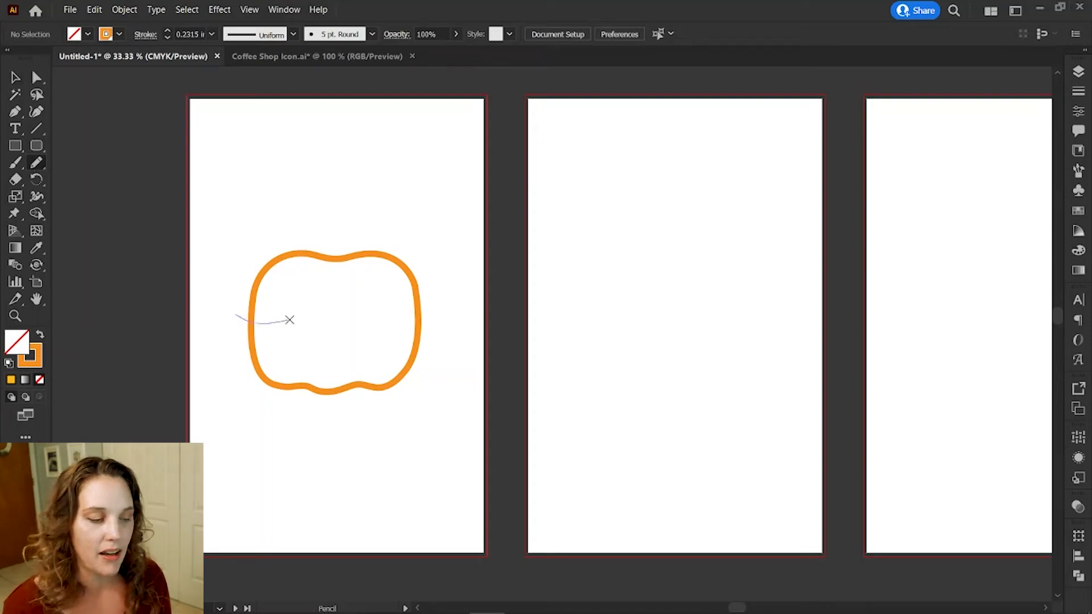
{"action": "mouse_move", "coordinate": [289, 320]}
{"action": "left_mouse_down"}
{"action": "mouse_move", "coordinate": [400, 300]}
{"action": "mouse_move", "coordinate": [446, 324]}
{"action": "left_mouse_up"}
{"action": "key", "text": "ctrl+z"}
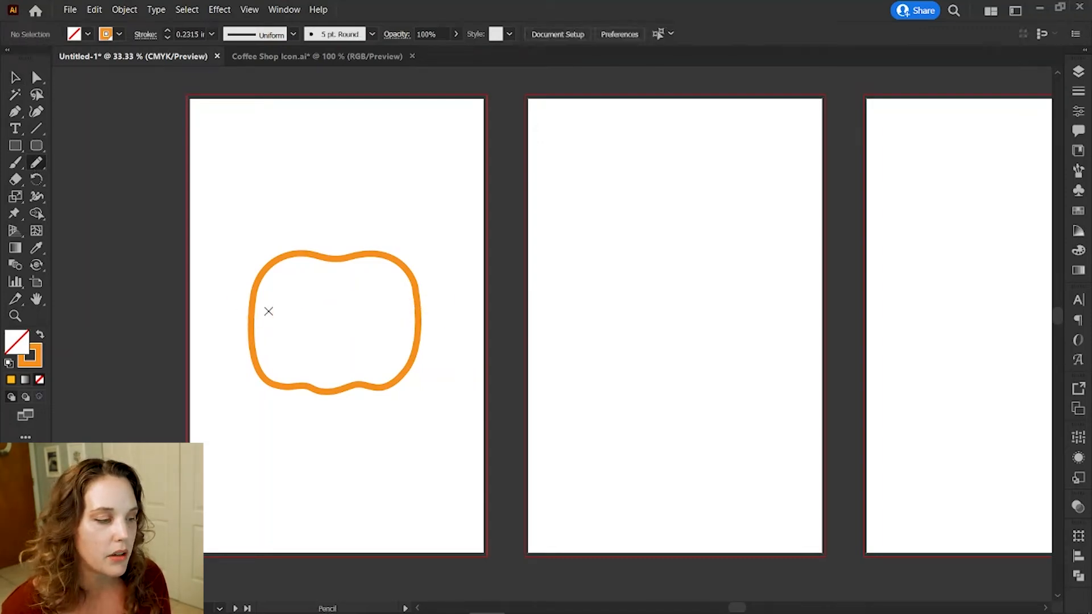
{"action": "mouse_move", "coordinate": [249, 316]}
{"action": "left_mouse_down"}
{"action": "mouse_move", "coordinate": [357, 332]}
{"action": "mouse_move", "coordinate": [402, 315]}
{"action": "mouse_move", "coordinate": [438, 273]}
{"action": "left_mouse_up"}
{"action": "key", "text": "ctrl+z"}
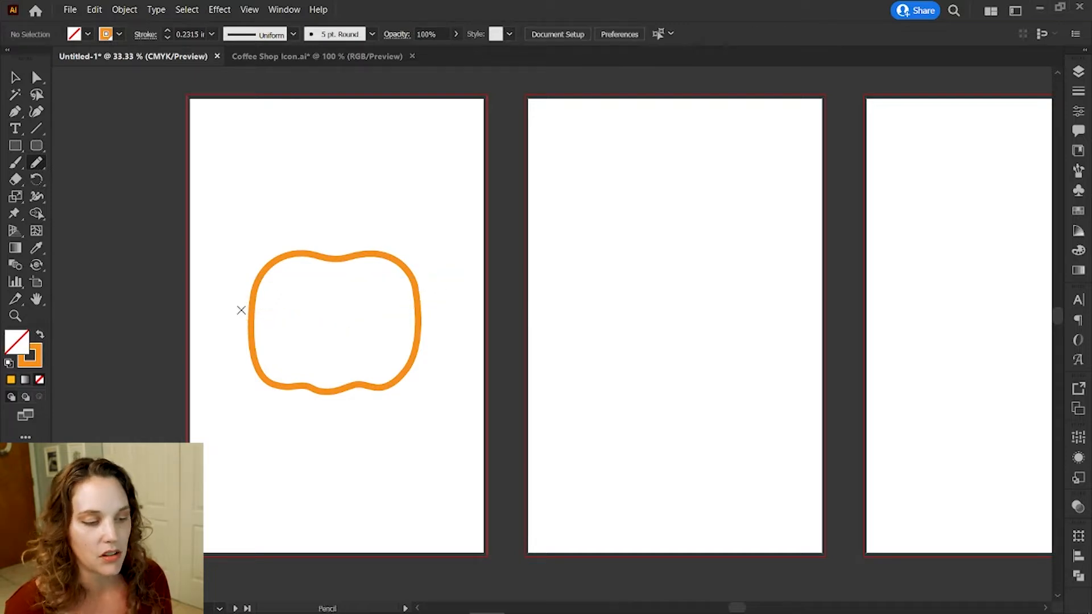
Draw a wavy pencil line across the whole pumpkin outline and split the outline along it with Pathfinder Divide.
{"action": "mouse_move", "coordinate": [250, 311]}
{"action": "left_mouse_down"}
{"action": "mouse_move", "coordinate": [327, 315]}
{"action": "mouse_move", "coordinate": [415, 298]}
{"action": "mouse_move", "coordinate": [435, 274]}
{"action": "left_mouse_up"}
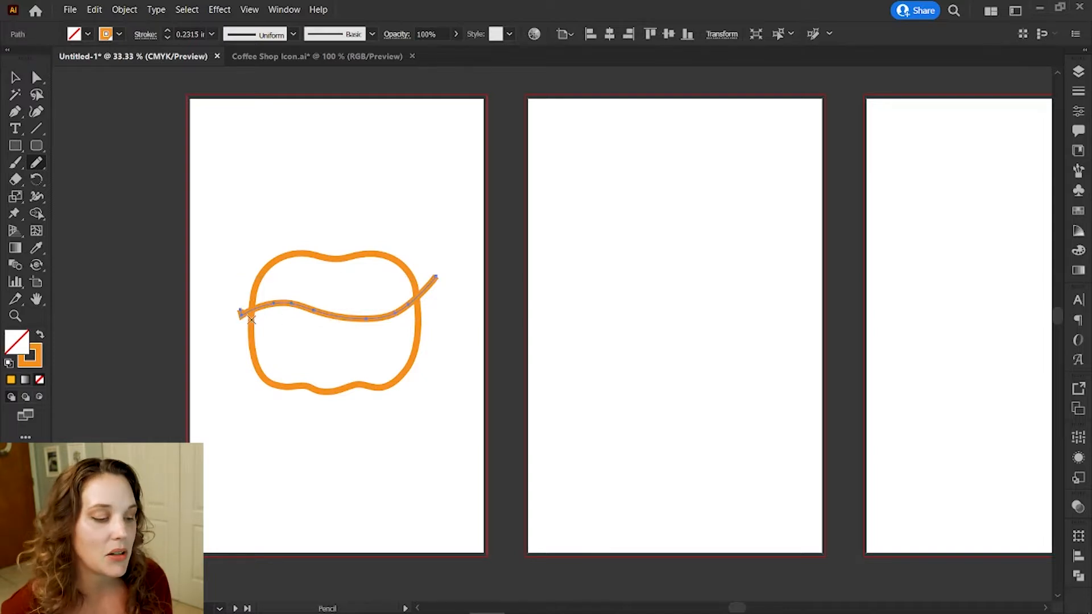
{"action": "key", "text": "v"}
{"action": "left_click", "coordinate": [419, 353], "text": "shift"}
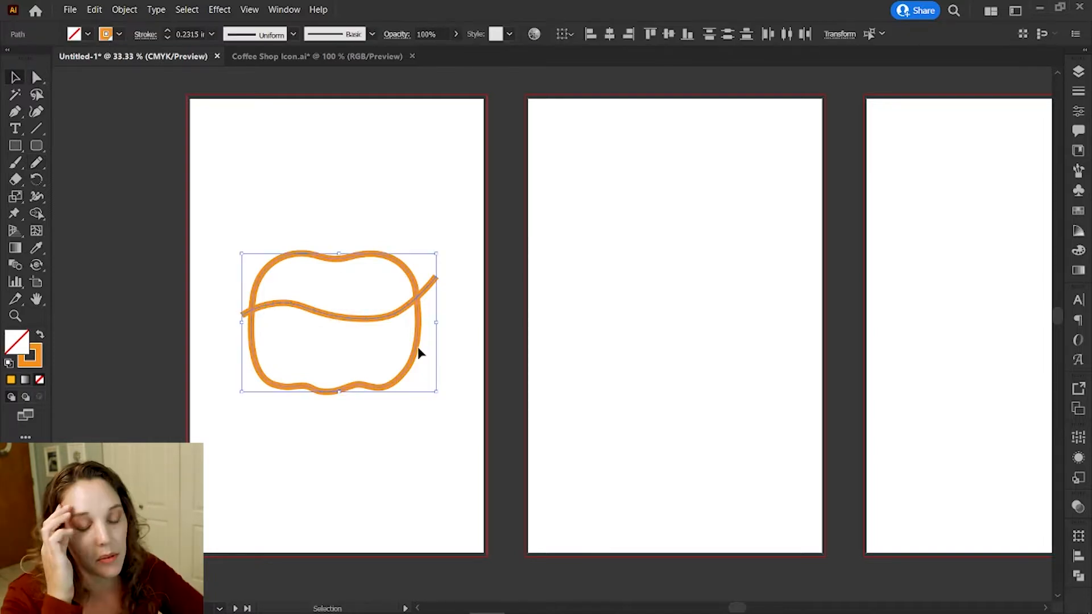
{"action": "left_click", "coordinate": [1078, 577]}
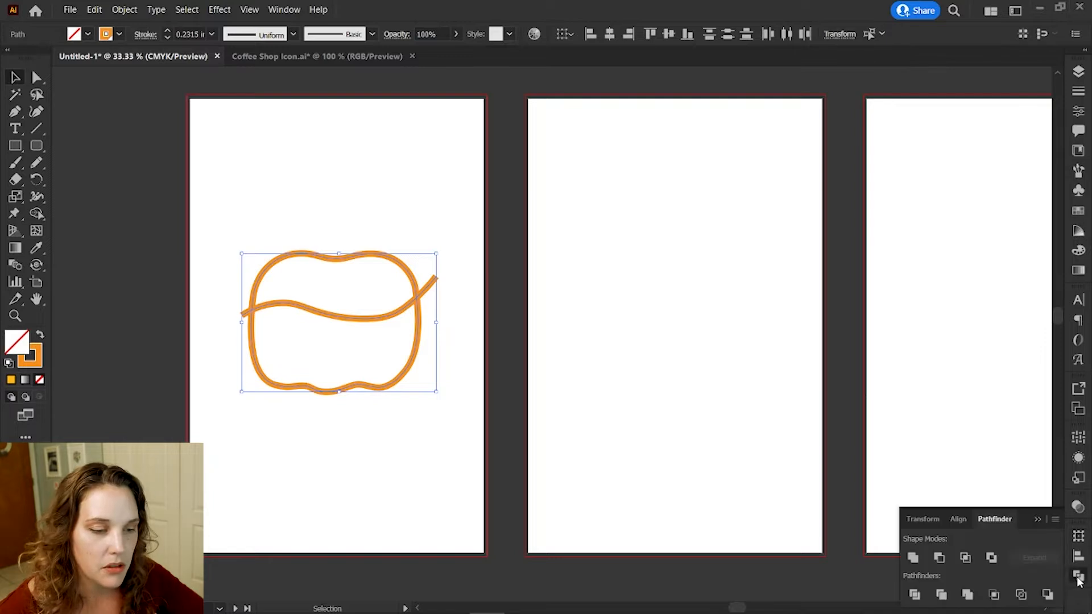
{"action": "left_click_drag", "start_coordinate": [996, 522], "coordinate": [628, 119]}
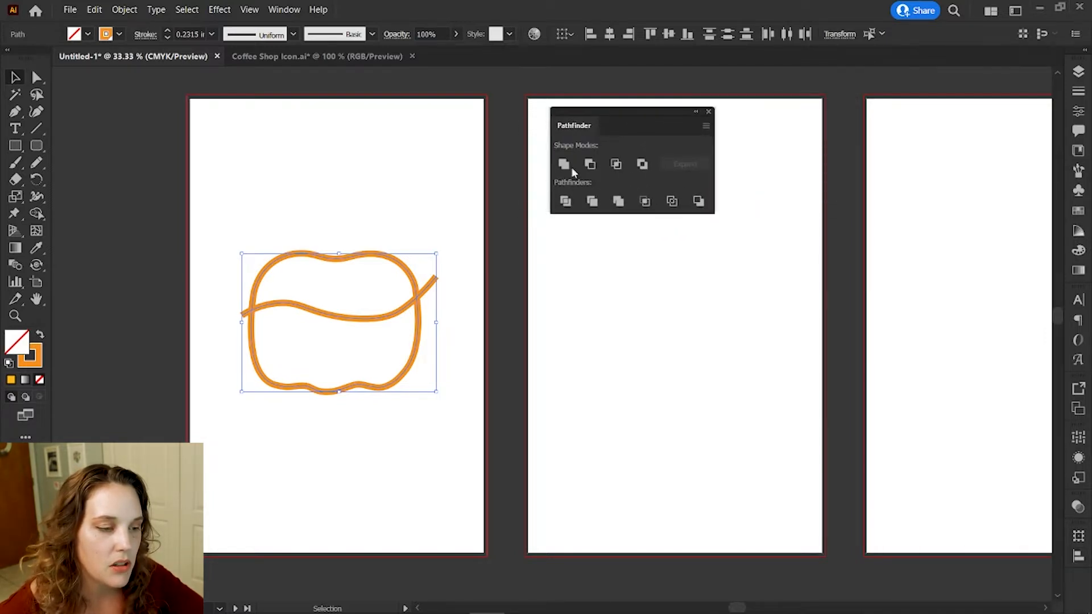
{"action": "left_click", "coordinate": [285, 10]}
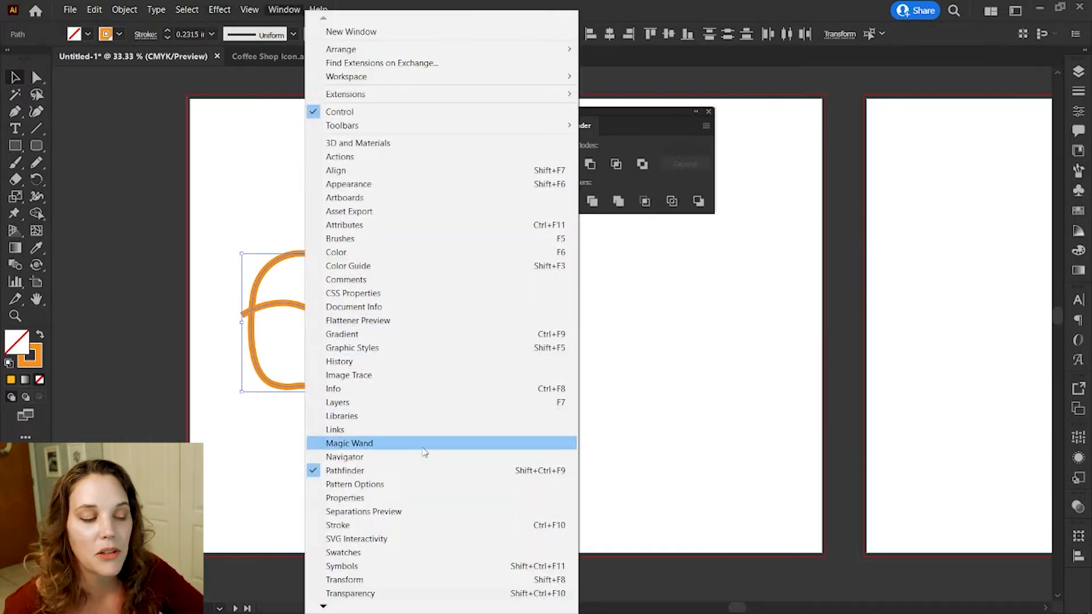
{"action": "left_click", "coordinate": [277, 9]}
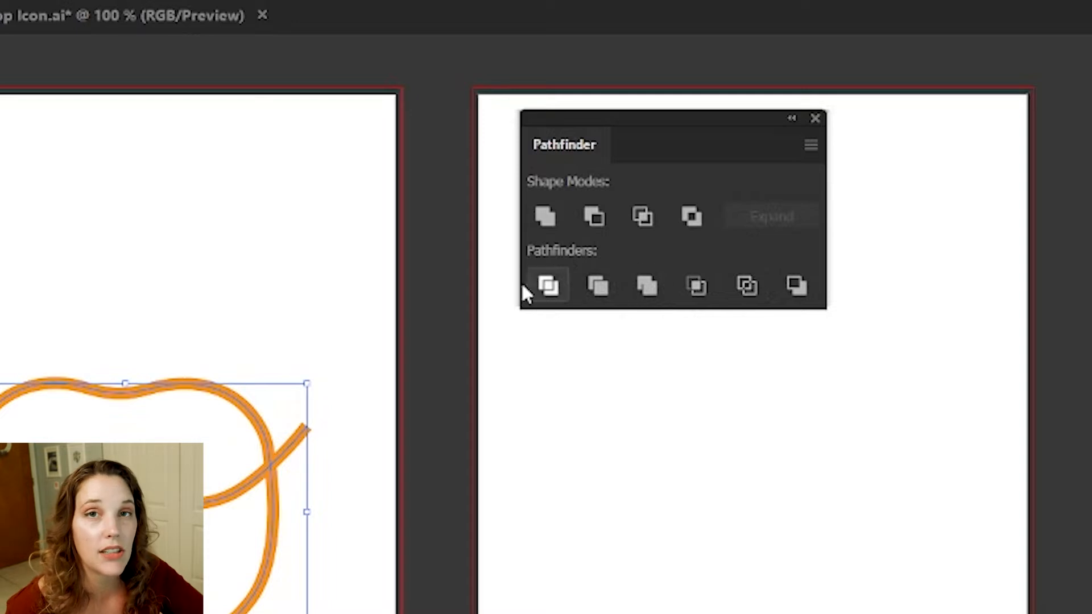
{"action": "left_click", "coordinate": [547, 286]}
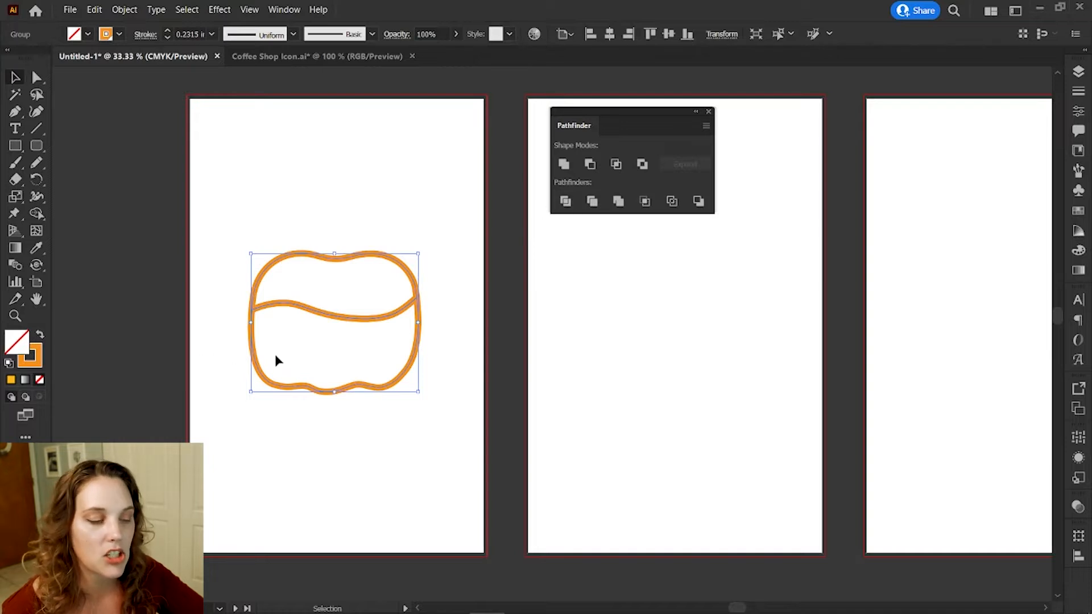
Ungroup the divided pumpkin and move its upper piece straight up to leave a gap between the two pieces.
{"action": "key", "text": "a"}
{"action": "key", "text": "v"}
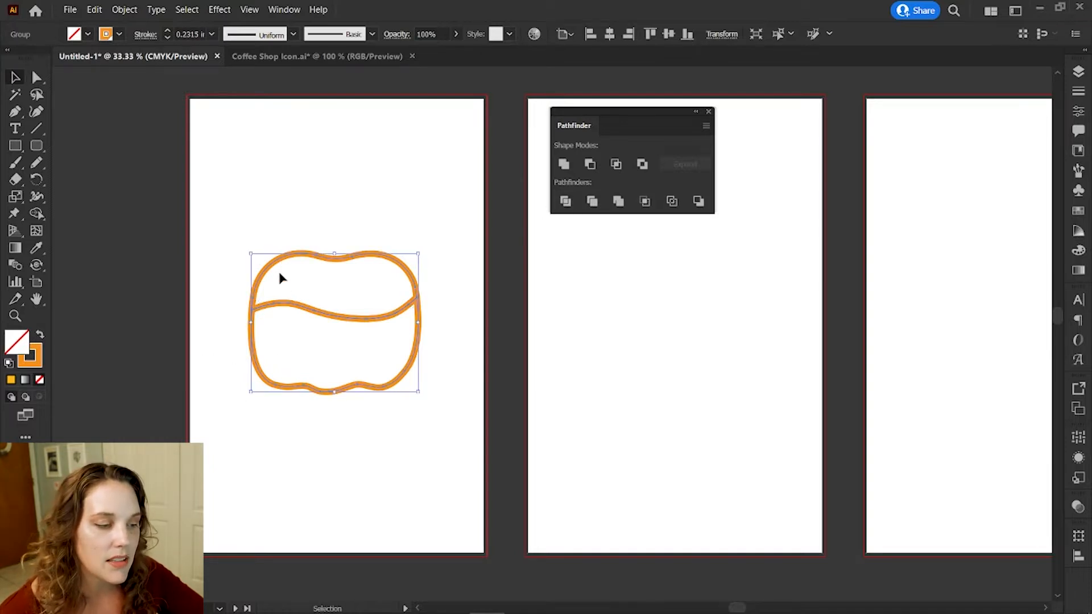
{"action": "left_click", "coordinate": [123, 10]}
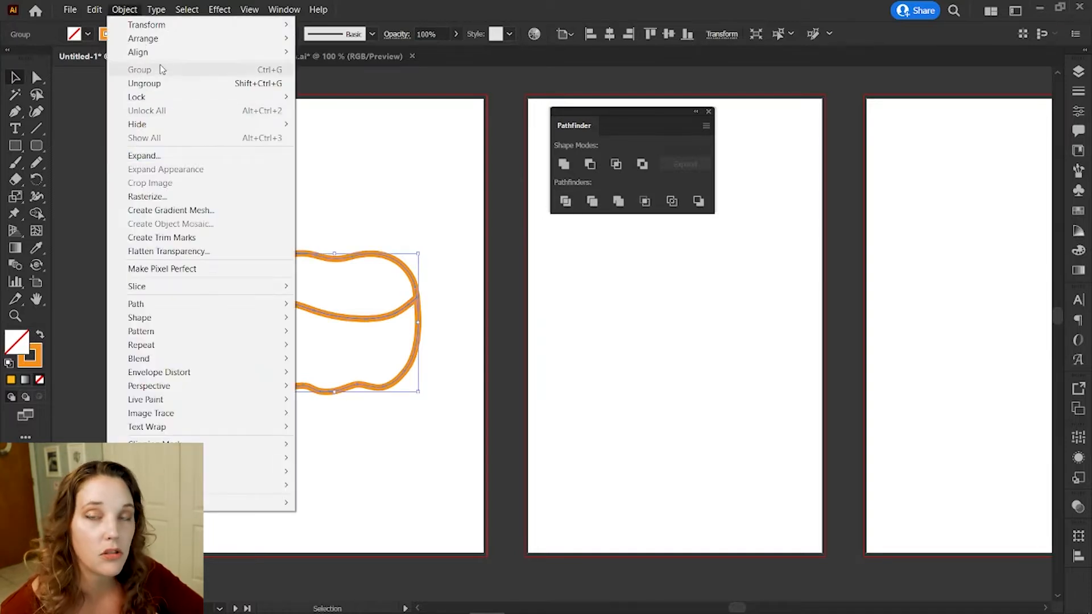
{"action": "left_click", "coordinate": [144, 83]}
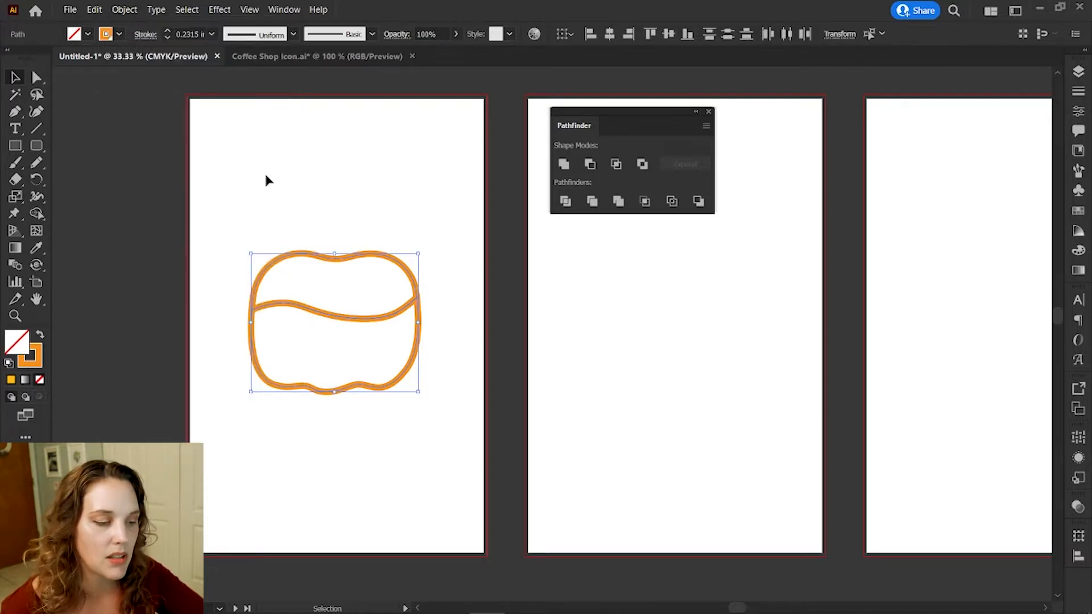
{"action": "left_click", "coordinate": [346, 236]}
{"action": "left_click_drag", "start_coordinate": [346, 261], "coordinate": [345, 227]}
{"action": "left_click", "coordinate": [451, 203]}
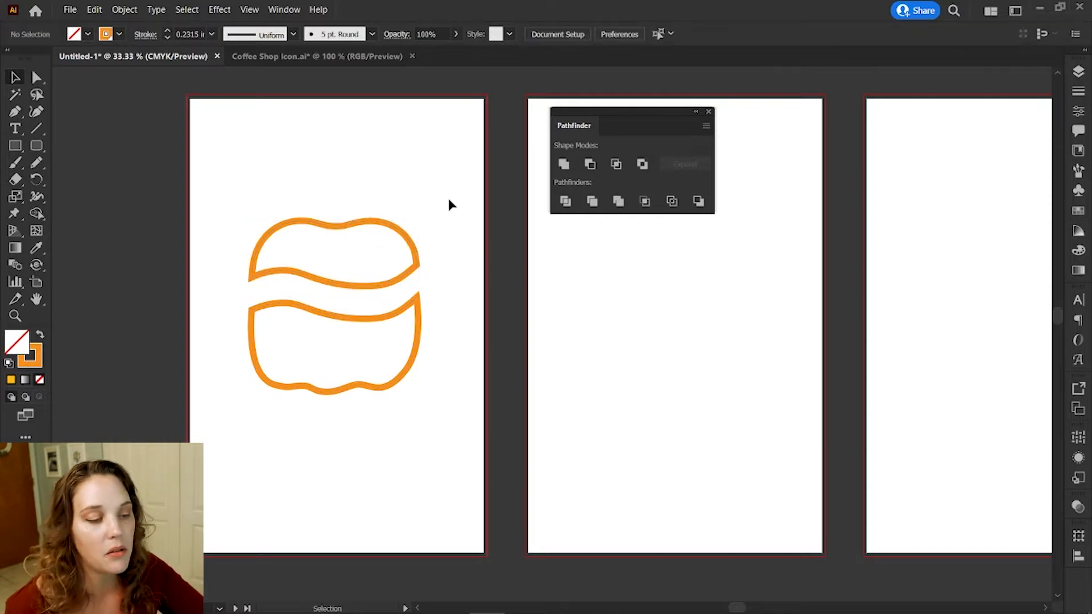
Add the text HELLO above the pumpkin on the first artboard.
{"action": "key", "text": "t"}
{"action": "left_click", "coordinate": [277, 155]}
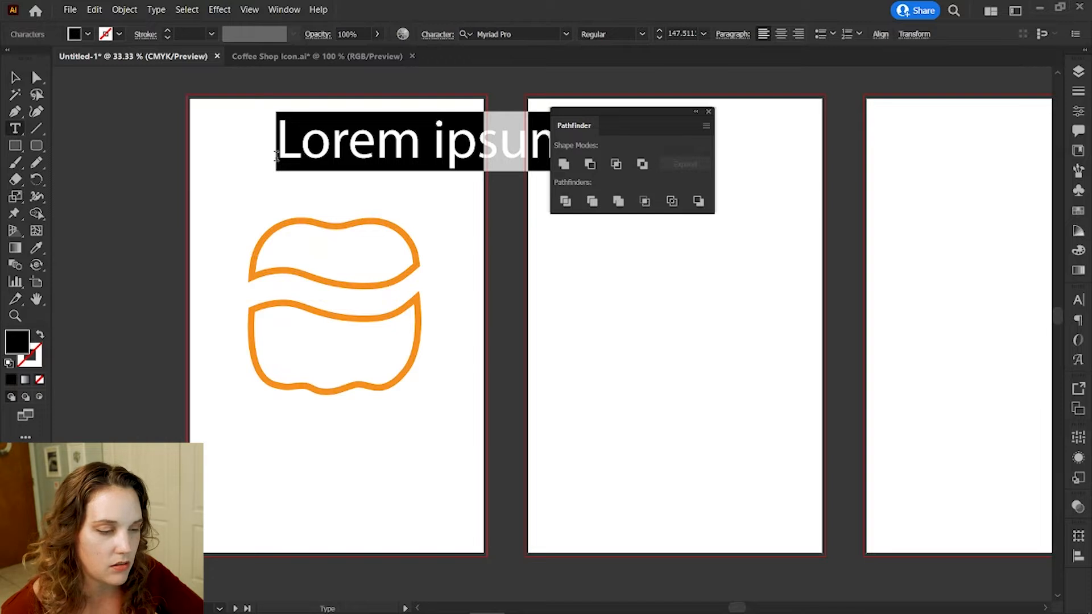
{"action": "type", "text": "HELLO"}
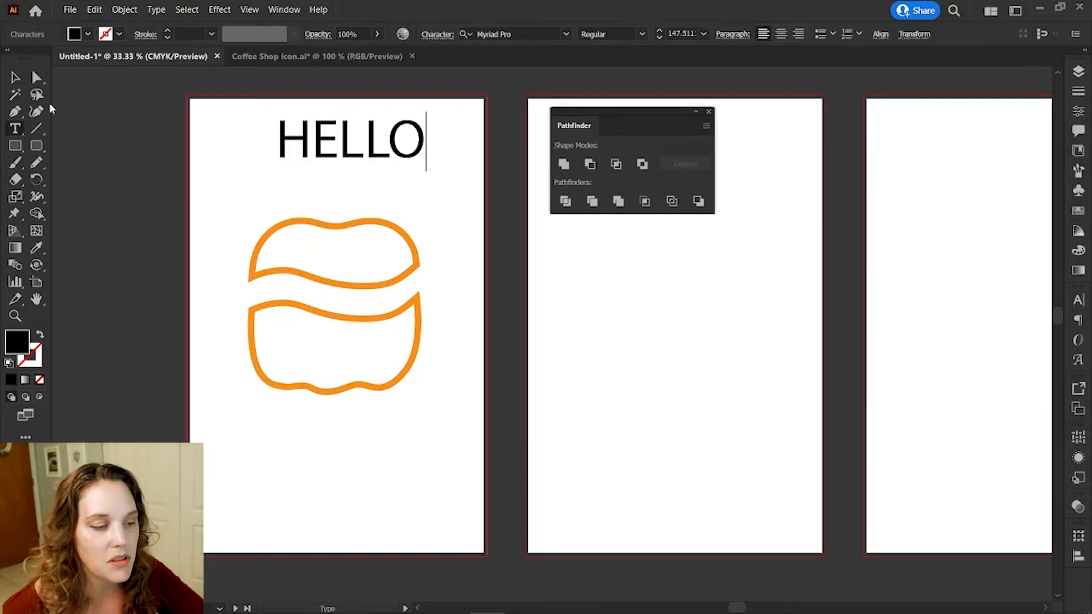
{"action": "left_click", "coordinate": [16, 77]}
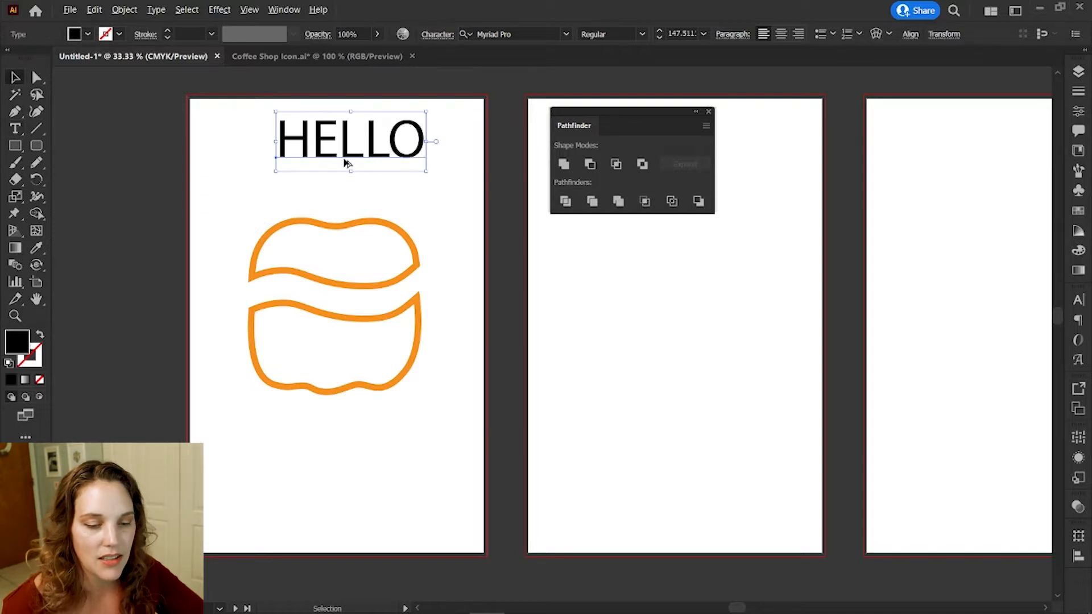
Change the font of the HELLO text to Ice Cream.
{"action": "left_click", "coordinate": [1078, 303]}
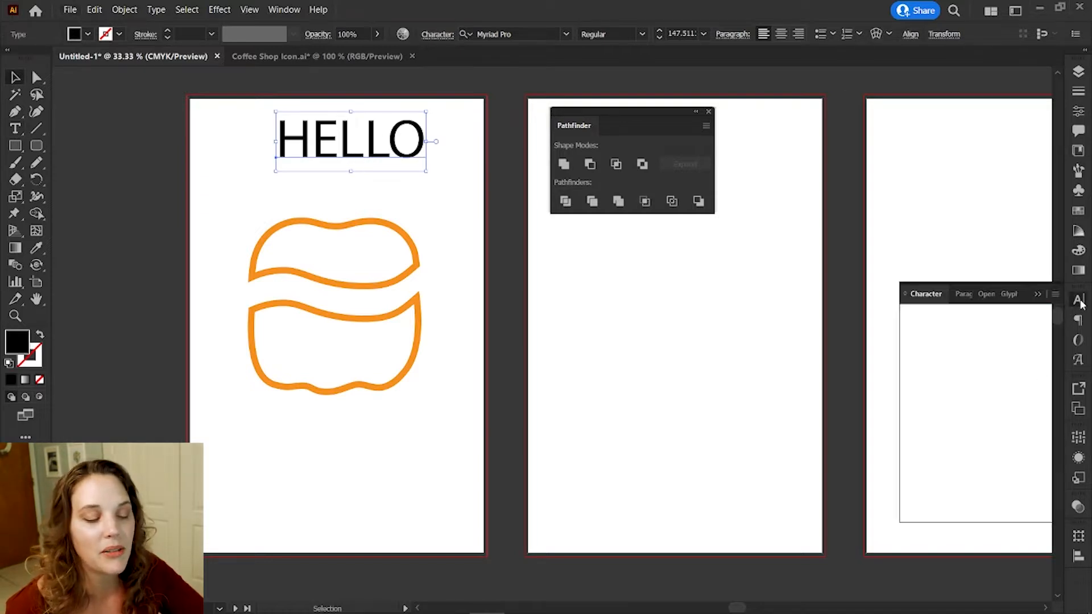
{"action": "left_click", "coordinate": [1052, 316]}
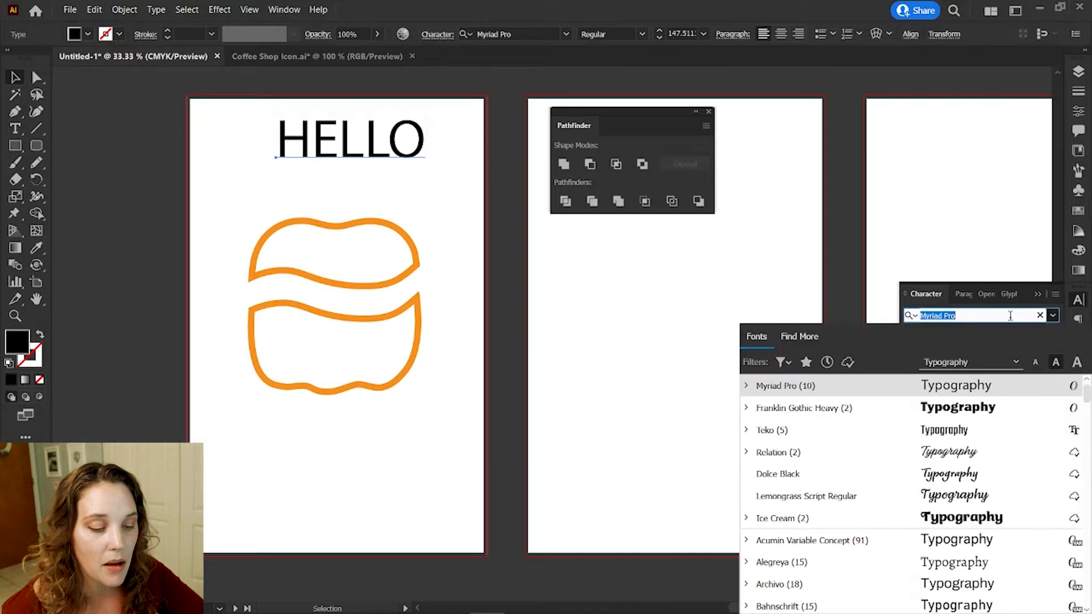
{"action": "scroll", "coordinate": [873, 493], "scroll_direction": "down", "scroll_amount": 2}
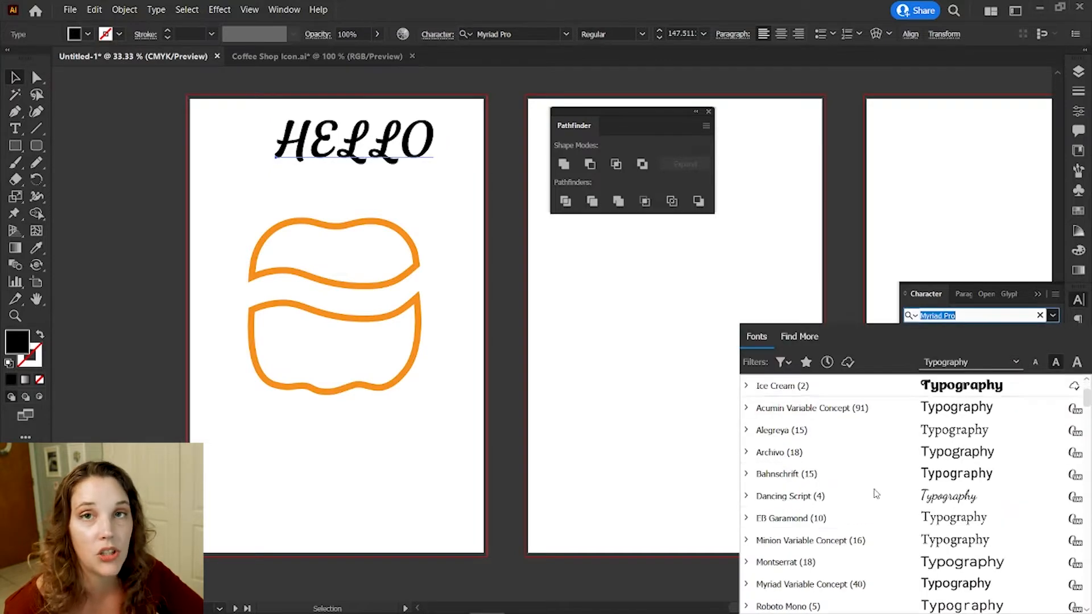
{"action": "scroll", "coordinate": [876, 494], "scroll_direction": "up", "scroll_amount": 3}
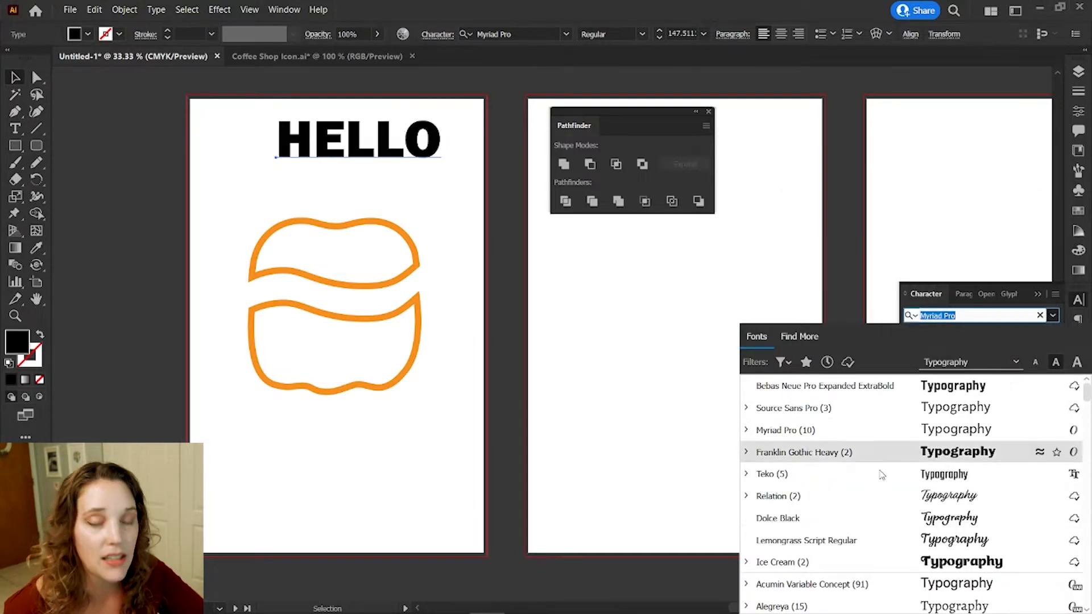
{"action": "left_click", "coordinate": [942, 563]}
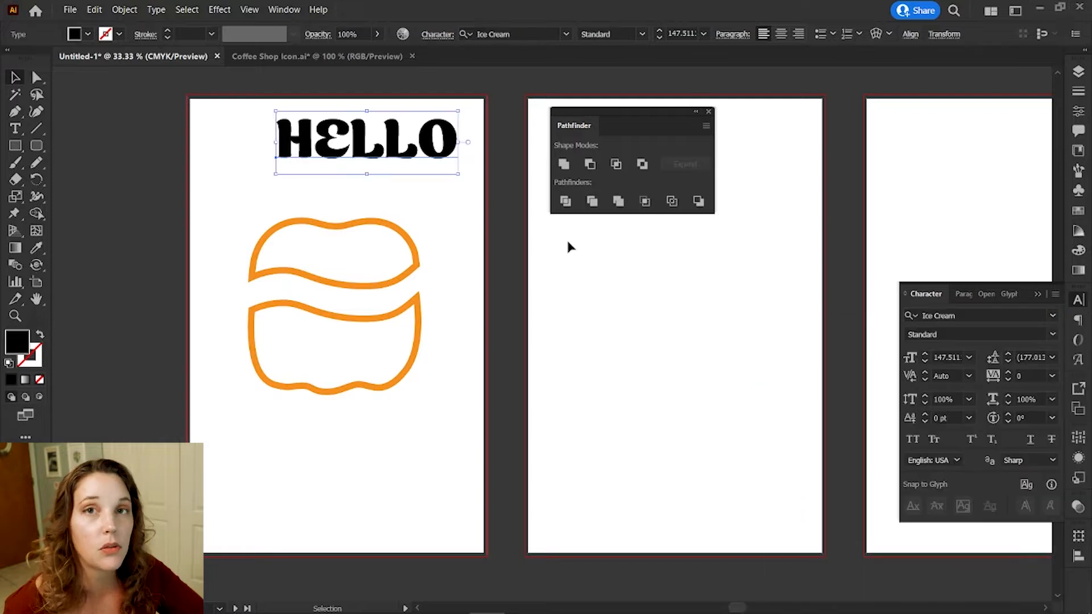
Duplicate the HELLO text below the pumpkin and change the copy's wording to PUMPKIN.
{"action": "left_click_drag", "start_coordinate": [400, 146], "coordinate": [398, 457]}
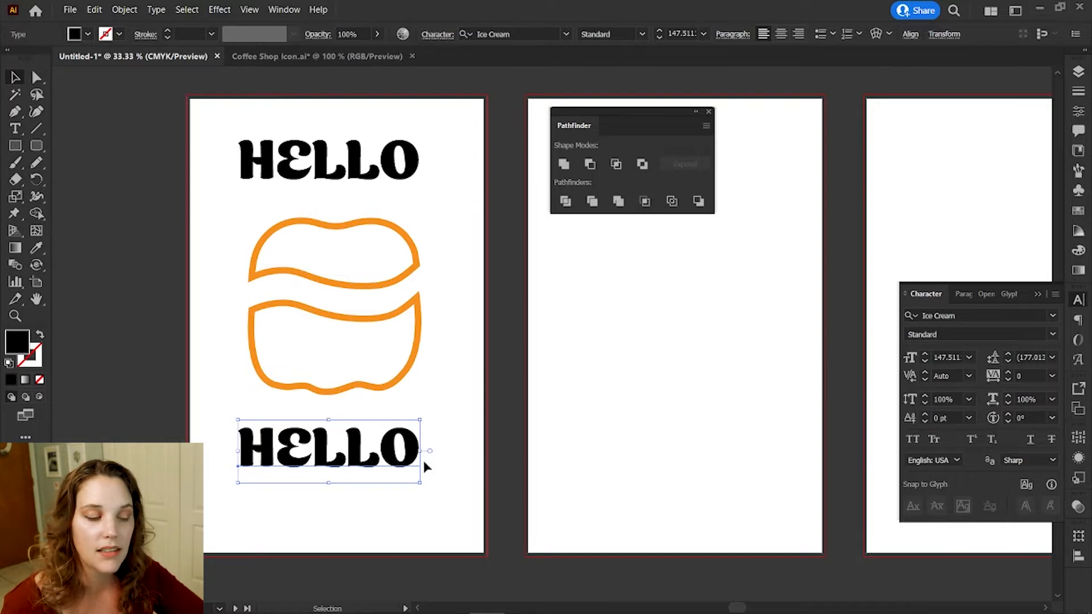
{"action": "key", "text": "t"}
{"action": "double_click", "coordinate": [355, 440]}
{"action": "type", "text": "PUMPKIN"}
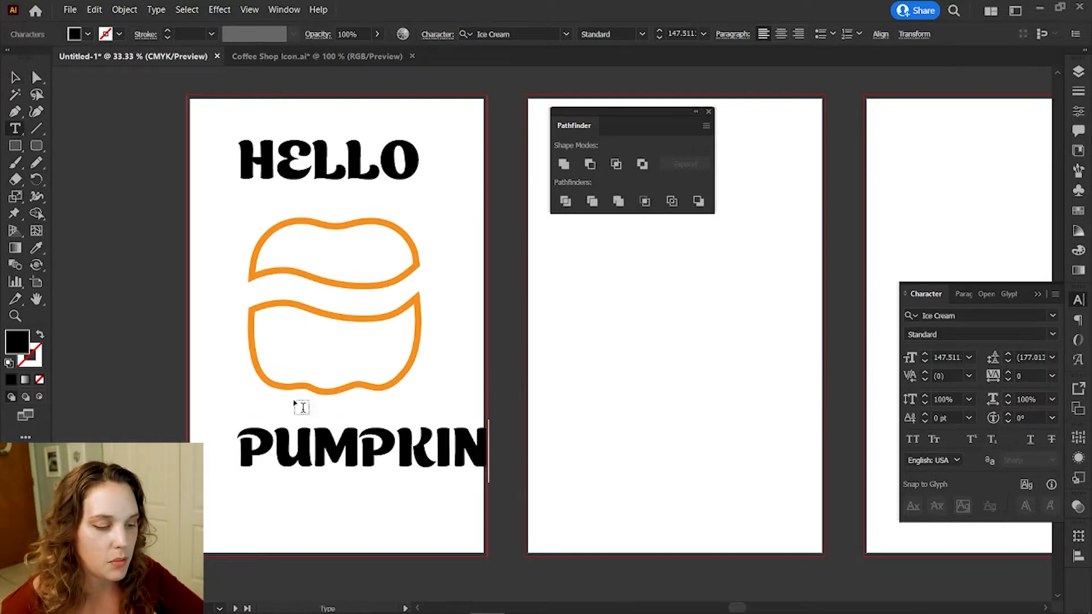
{"action": "left_click", "coordinate": [15, 78]}
Scale down PUMPKIN and center it over the lower pumpkin piece, and place HELLO over the upper piece.
{"action": "left_click_drag", "start_coordinate": [421, 447], "coordinate": [396, 349]}
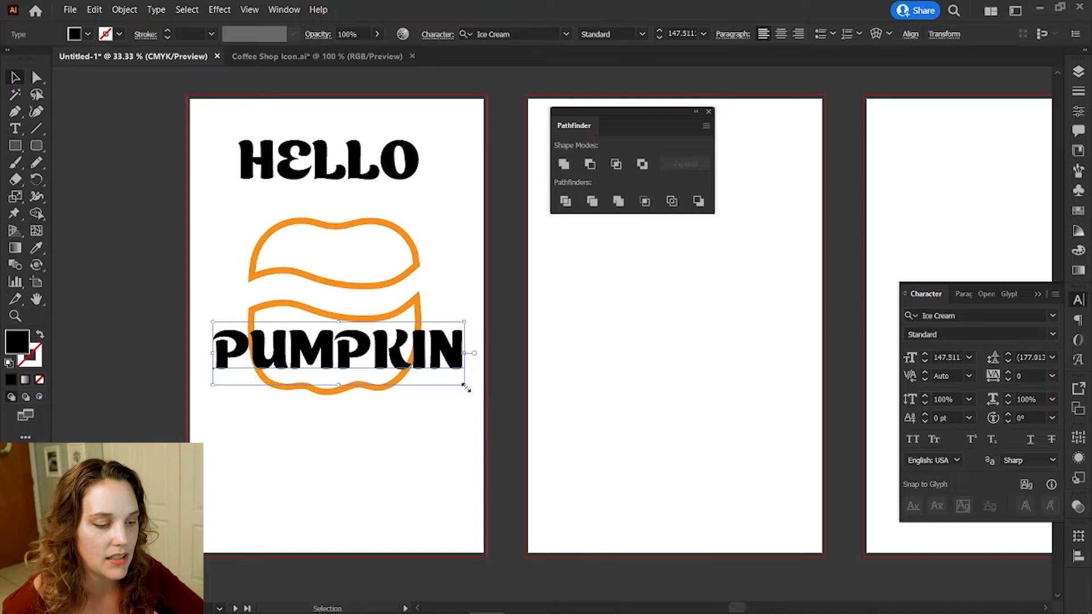
{"action": "left_click_drag", "start_coordinate": [466, 388], "coordinate": [432, 377]}
{"action": "left_click_drag", "start_coordinate": [363, 348], "coordinate": [371, 349]}
{"action": "left_click_drag", "start_coordinate": [387, 160], "coordinate": [396, 249]}
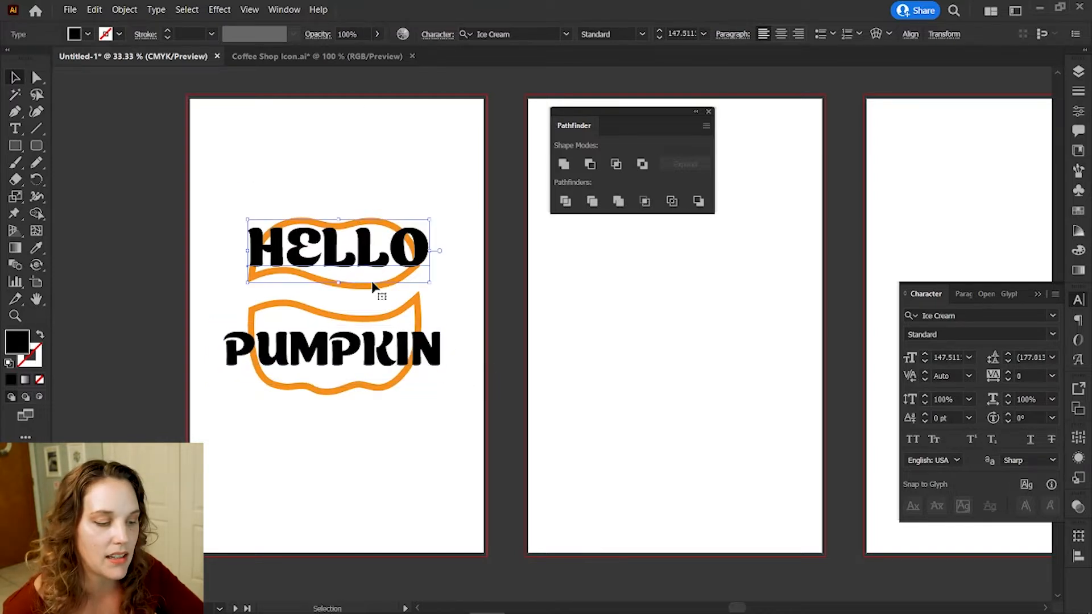
Send both the HELLO and PUMPKIN texts to the back, behind the orange pumpkin pieces.
{"action": "left_click", "coordinate": [424, 348], "text": "shift"}
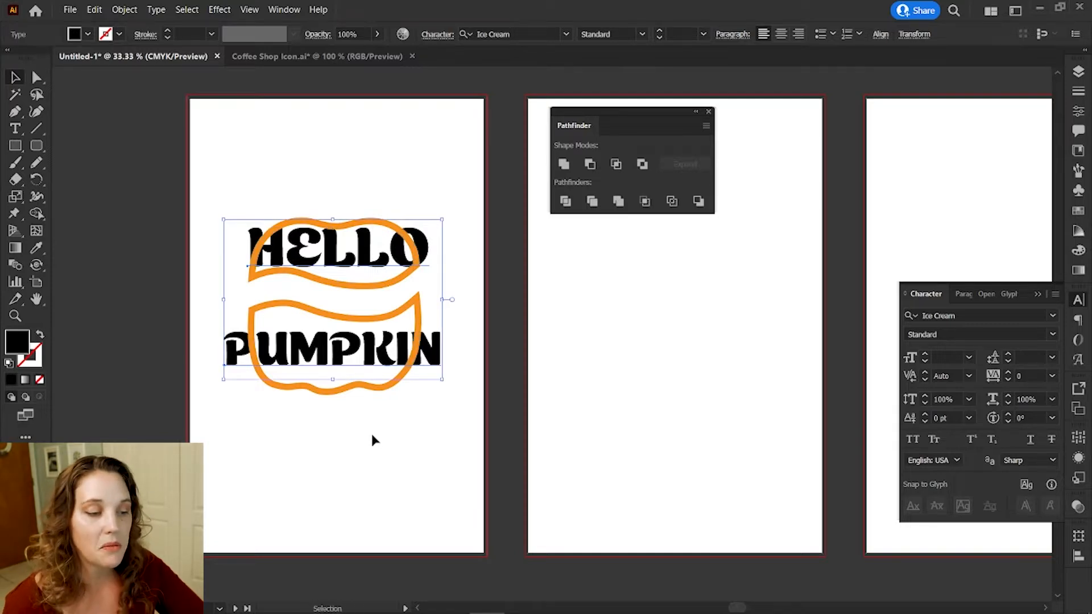
{"action": "left_click", "coordinate": [124, 10]}
{"action": "mouse_move", "coordinate": [207, 38]}
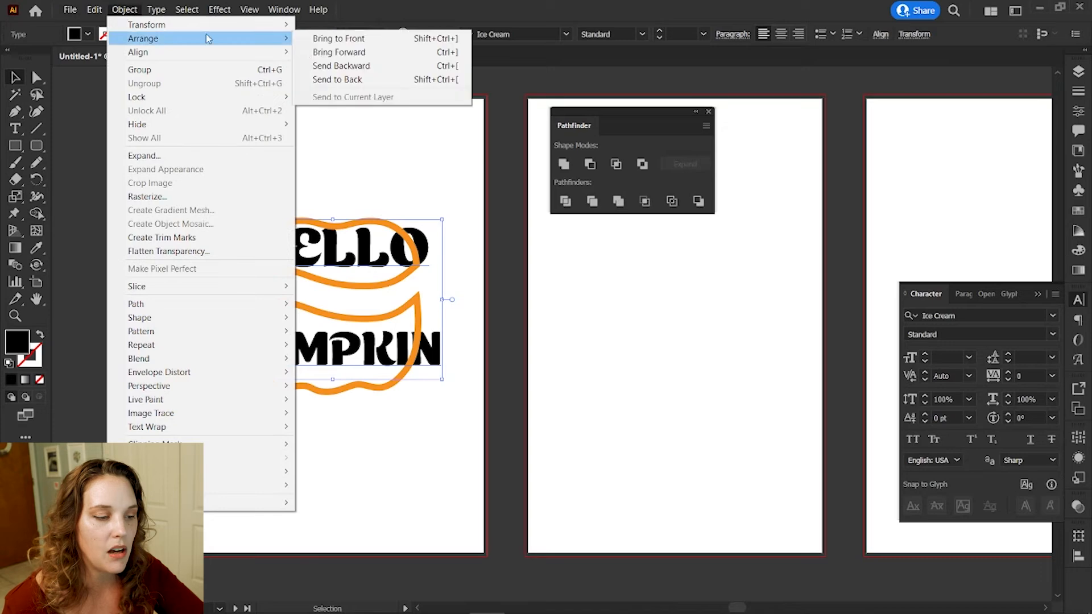
{"action": "left_click", "coordinate": [371, 80]}
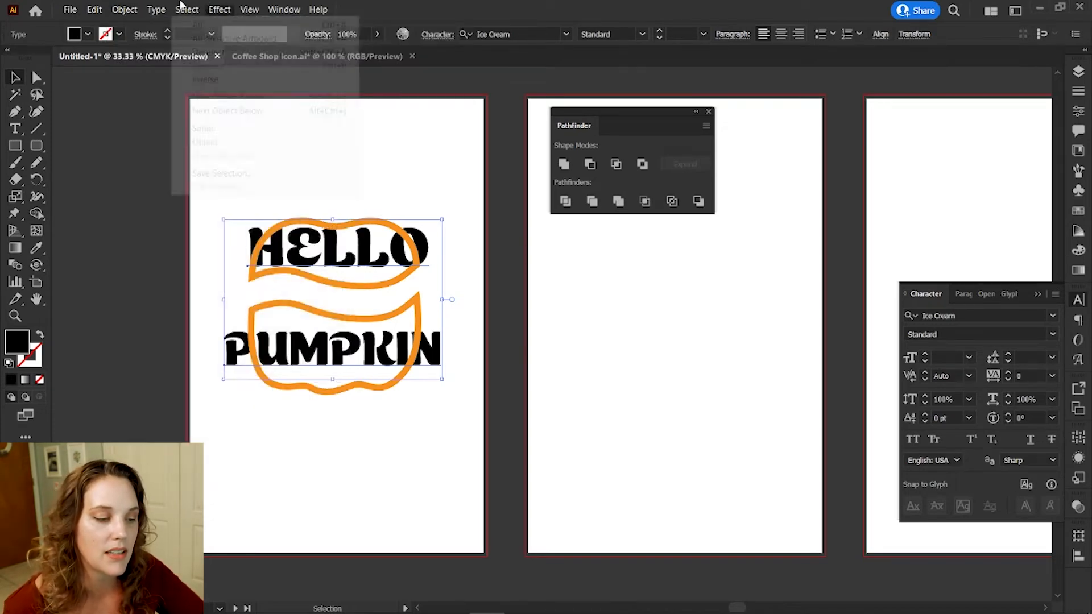
{"action": "left_click", "coordinate": [124, 10]}
{"action": "left_click", "coordinate": [124, 10]}
{"action": "left_click", "coordinate": [262, 190]}
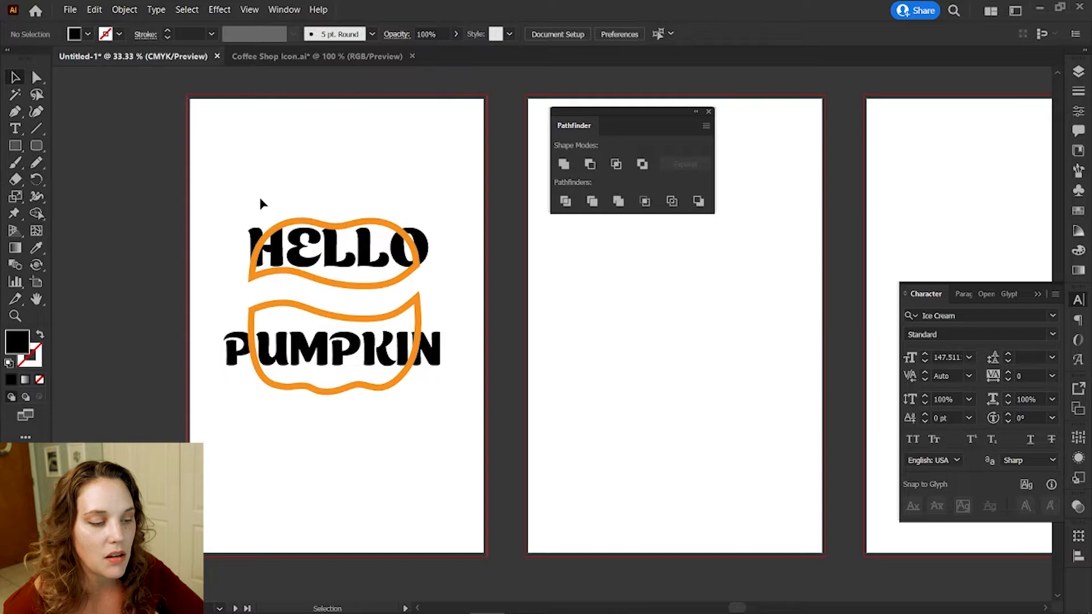
Warp HELLO into the upper pumpkin piece using Envelope Distort, Make with Top Object.
{"action": "left_click_drag", "start_coordinate": [262, 203], "coordinate": [415, 298]}
{"action": "key", "text": "z"}
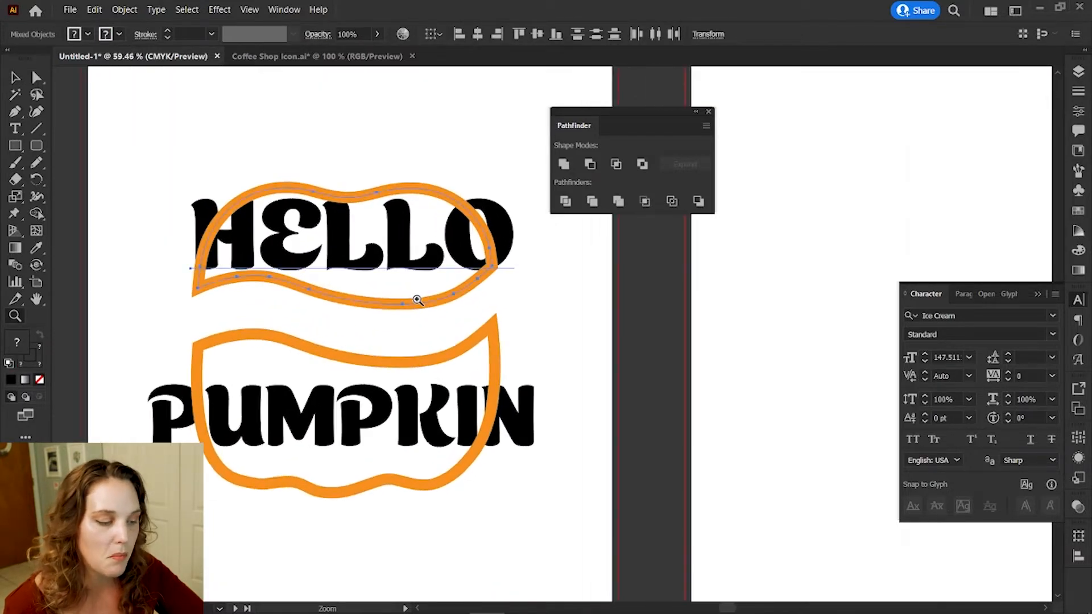
{"action": "key", "text": "v"}
{"action": "left_click", "coordinate": [124, 9]}
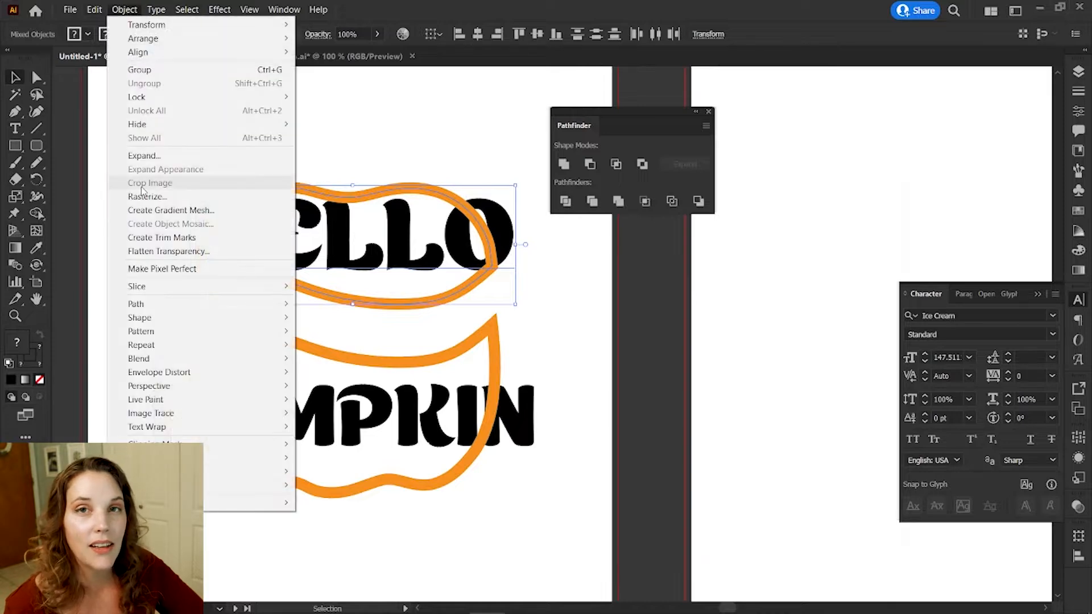
{"action": "mouse_move", "coordinate": [212, 378]}
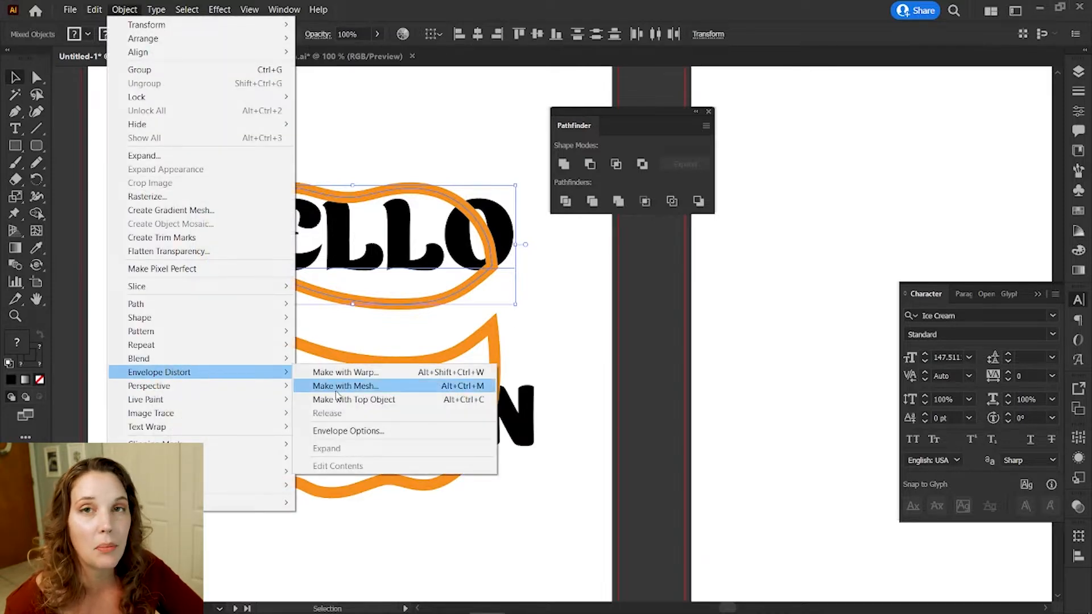
{"action": "left_click", "coordinate": [360, 400]}
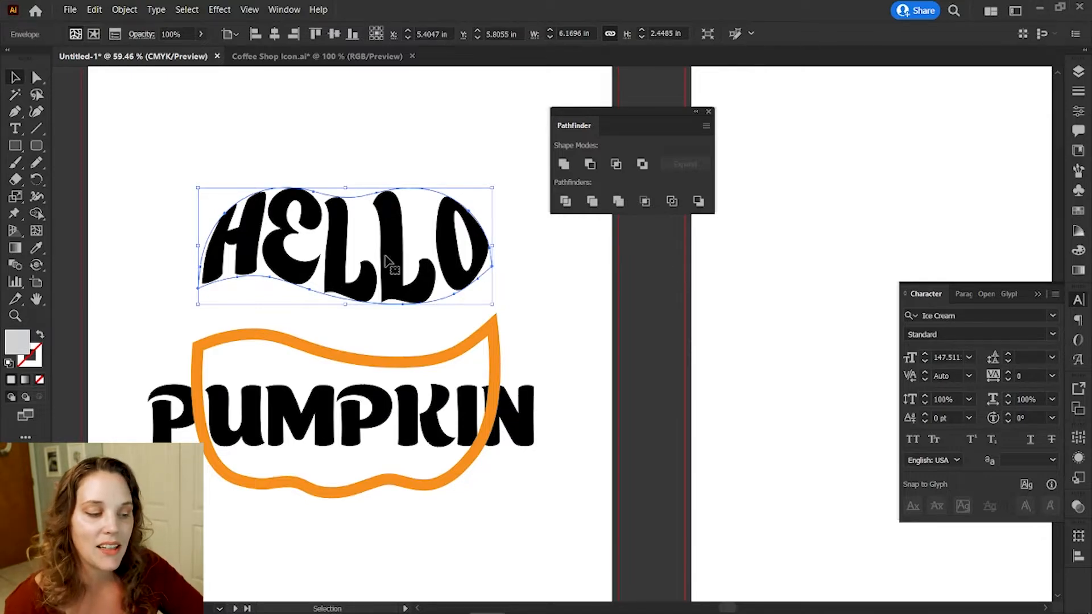
Recolor the warped HELLO text orange inside its envelope, and exit isolation mode.
{"action": "left_click", "coordinate": [1078, 73]}
{"action": "left_click", "coordinate": [944, 88]}
{"action": "double_click", "coordinate": [390, 263]}
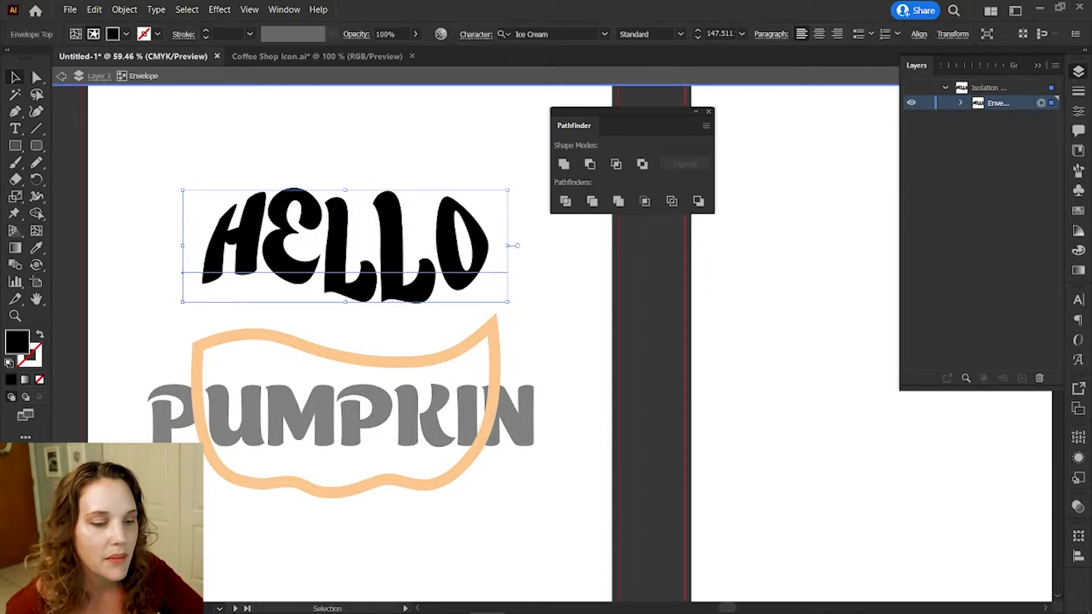
{"action": "left_click", "coordinate": [1078, 211]}
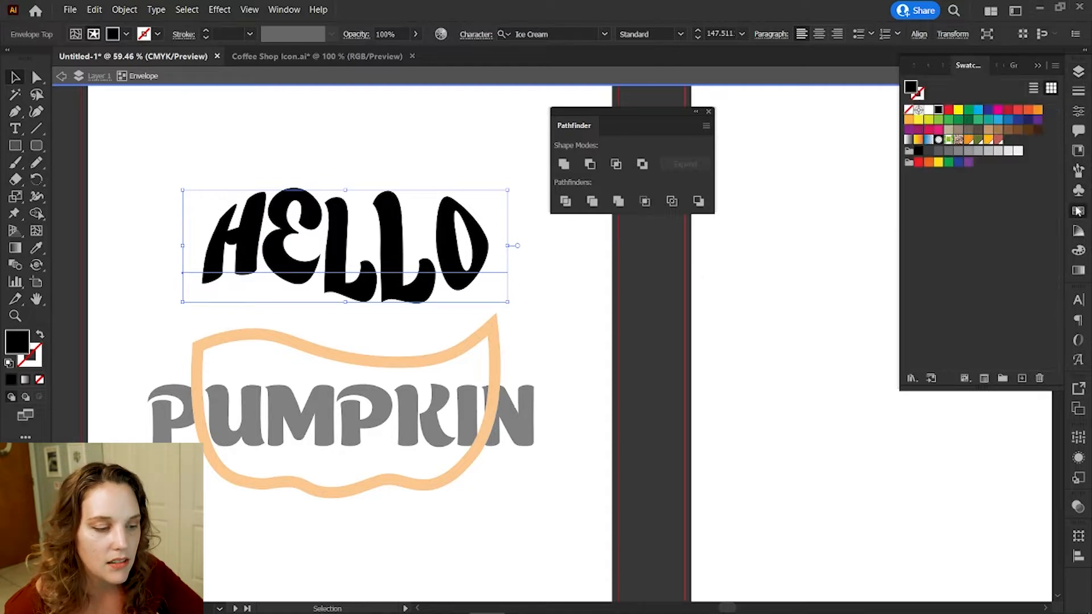
{"action": "left_click", "coordinate": [968, 141]}
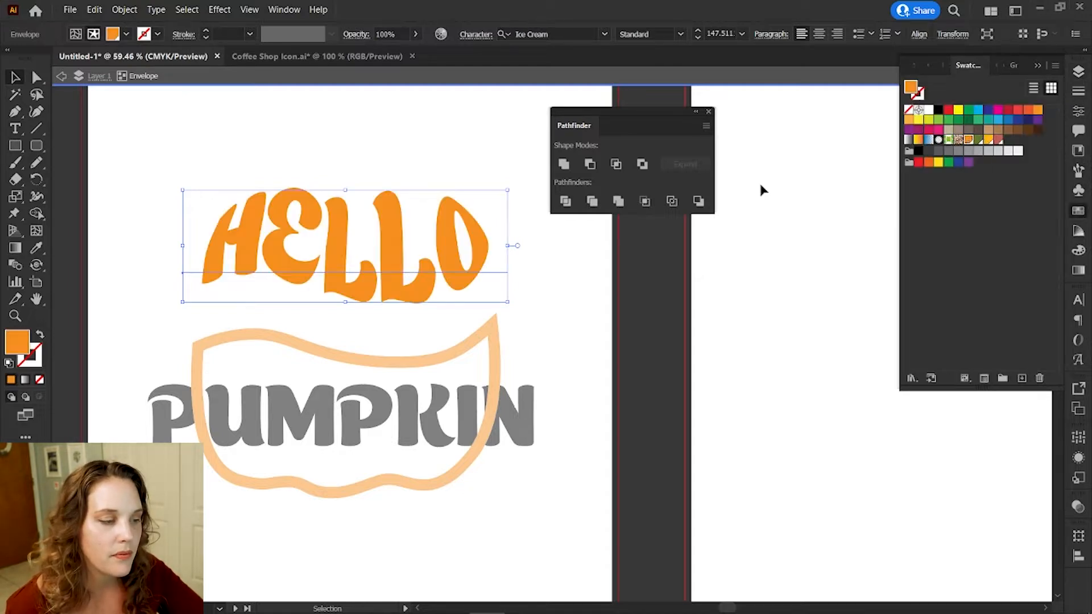
{"action": "left_click", "coordinate": [61, 75]}
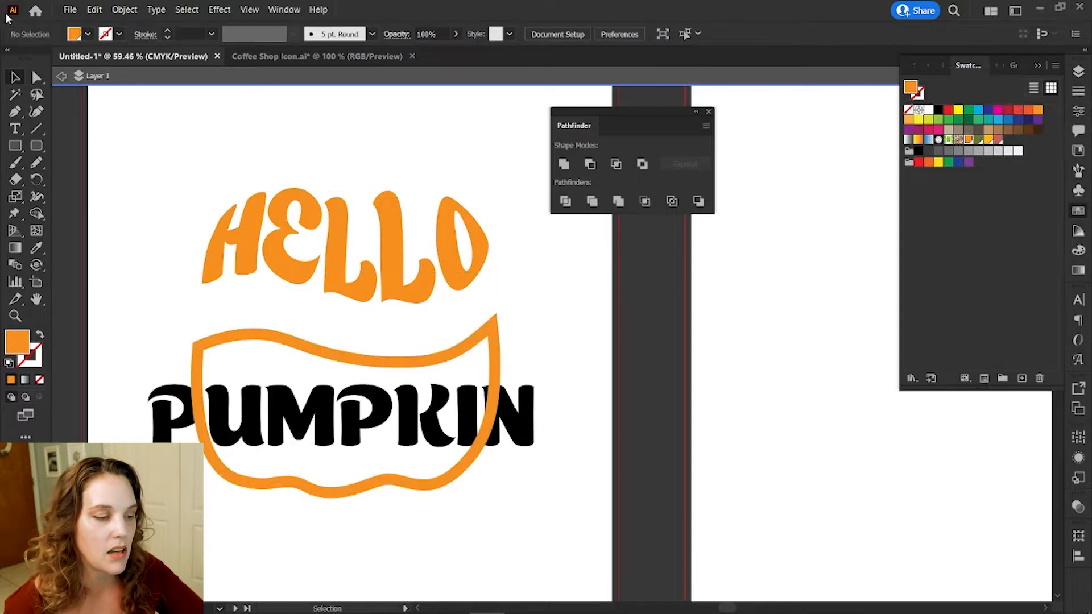
{"action": "left_click", "coordinate": [57, 77]}
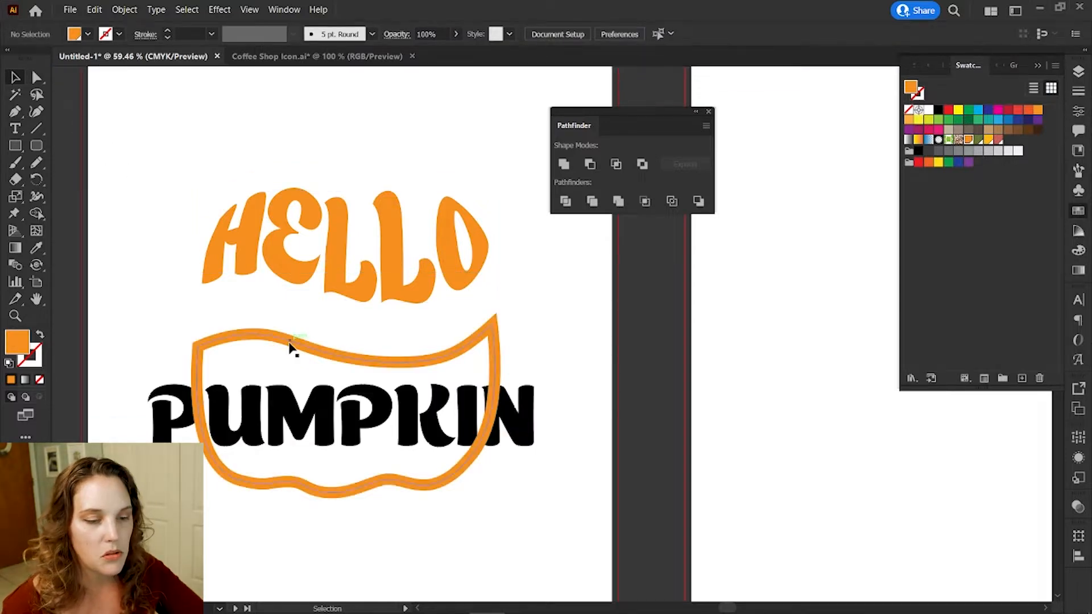
Fill PUMPKIN with the same orange and warp it into the lower pumpkin piece using Envelope Distort, Make with Top Object.
{"action": "left_click", "coordinate": [171, 425]}
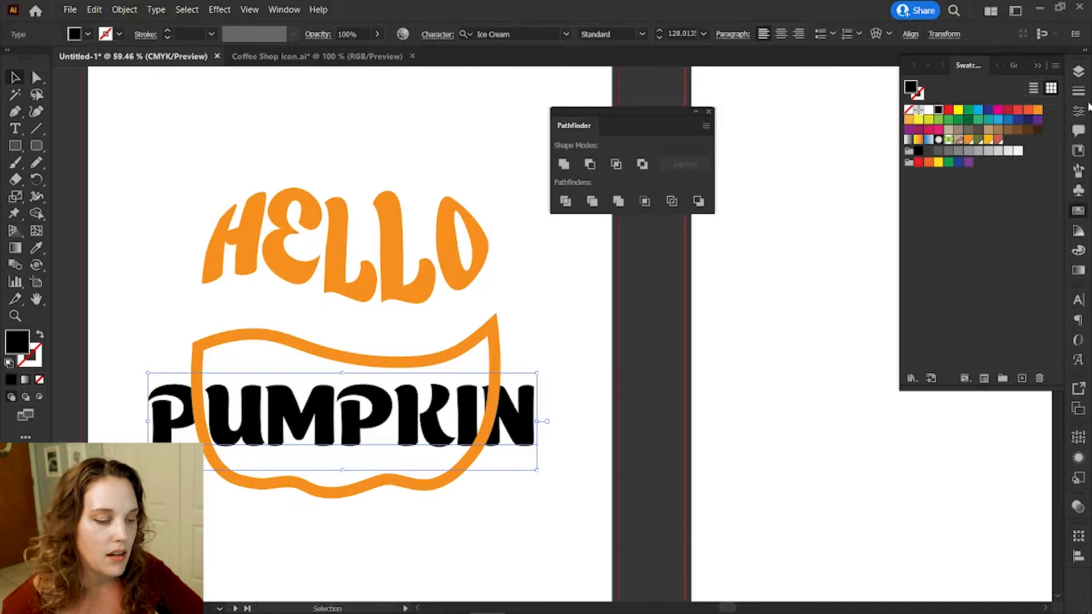
{"action": "left_click", "coordinate": [969, 139]}
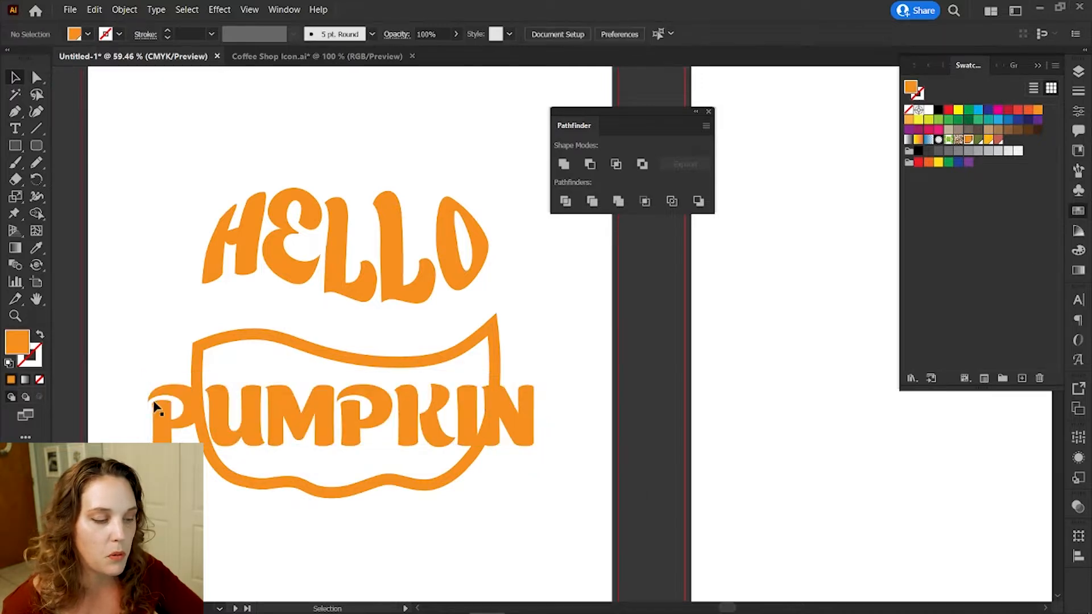
{"action": "left_click", "coordinate": [271, 461], "text": "shift"}
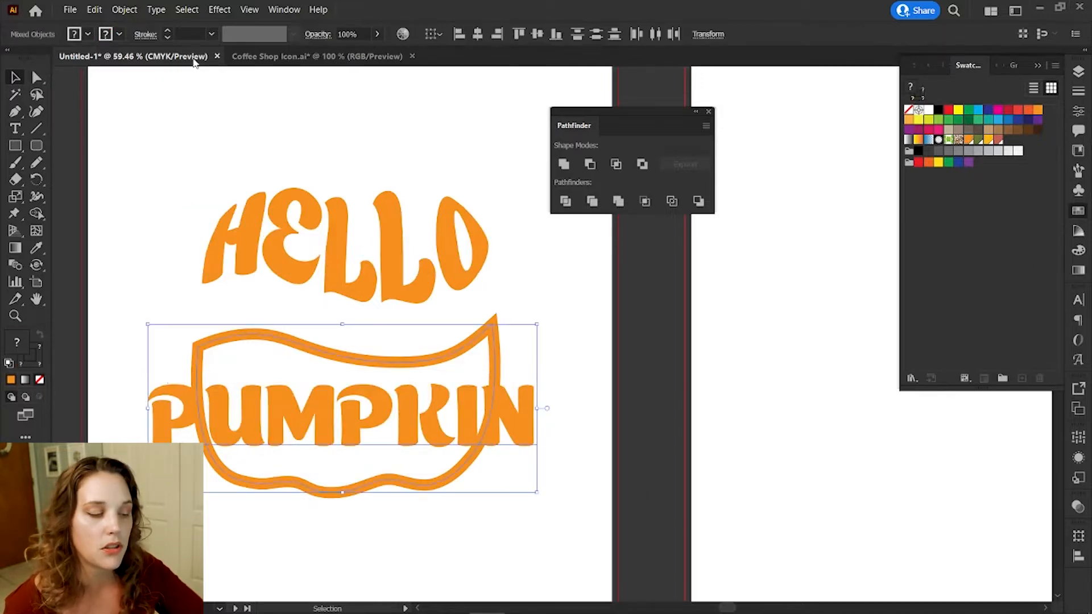
{"action": "left_click", "coordinate": [124, 9]}
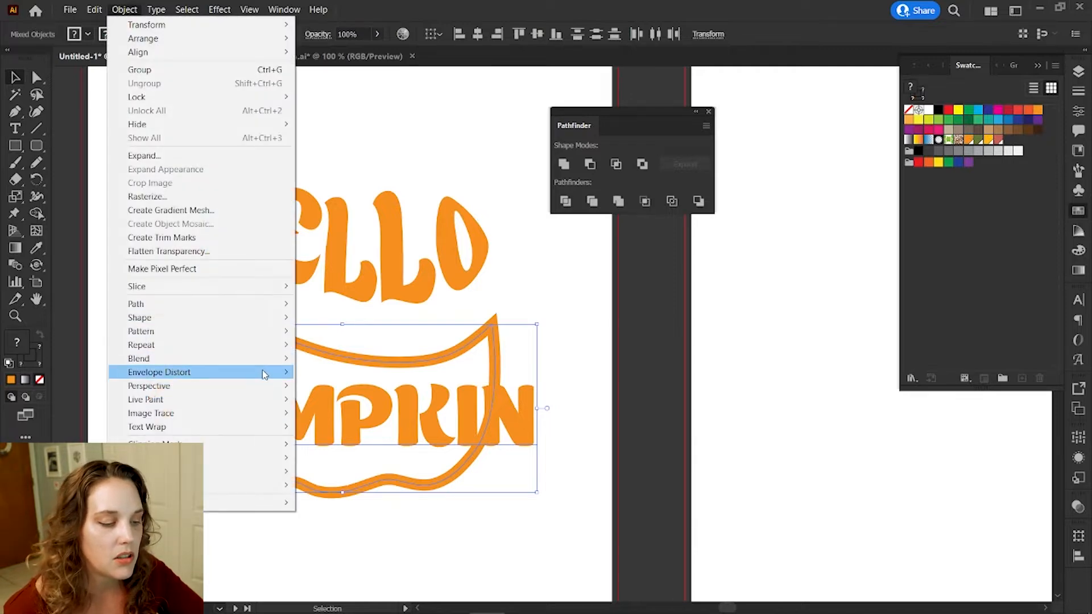
{"action": "mouse_move", "coordinate": [264, 374]}
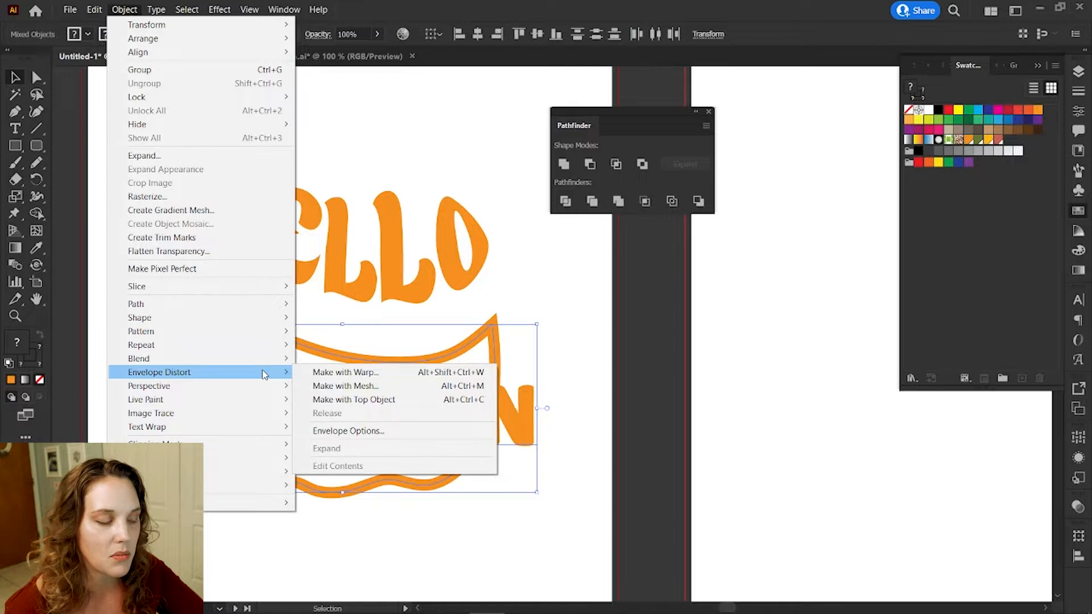
{"action": "left_click", "coordinate": [354, 399]}
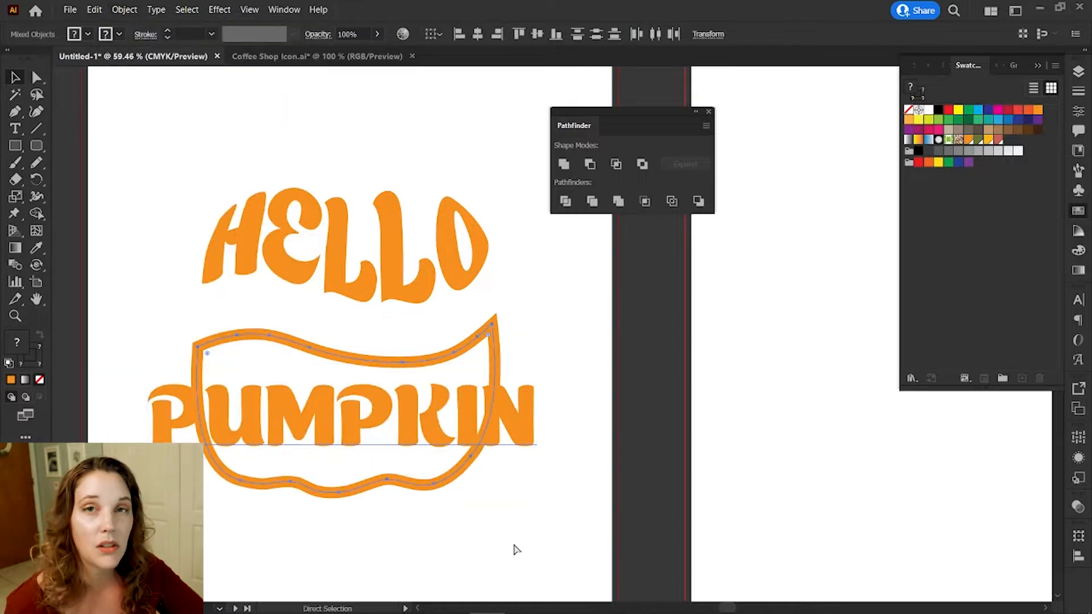
Move HELLO down closer to PUMPKIN, and shift the Pathfinder panel away from the artwork.
{"action": "left_click_drag", "start_coordinate": [358, 284], "coordinate": [361, 316]}
{"action": "left_click_drag", "start_coordinate": [649, 111], "coordinate": [774, 390]}
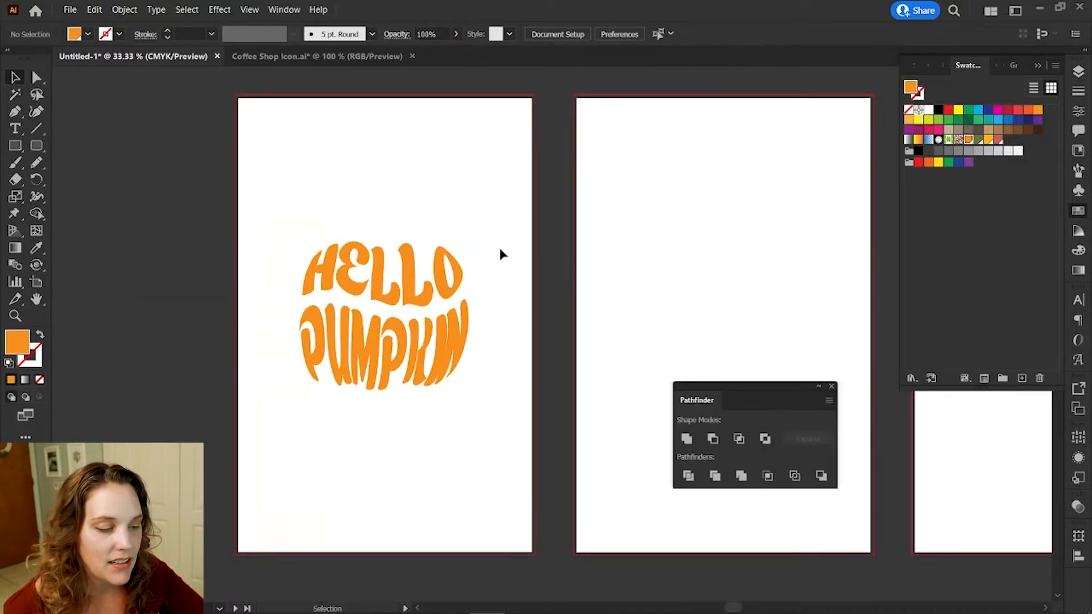
{"action": "scroll", "coordinate": [424, 170], "scroll_direction": "up", "scroll_amount": 3}
{"action": "key", "text": "z"}
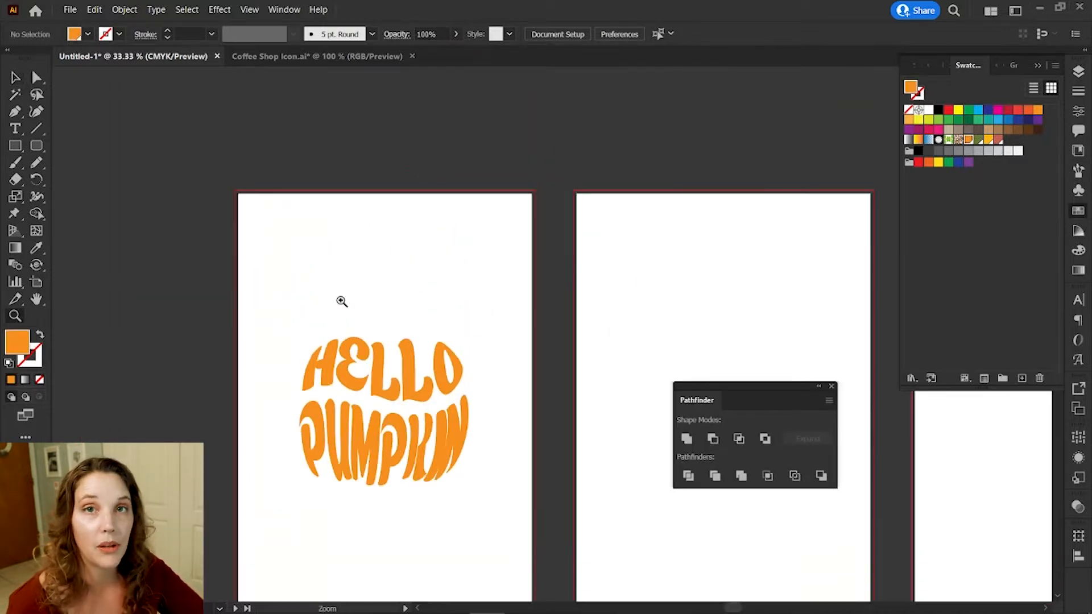
{"action": "left_click_drag", "start_coordinate": [341, 301], "coordinate": [355, 301]}
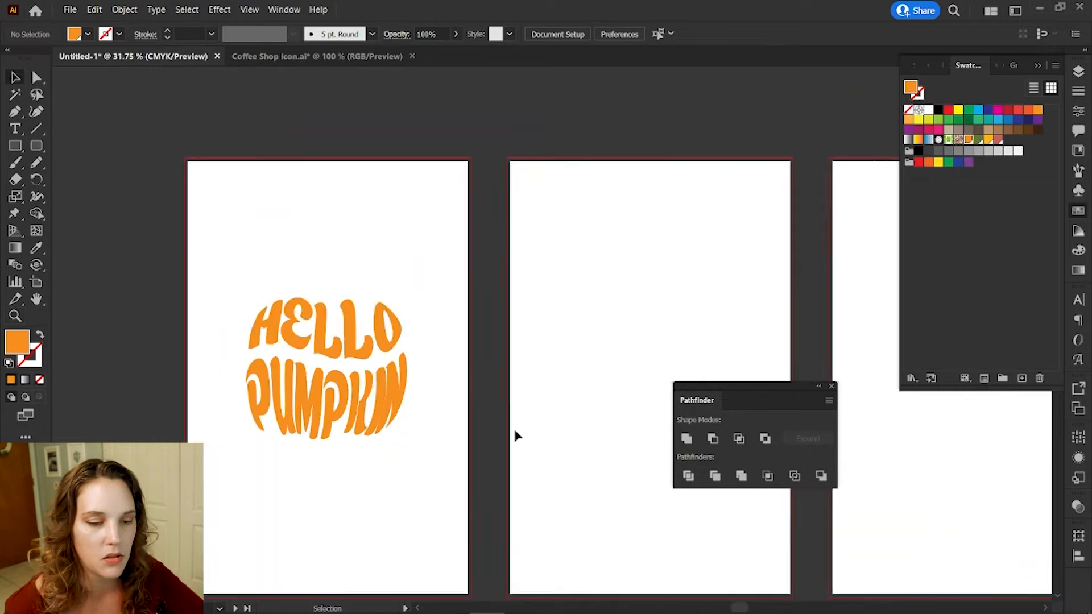
Draw a rectangle covering the first artboard out to its bleed, send it behind the lettering and fill it olive green.
{"action": "scroll", "coordinate": [515, 435], "scroll_direction": "down", "scroll_amount": 2}
{"action": "left_click", "coordinate": [24, 147]}
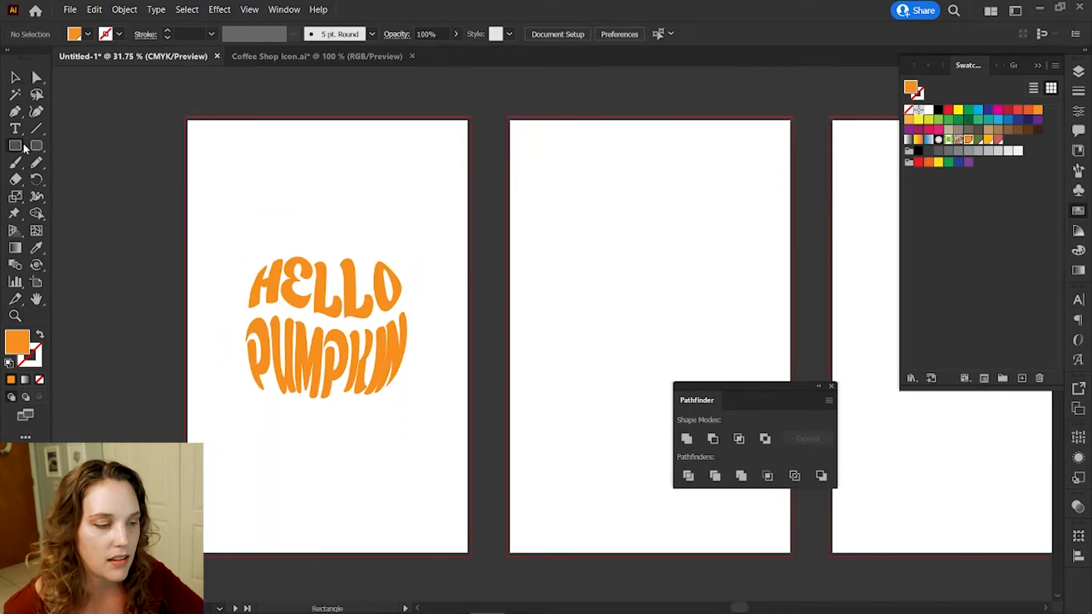
{"action": "left_click", "coordinate": [998, 141]}
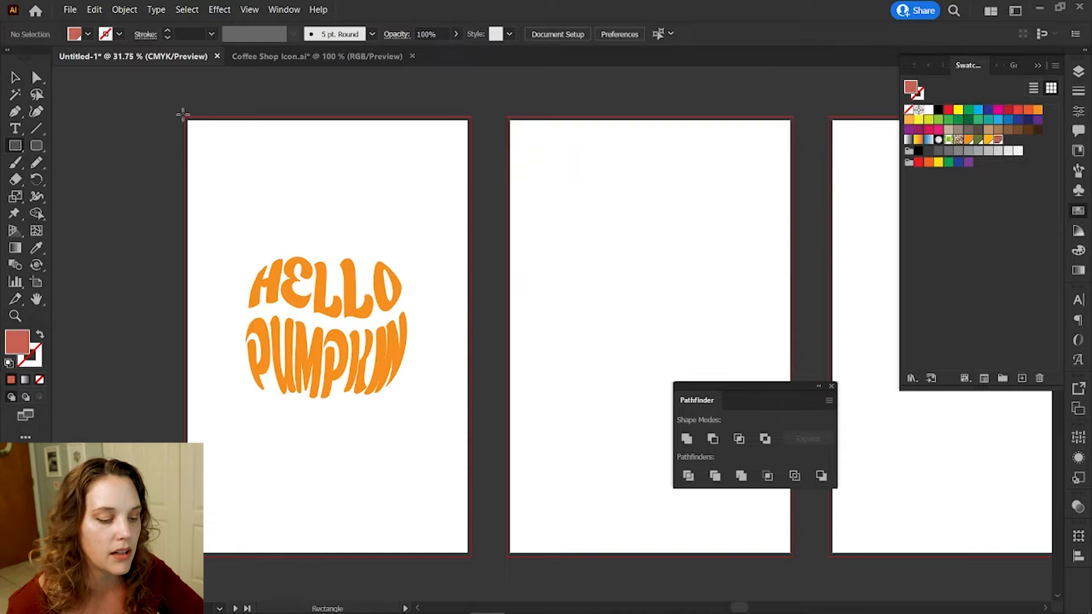
{"action": "left_click_drag", "start_coordinate": [182, 117], "coordinate": [471, 558]}
{"action": "key", "text": "ctrl+shift+bracketleft"}
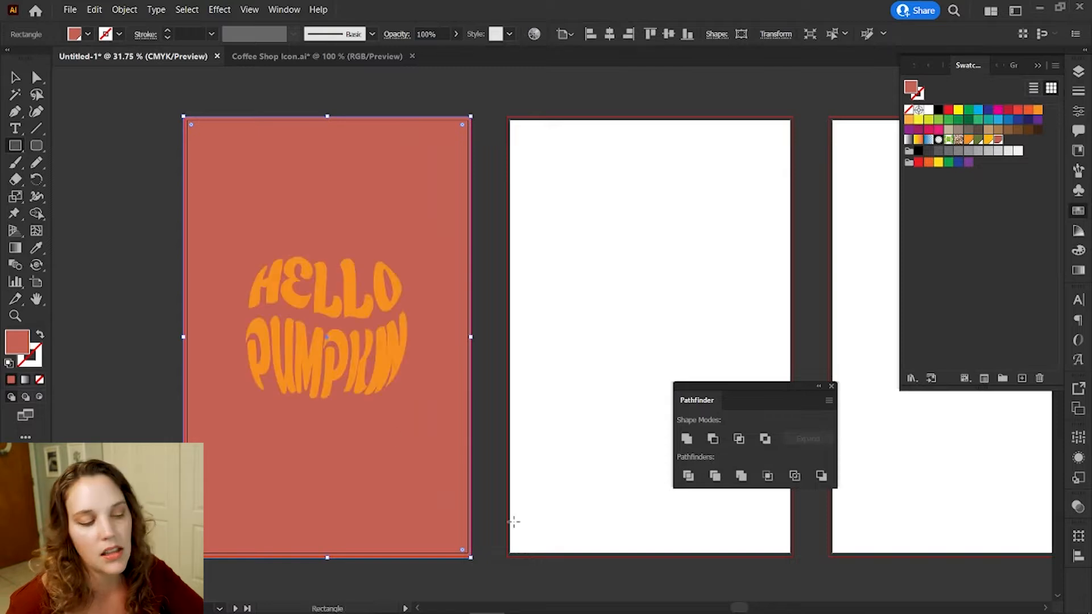
{"action": "key", "text": "v"}
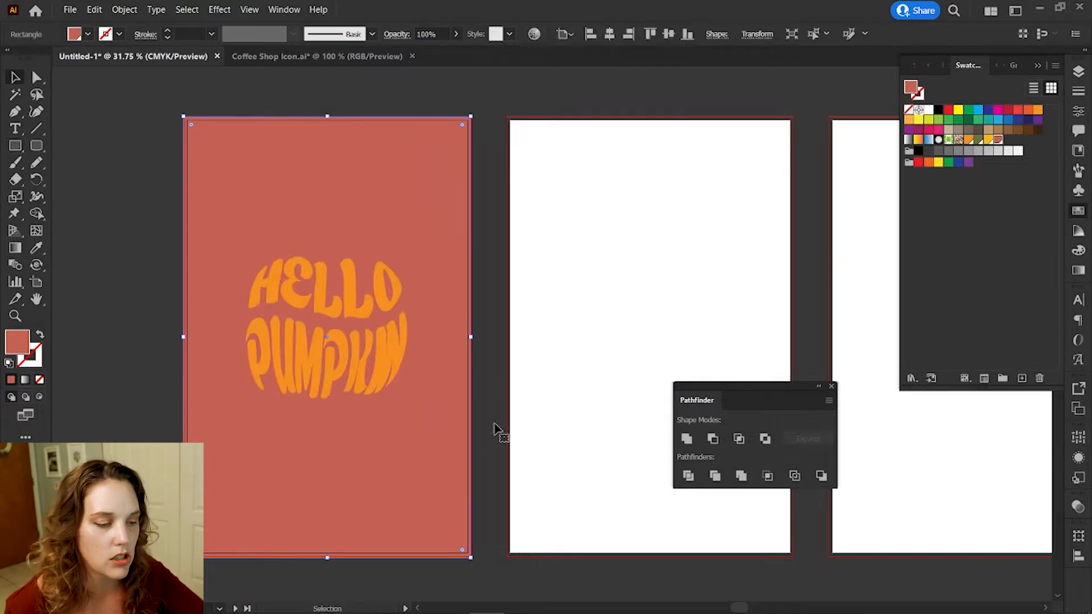
{"action": "left_click", "coordinate": [977, 141]}
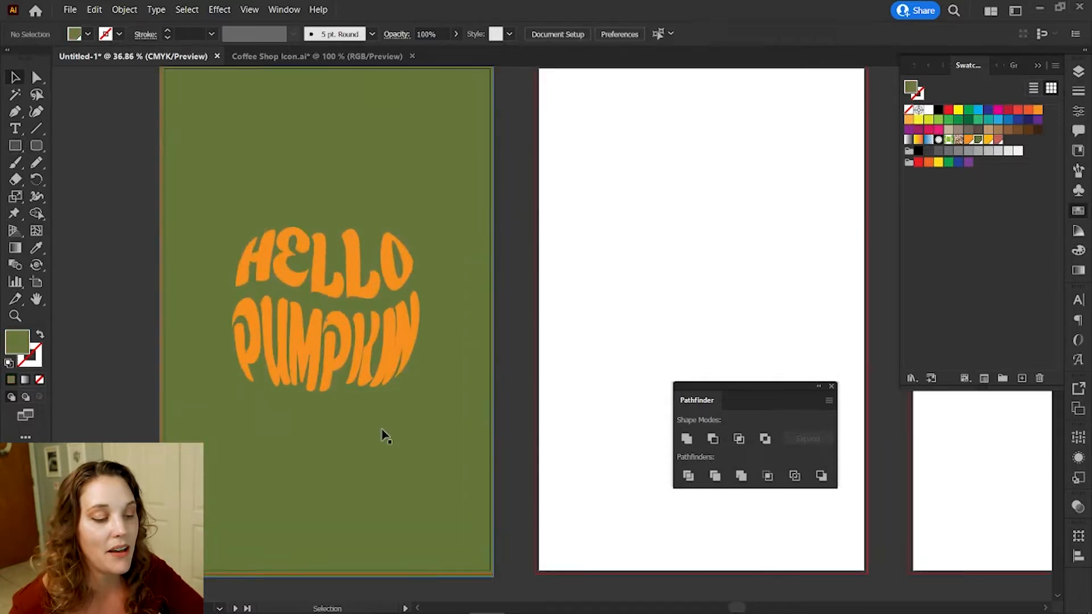
Duplicate the warped PUMPKIN and HELLO, stacking the copies below the original lettering on the green artboard.
{"action": "left_click", "coordinate": [350, 310]}
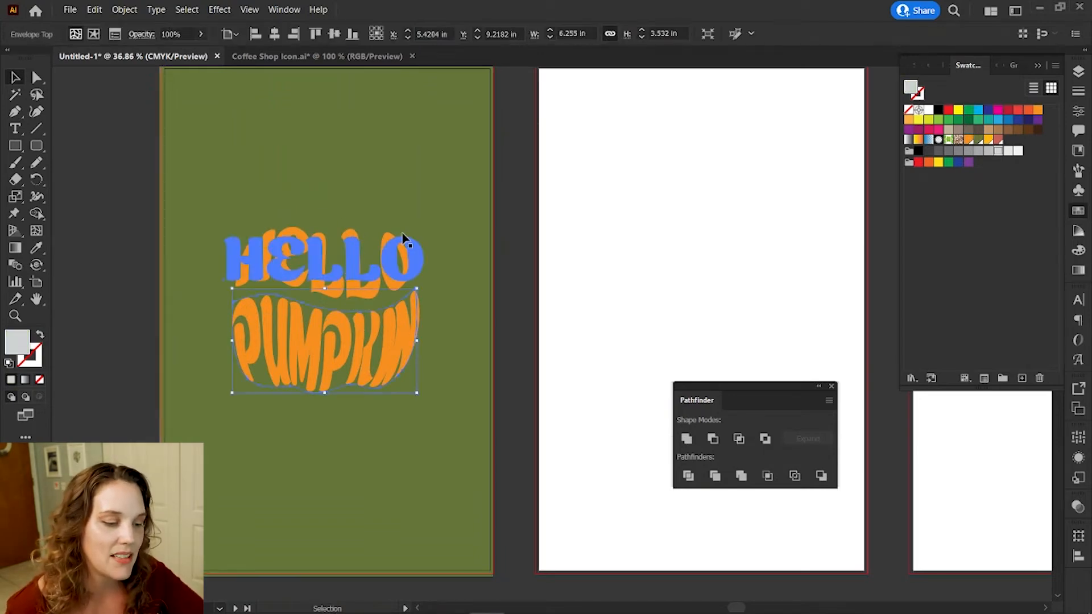
{"action": "key", "text": "ctrl+c"}
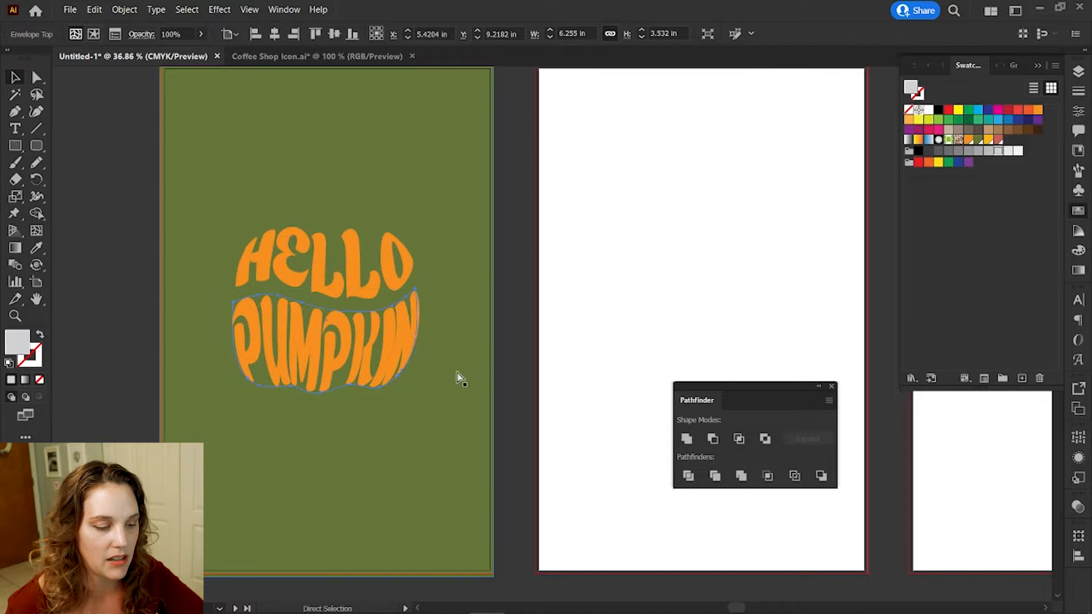
{"action": "key", "text": "ctrl+v"}
{"action": "left_click_drag", "start_coordinate": [555, 333], "coordinate": [382, 496]}
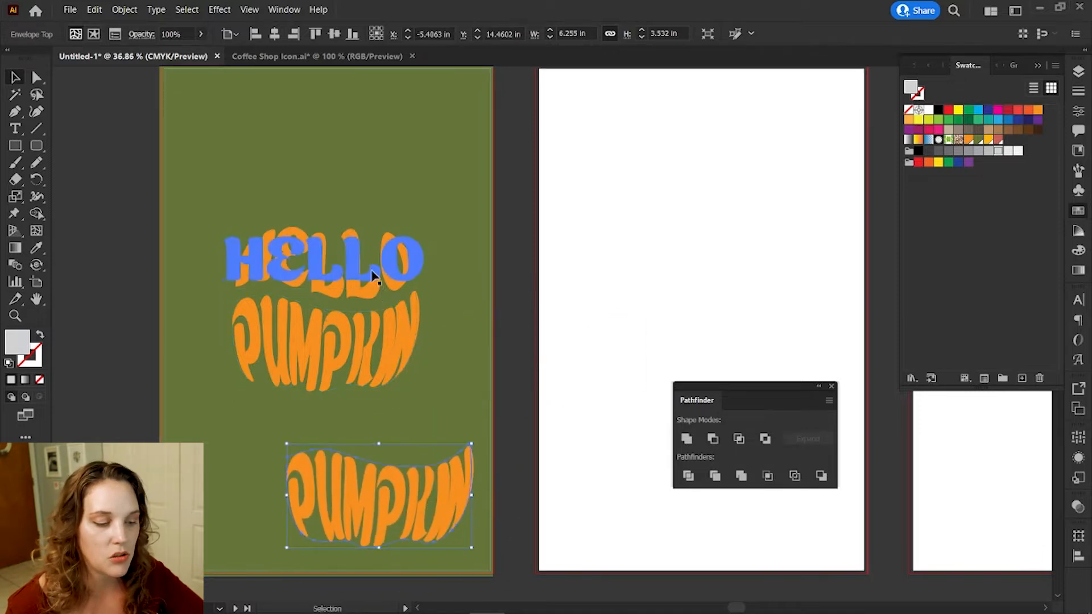
{"action": "left_click", "coordinate": [373, 275]}
{"action": "key", "text": "ctrl+c"}
{"action": "key", "text": "ctrl+v"}
{"action": "left_click_drag", "start_coordinate": [489, 301], "coordinate": [357, 432]}
Scale the copied HELLO PUMPKIN lettering down together to about 4 in wide near the artboard's lower-right corner.
{"action": "left_click", "coordinate": [394, 483], "text": "shift"}
{"action": "left_click_drag", "start_coordinate": [394, 482], "coordinate": [402, 503]}
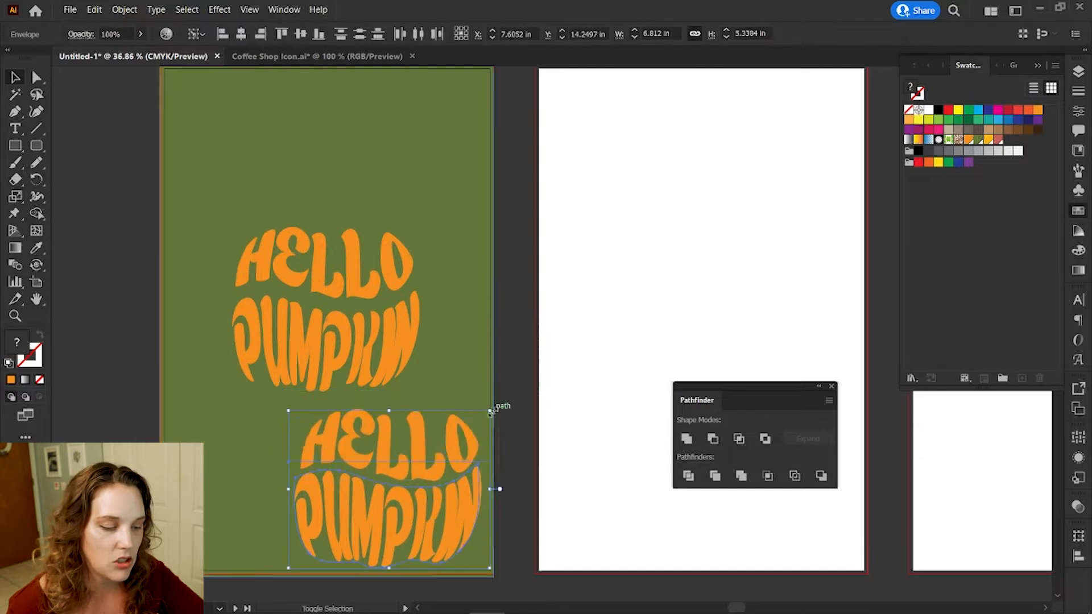
{"action": "left_click_drag", "start_coordinate": [489, 411], "coordinate": [462, 465]}
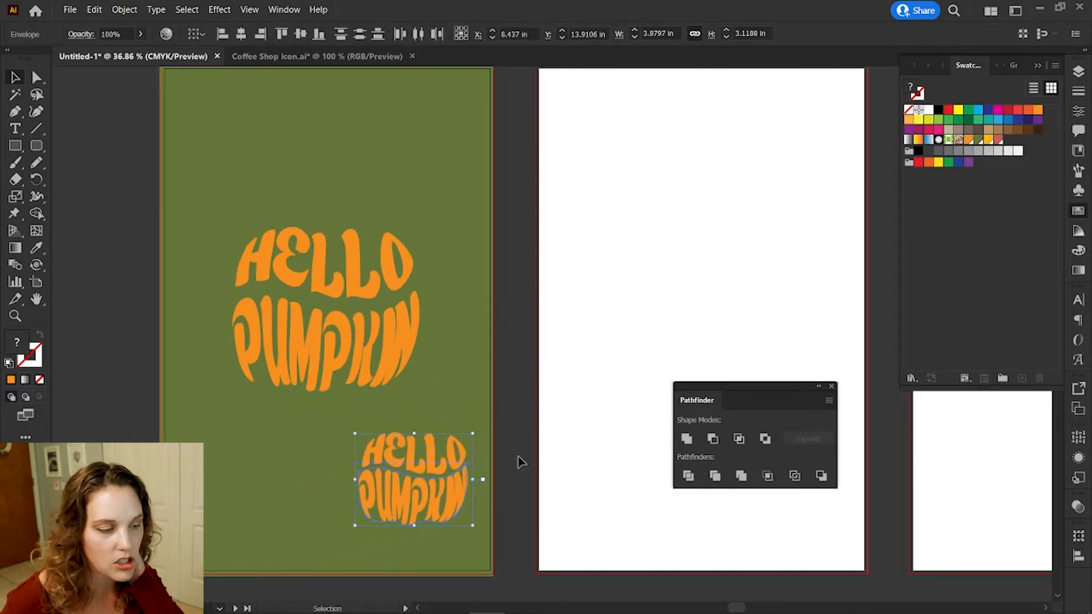
Release the envelopes of the small lettering copies and nudge the upper pumpkin piece slightly upward.
{"action": "left_click", "coordinate": [125, 10]}
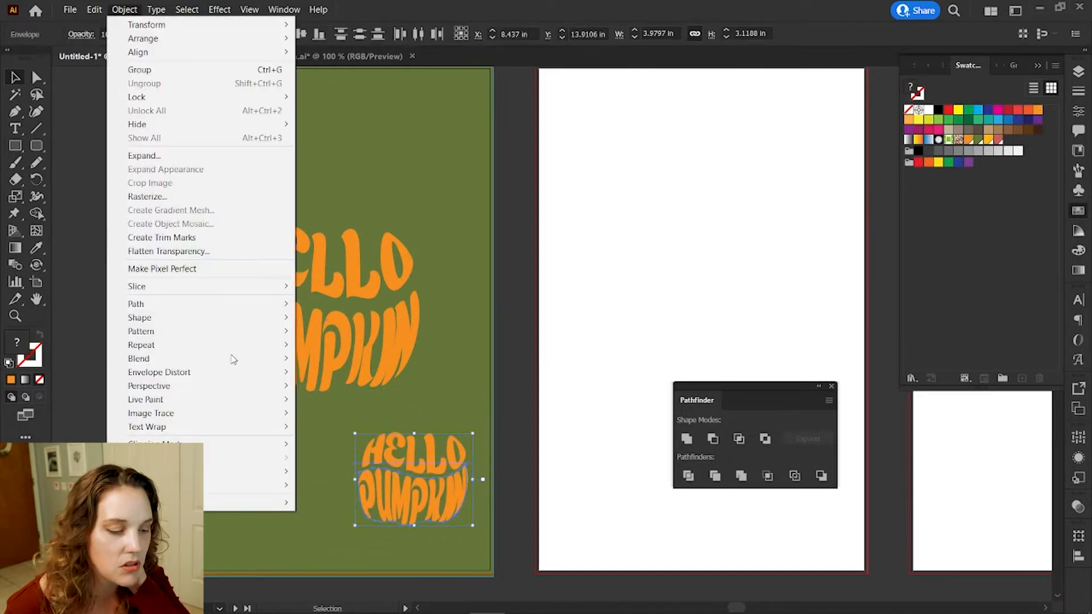
{"action": "mouse_move", "coordinate": [244, 372]}
{"action": "left_click", "coordinate": [353, 414]}
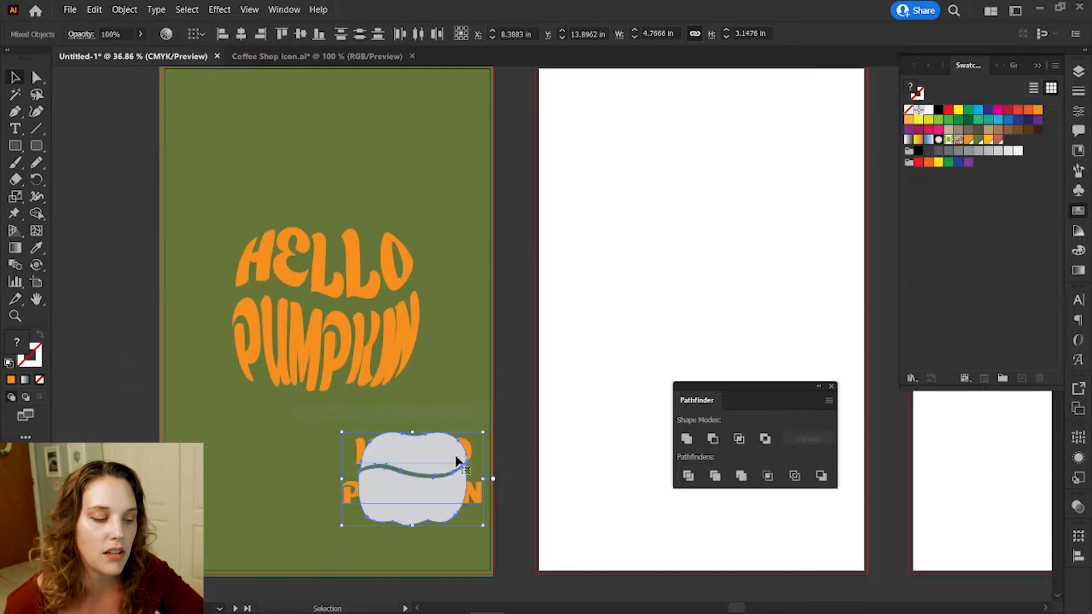
{"action": "left_click", "coordinate": [477, 485]}
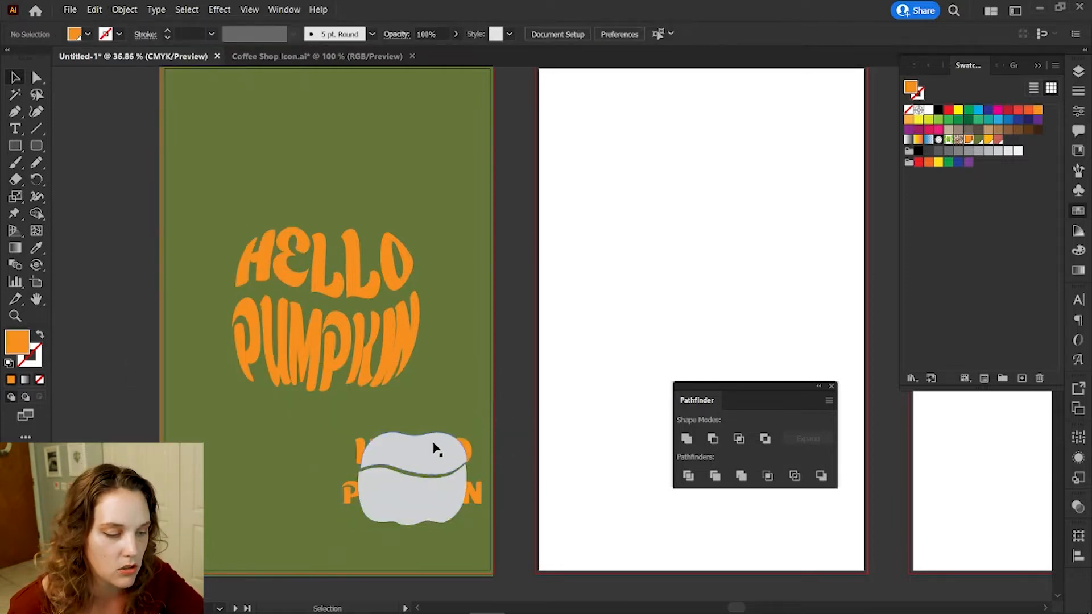
{"action": "left_click_drag", "start_coordinate": [432, 445], "coordinate": [433, 441]}
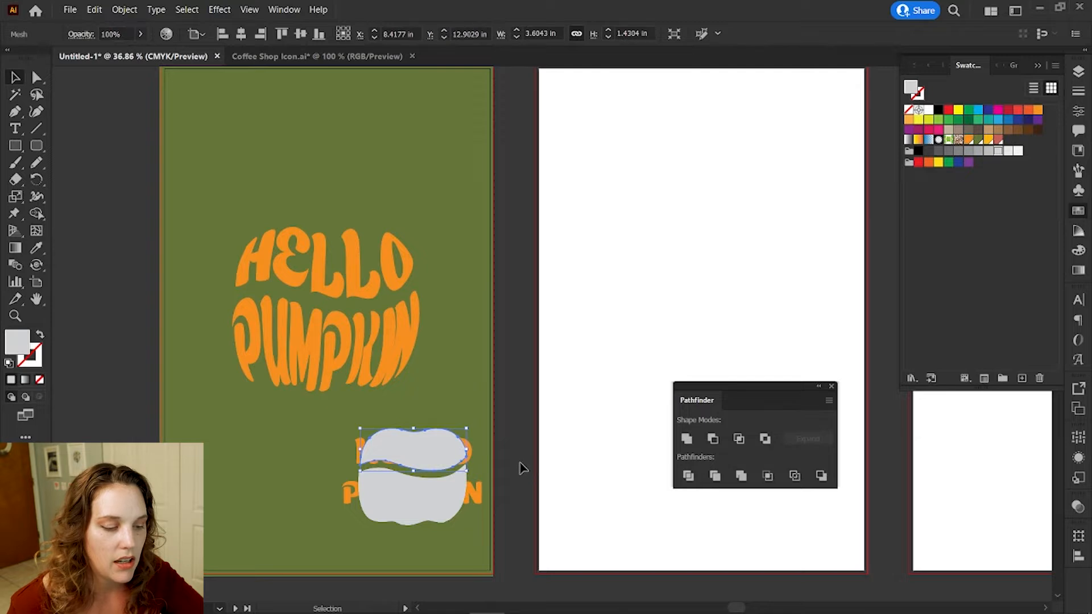
{"action": "left_click", "coordinate": [520, 462]}
Replace the wording of the released HELLO and PUMPKIN copies with new text, starting the lower word with G.
{"action": "left_click", "coordinate": [471, 453]}
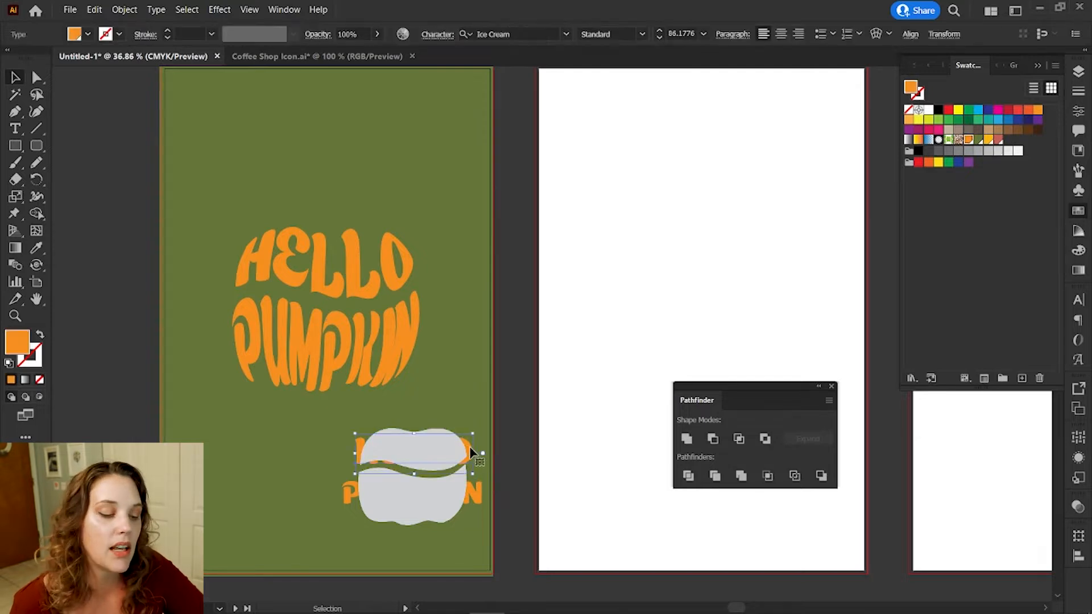
{"action": "key", "text": "t"}
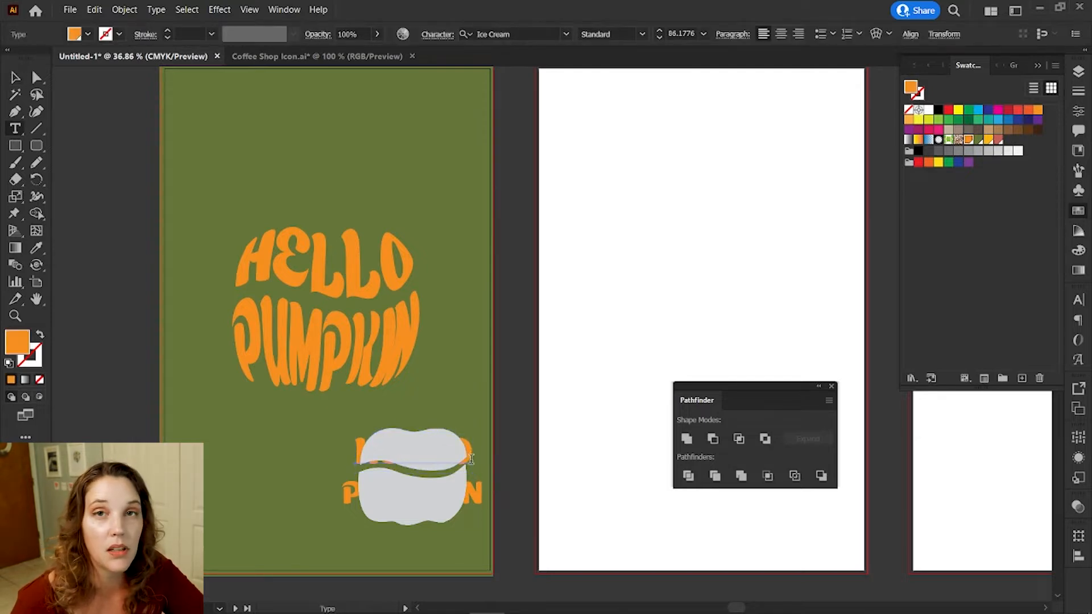
{"action": "double_click", "coordinate": [472, 451]}
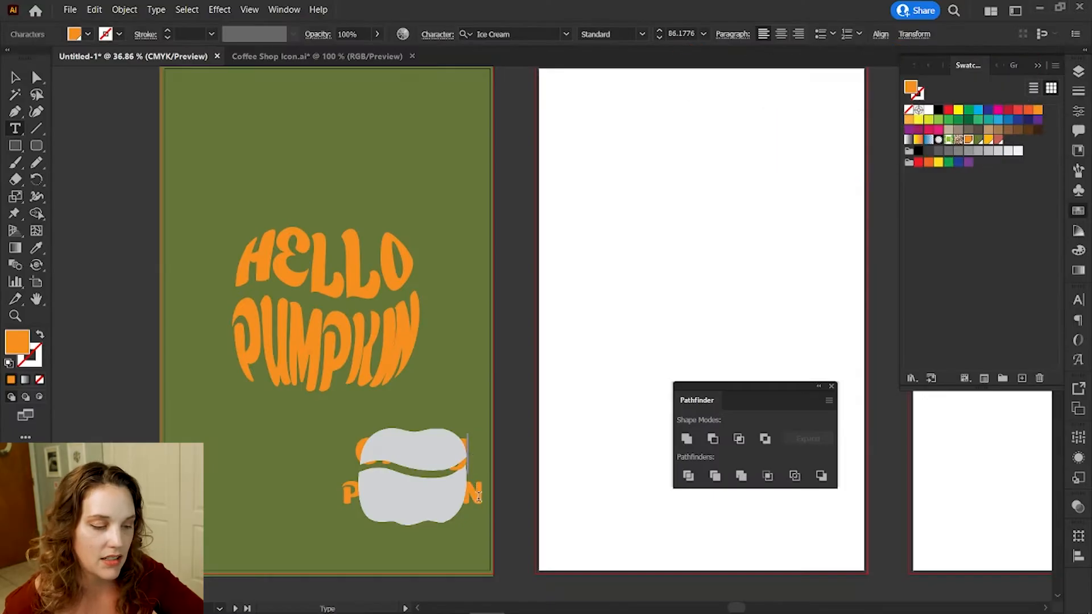
{"action": "double_click", "coordinate": [478, 497]}
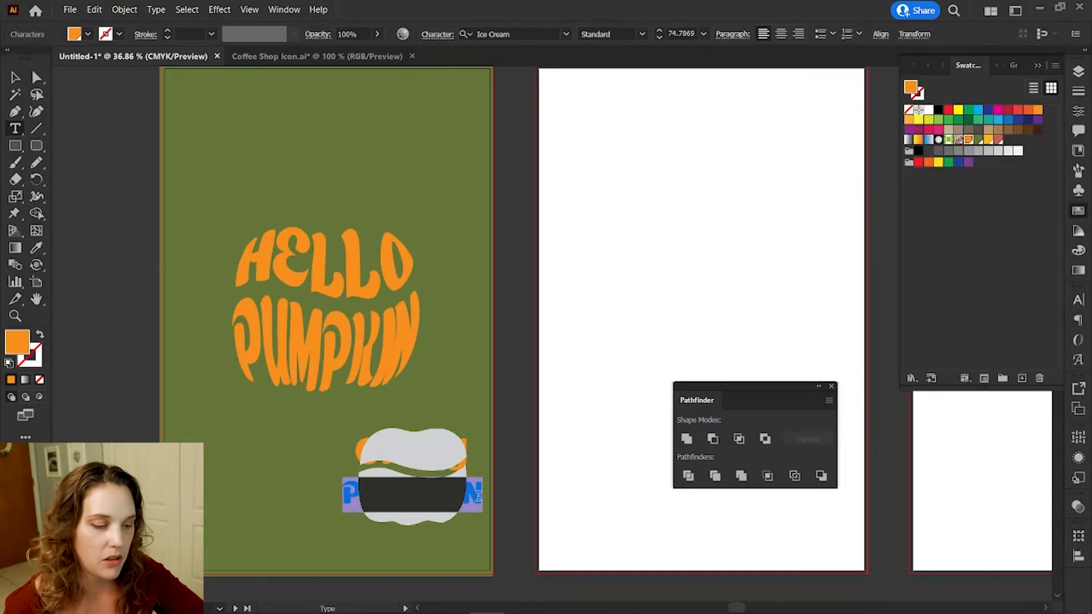
{"action": "type", "text": "G"}
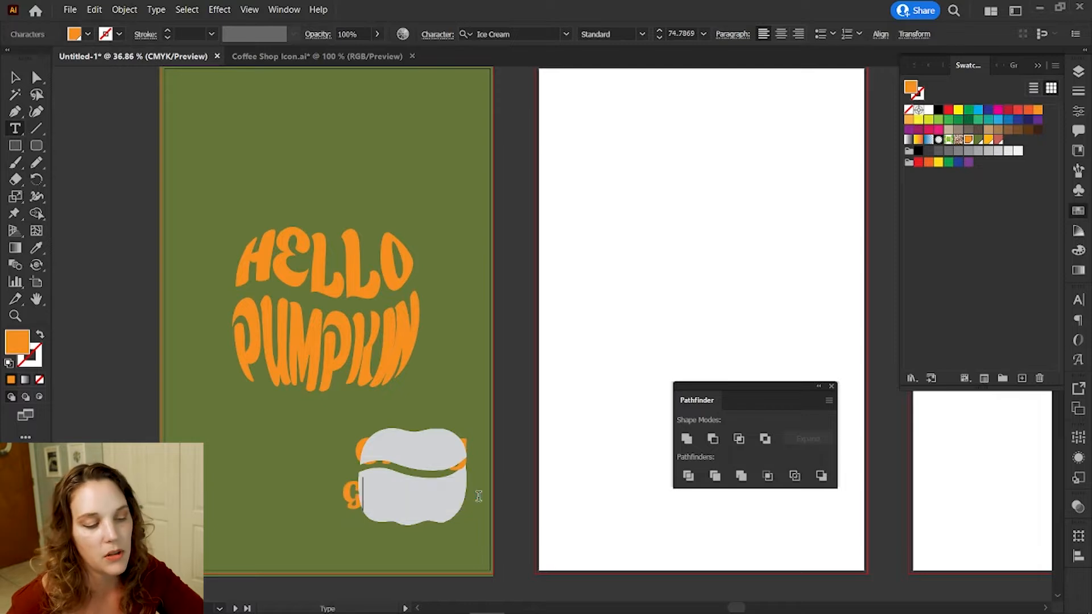
Select both replacement texts behind the grey pumpkin pieces and fill them with yellow-orange.
{"action": "left_click", "coordinate": [16, 78]}
{"action": "left_click", "coordinate": [356, 488]}
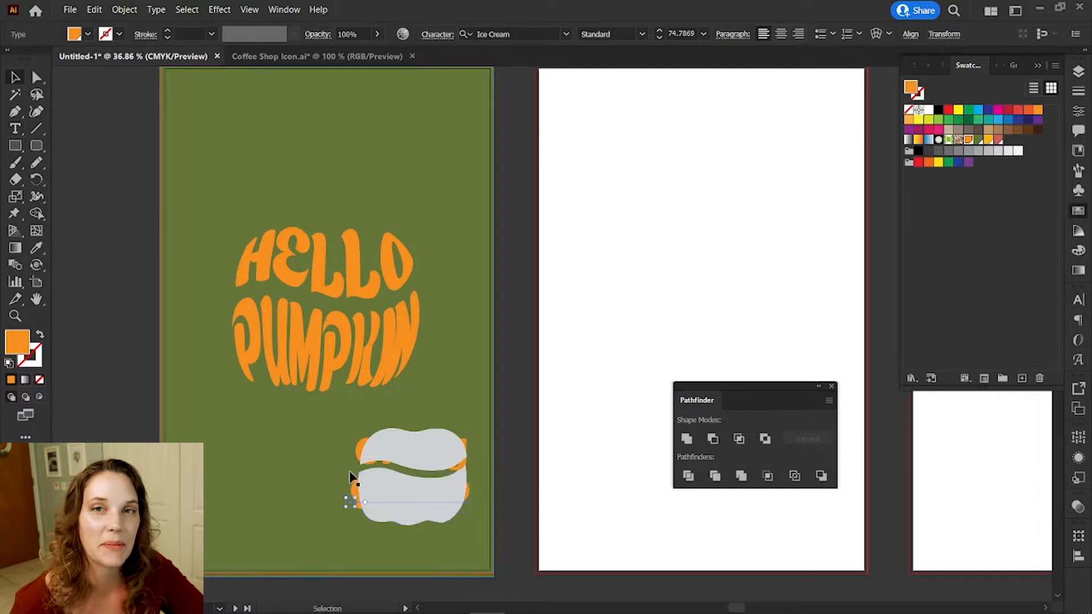
{"action": "left_click", "coordinate": [988, 139]}
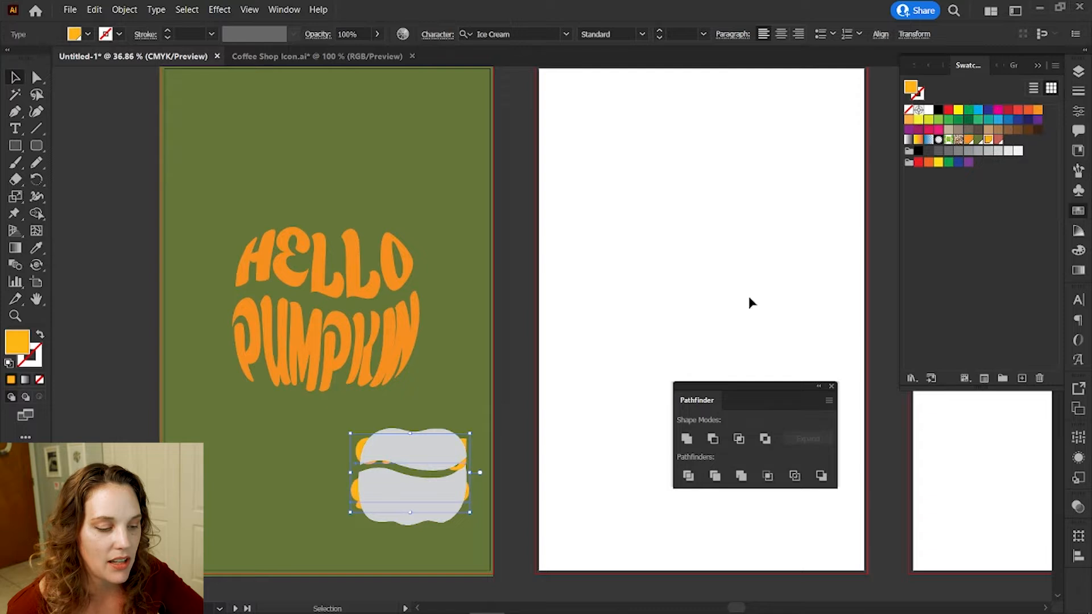
Warp the yellow-orange OH MY text into the upper grey pumpkin piece as a top-object envelope.
{"action": "left_click", "coordinate": [536, 433]}
{"action": "left_click", "coordinate": [456, 450]}
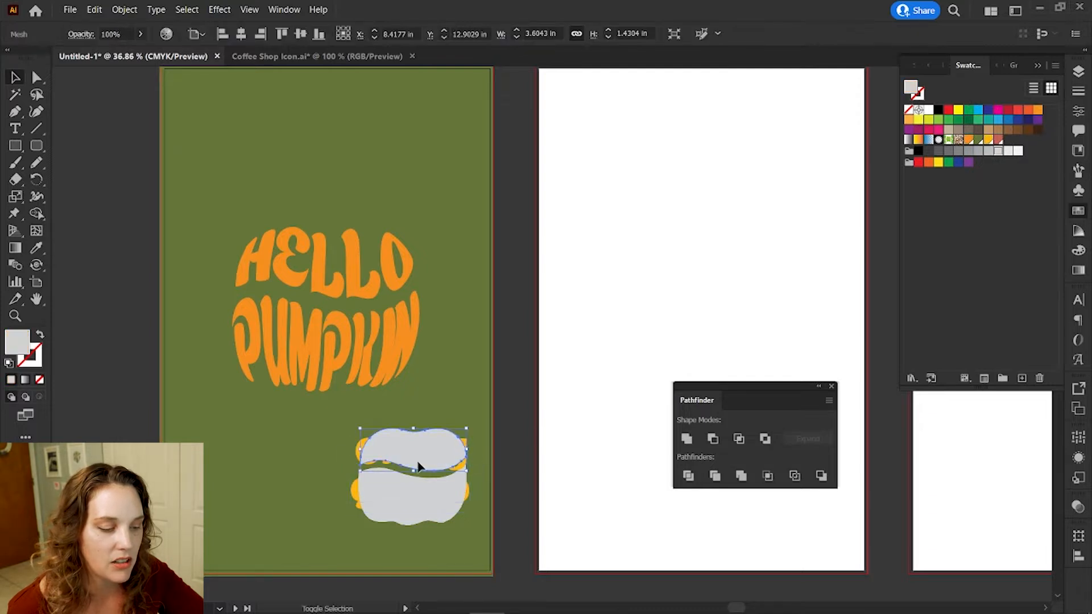
{"action": "left_click", "coordinate": [357, 450], "text": "shift"}
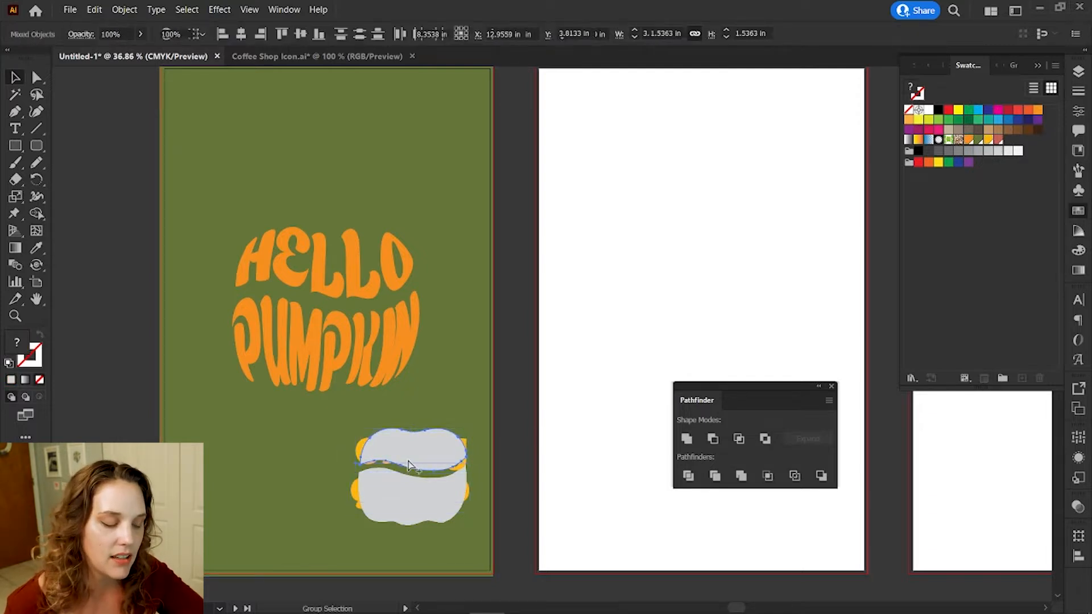
{"action": "key", "text": "ctrl+alt+c"}
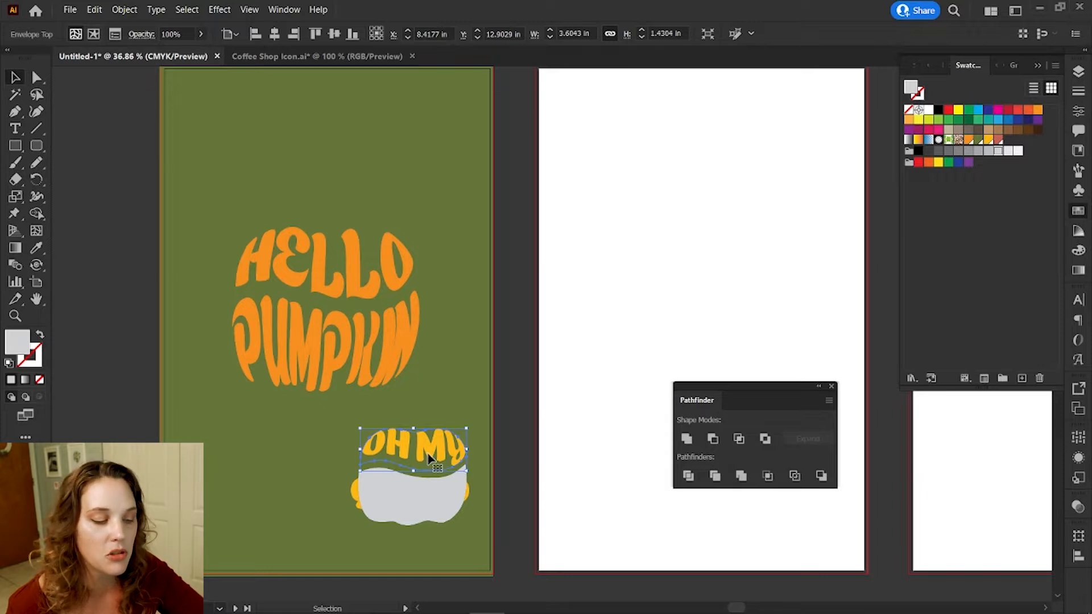
{"action": "double_click", "coordinate": [430, 457]}
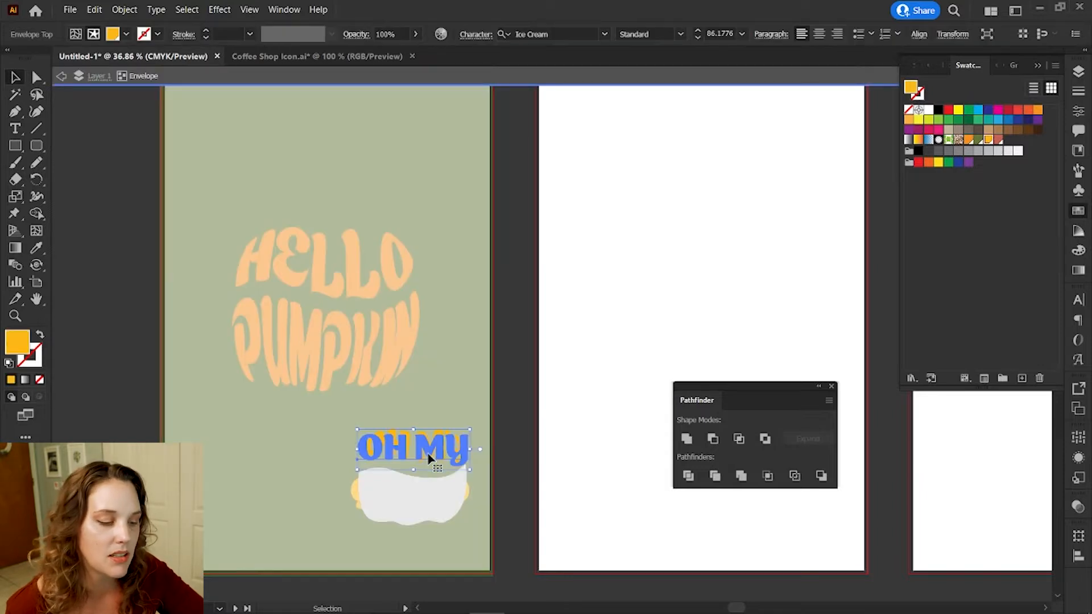
{"action": "left_click", "coordinate": [506, 443]}
{"action": "left_click", "coordinate": [61, 79]}
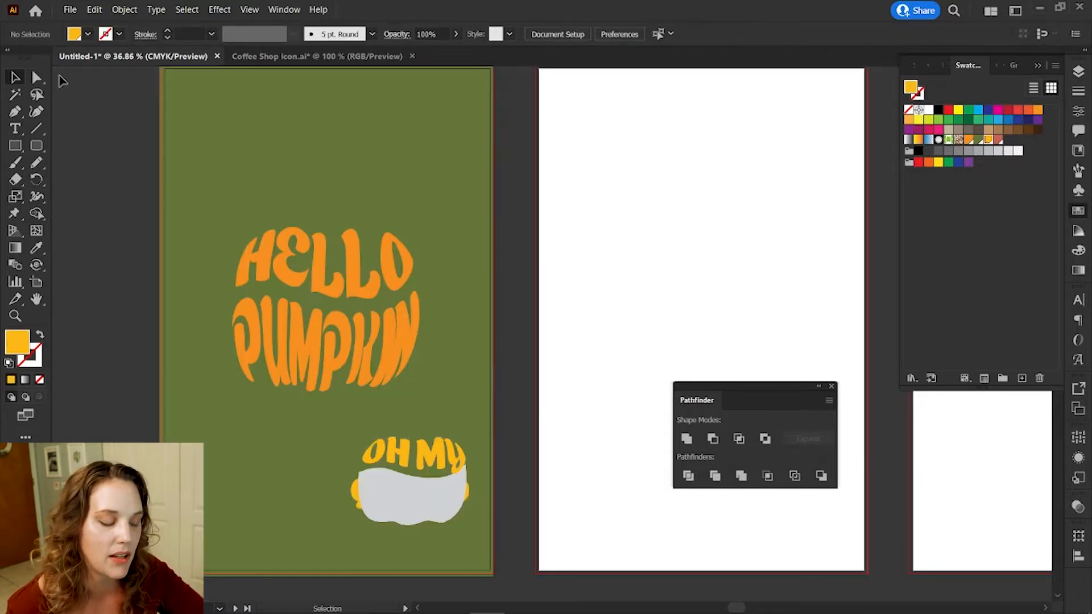
Warp the yellow-orange GHORD text into the lower grey pumpkin piece as a top-object envelope.
{"action": "left_click", "coordinate": [359, 494]}
{"action": "left_click", "coordinate": [411, 497], "text": "shift"}
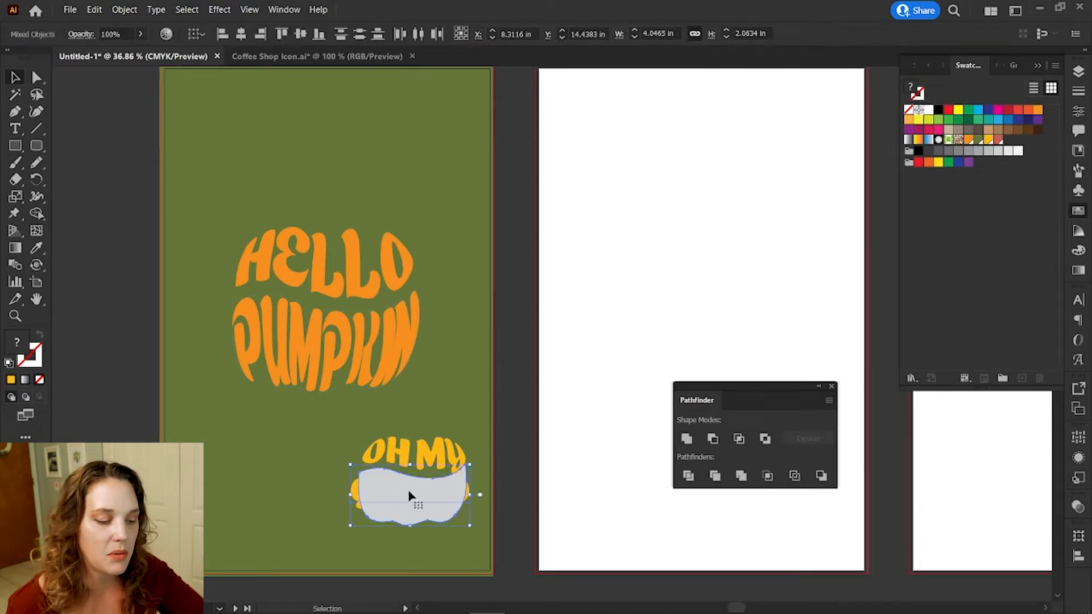
{"action": "key", "text": "ctrl+alt+c"}
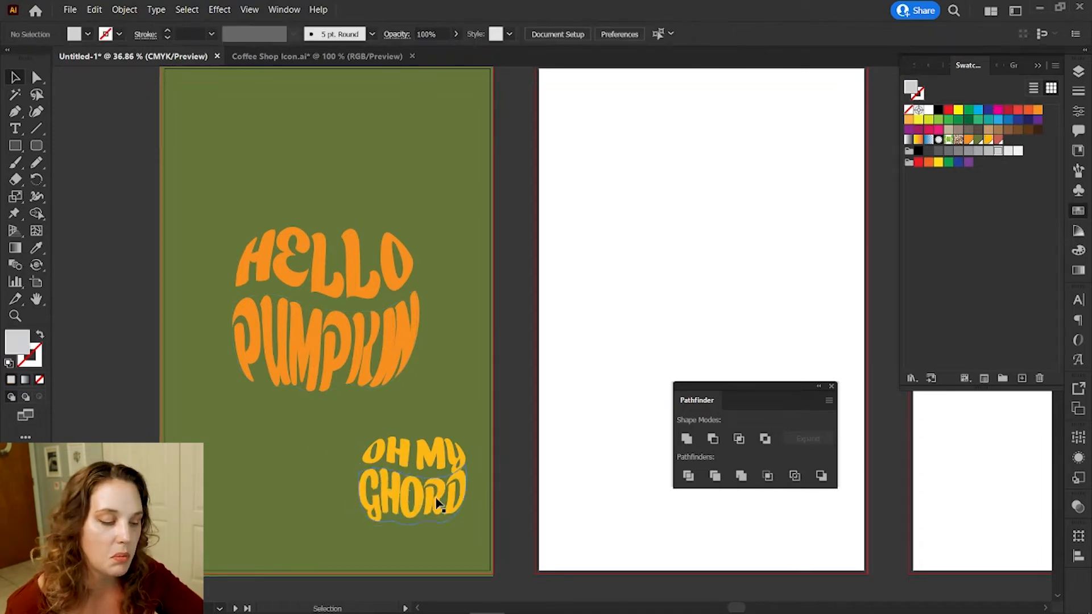
{"action": "double_click", "coordinate": [428, 506]}
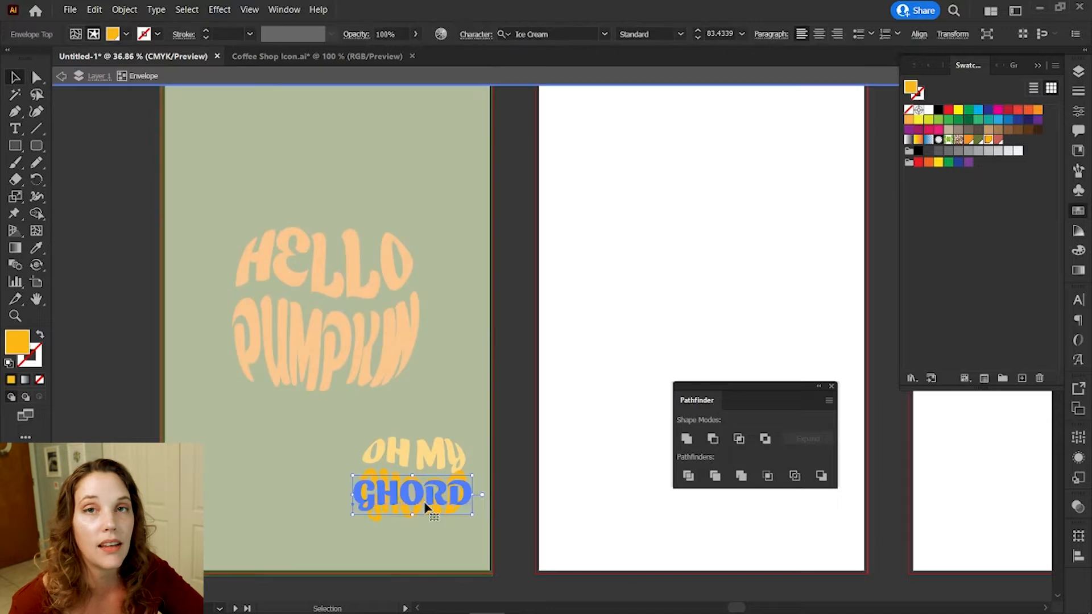
{"action": "left_click", "coordinate": [486, 457]}
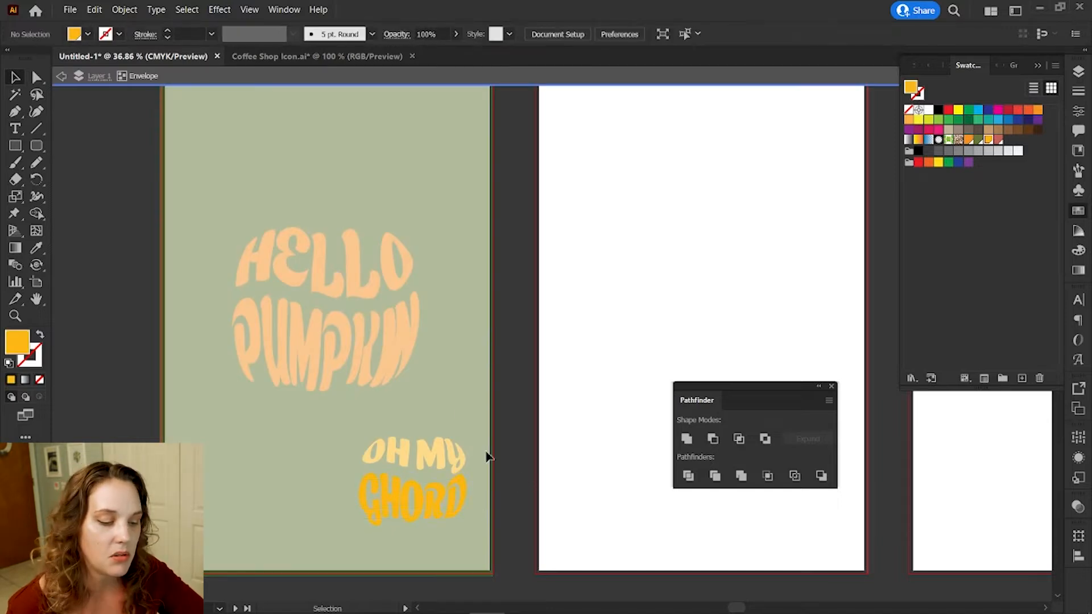
{"action": "left_click", "coordinate": [61, 77]}
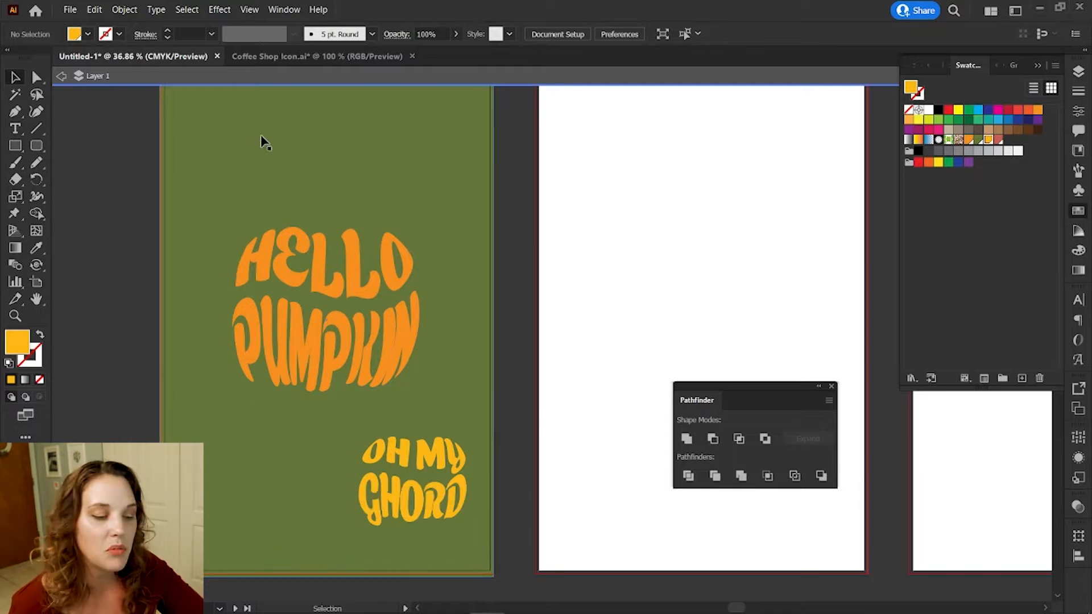
{"action": "left_click", "coordinate": [62, 77]}
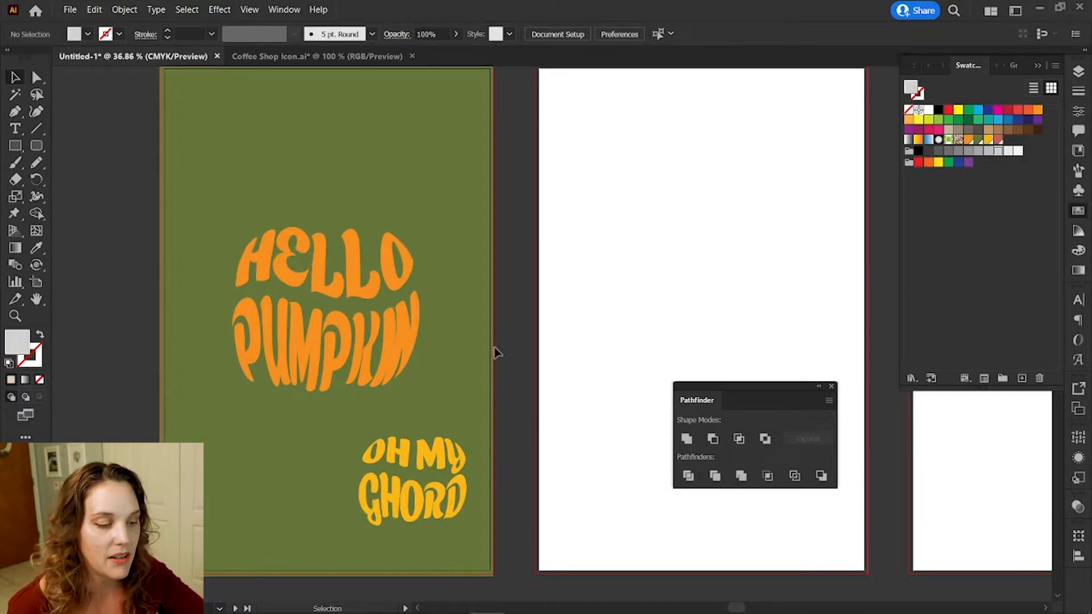
Duplicate the HELLO PUMPKIN group and move the copy to the artboard's upper-right corner.
{"action": "scroll", "coordinate": [441, 328], "scroll_direction": "down", "scroll_amount": 1}
{"action": "scroll", "coordinate": [442, 328], "scroll_direction": "up", "scroll_amount": 2}
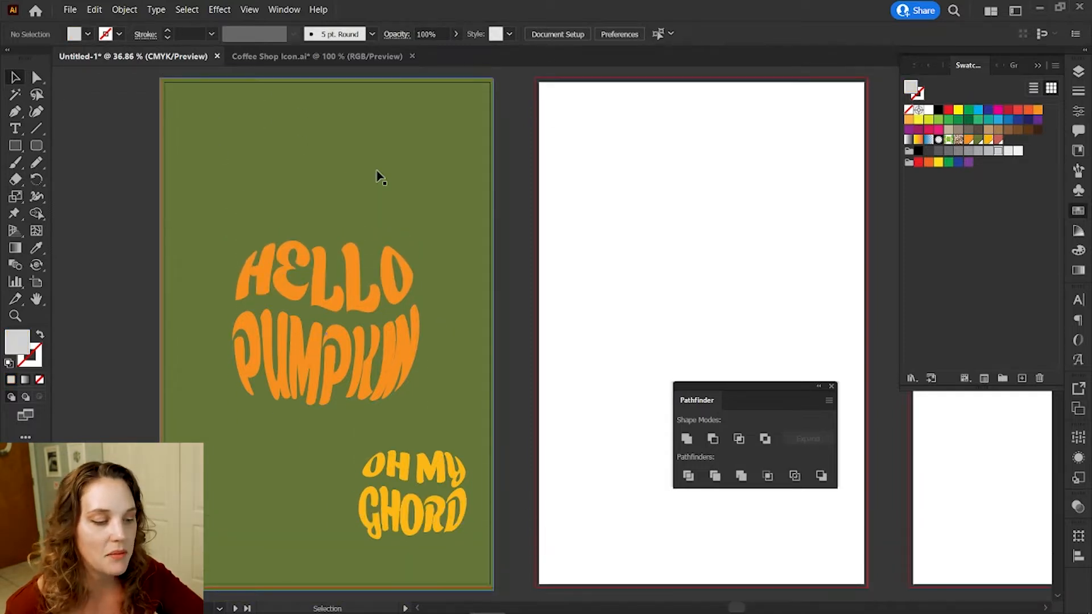
{"action": "left_click", "coordinate": [349, 284]}
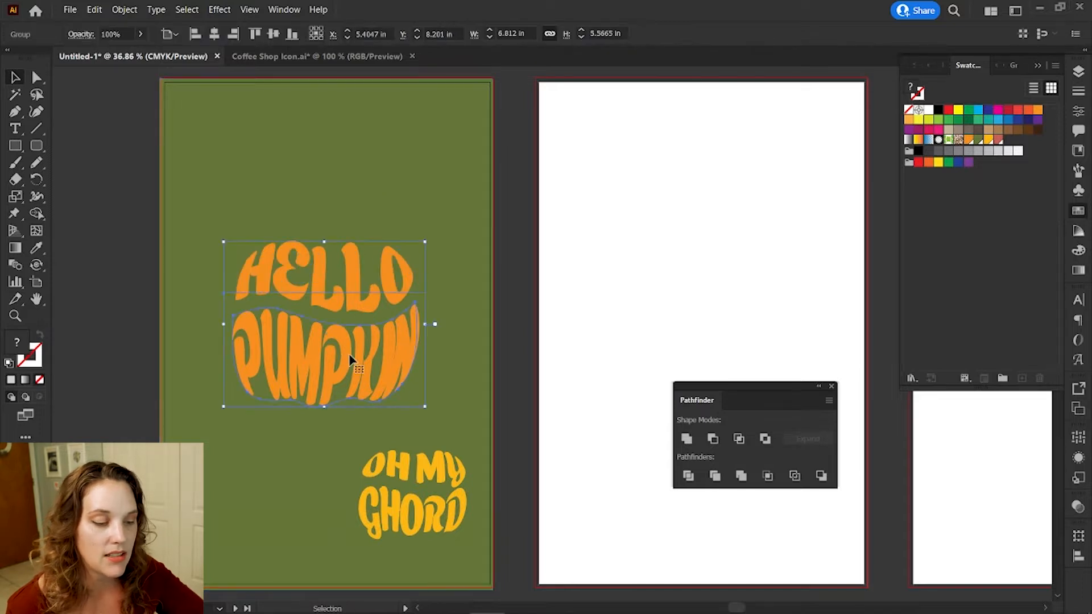
{"action": "left_click_drag", "start_coordinate": [385, 375], "coordinate": [598, 384]}
{"action": "left_click_drag", "start_coordinate": [516, 358], "coordinate": [429, 168]}
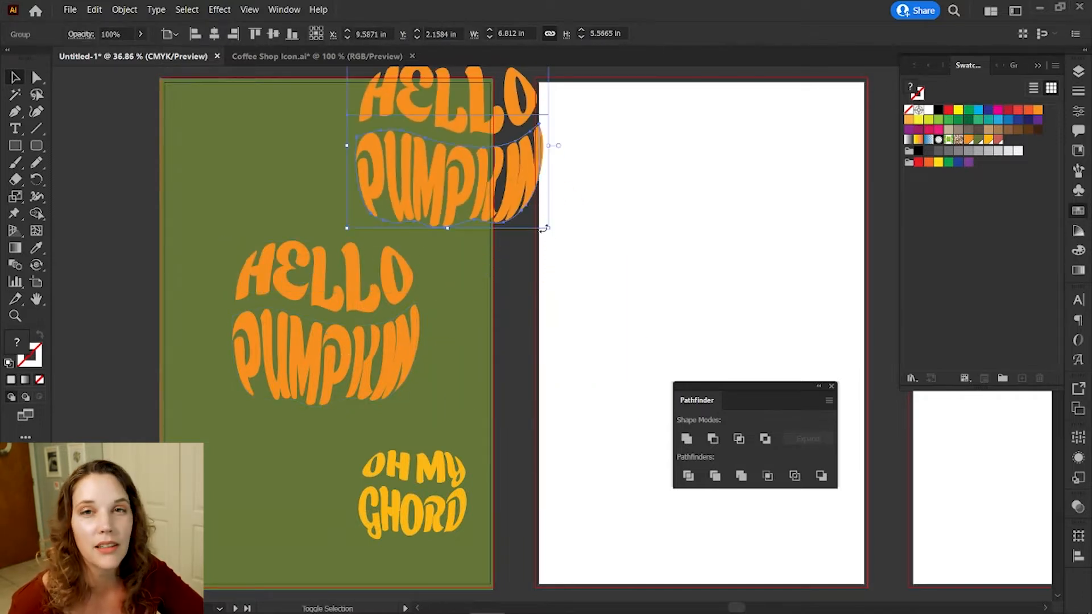
Scale the HELLO PUMPKIN copy down to about 2.6 in wide inside the artboard's upper-right corner and tilt it slightly clockwise.
{"action": "left_click_drag", "start_coordinate": [548, 230], "coordinate": [437, 173]}
{"action": "left_click_drag", "start_coordinate": [400, 107], "coordinate": [443, 145]}
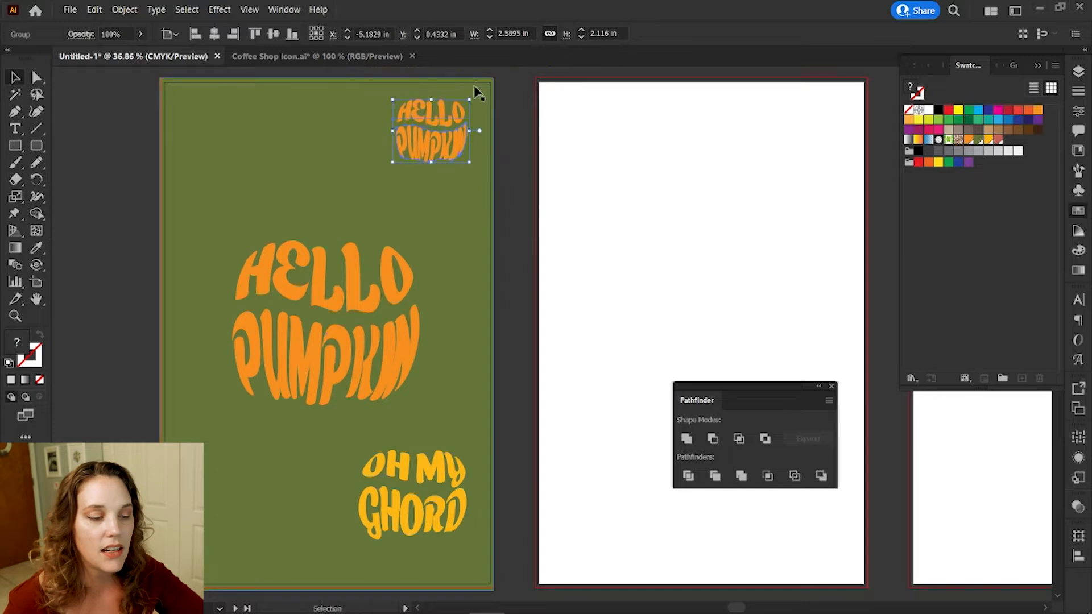
{"action": "left_click_drag", "start_coordinate": [474, 98], "coordinate": [512, 148]}
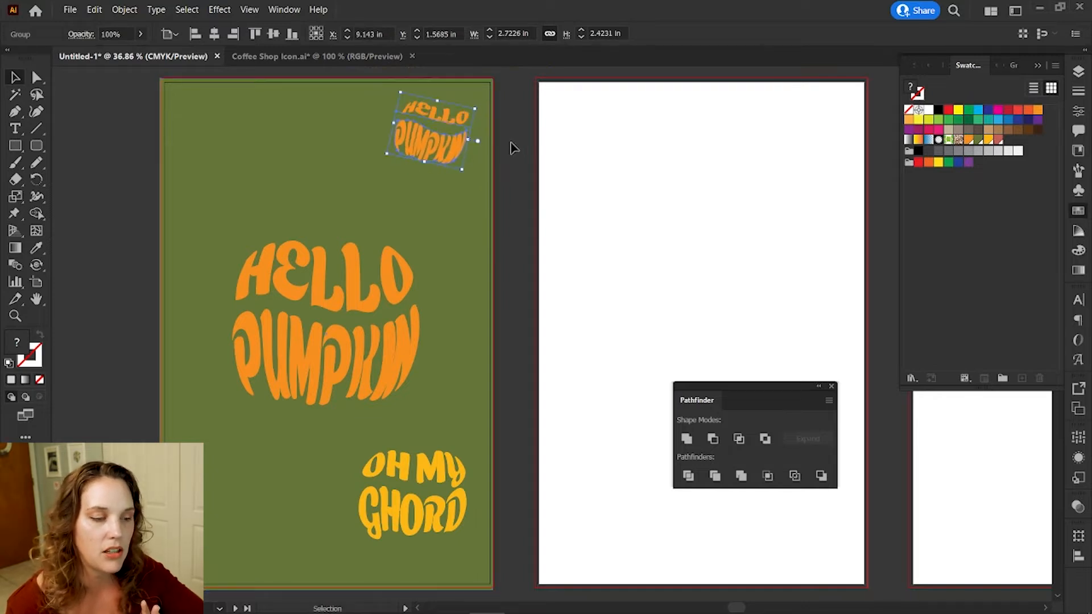
{"action": "left_click", "coordinate": [499, 145]}
Fill both words of the small HELLO PUMPKIN copy with the muted red swatch C=19 M=73 Y=67 K=5.
{"action": "left_click", "coordinate": [451, 134]}
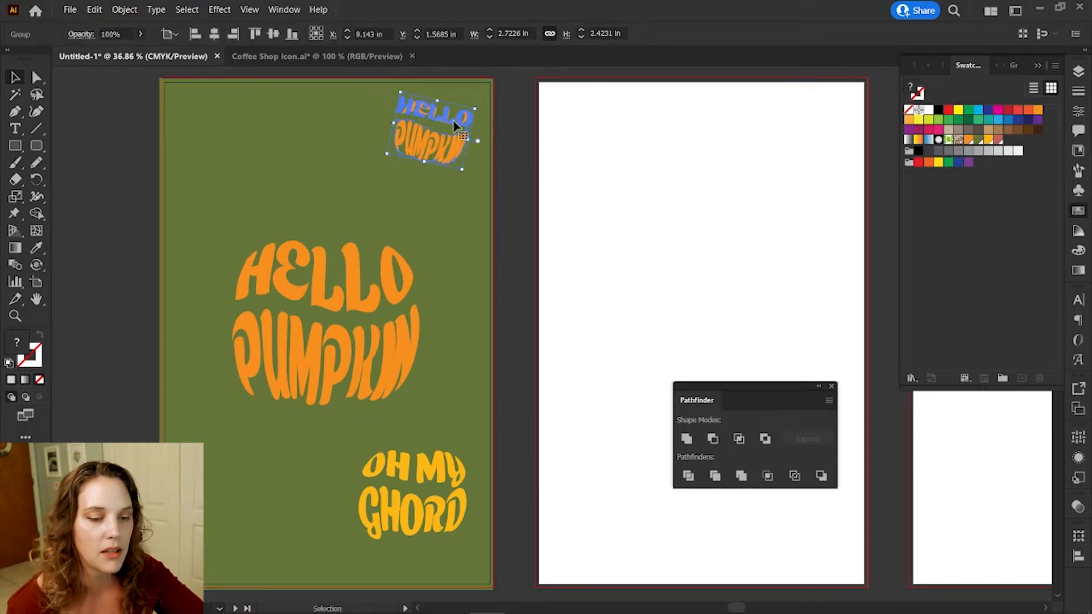
{"action": "double_click", "coordinate": [463, 118]}
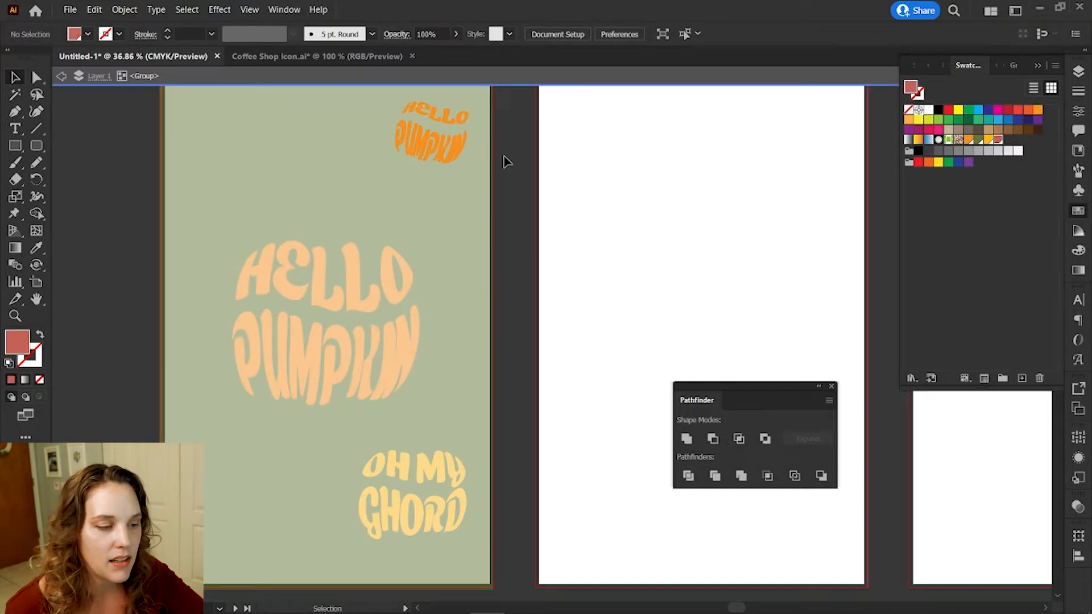
{"action": "left_click", "coordinate": [446, 120]}
{"action": "left_click", "coordinate": [998, 140]}
{"action": "left_click", "coordinate": [414, 151]}
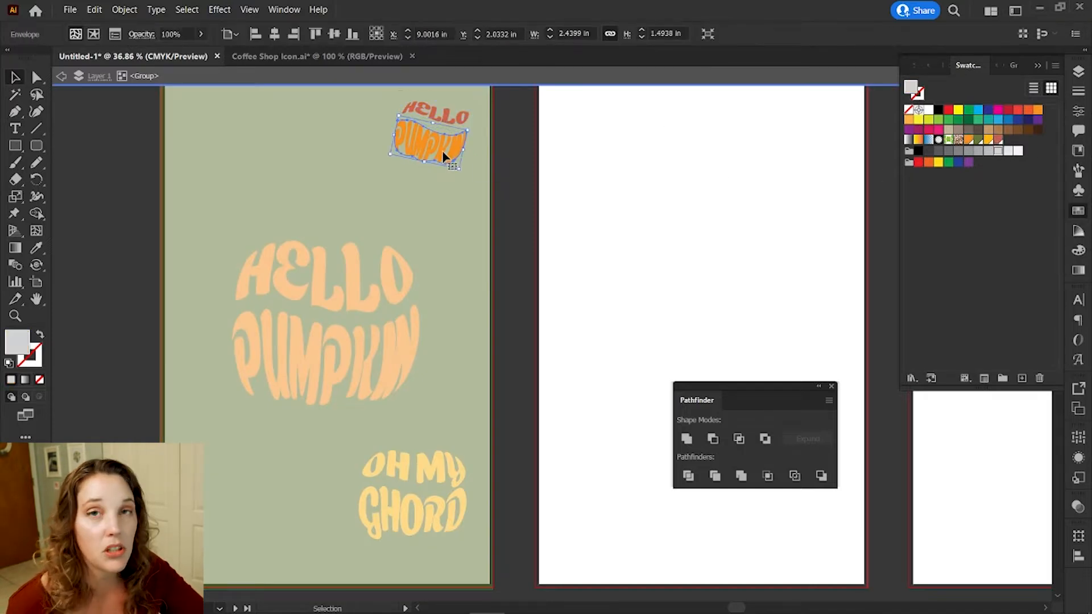
{"action": "double_click", "coordinate": [414, 151]}
{"action": "left_click", "coordinate": [997, 140]}
{"action": "left_click", "coordinate": [503, 182]}
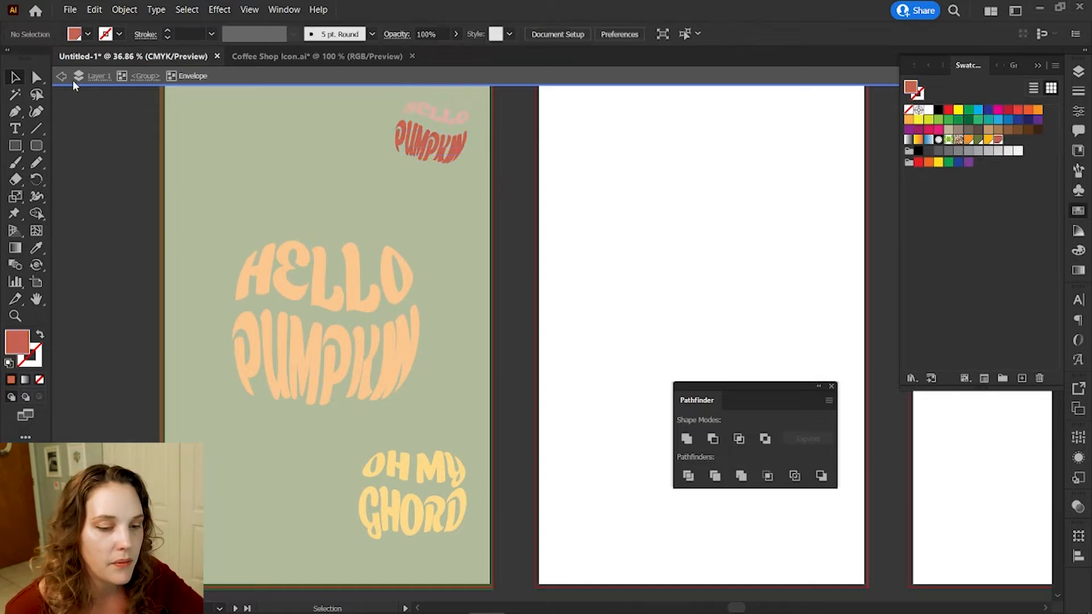
{"action": "left_click", "coordinate": [64, 77]}
{"action": "left_click", "coordinate": [63, 77]}
Lighten the muted red of both words in the small HELLO PUMPKIN copy to a 76% tint.
{"action": "double_click", "coordinate": [461, 121]}
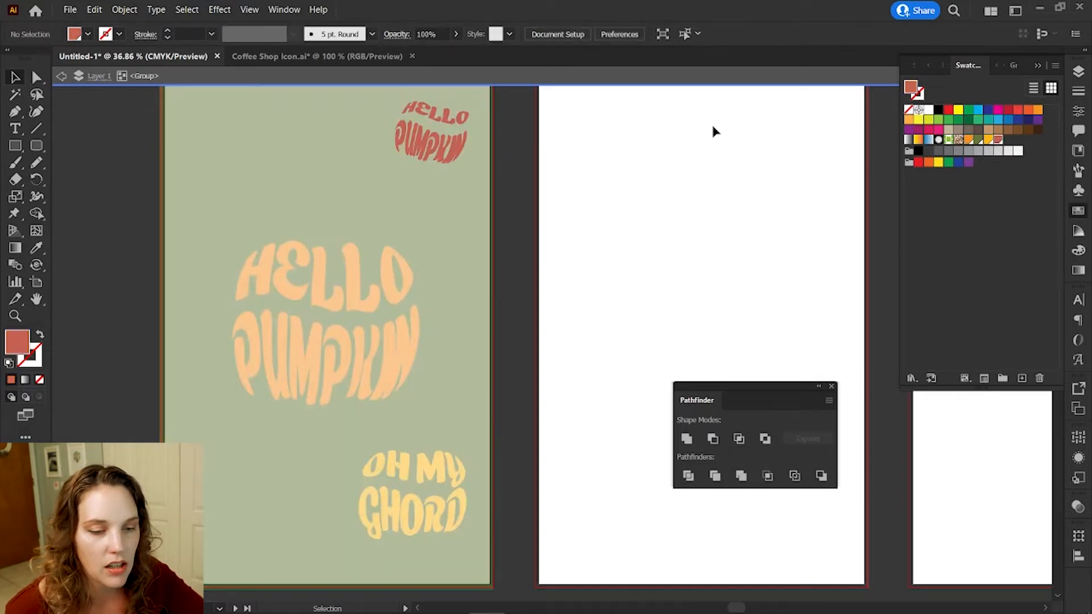
{"action": "left_click", "coordinate": [442, 100]}
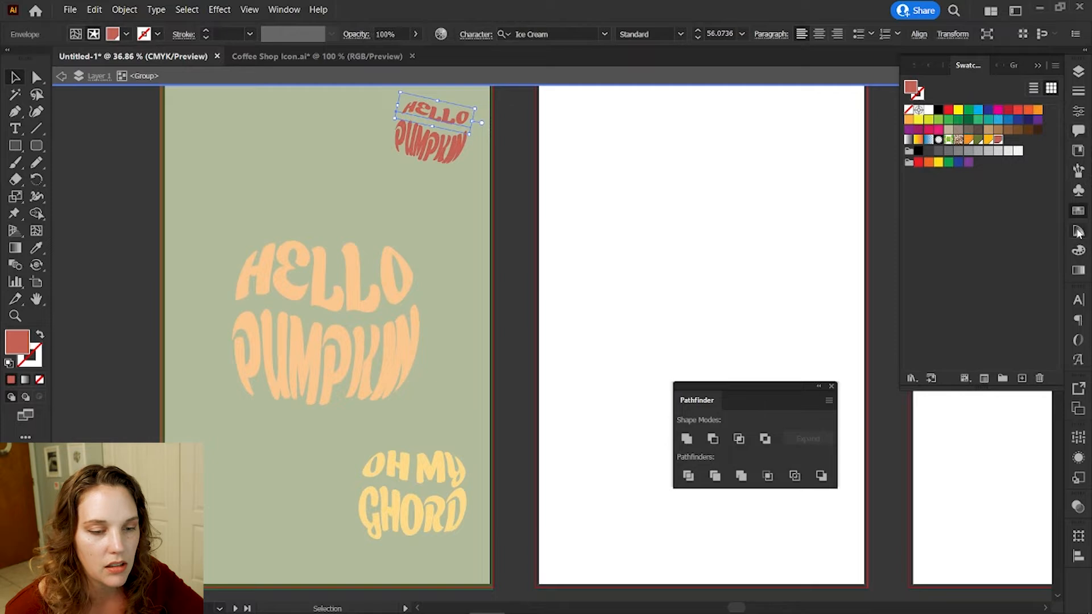
{"action": "left_click", "coordinate": [1079, 250]}
{"action": "left_click", "coordinate": [1007, 90]}
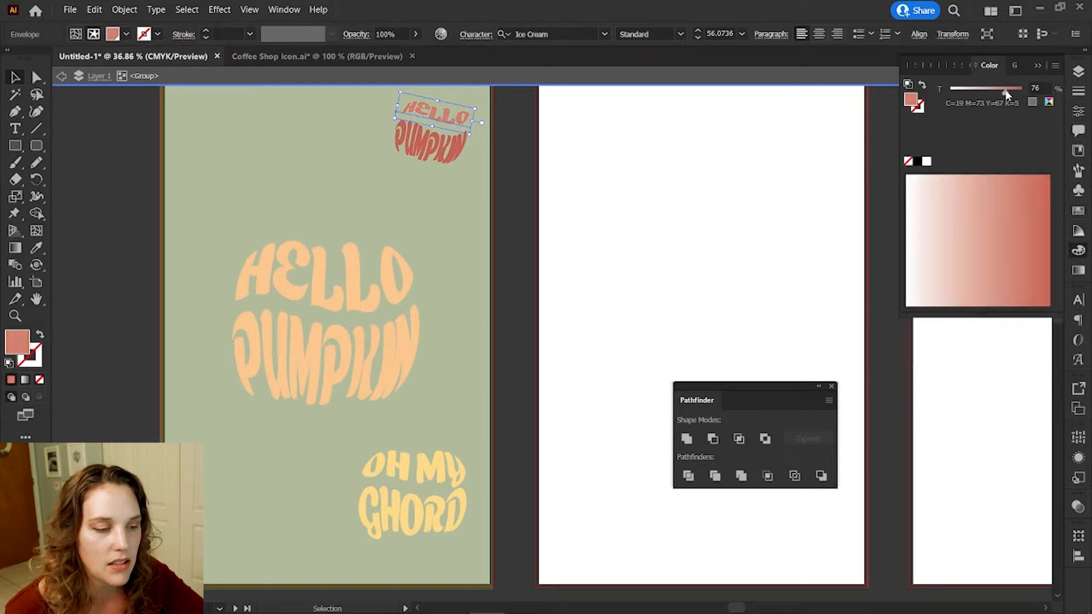
{"action": "left_click", "coordinate": [457, 159]}
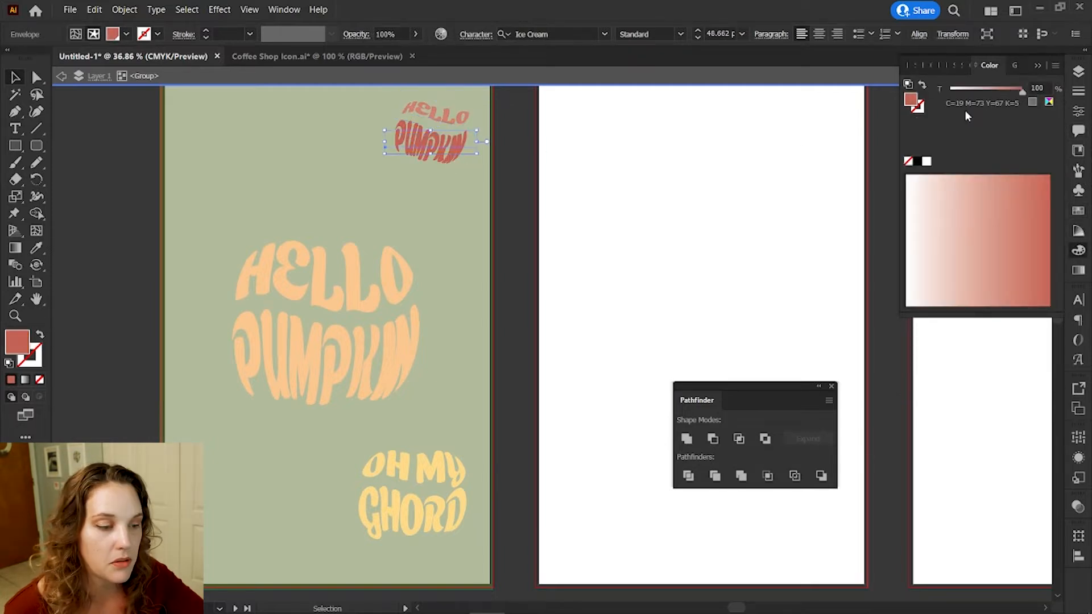
{"action": "left_click", "coordinate": [1005, 91]}
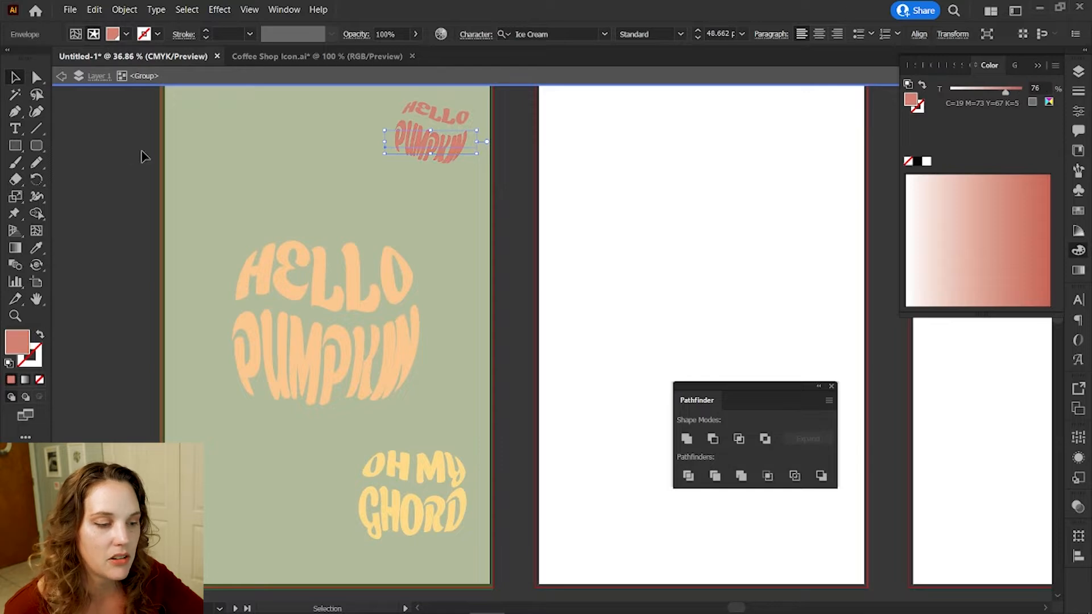
{"action": "left_click", "coordinate": [61, 76]}
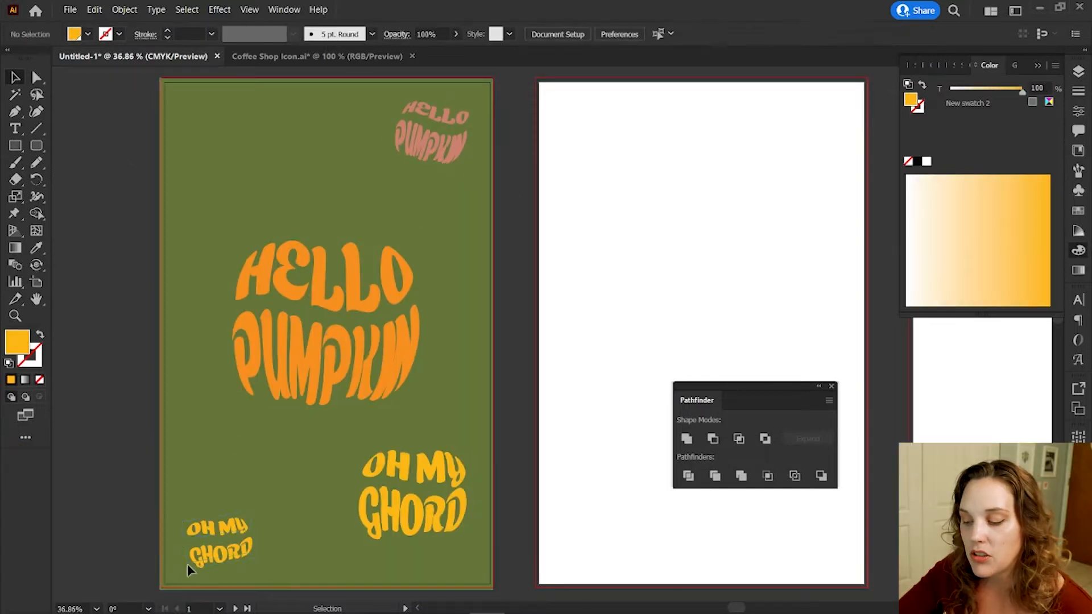
Rotate the small GHORD word near the artboard's lower-left corner slightly clockwise to level it.
{"action": "left_click", "coordinate": [161, 531]}
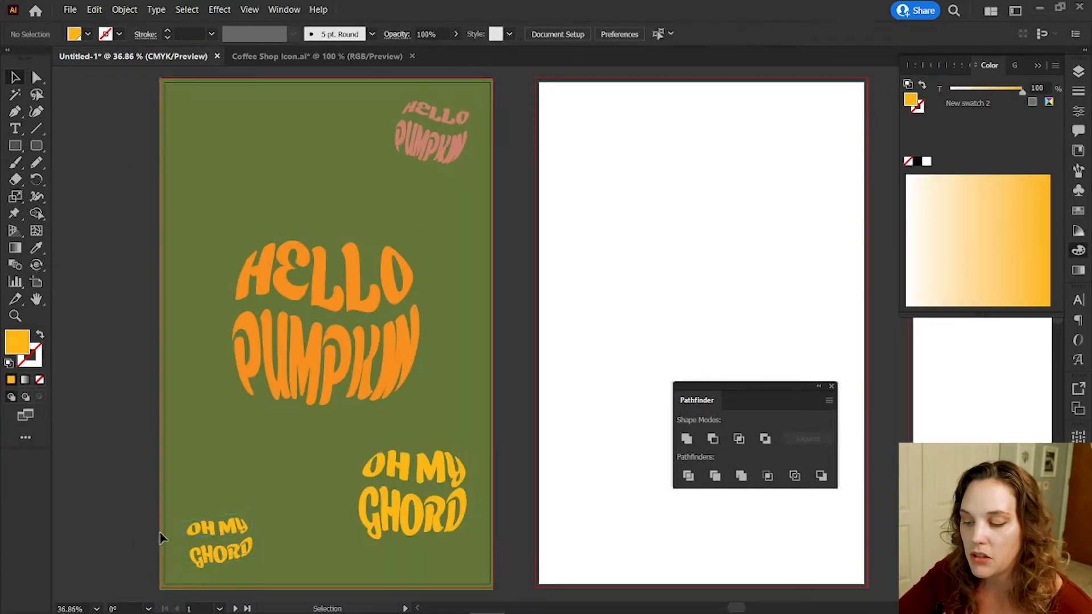
{"action": "left_click", "coordinate": [223, 556]}
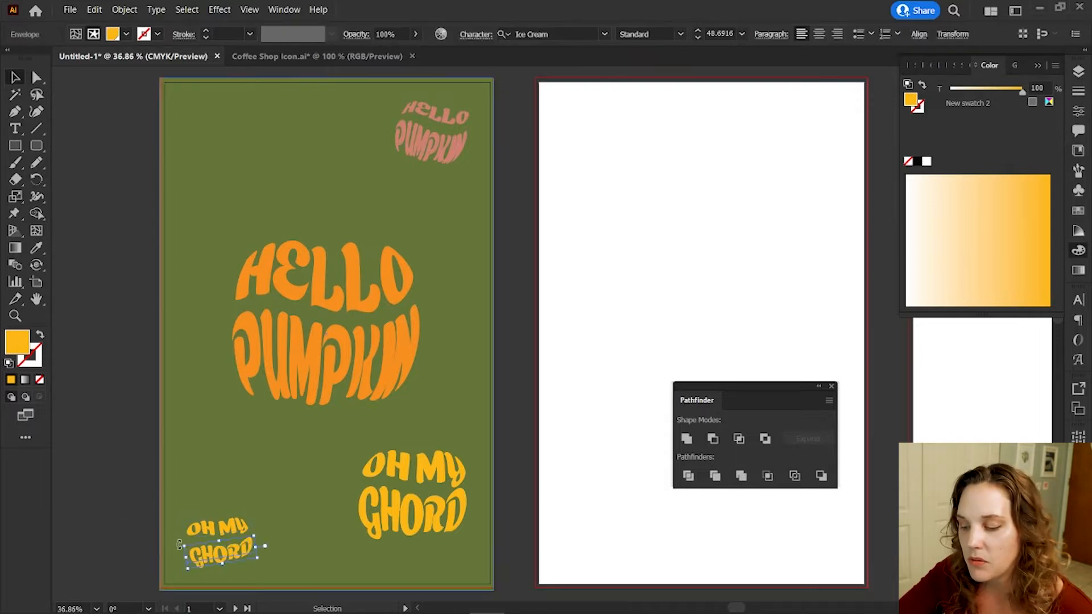
{"action": "left_click_drag", "start_coordinate": [178, 548], "coordinate": [180, 543]}
{"action": "scroll", "coordinate": [158, 551], "scroll_direction": "right", "scroll_amount": 6}
{"action": "scroll", "coordinate": [158, 551], "scroll_direction": "left", "scroll_amount": 6}
{"action": "scroll", "coordinate": [159, 551], "scroll_direction": "down", "scroll_amount": 8}
{"action": "scroll", "coordinate": [159, 551], "scroll_direction": "up", "scroll_amount": 7}
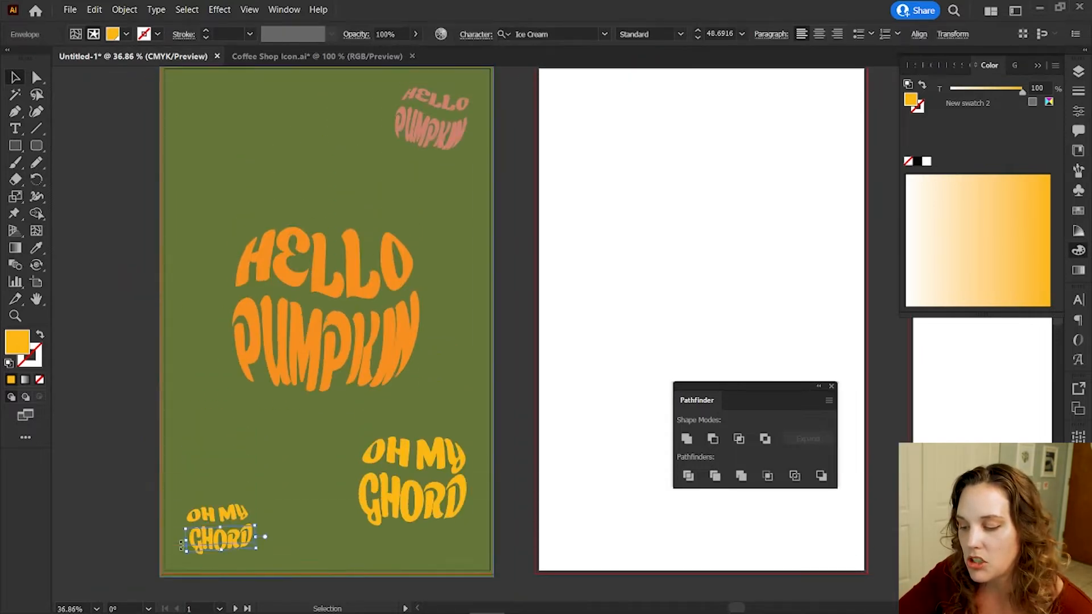
{"action": "left_click", "coordinate": [158, 550]}
Recolor the small GHORD word near the artboard's lower-left corner with a pale cream fill.
{"action": "left_click", "coordinate": [1078, 210]}
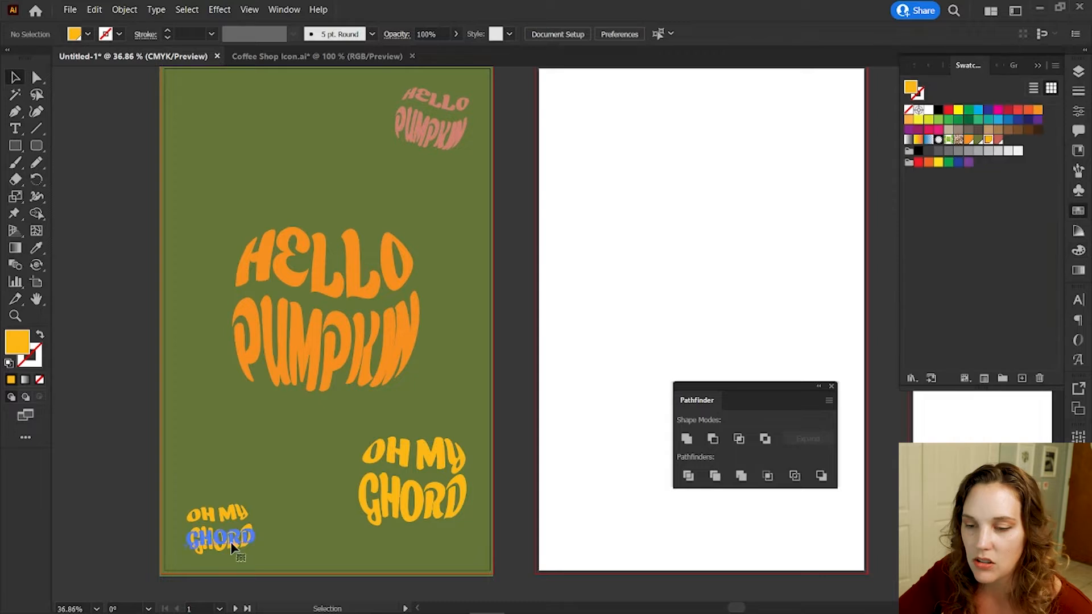
{"action": "double_click", "coordinate": [237, 542]}
{"action": "left_click", "coordinate": [1017, 151]}
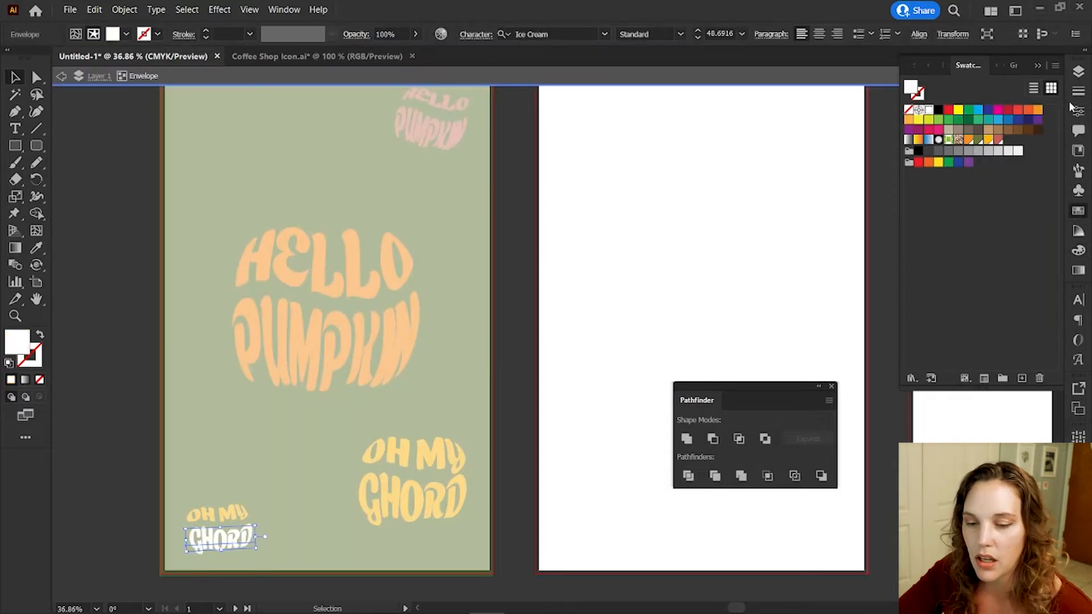
{"action": "left_click", "coordinate": [1078, 251]}
{"action": "mouse_move", "coordinate": [950, 127]}
{"action": "left_mouse_down"}
{"action": "mouse_move", "coordinate": [960, 129]}
{"action": "mouse_move", "coordinate": [958, 112]}
{"action": "left_mouse_up"}
{"action": "left_click", "coordinate": [1077, 210]}
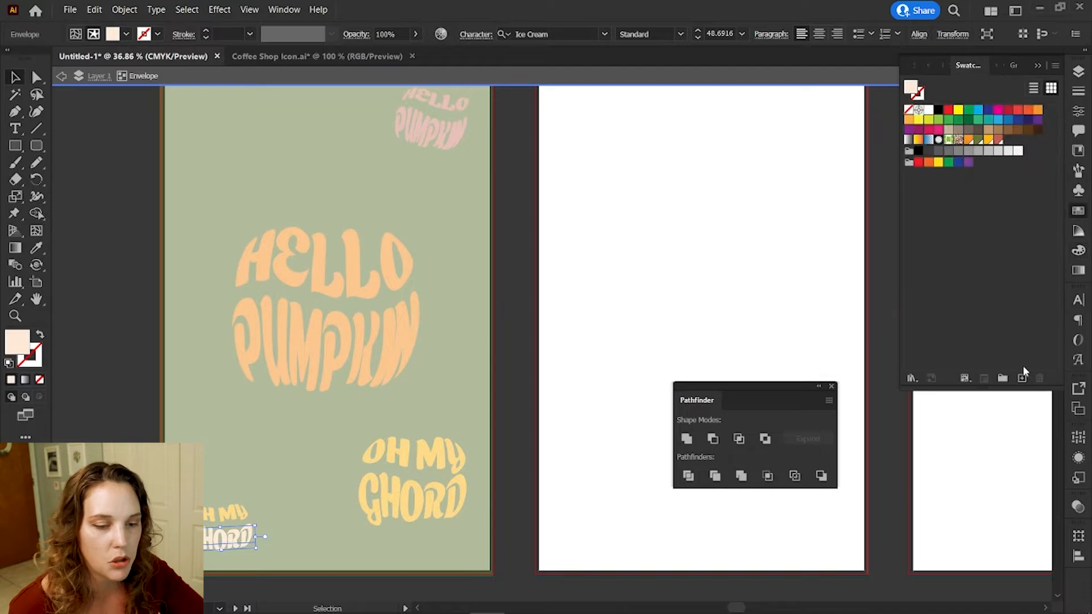
Save the pale cream fill of the small GHORD word as a new swatch.
{"action": "left_click", "coordinate": [1022, 377]}
{"action": "left_click", "coordinate": [335, 394]}
{"action": "left_click", "coordinate": [114, 227]}
{"action": "left_click", "coordinate": [62, 76]}
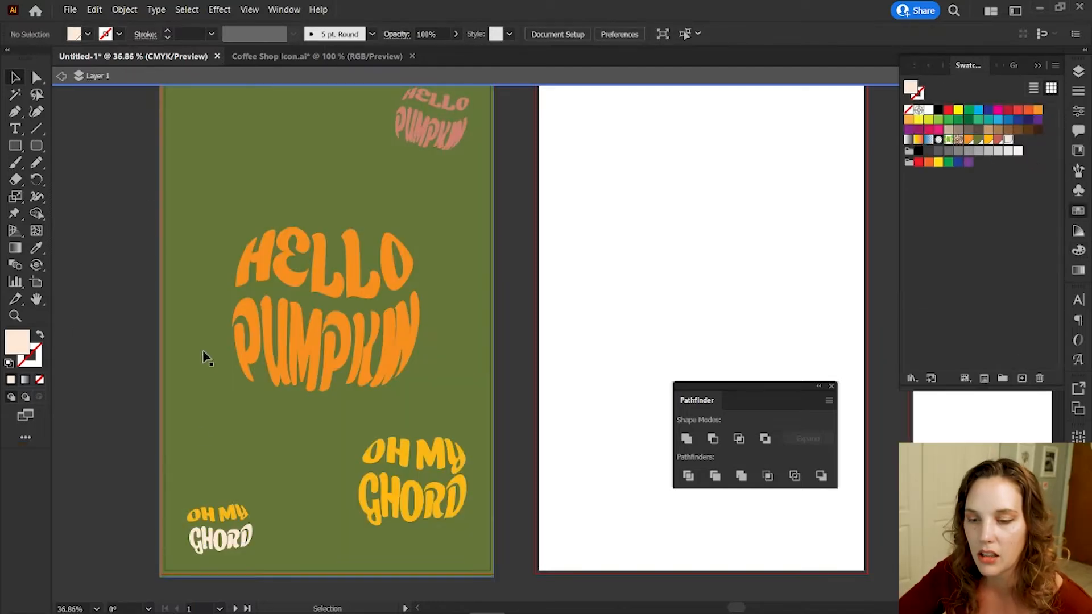
Fill the small OH MY word above the cream GHORD with the saved cream swatch.
{"action": "left_click", "coordinate": [226, 514]}
{"action": "left_click", "coordinate": [1008, 140]}
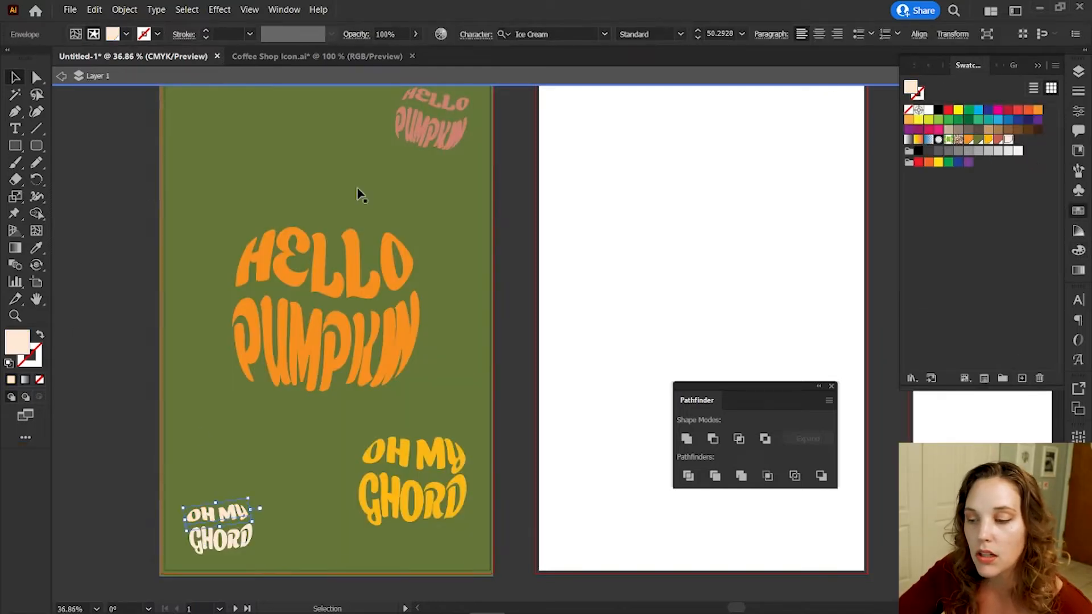
{"action": "left_click", "coordinate": [61, 77]}
{"action": "left_click", "coordinate": [83, 255]}
Move the small cream OH MY GHORD lettering up to the artboard's upper-left corner.
{"action": "scroll", "coordinate": [380, 213], "scroll_direction": "up", "scroll_amount": 3}
{"action": "scroll", "coordinate": [380, 213], "scroll_direction": "down", "scroll_amount": 1}
{"action": "left_click_drag", "start_coordinate": [244, 560], "coordinate": [247, 142]}
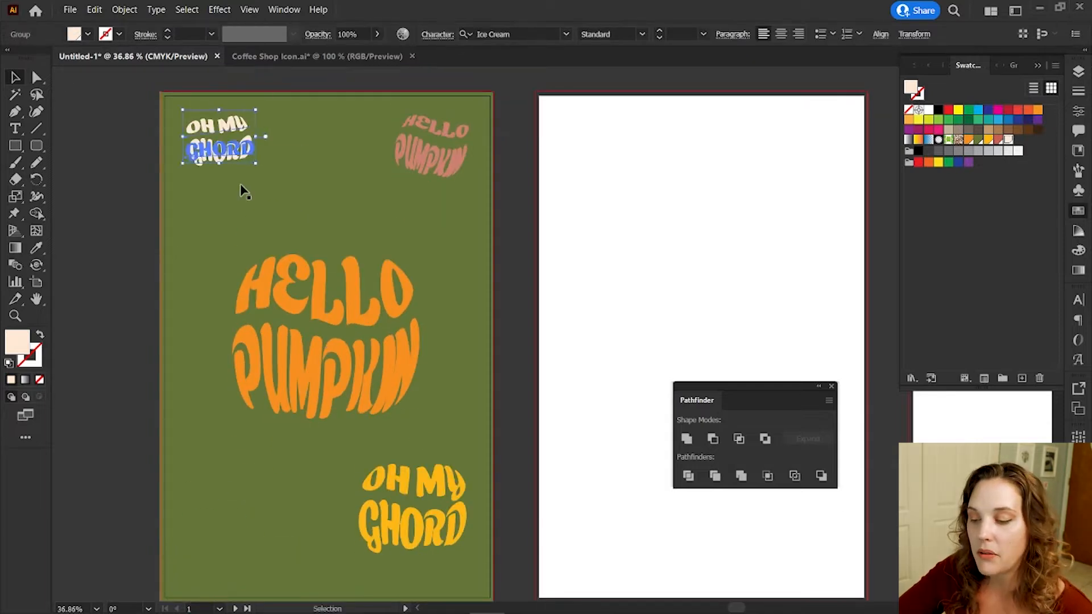
Enlarge the central orange HELLO PUMPKIN lettering proportionally to about 9.4 in wide, keeping it centered on the green artboard.
{"action": "scroll", "coordinate": [503, 469], "scroll_direction": "down", "scroll_amount": 2}
{"action": "scroll", "coordinate": [503, 469], "scroll_direction": "up", "scroll_amount": 2}
{"action": "left_click", "coordinate": [388, 288]}
{"action": "left_click", "coordinate": [384, 349], "text": "shift"}
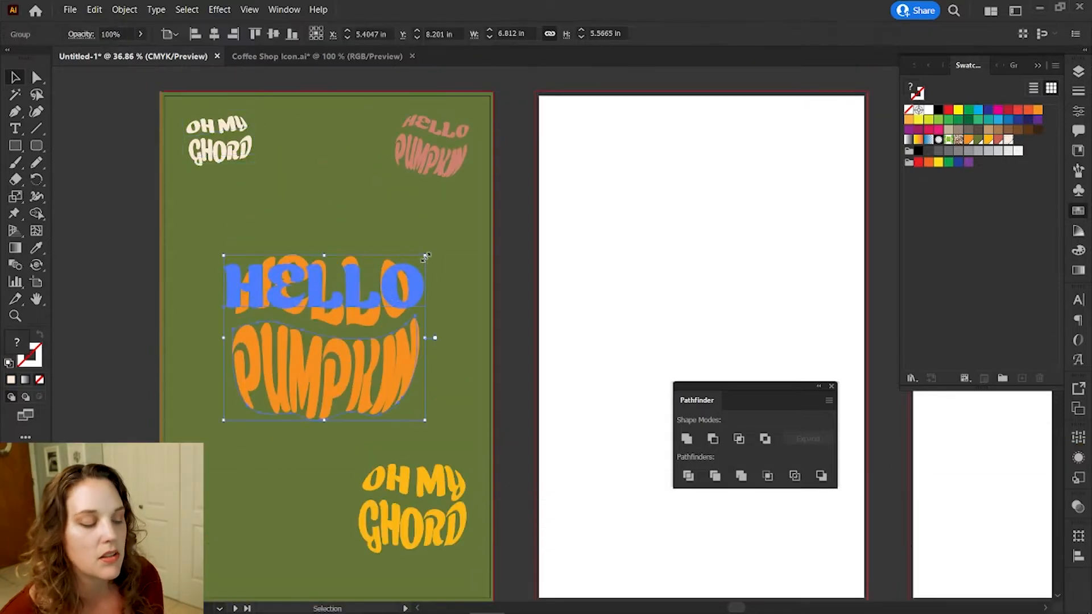
{"action": "left_click_drag", "start_coordinate": [434, 254], "coordinate": [475, 222]}
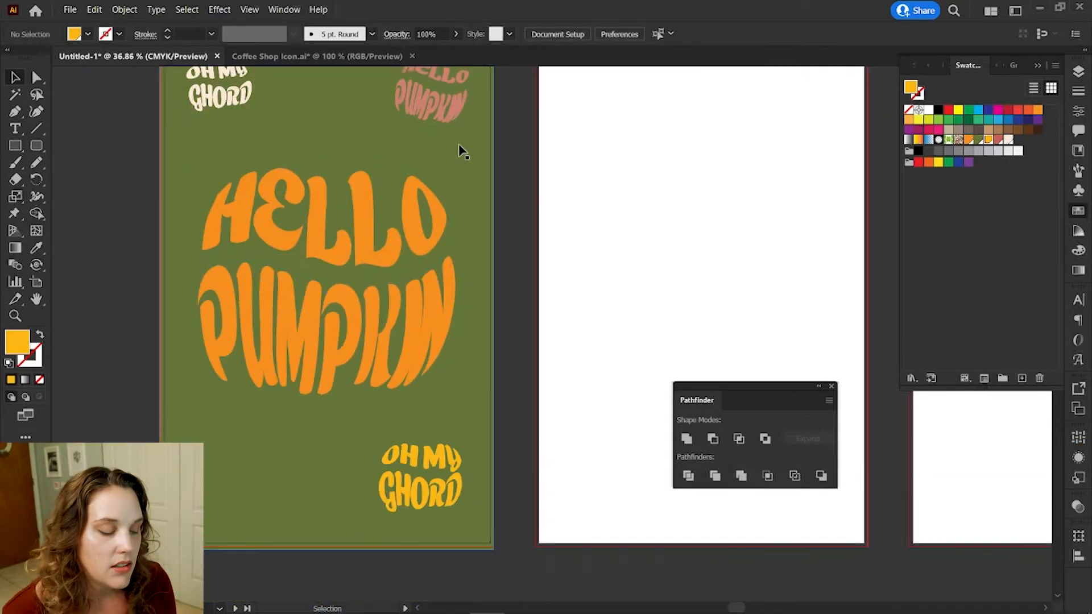
Duplicate the small pink HELLO PUMPKIN lettering into the green artboard's lower-left corner and rotate the copy slightly counterclockwise.
{"action": "left_click", "coordinate": [437, 109]}
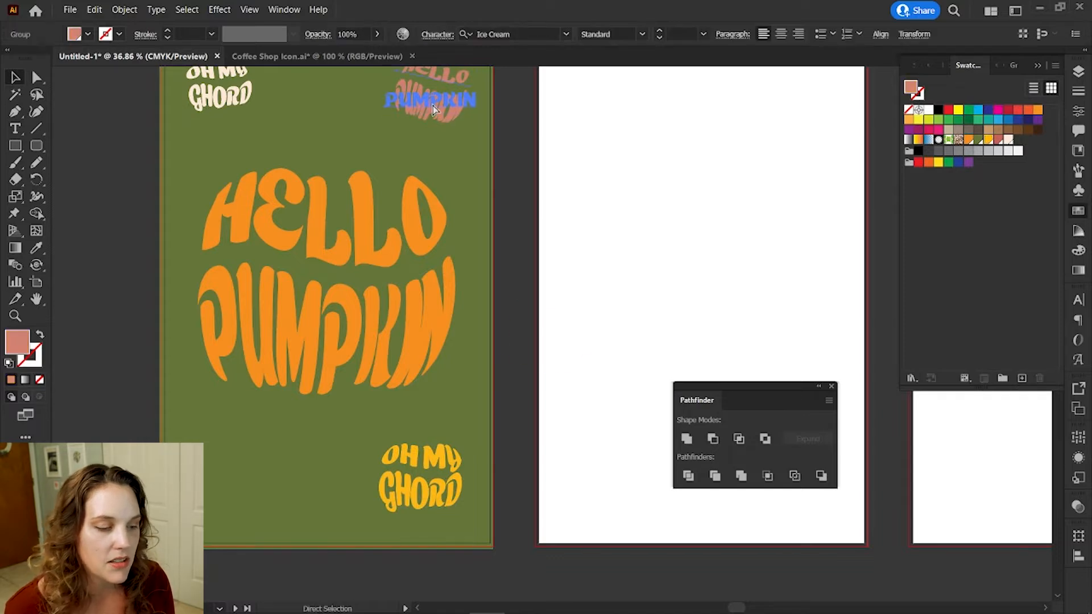
{"action": "left_click_drag", "start_coordinate": [432, 108], "coordinate": [211, 478]}
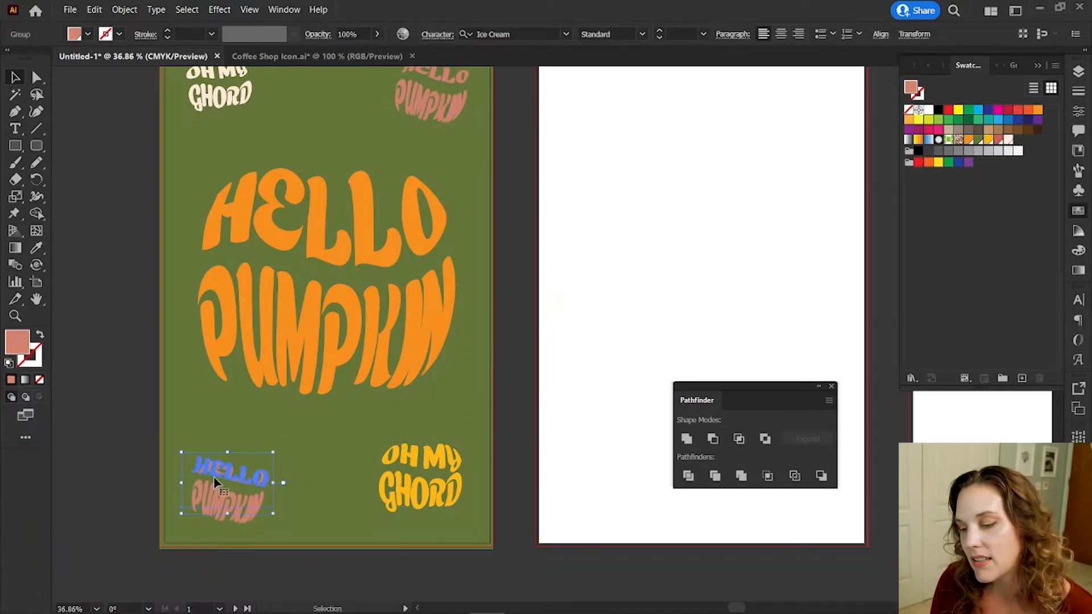
{"action": "left_click_drag", "start_coordinate": [279, 449], "coordinate": [256, 446]}
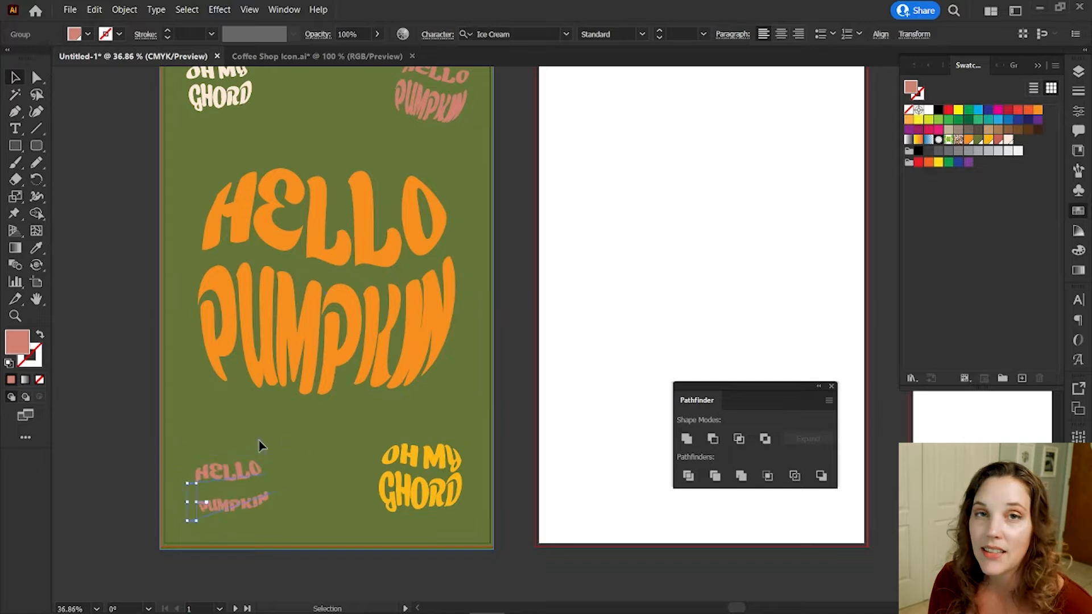
{"action": "left_click", "coordinate": [94, 484]}
Fill both words of the lower-left HELLO PUMPKIN copy with the saved yellow swatch at its lighter tint.
{"action": "double_click", "coordinate": [228, 505]}
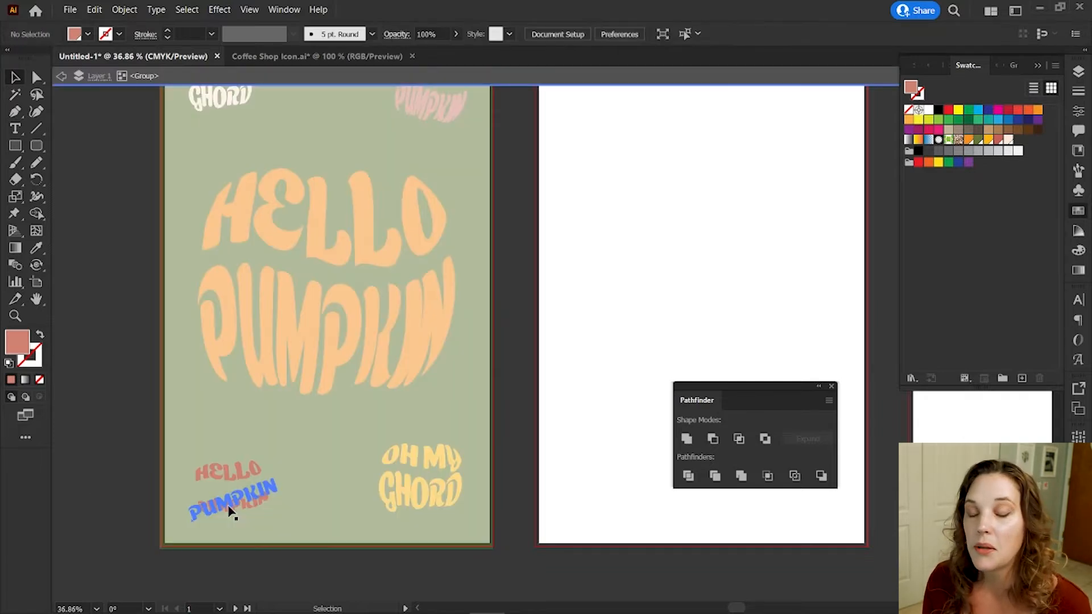
{"action": "left_click", "coordinate": [218, 502]}
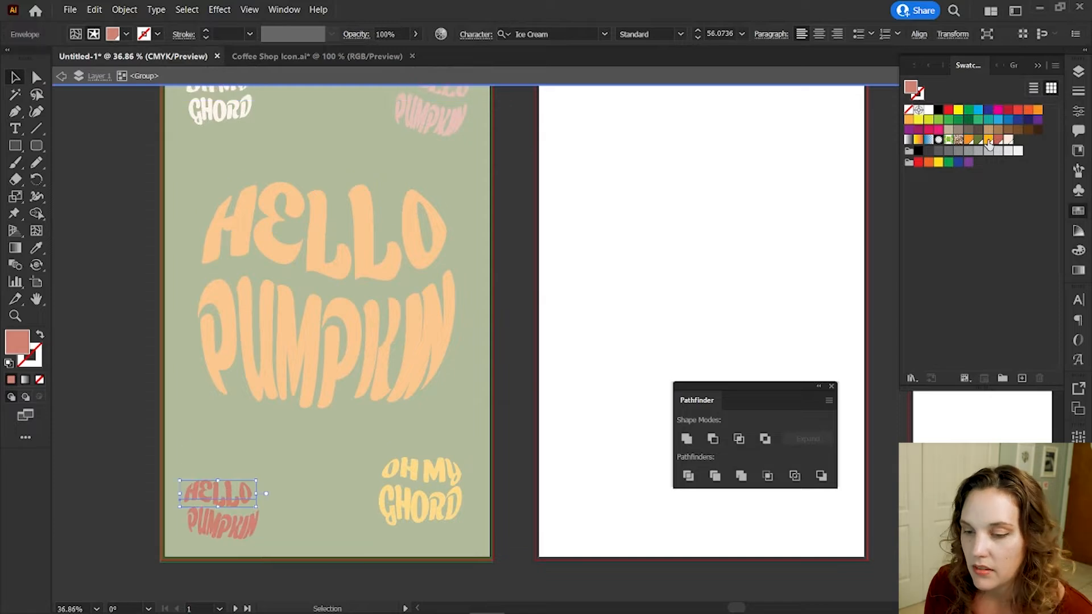
{"action": "left_click", "coordinate": [988, 140]}
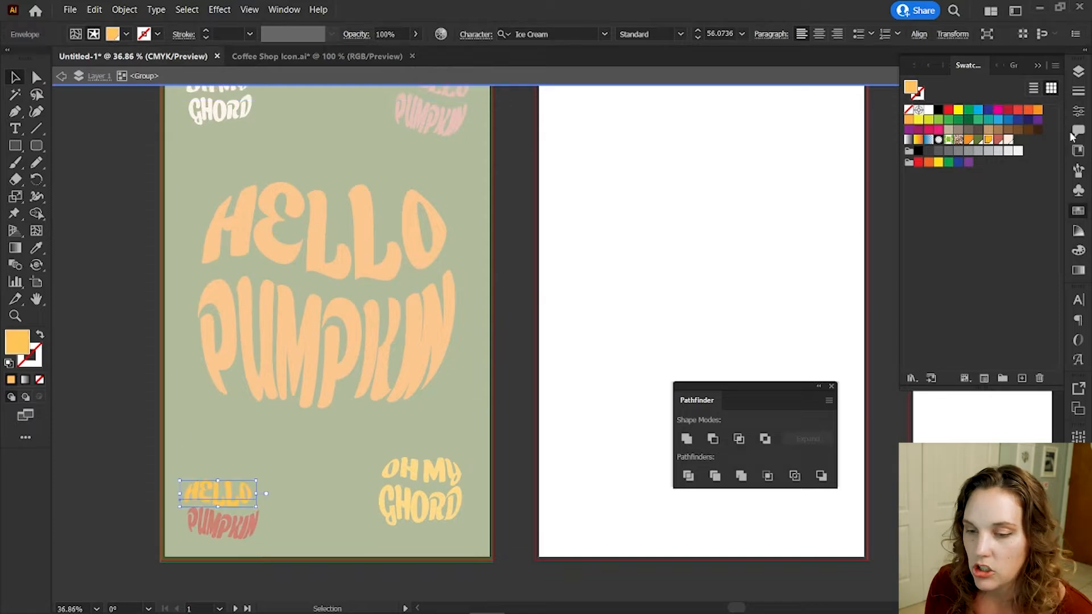
{"action": "left_click", "coordinate": [1078, 249]}
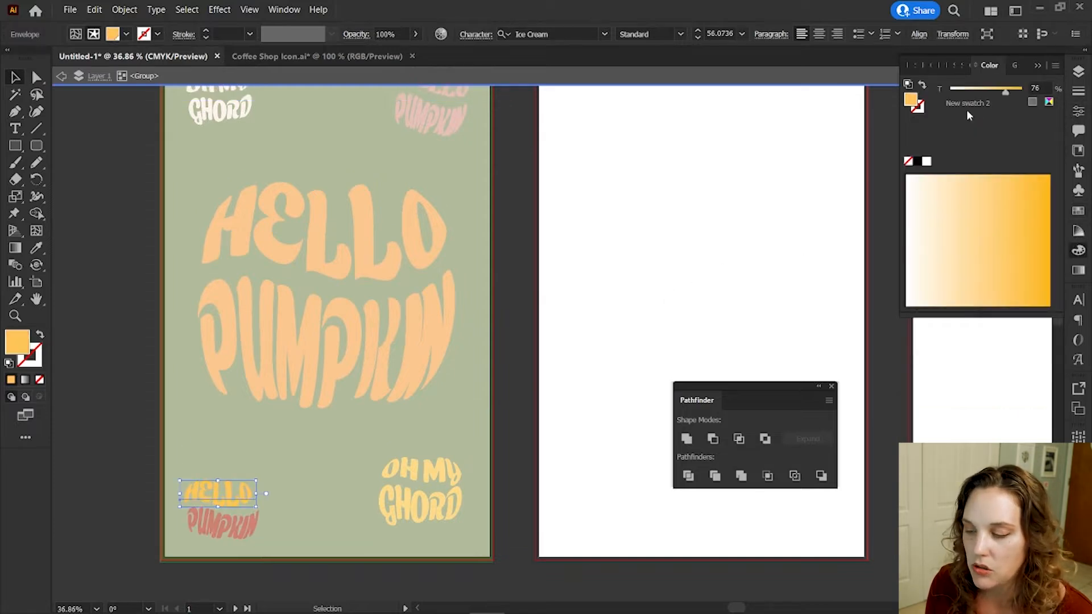
{"action": "left_click", "coordinate": [242, 529]}
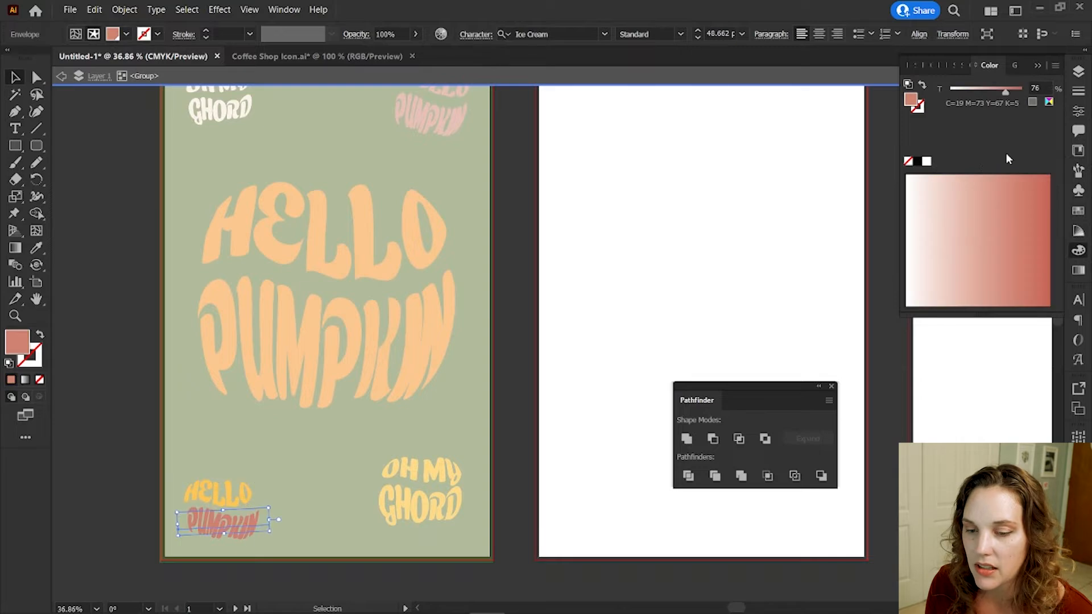
{"action": "left_click", "coordinate": [1075, 209]}
{"action": "left_click", "coordinate": [988, 140]}
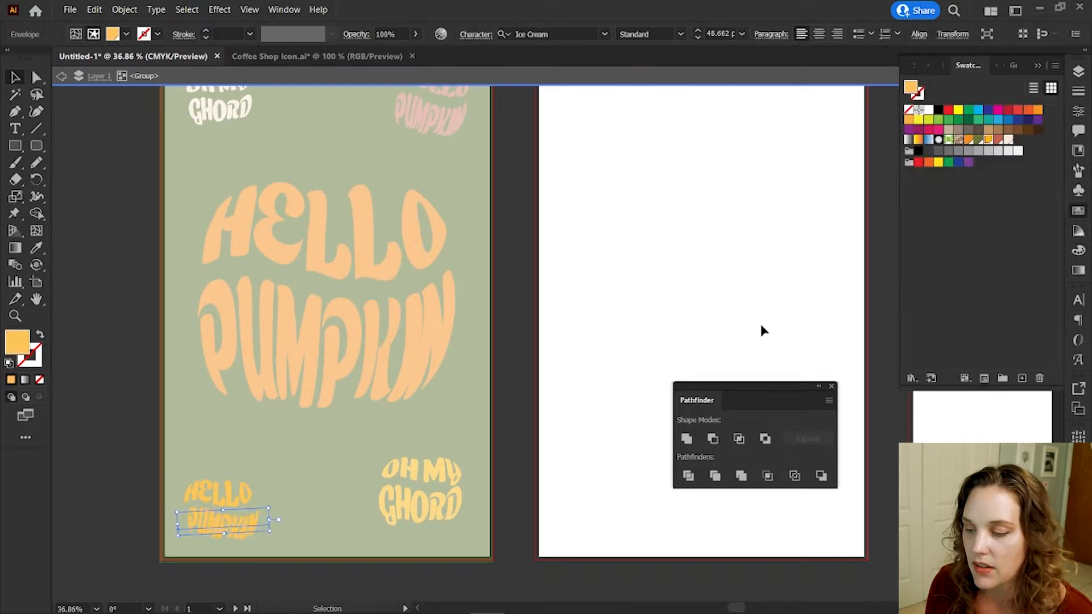
{"action": "left_click", "coordinate": [64, 78]}
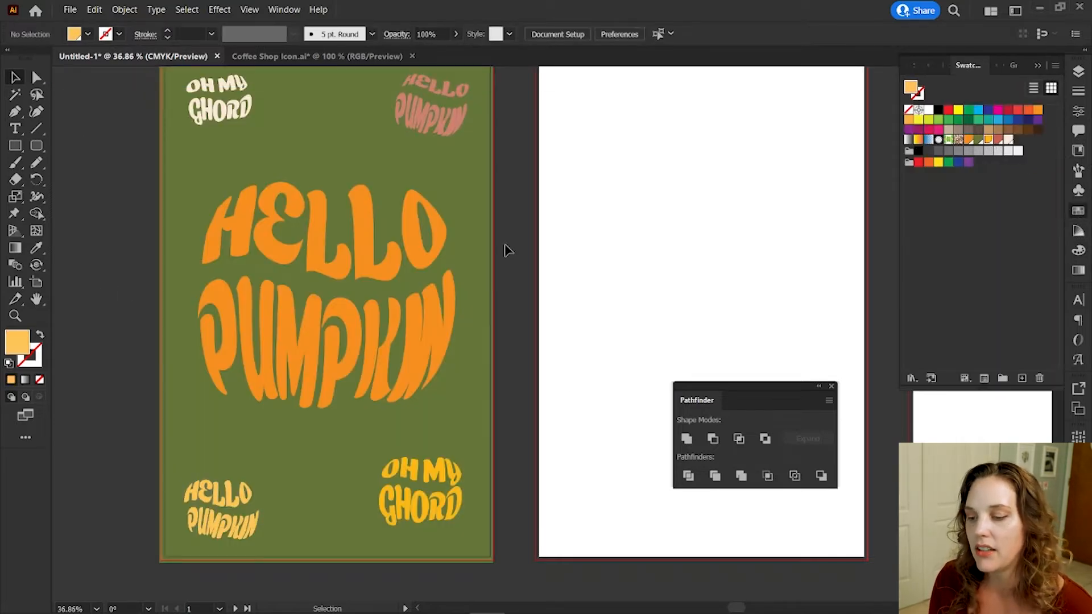
Make a much smaller copy of the large orange HELLO PUMPKIN lettering, centered over the original.
{"action": "scroll", "coordinate": [508, 246], "scroll_direction": "up", "scroll_amount": 1}
{"action": "left_click", "coordinate": [311, 284]}
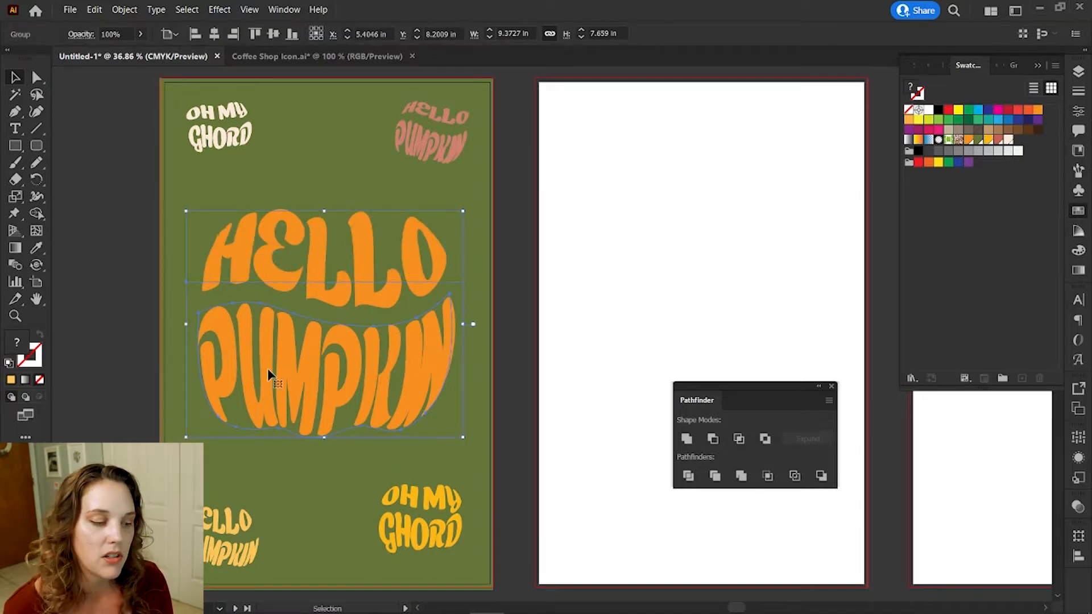
{"action": "left_click_drag", "start_coordinate": [207, 199], "coordinate": [335, 339]}
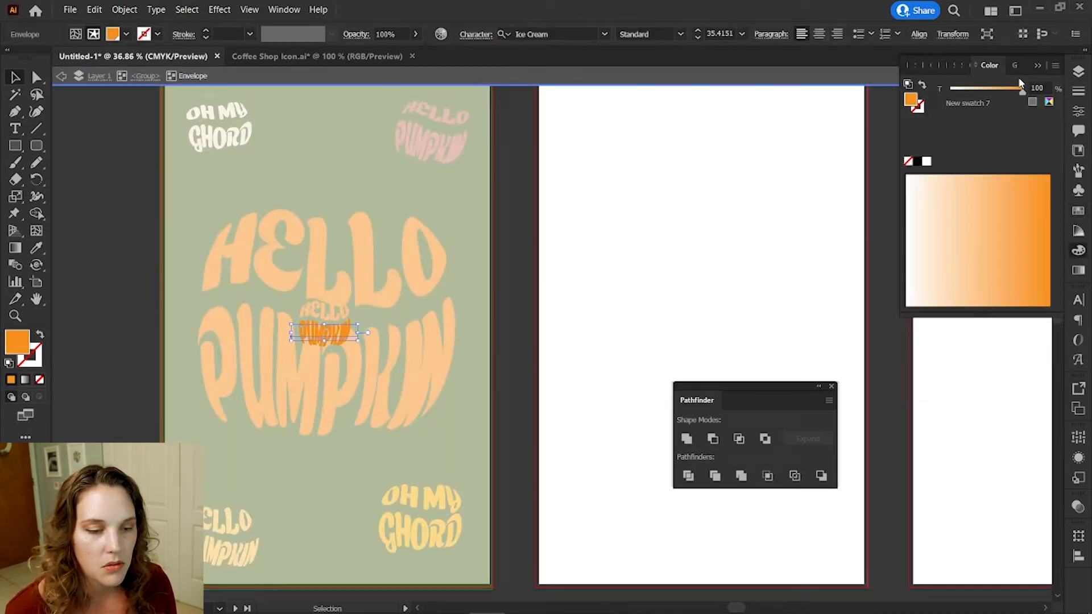
Darken the orange fill of the small central PUMPKIN word by setting its CMYK black value to 25%.
{"action": "left_click", "coordinate": [1055, 65]}
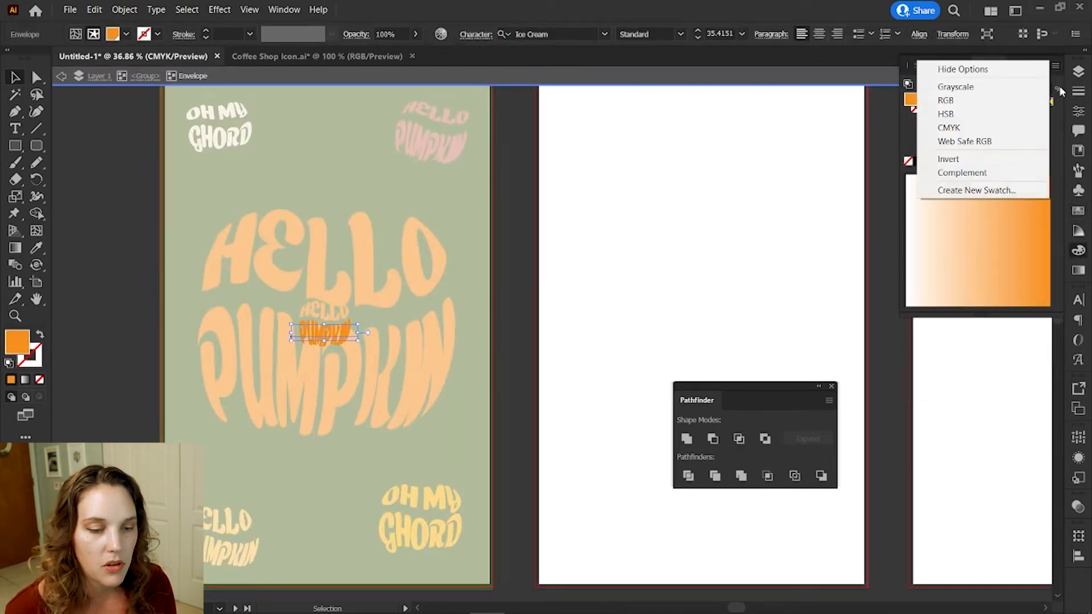
{"action": "left_click", "coordinate": [984, 121]}
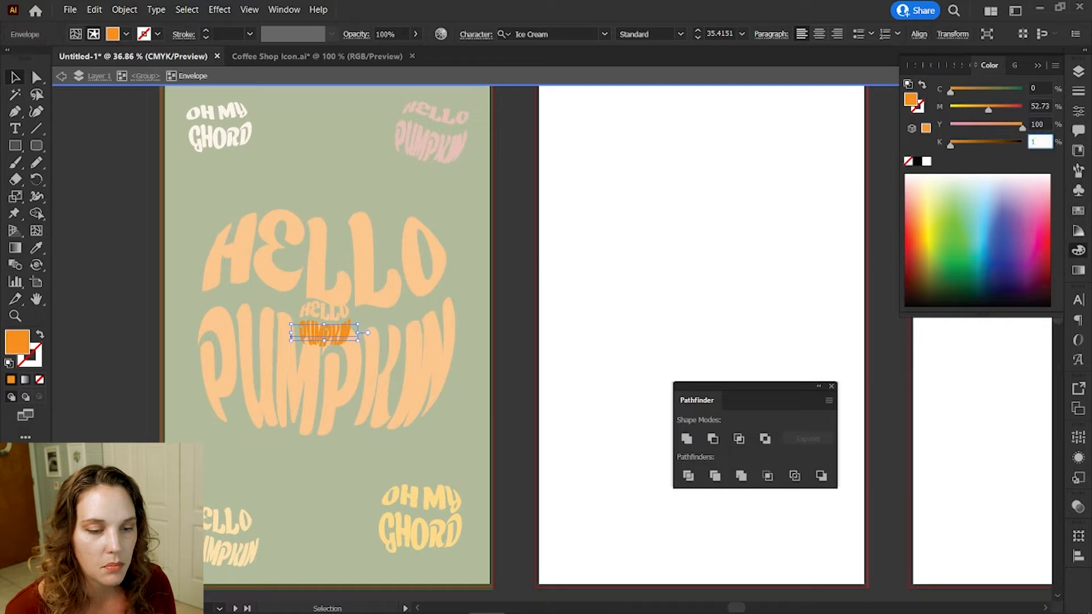
{"action": "type", "text": "25"}
{"action": "key", "text": "Return"}
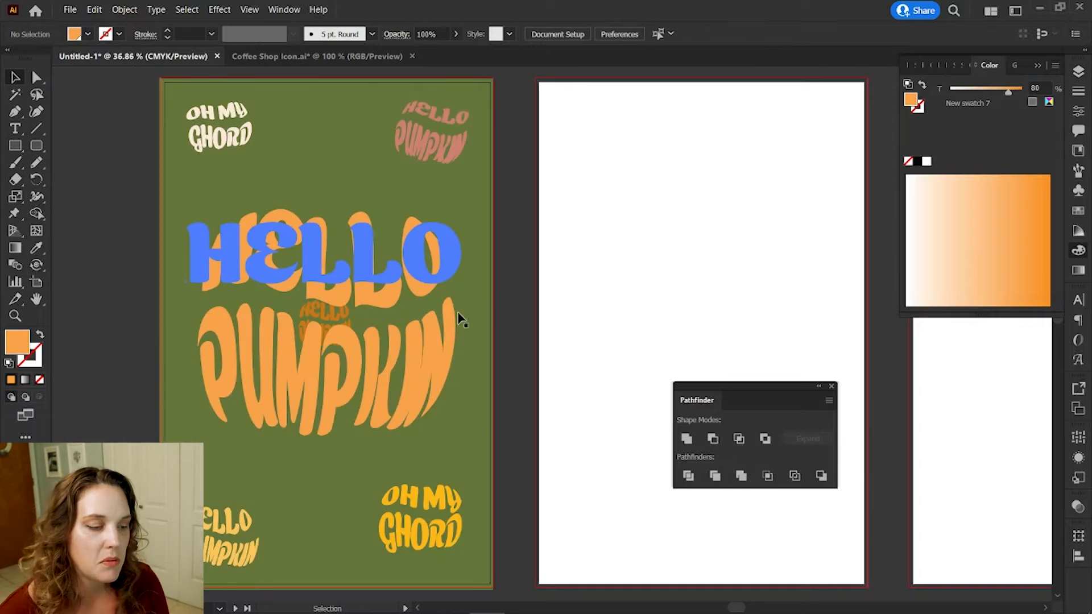
Select the large and small central HELLO PUMPKIN groups together and set the blend spacing to 22 specified steps.
{"action": "left_click", "coordinate": [360, 287]}
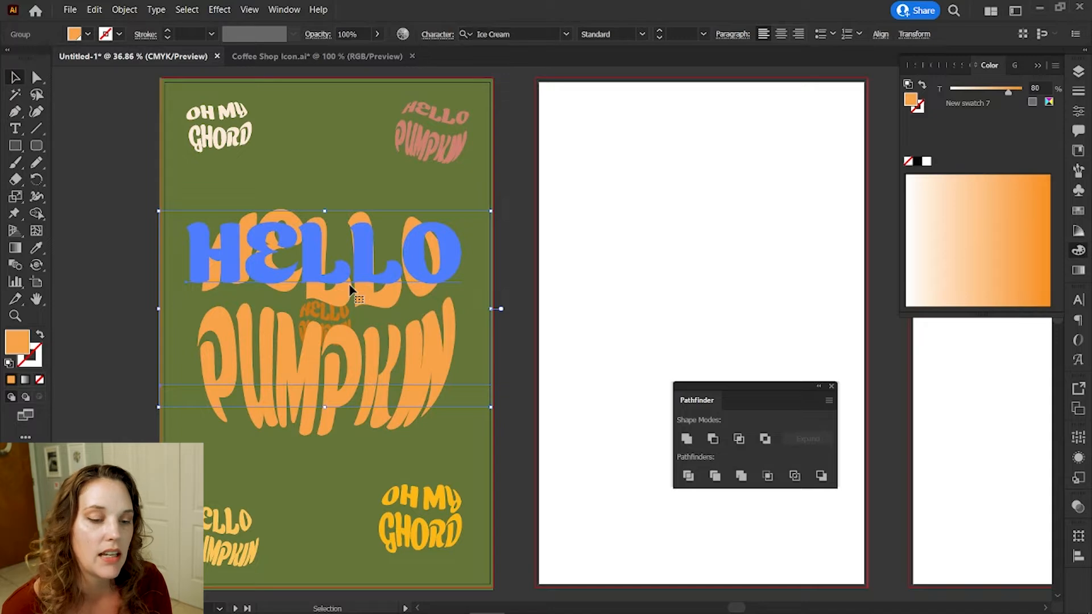
{"action": "left_click", "coordinate": [1077, 71]}
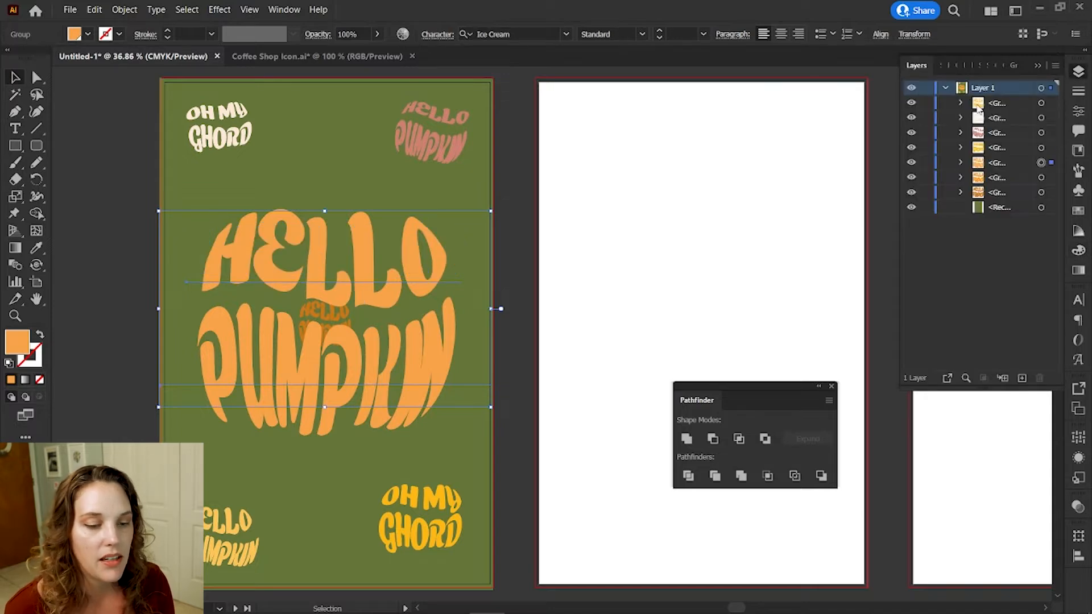
{"action": "left_click", "coordinate": [961, 163]}
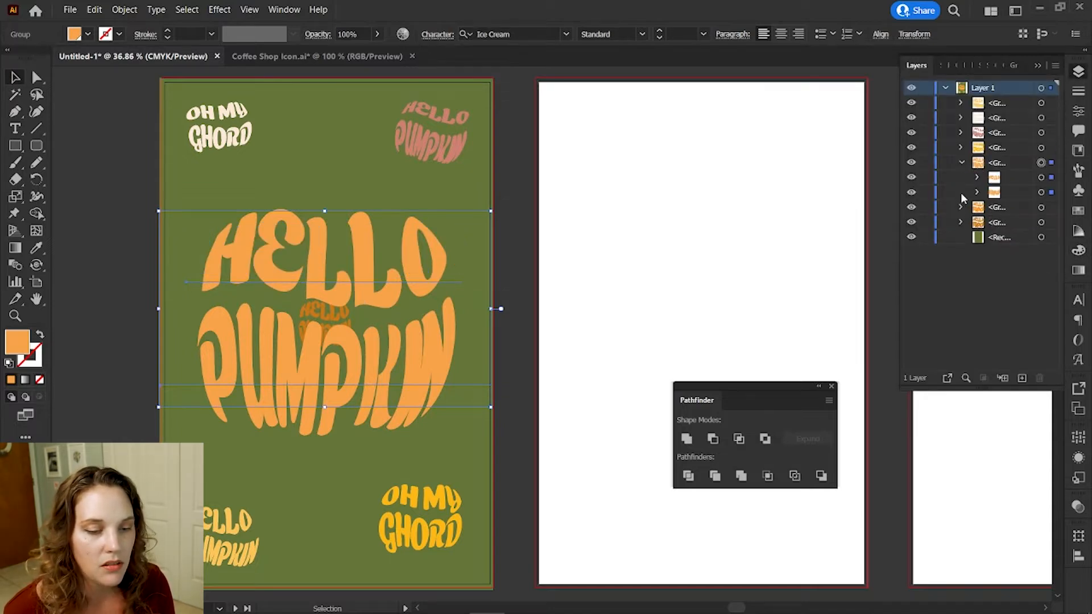
{"action": "left_click", "coordinate": [960, 163]}
{"action": "left_click", "coordinate": [1050, 177]}
{"action": "left_click", "coordinate": [1051, 192], "text": "shift"}
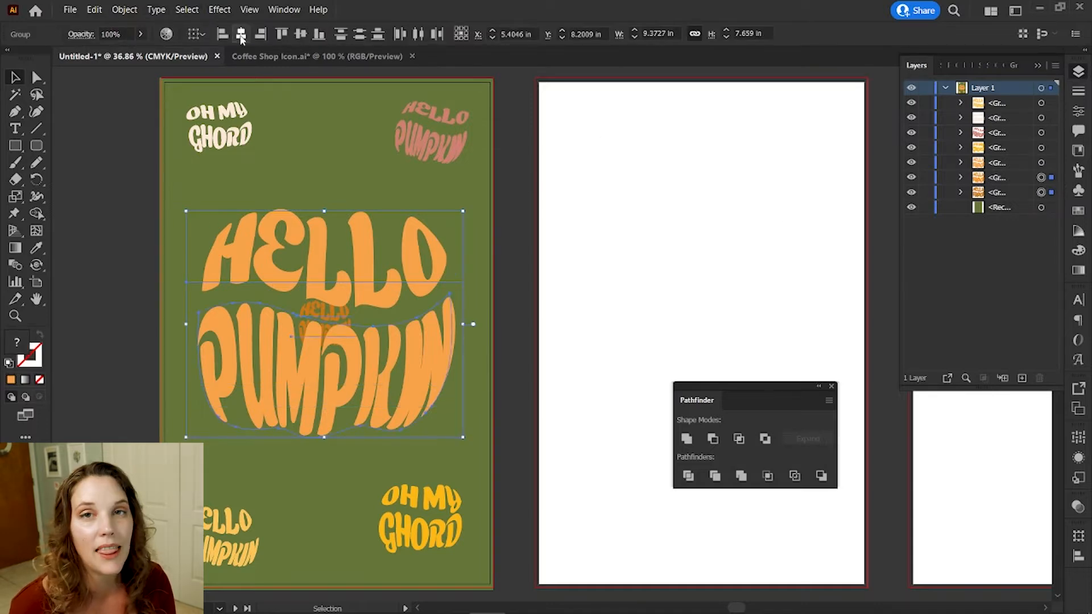
{"action": "left_click", "coordinate": [126, 10]}
{"action": "mouse_move", "coordinate": [212, 358]}
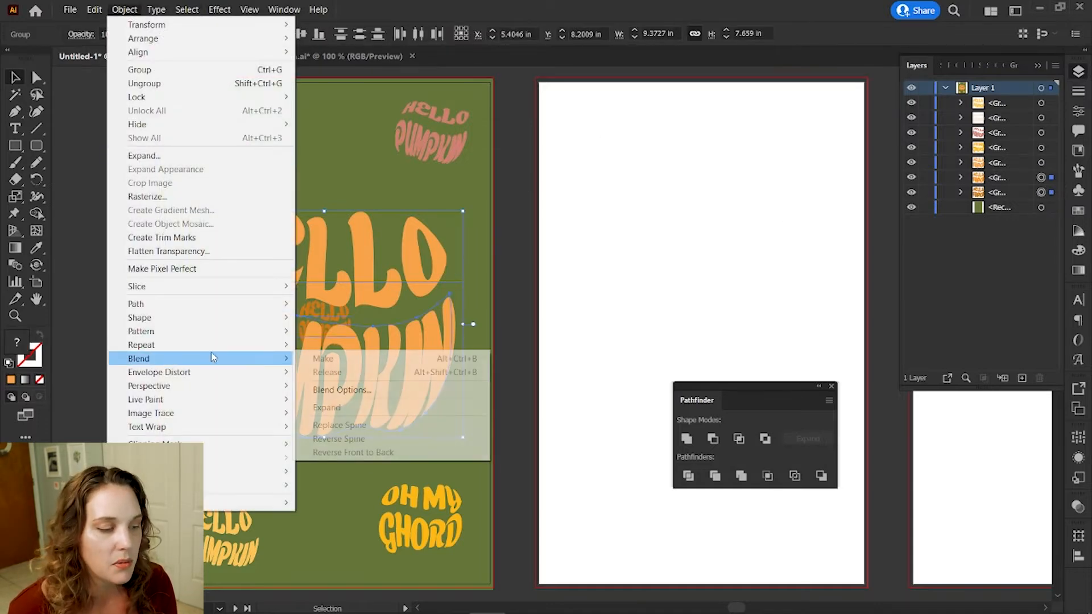
{"action": "left_click", "coordinate": [341, 390]}
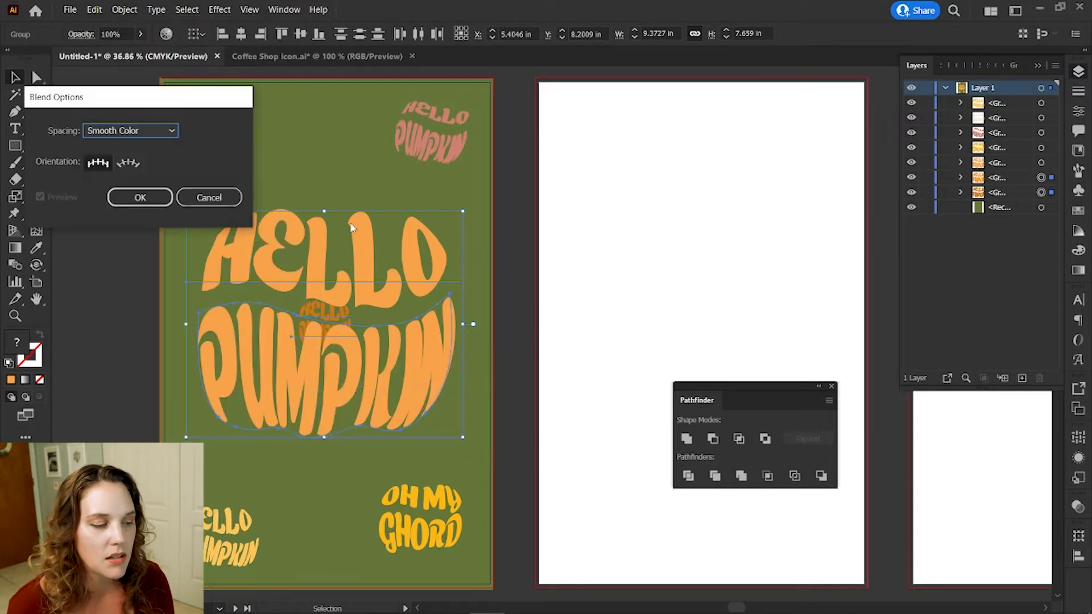
{"action": "left_click", "coordinate": [140, 131]}
{"action": "left_click", "coordinate": [142, 163]}
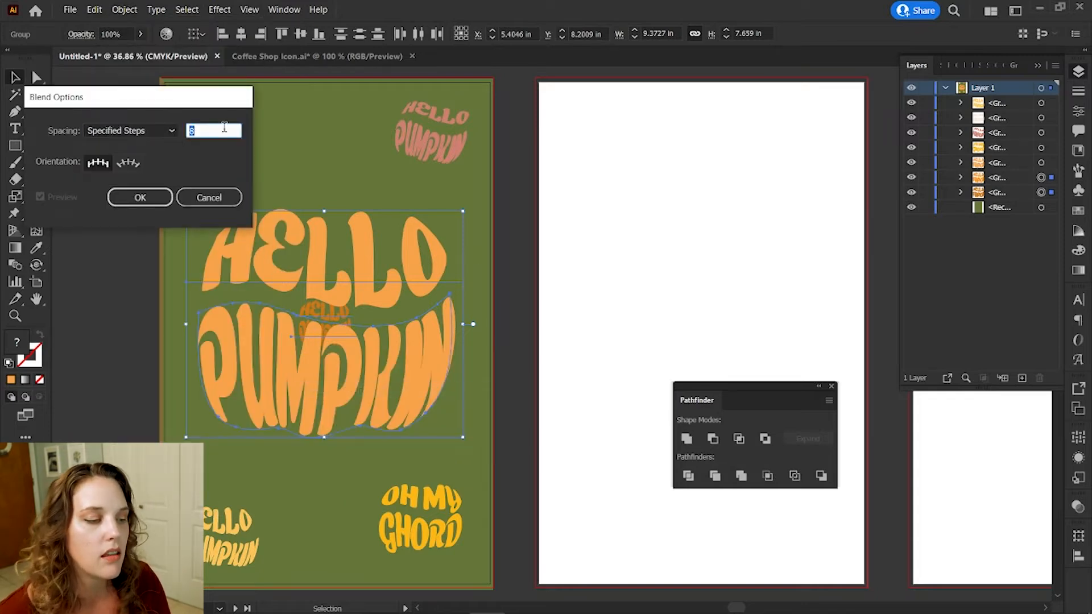
{"action": "left_click", "coordinate": [140, 198]}
Blend the large central HELLO PUMPKIN lettering with its small dark orange copy.
{"action": "left_click", "coordinate": [125, 9]}
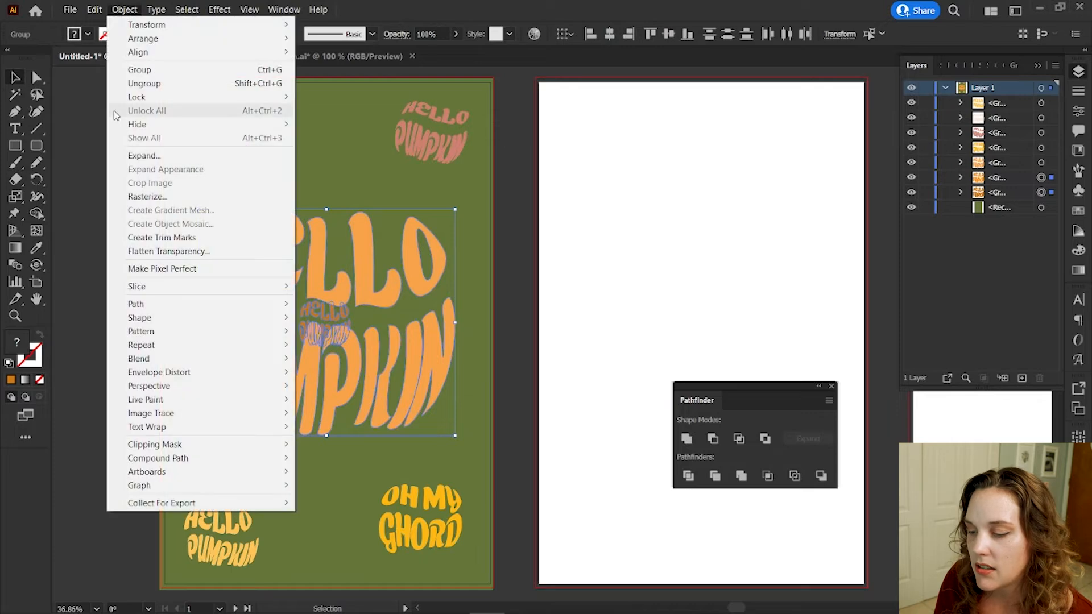
{"action": "mouse_move", "coordinate": [256, 358]}
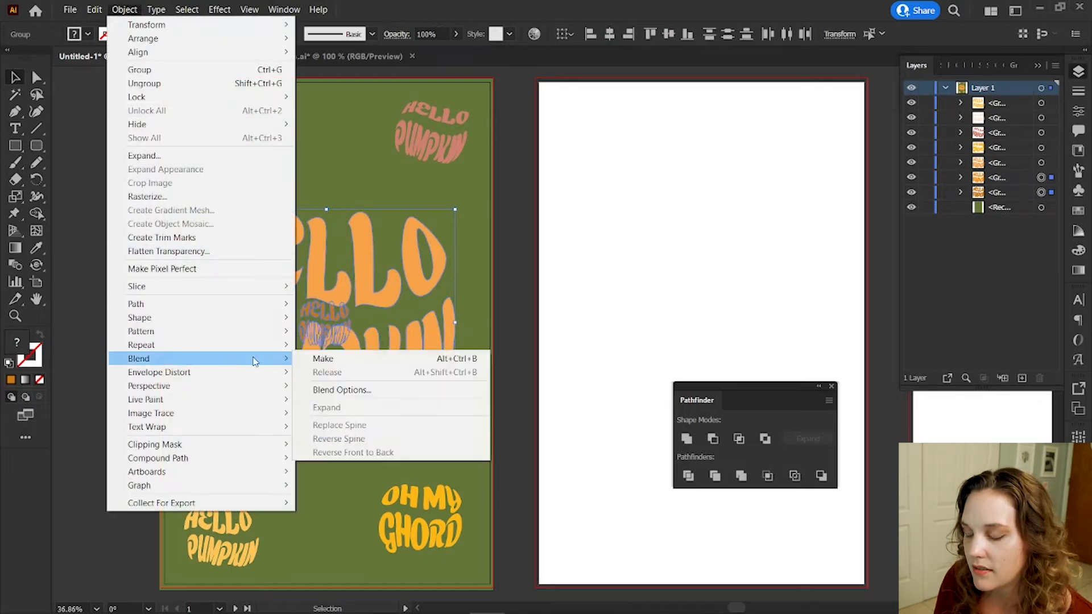
{"action": "left_click", "coordinate": [318, 357]}
{"action": "left_click", "coordinate": [521, 485]}
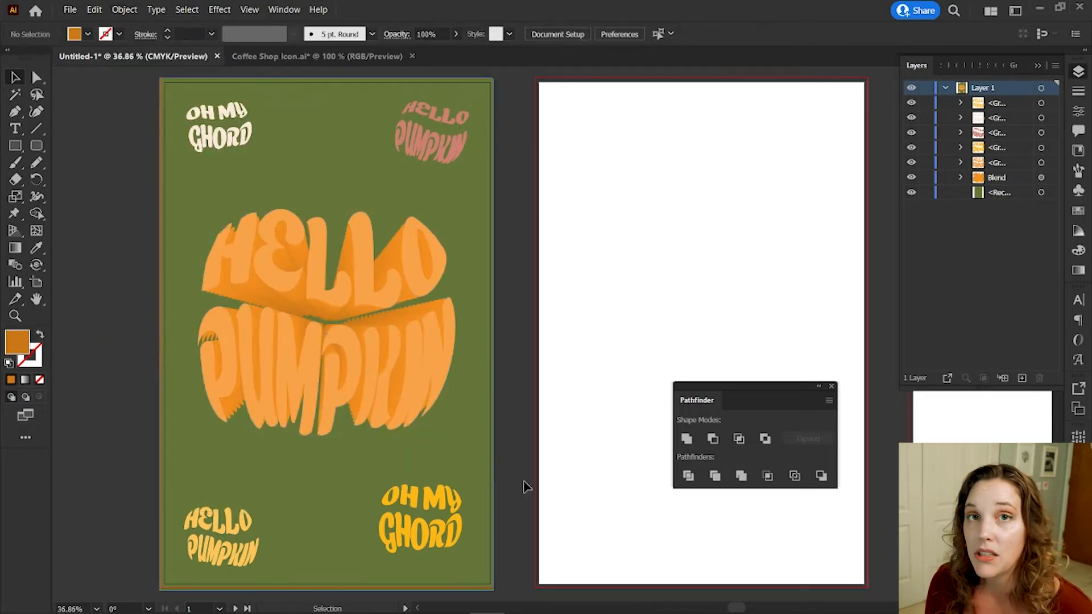
Raise the central HELLO PUMPKIN blend's spacing to 40 specified steps.
{"action": "left_click", "coordinate": [1041, 178]}
{"action": "left_click", "coordinate": [125, 9]}
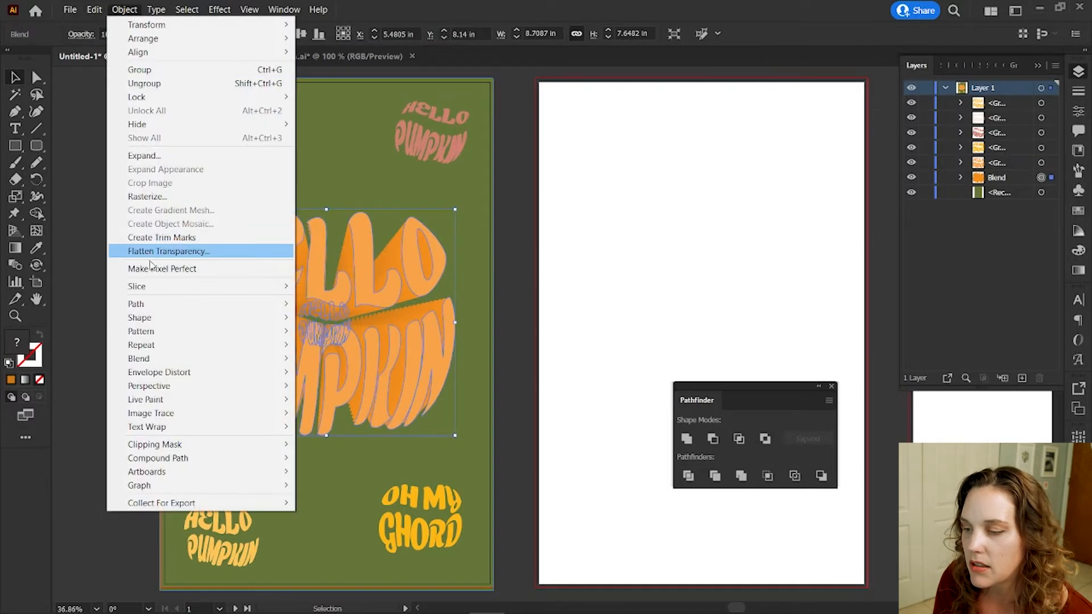
{"action": "mouse_move", "coordinate": [244, 357]}
{"action": "left_click", "coordinate": [370, 387]}
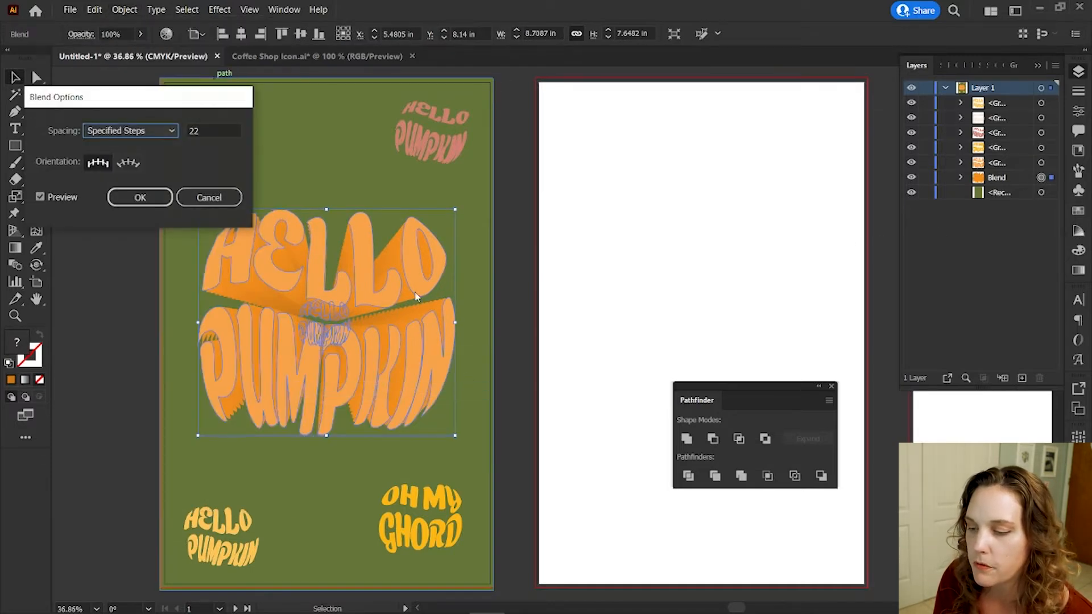
{"action": "double_click", "coordinate": [218, 131]}
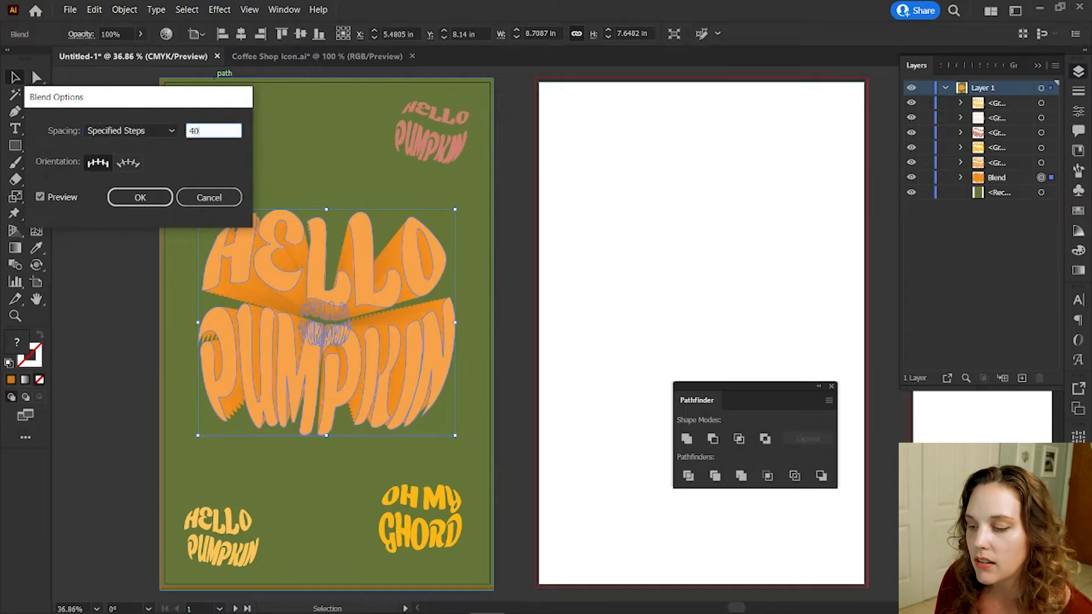
{"action": "key", "text": "Return"}
{"action": "left_click", "coordinate": [91, 274]}
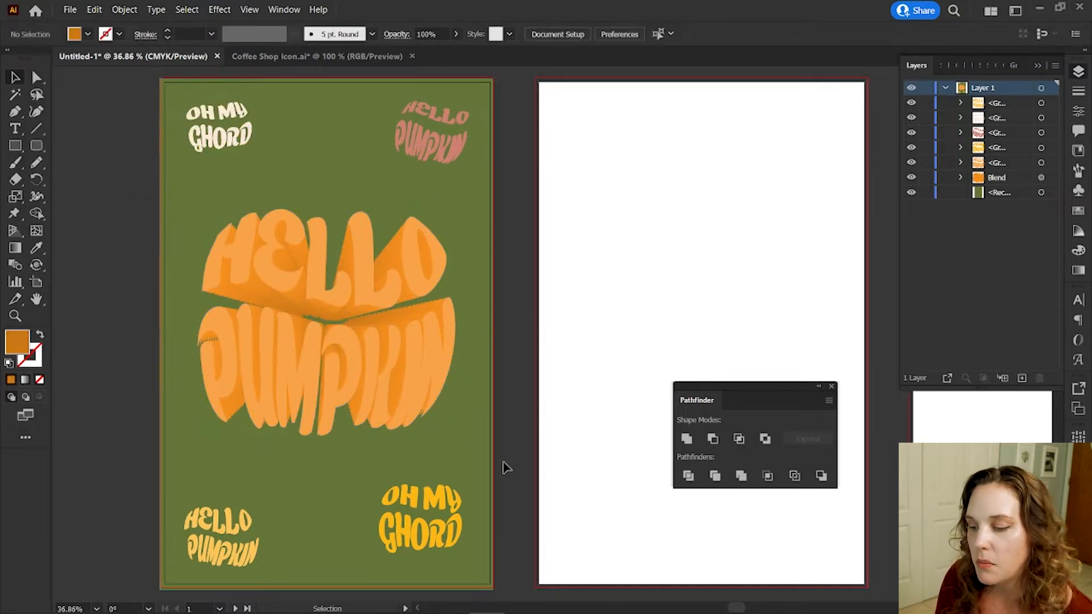
Isolate the large front HELLO PUMPKIN group and choose the Monochromatic harmony rule based on the orange color.
{"action": "double_click", "coordinate": [369, 282]}
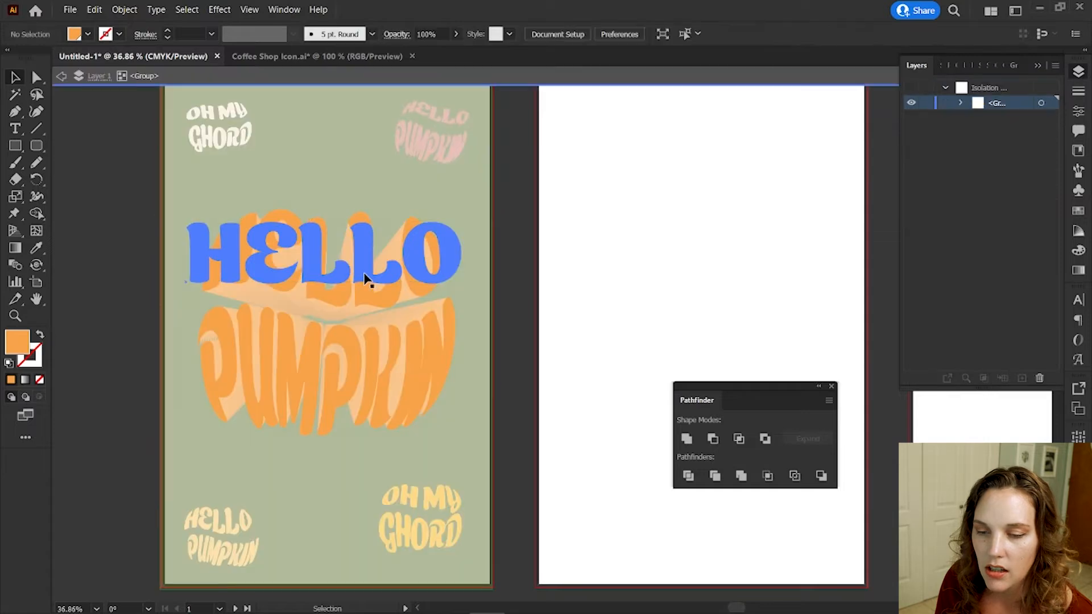
{"action": "left_click", "coordinate": [1079, 271]}
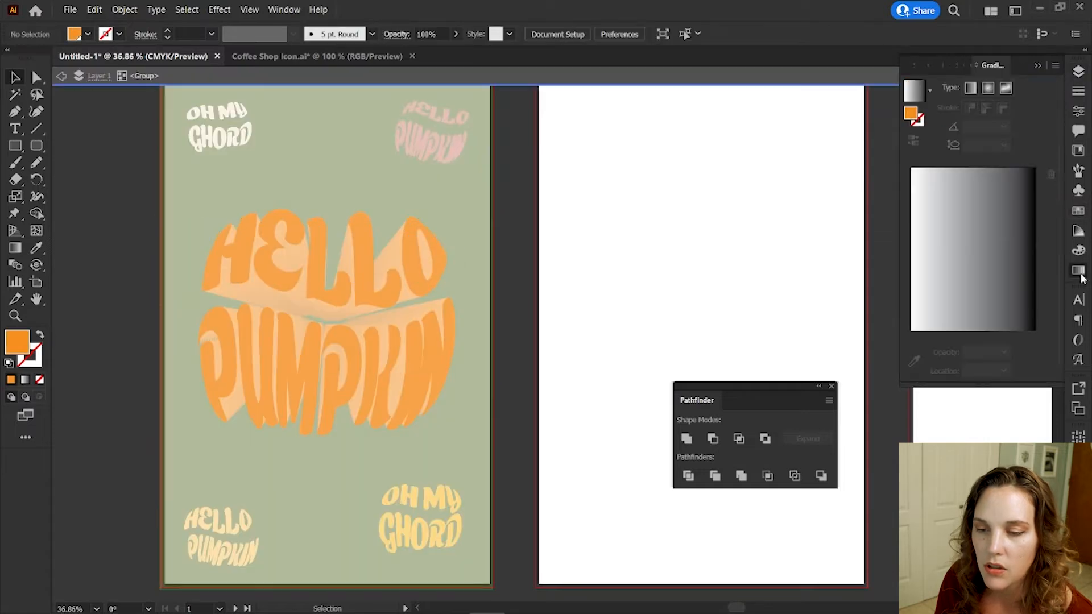
{"action": "left_click", "coordinate": [1079, 231]}
{"action": "left_click", "coordinate": [1052, 88]}
{"action": "scroll", "coordinate": [949, 224], "scroll_direction": "up", "scroll_amount": 5}
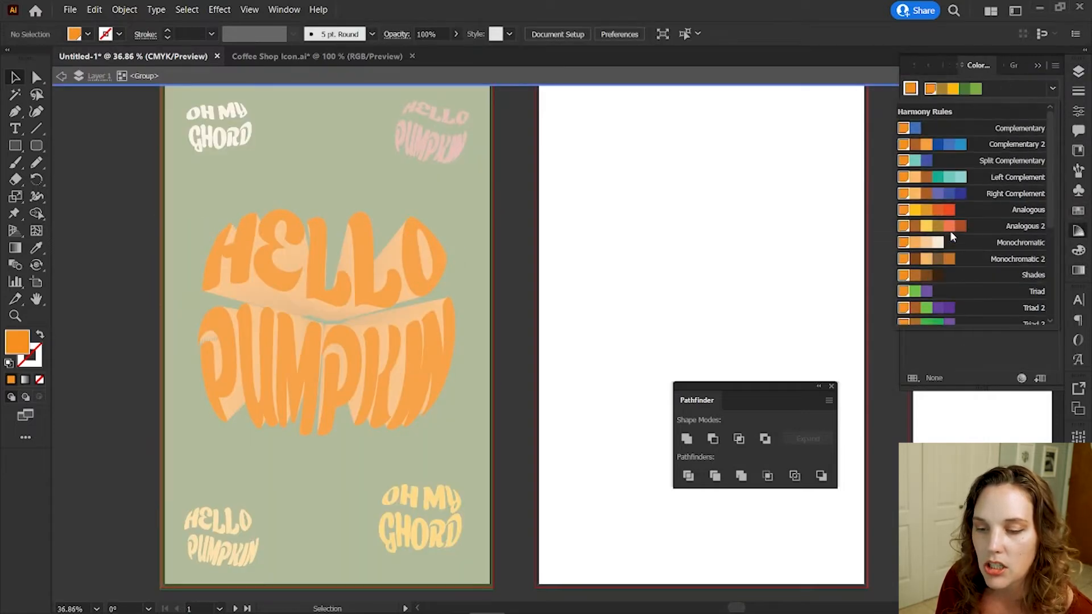
{"action": "left_click", "coordinate": [941, 243]}
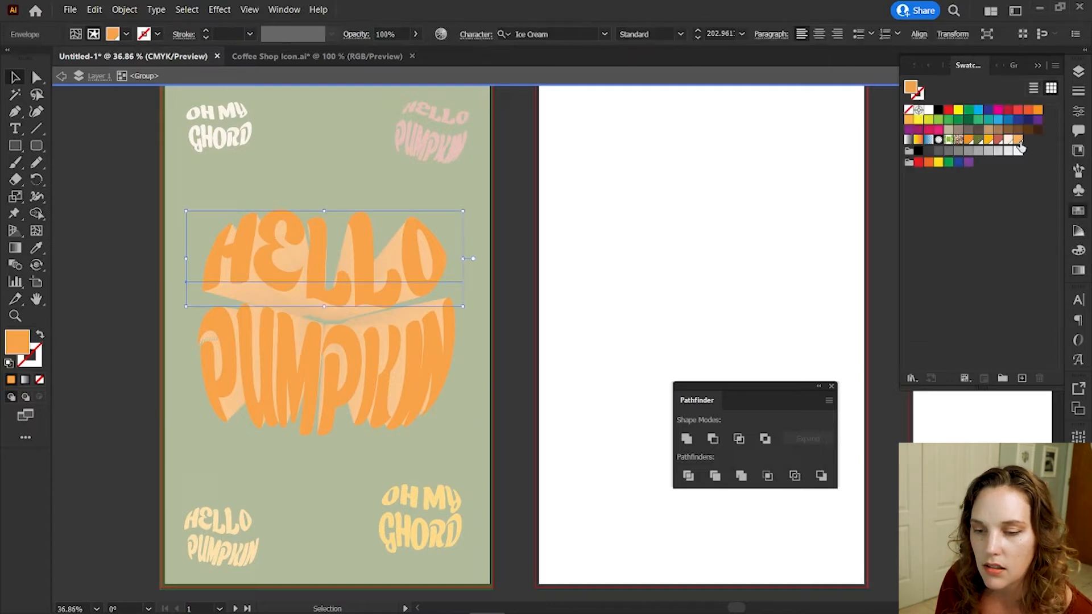
Recolor the front HELLO and PUMPKIN words of the central blend light orange and leave isolation mode.
{"action": "left_click", "coordinate": [1017, 141]}
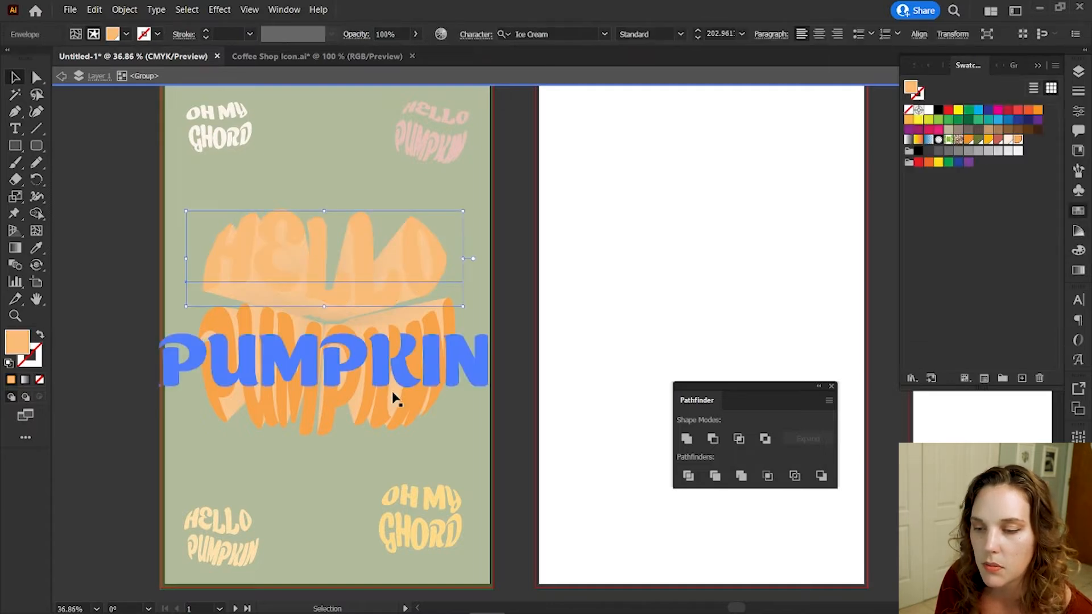
{"action": "left_click", "coordinate": [393, 392]}
{"action": "left_click", "coordinate": [1017, 143]}
{"action": "left_click", "coordinate": [60, 77]}
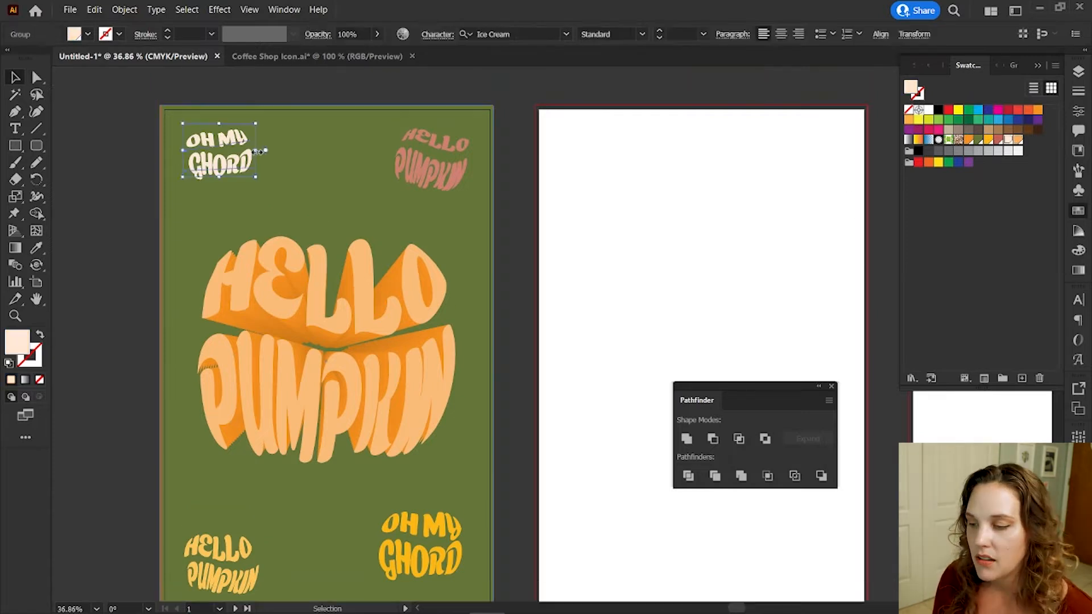
Tilt the cream OH MY GHORD lettering in the poster's upper-left corner slightly counterclockwise.
{"action": "left_click", "coordinate": [227, 159]}
{"action": "left_click_drag", "start_coordinate": [178, 170], "coordinate": [188, 196]}
{"action": "mouse_move", "coordinate": [252, 173]}
{"action": "left_mouse_down"}
{"action": "mouse_move", "coordinate": [243, 179]}
{"action": "mouse_move", "coordinate": [241, 164]}
{"action": "left_mouse_up"}
{"action": "left_click", "coordinate": [335, 171]}
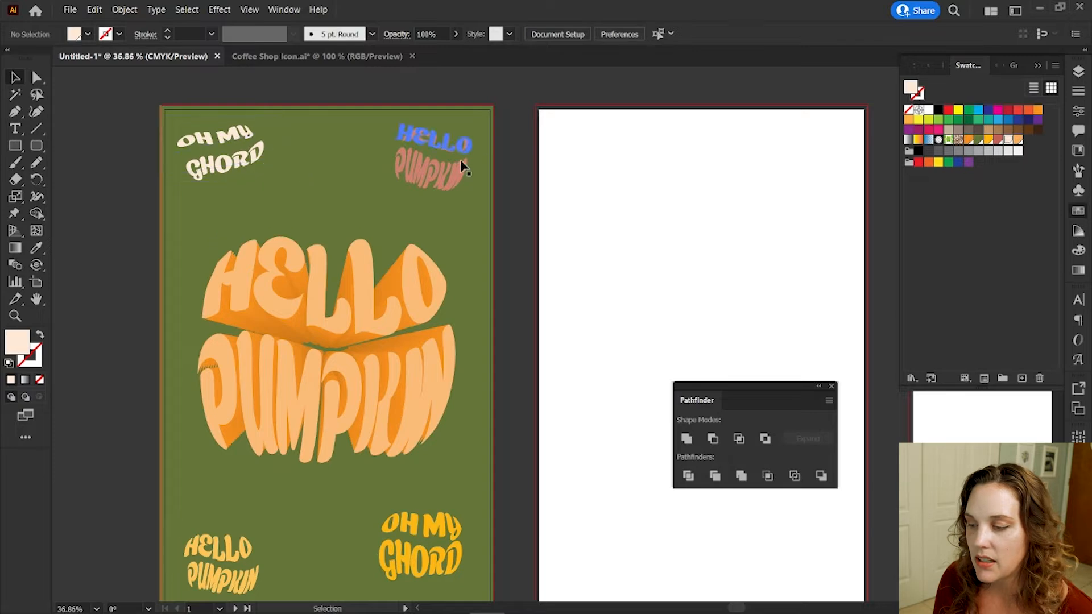
Tilt the pink HELLO PUMPKIN lettering in the poster's upper-right corner.
{"action": "left_click_drag", "start_coordinate": [461, 163], "coordinate": [455, 160]}
{"action": "left_click_drag", "start_coordinate": [366, 117], "coordinate": [372, 150]}
{"action": "double_click", "coordinate": [458, 173]}
{"action": "left_click", "coordinate": [455, 173]}
{"action": "left_click", "coordinate": [510, 127]}
{"action": "left_click", "coordinate": [62, 76]}
Add the text SPOOKY to the second artboard and move it fully inside the artboard.
{"action": "scroll", "coordinate": [127, 243], "scroll_direction": "down", "scroll_amount": 5}
{"action": "scroll", "coordinate": [127, 244], "scroll_direction": "up", "scroll_amount": 1}
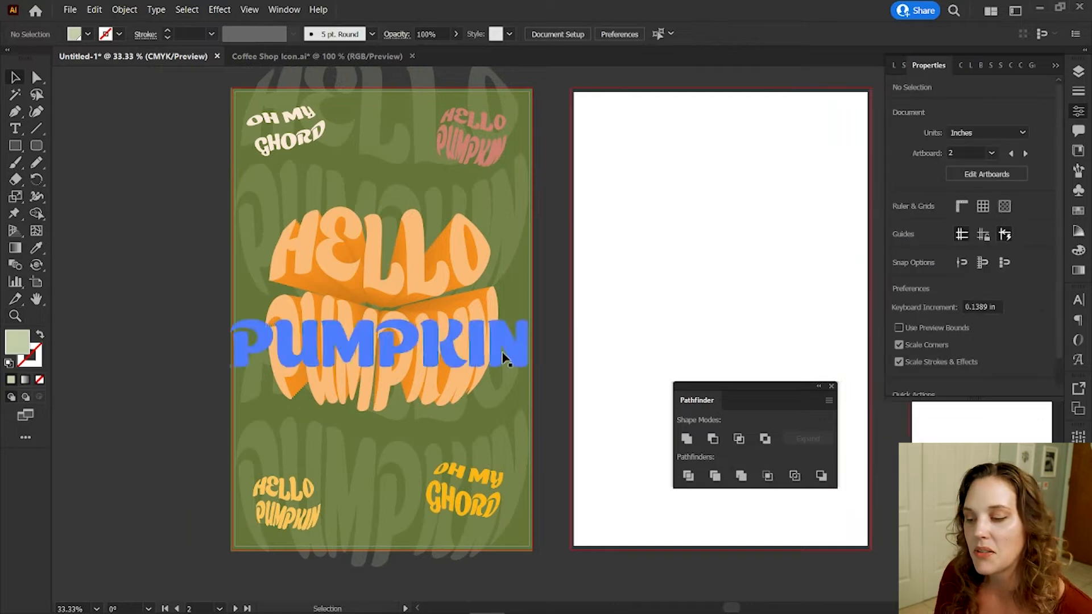
{"action": "scroll", "coordinate": [503, 360], "scroll_direction": "right", "scroll_amount": 3}
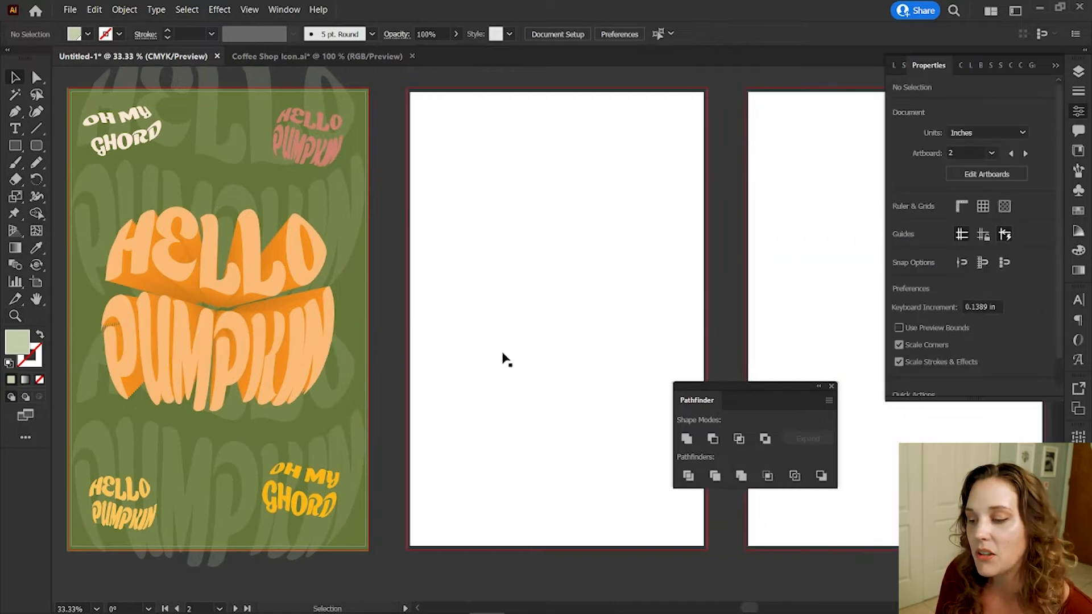
{"action": "scroll", "coordinate": [503, 359], "scroll_direction": "right", "scroll_amount": 3}
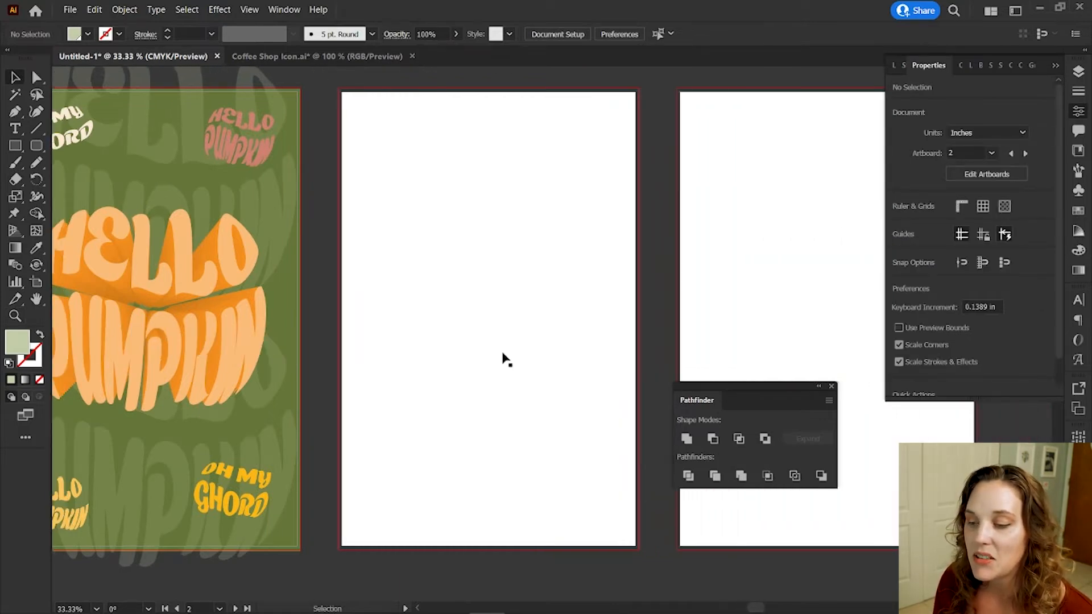
{"action": "key", "text": "t"}
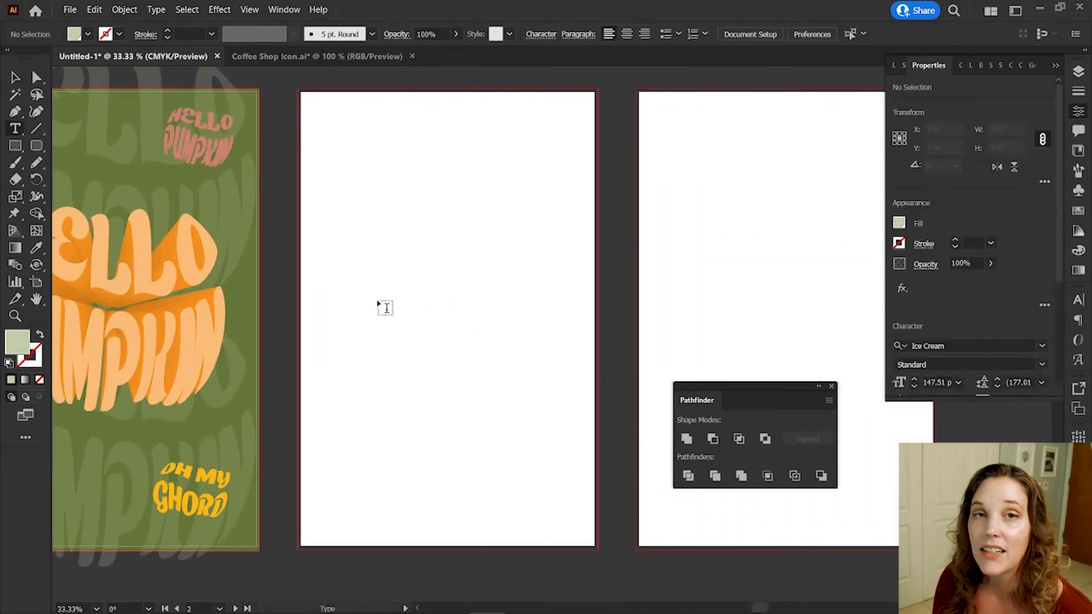
{"action": "left_click", "coordinate": [383, 304]}
{"action": "type", "text": "SPOOKY"}
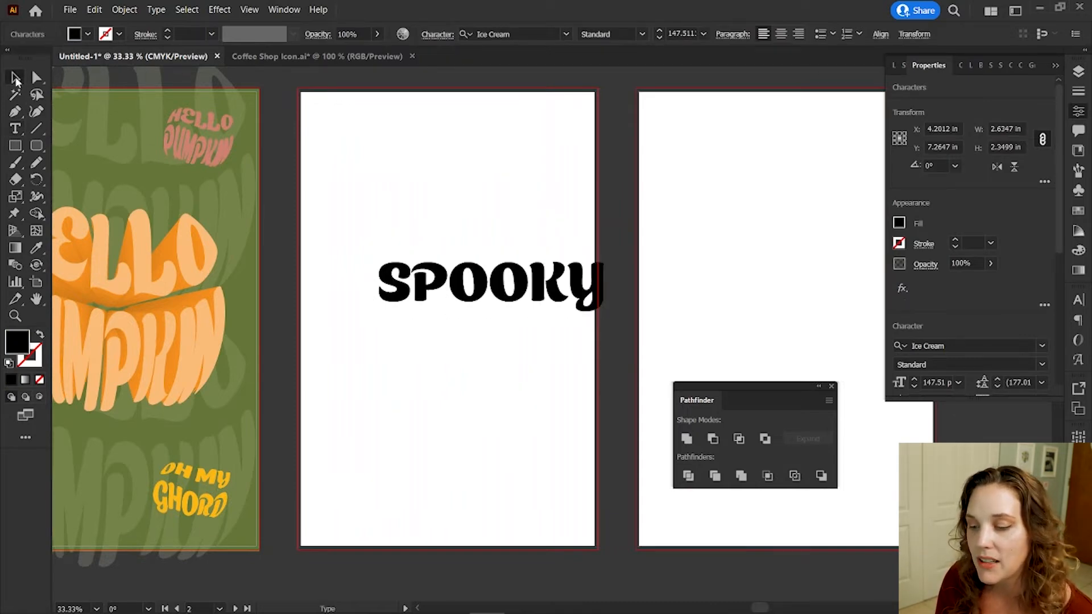
{"action": "left_click", "coordinate": [16, 77]}
{"action": "left_click_drag", "start_coordinate": [409, 298], "coordinate": [416, 298]}
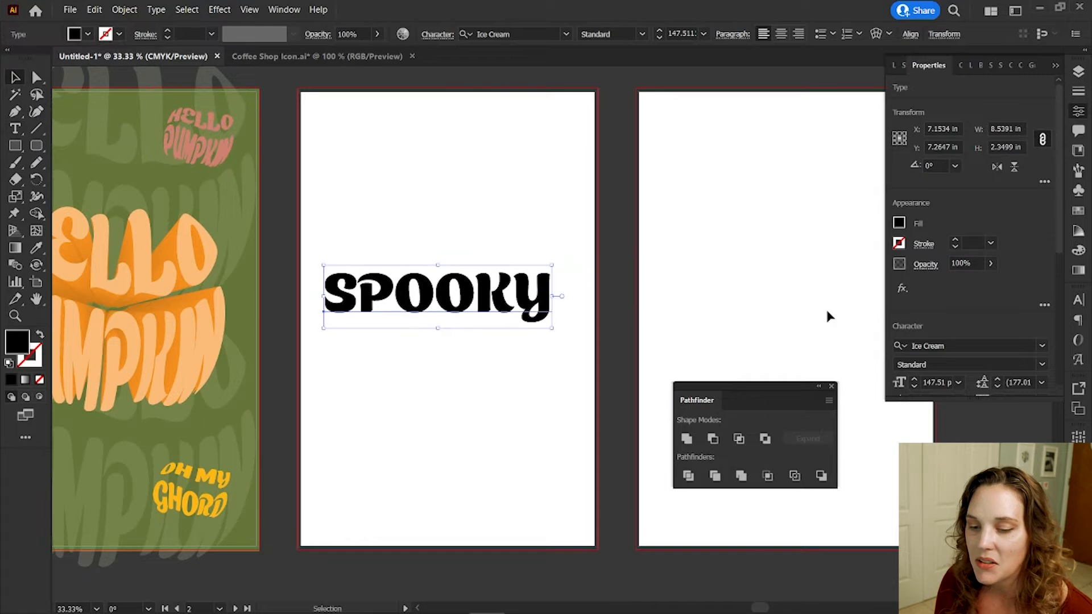
Set the SPOOKY text in Bebas Neue Pro Expanded ExtraBold, enlarge it to nearly the artboard's width and move it up.
{"action": "left_click", "coordinate": [1042, 346]}
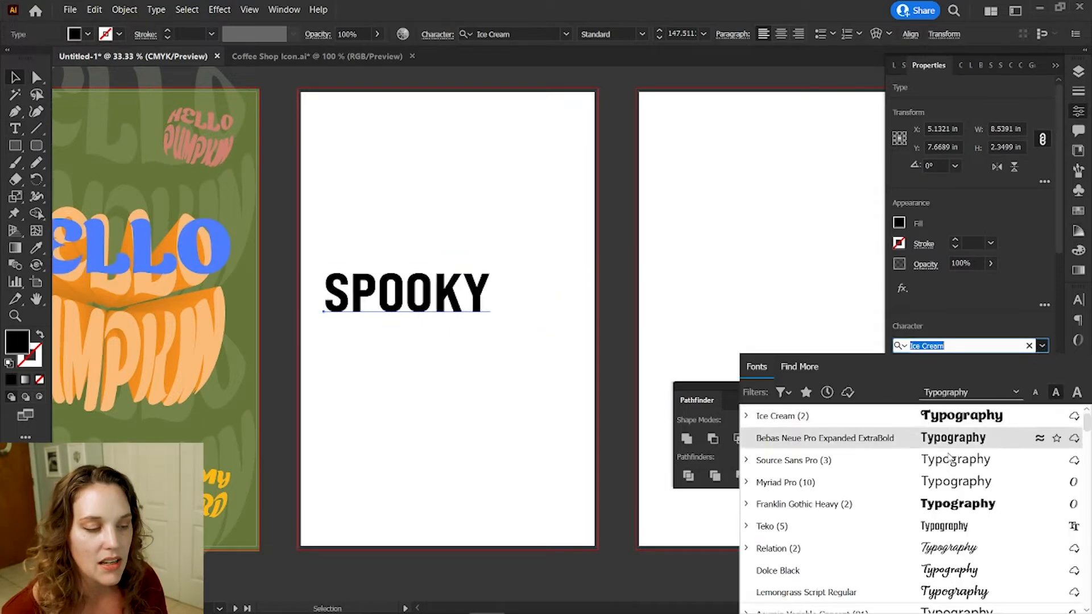
{"action": "left_click", "coordinate": [981, 438]}
{"action": "left_click_drag", "start_coordinate": [508, 325], "coordinate": [575, 368]}
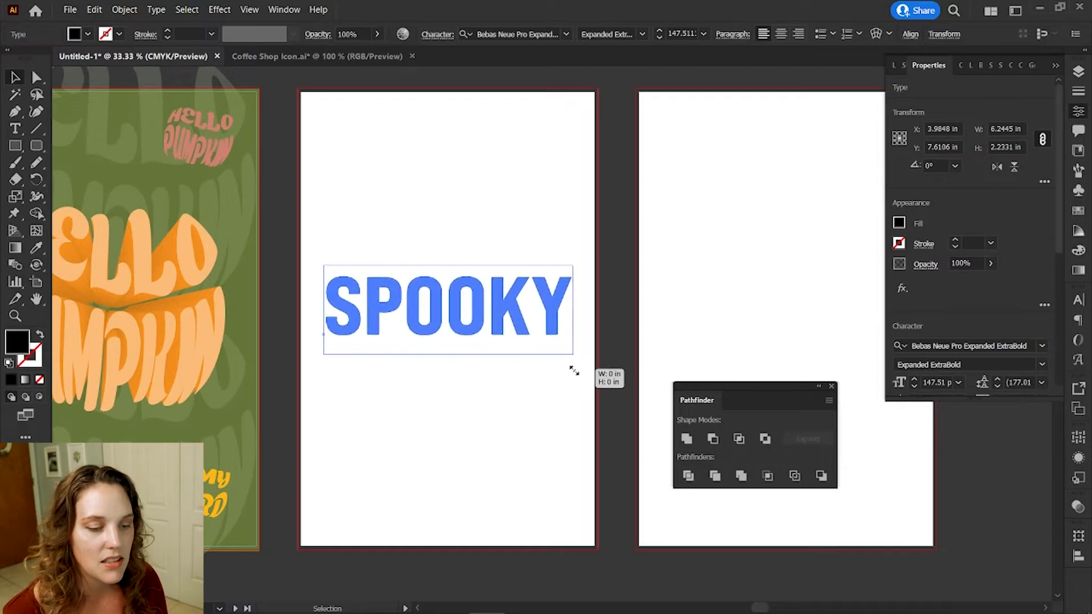
{"action": "left_click_drag", "start_coordinate": [552, 320], "coordinate": [548, 264]}
Fill the SPOOKY text with the dusty red swatch and enlarge it slightly.
{"action": "left_click", "coordinate": [1077, 213]}
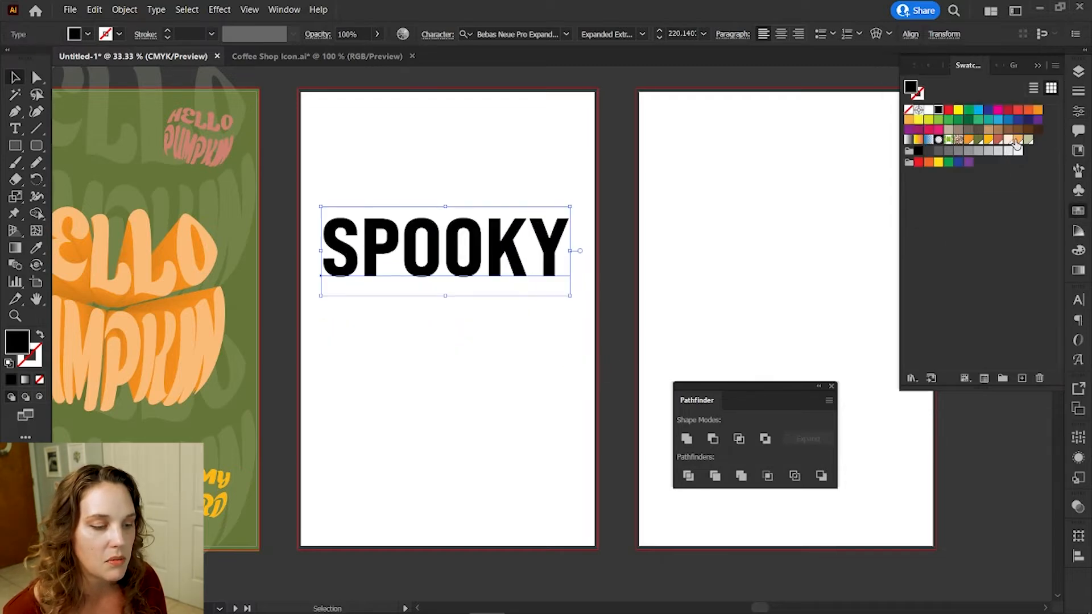
{"action": "left_click", "coordinate": [998, 140]}
{"action": "left_click_drag", "start_coordinate": [570, 298], "coordinate": [583, 310]}
{"action": "left_click", "coordinate": [508, 297]}
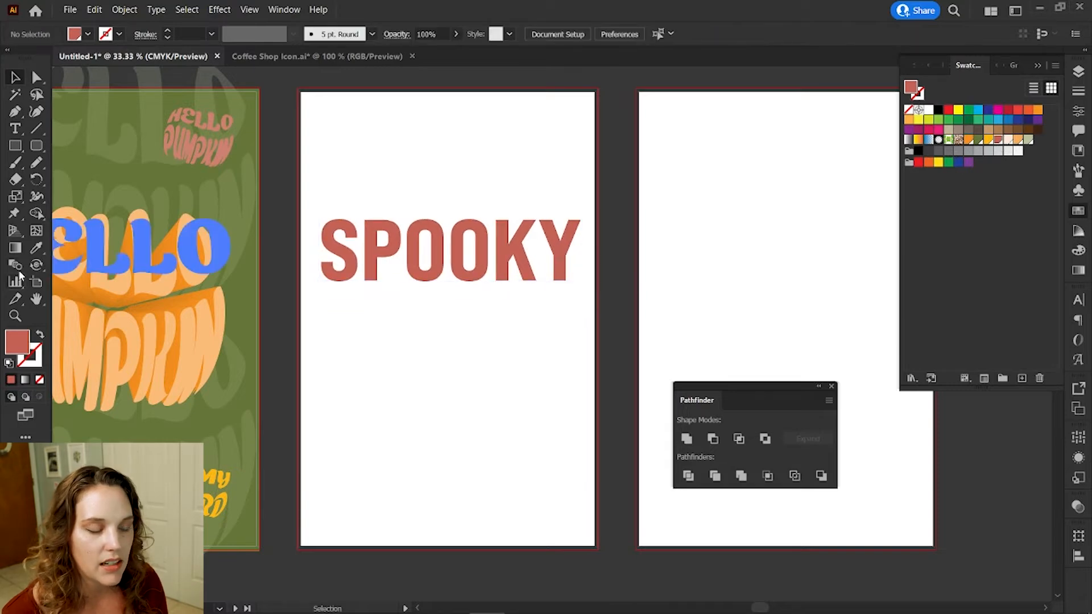
Cover the second artboard out to its bleed with a black rectangle and send it behind the SPOOKY text.
{"action": "key", "text": "m"}
{"action": "left_click", "coordinate": [939, 109]}
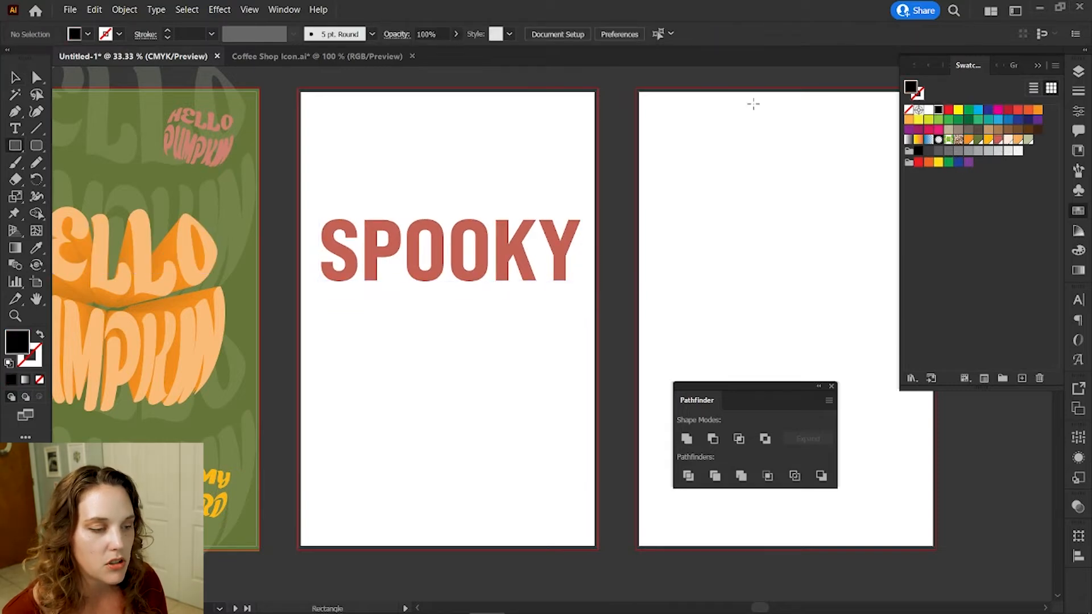
{"action": "left_click_drag", "start_coordinate": [297, 87], "coordinate": [600, 550]}
{"action": "key", "text": "v"}
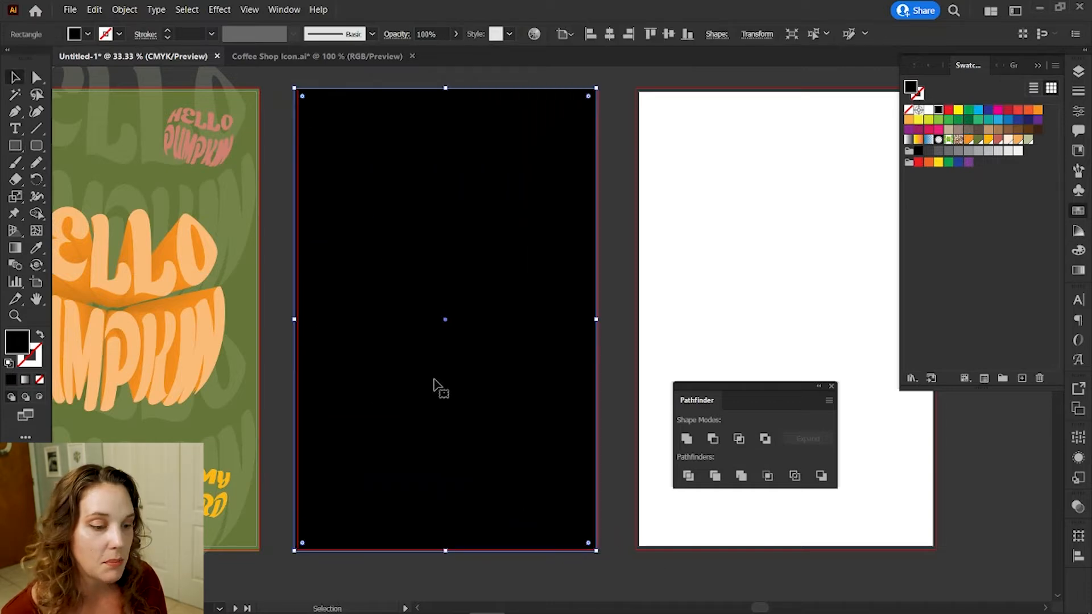
{"action": "key", "text": "ctrl+shift+bracketleft"}
Expand the SPOOKY text into editable shapes.
{"action": "left_click", "coordinate": [580, 261]}
{"action": "left_click", "coordinate": [124, 10]}
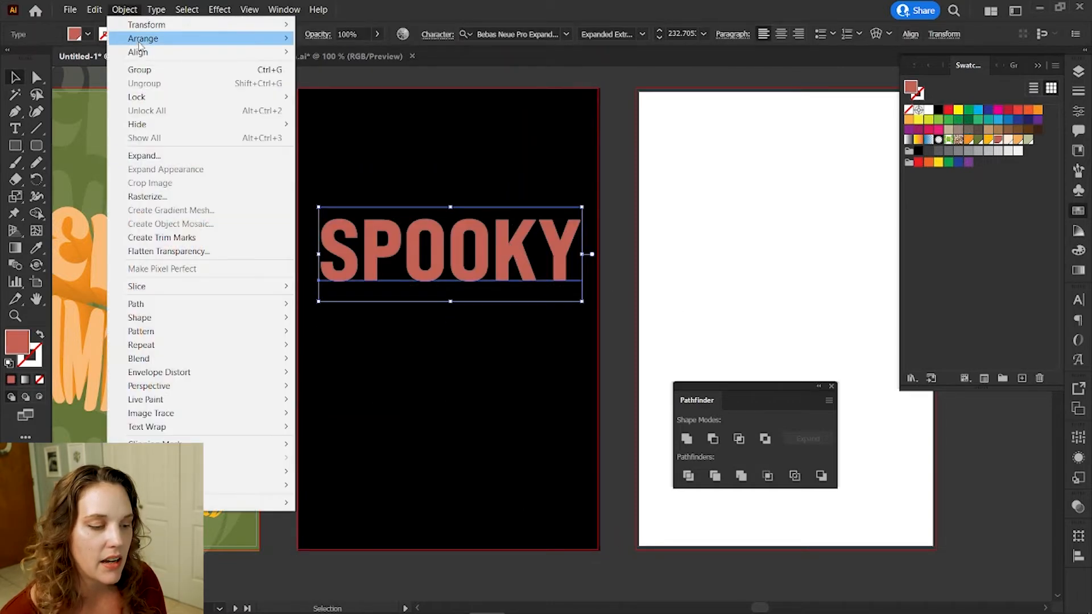
{"action": "left_click", "coordinate": [137, 157]}
{"action": "left_click", "coordinate": [345, 384]}
Stretch the SPOOKY lettering vertically to about 9.5 in tall and move it down toward the artboard's middle.
{"action": "left_click_drag", "start_coordinate": [450, 282], "coordinate": [462, 378]}
{"action": "key", "text": "ctrl+z"}
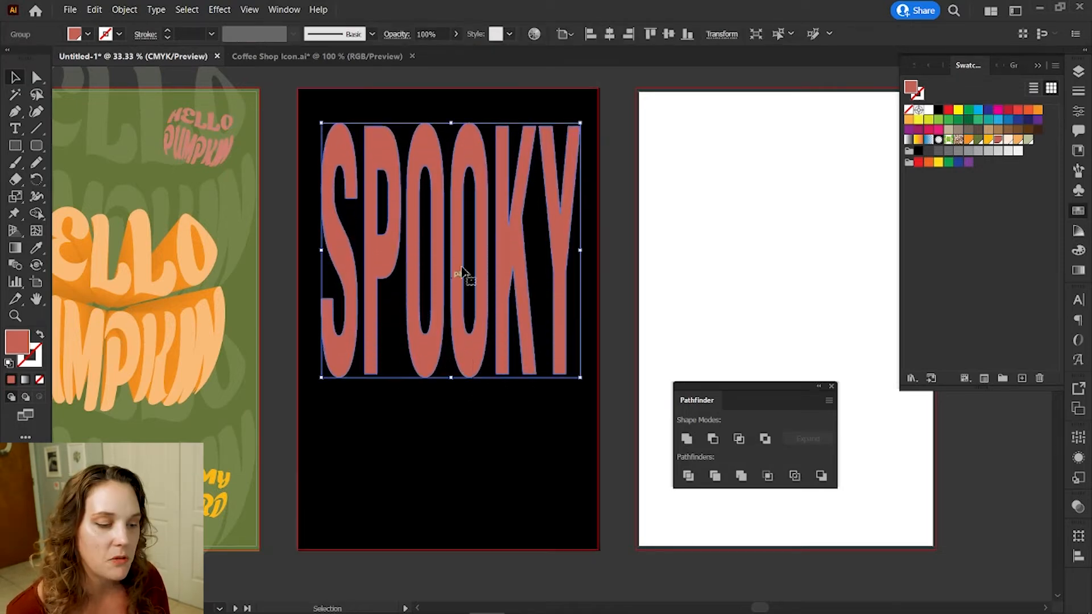
{"action": "left_click_drag", "start_coordinate": [482, 273], "coordinate": [483, 327]}
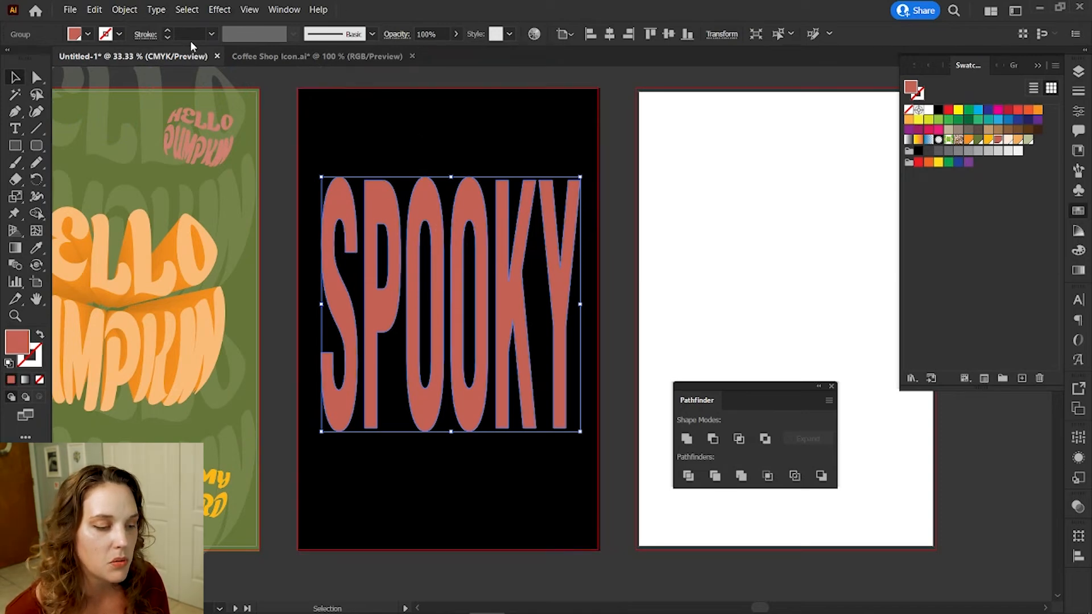
{"action": "left_click", "coordinate": [213, 10]}
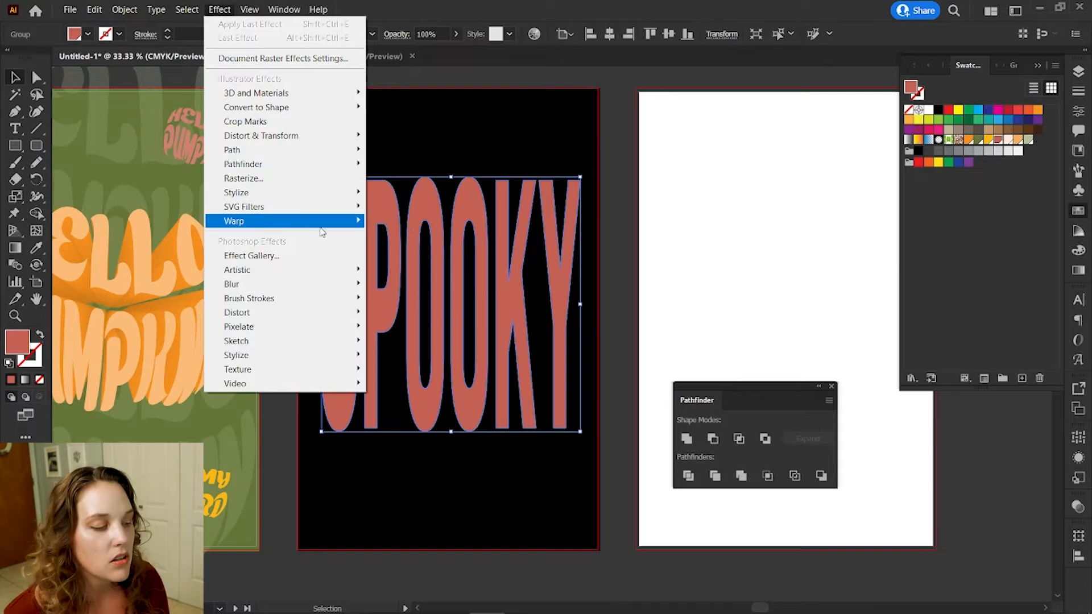
{"action": "mouse_move", "coordinate": [322, 226]}
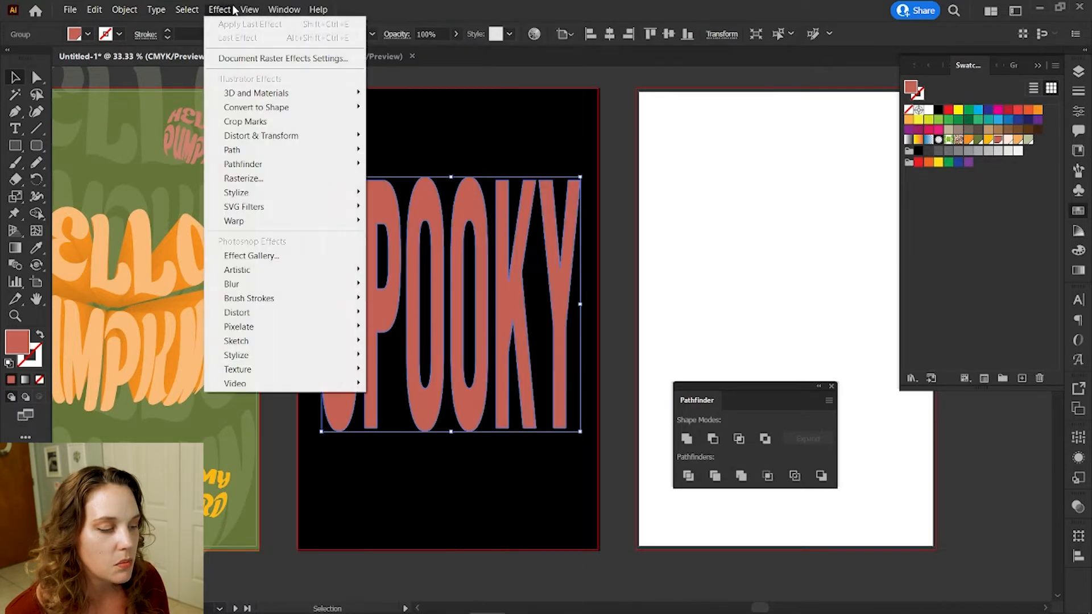
{"action": "left_click", "coordinate": [229, 9]}
{"action": "left_click", "coordinate": [35, 264]}
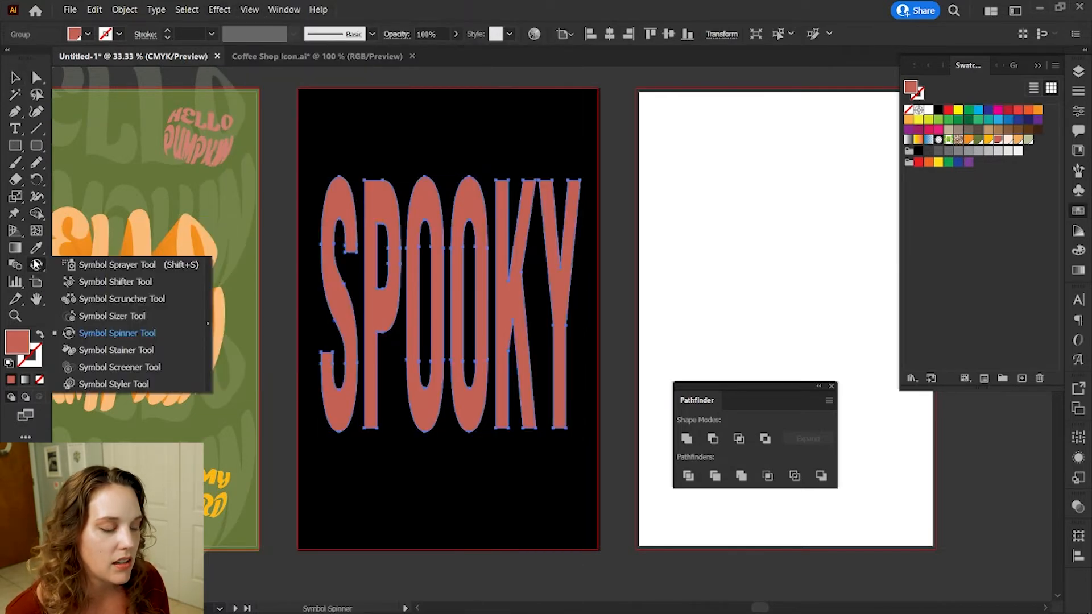
{"action": "left_click", "coordinate": [34, 214]}
{"action": "left_click", "coordinate": [14, 214]}
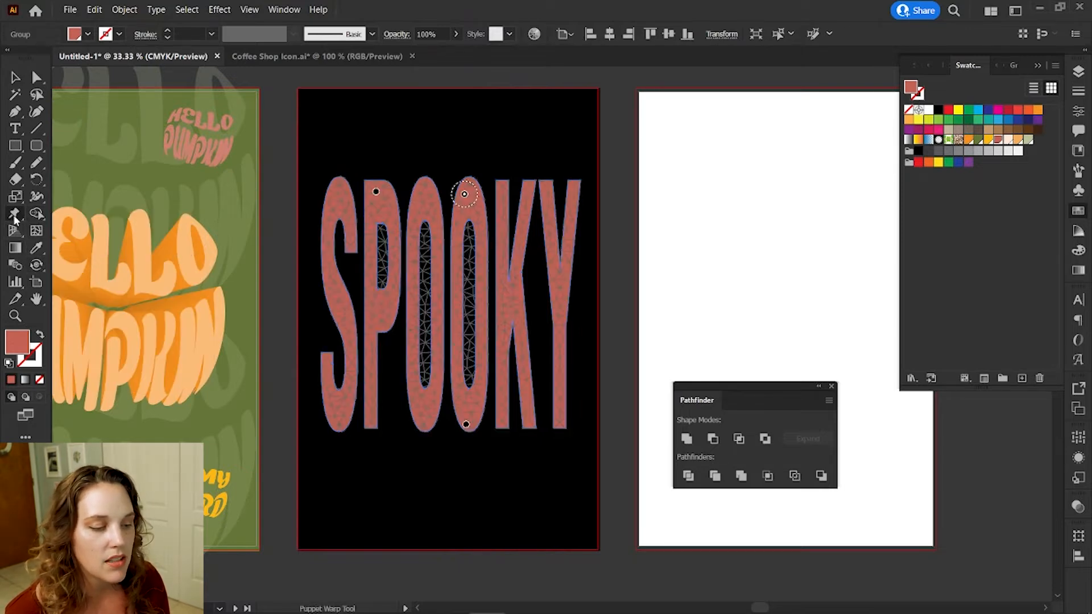
{"action": "left_click", "coordinate": [36, 197]}
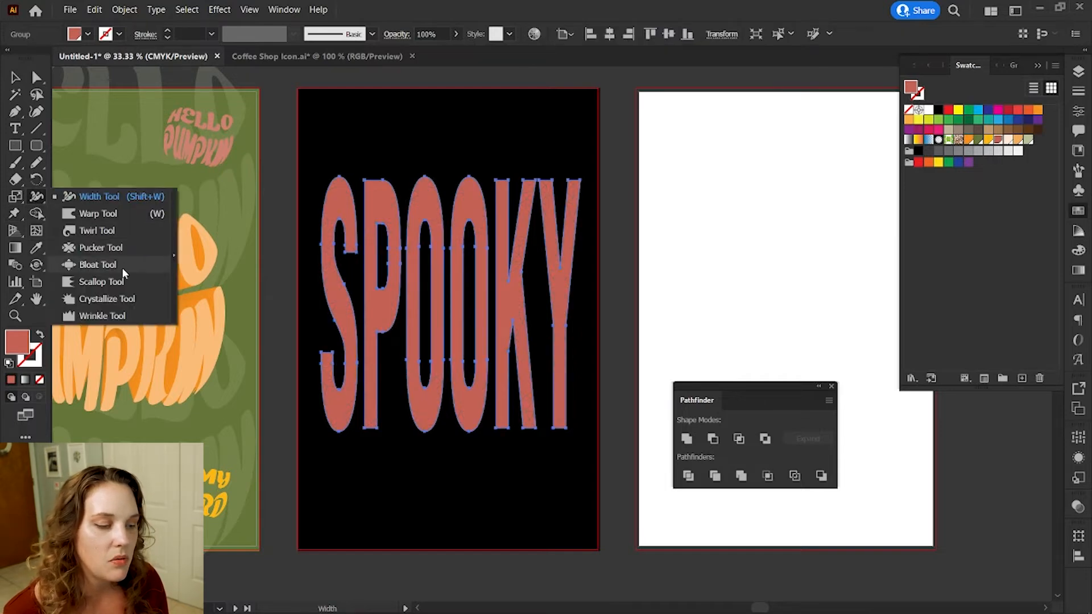
{"action": "left_click", "coordinate": [101, 281]}
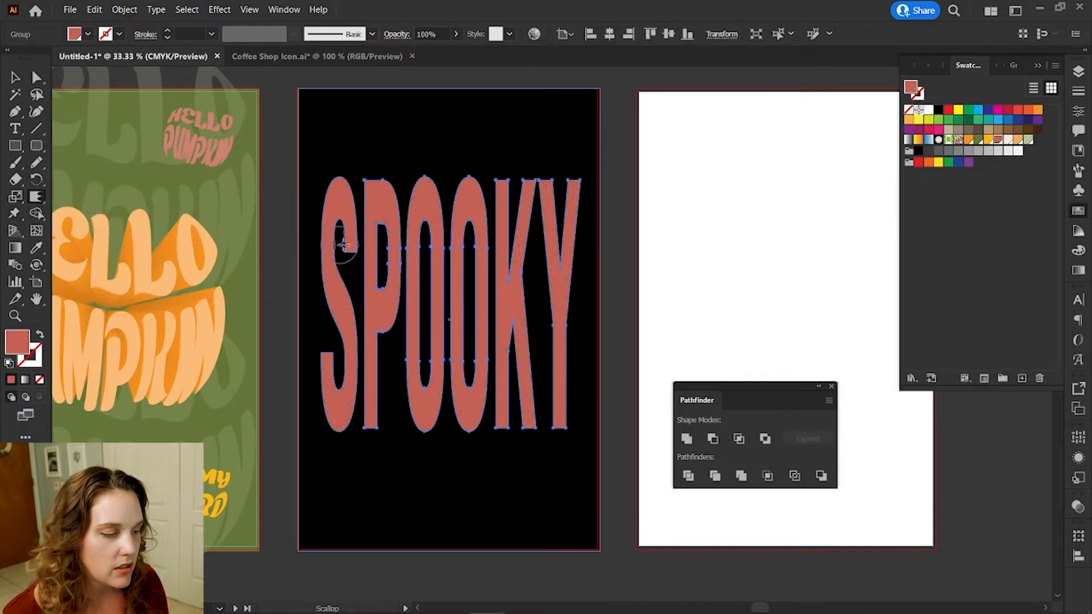
Try to ripple the SPOOKY lettering with horizontal Warp tool strokes across its upper, middle and lower parts.
{"action": "left_click", "coordinate": [35, 198]}
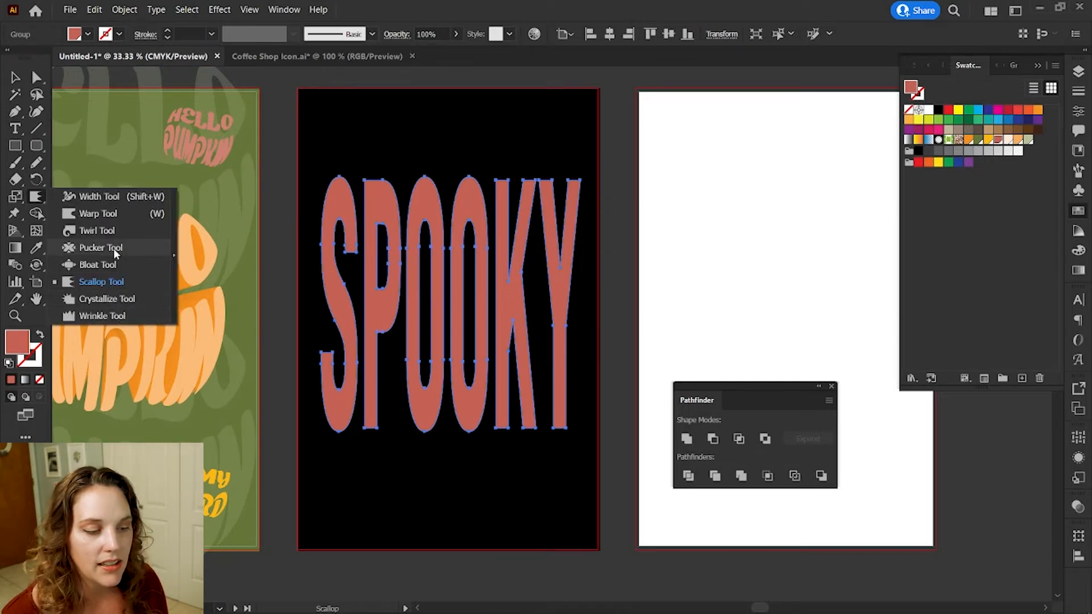
{"action": "left_click", "coordinate": [98, 214]}
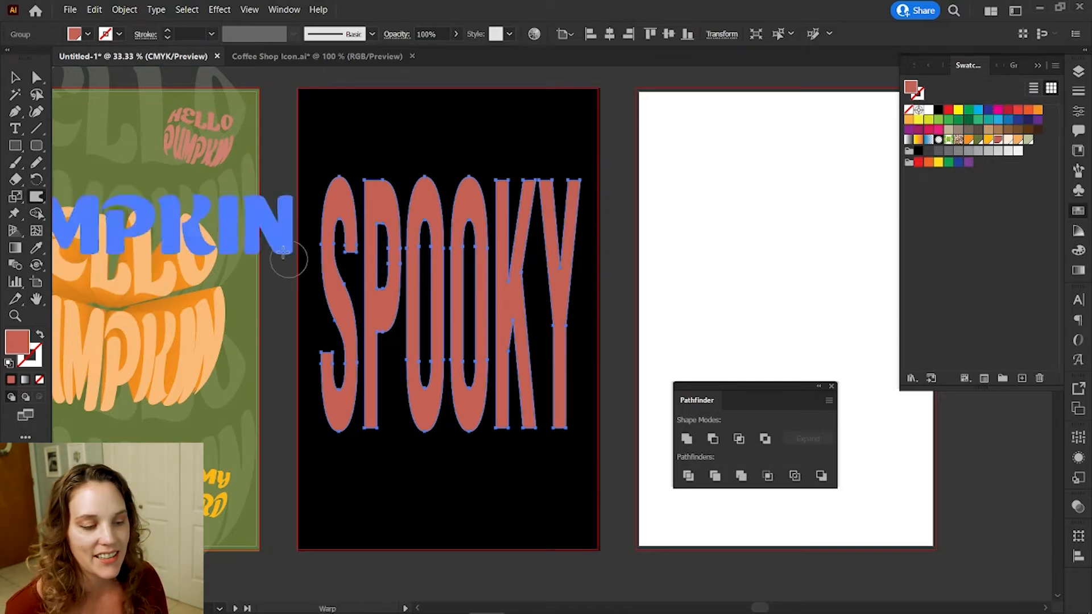
{"action": "left_click_drag", "start_coordinate": [313, 239], "coordinate": [473, 239]}
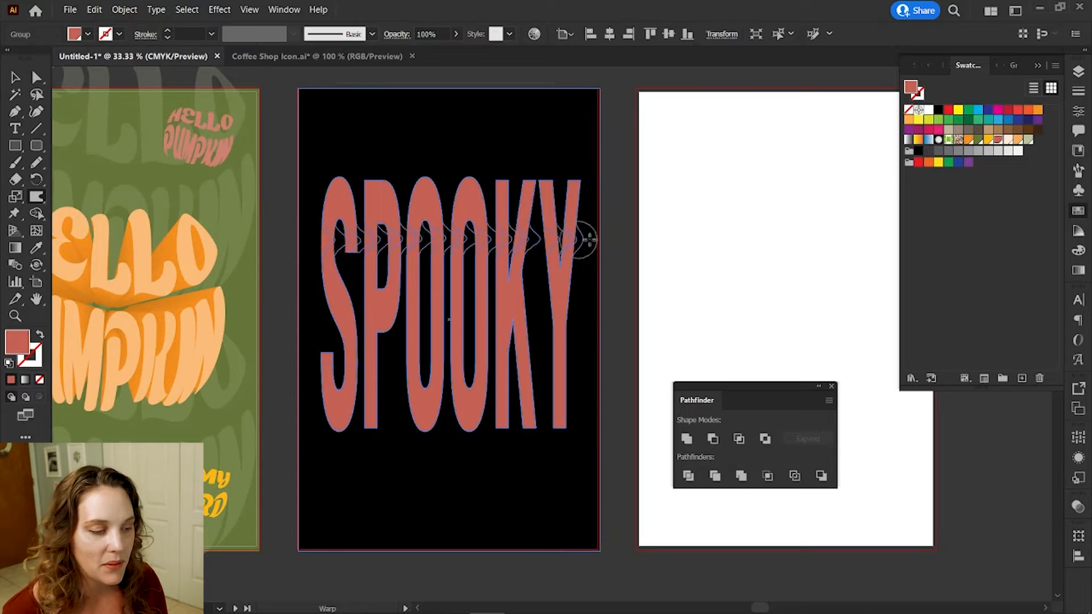
{"action": "left_click_drag", "start_coordinate": [588, 239], "coordinate": [591, 240]}
{"action": "left_click_drag", "start_coordinate": [578, 305], "coordinate": [321, 302]}
{"action": "left_click_drag", "start_coordinate": [320, 376], "coordinate": [603, 392]}
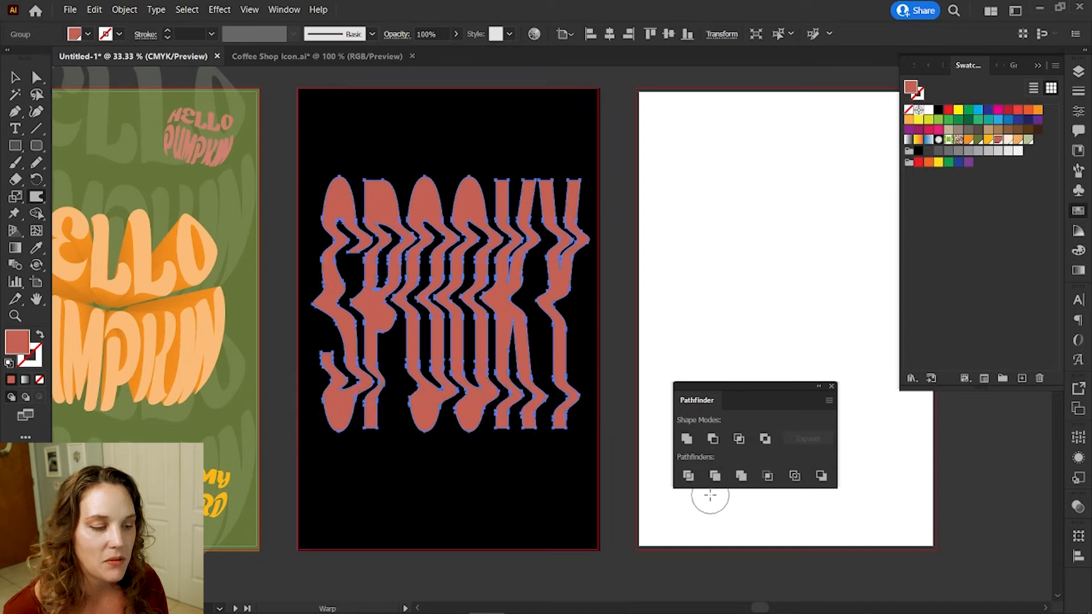
{"action": "left_click_drag", "start_coordinate": [319, 371], "coordinate": [597, 374]}
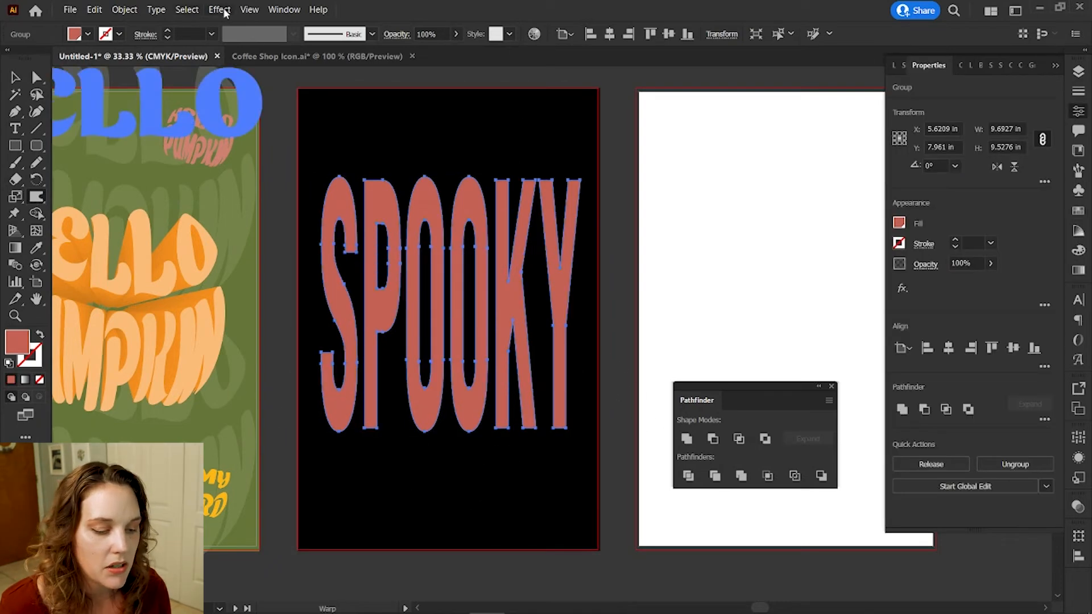
Apply a Wave warp effect to the SPOOKY lettering with vertical orientation, -32% bend and -1% horizontal distortion.
{"action": "left_click", "coordinate": [217, 10]}
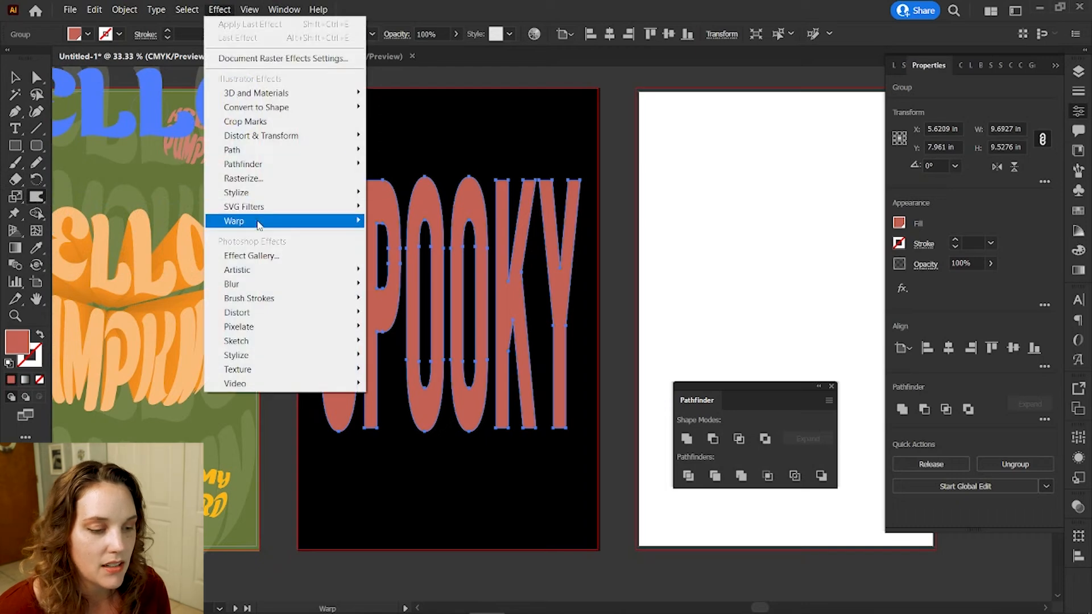
{"action": "mouse_move", "coordinate": [258, 221]}
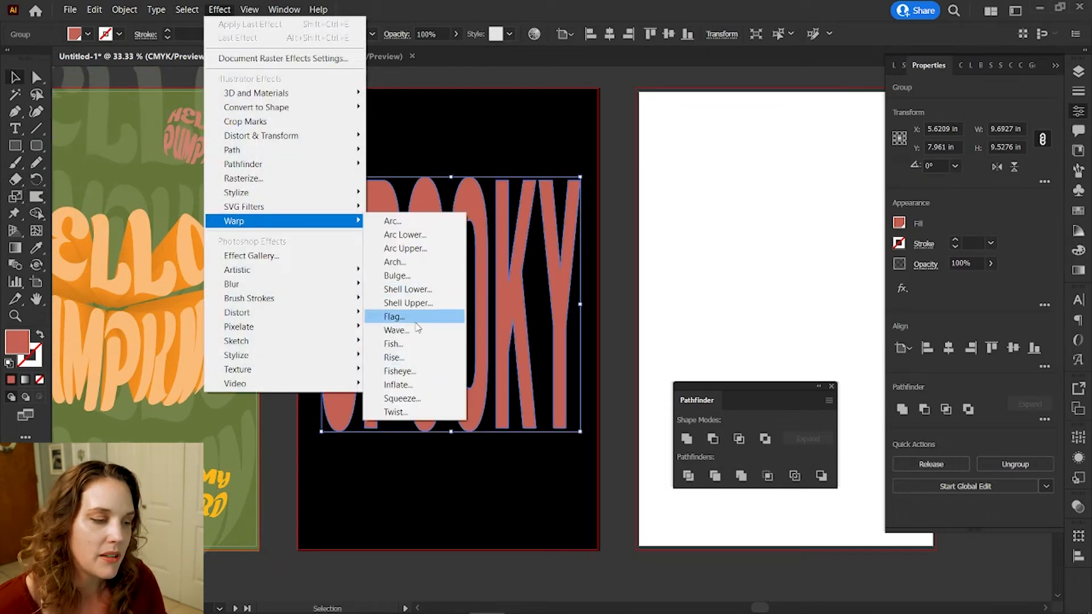
{"action": "left_click", "coordinate": [398, 330]}
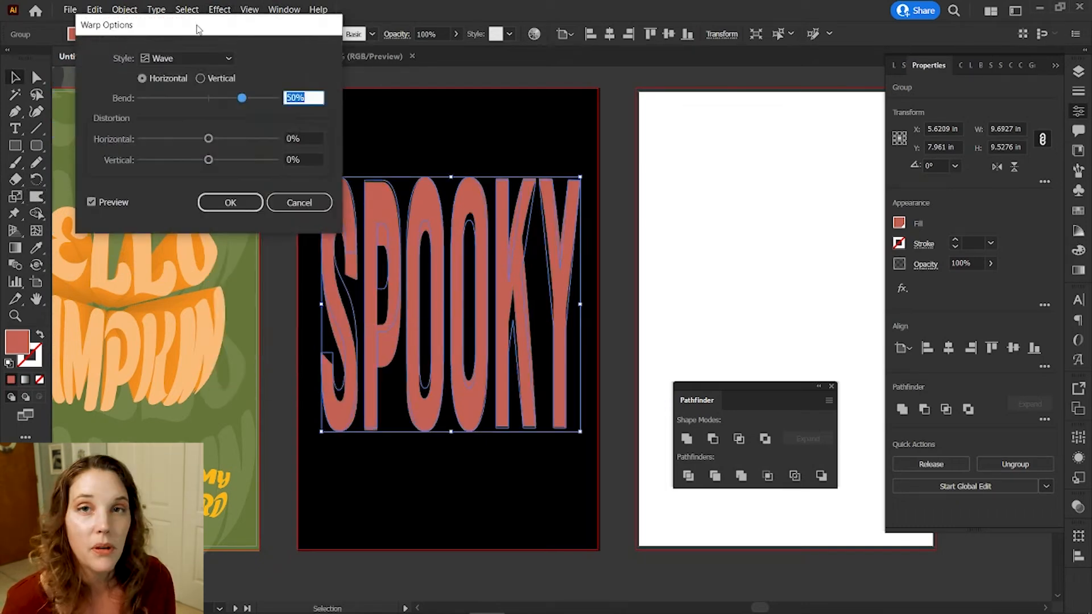
{"action": "left_click_drag", "start_coordinate": [198, 29], "coordinate": [150, 43]}
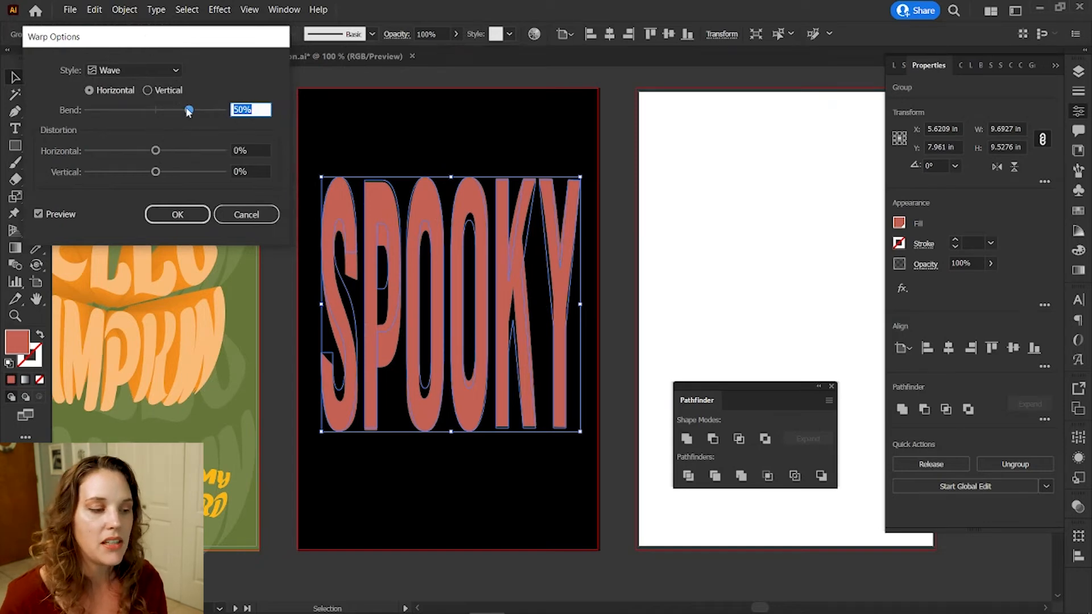
{"action": "left_click_drag", "start_coordinate": [195, 113], "coordinate": [188, 113]}
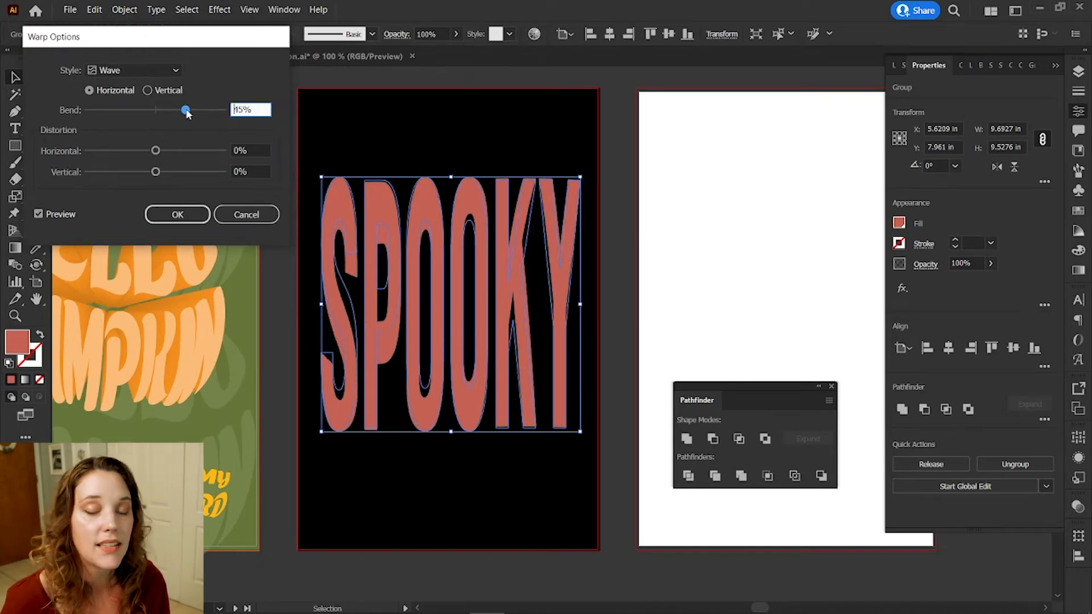
{"action": "mouse_move", "coordinate": [155, 151]}
{"action": "left_mouse_down"}
{"action": "mouse_move", "coordinate": [166, 152]}
{"action": "mouse_move", "coordinate": [154, 152]}
{"action": "mouse_move", "coordinate": [155, 173]}
{"action": "left_mouse_up"}
{"action": "left_click", "coordinate": [148, 91]}
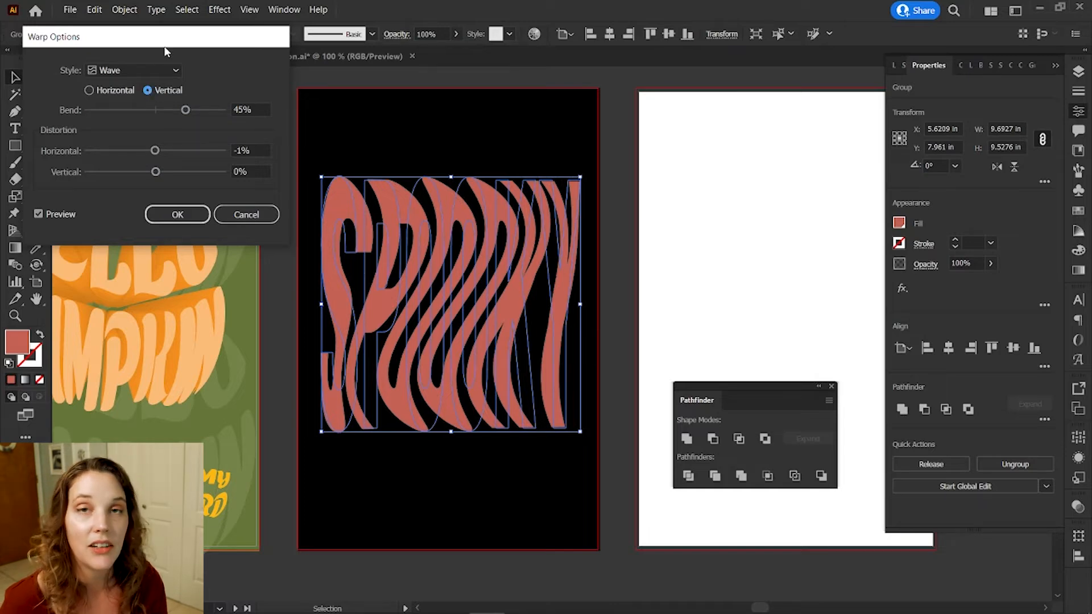
{"action": "left_click_drag", "start_coordinate": [163, 41], "coordinate": [171, 62]}
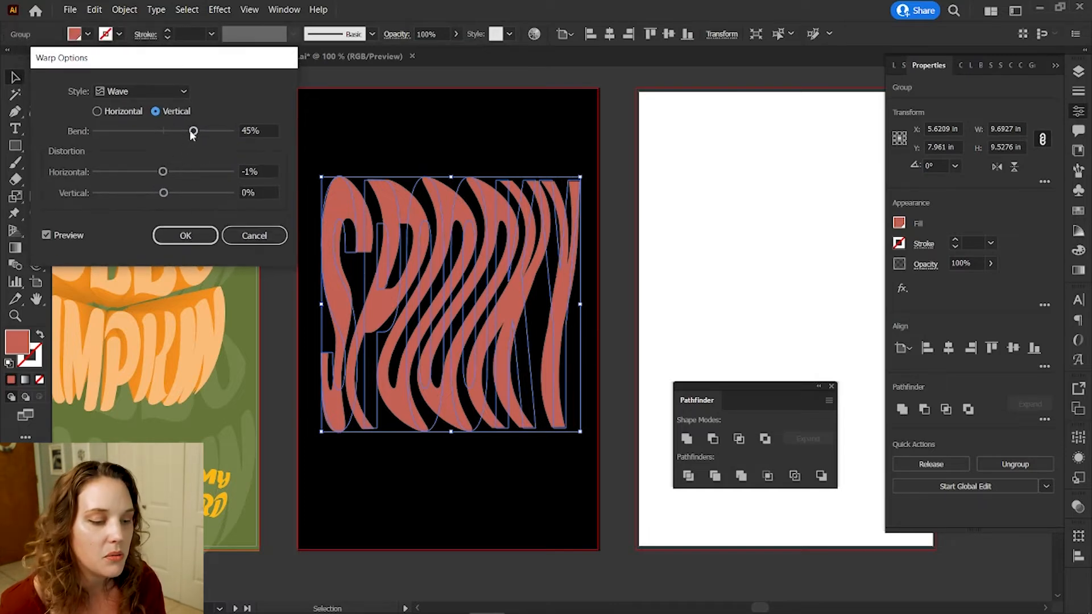
{"action": "left_click_drag", "start_coordinate": [157, 134], "coordinate": [142, 131]}
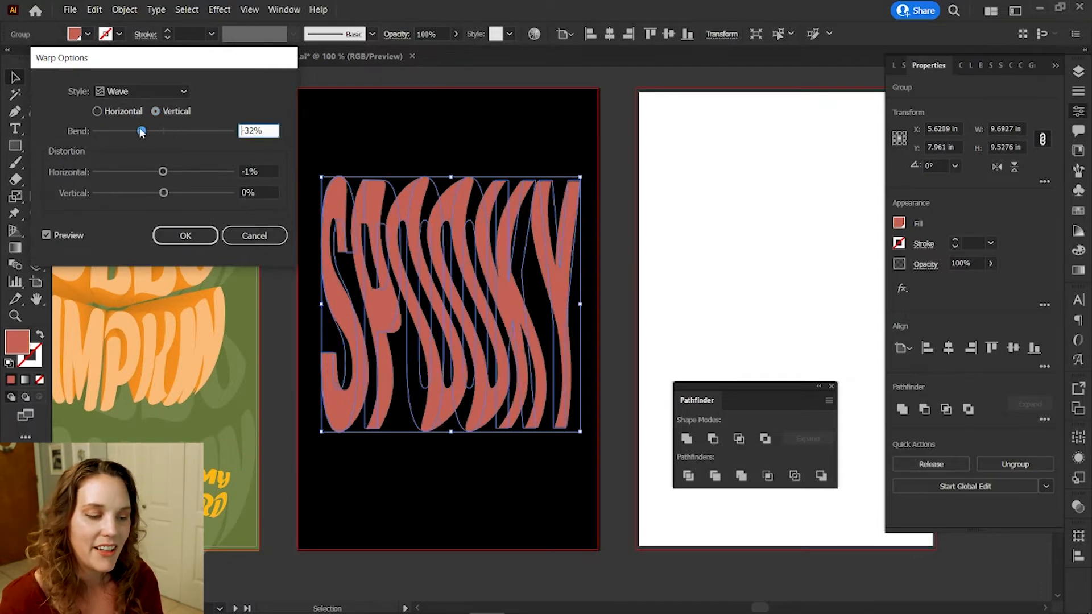
{"action": "left_click", "coordinate": [182, 242]}
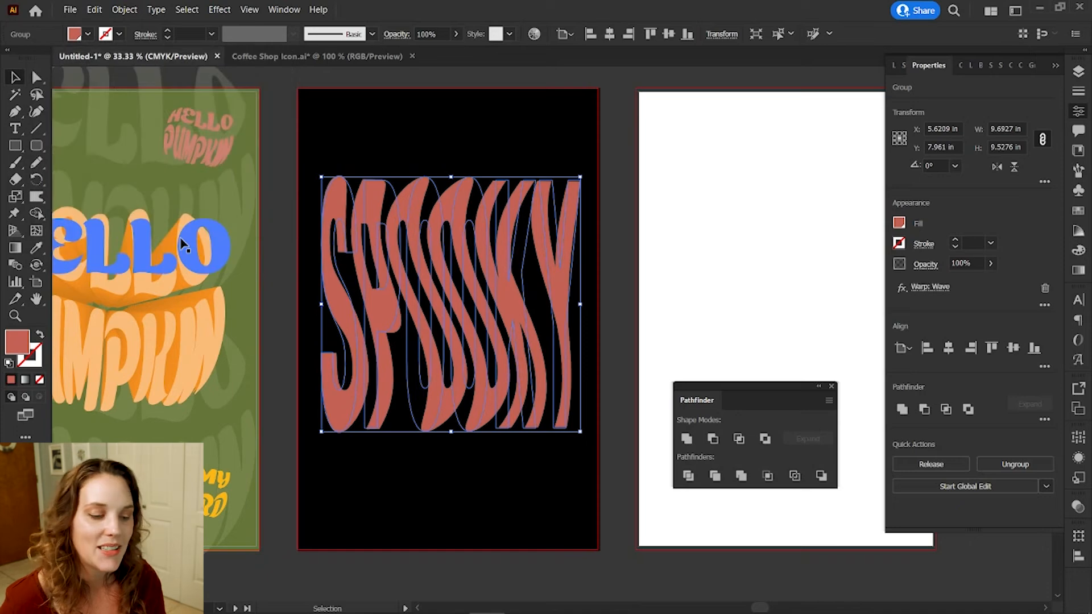
{"action": "left_click", "coordinate": [548, 341]}
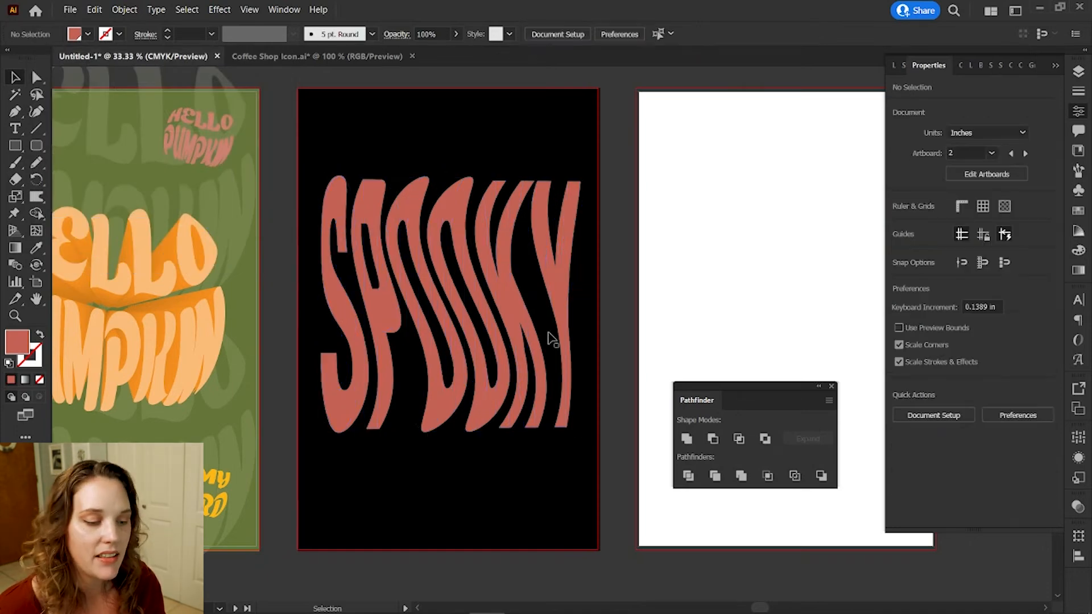
{"action": "left_click", "coordinate": [573, 276]}
{"action": "left_click", "coordinate": [606, 311]}
{"action": "key", "text": "a"}
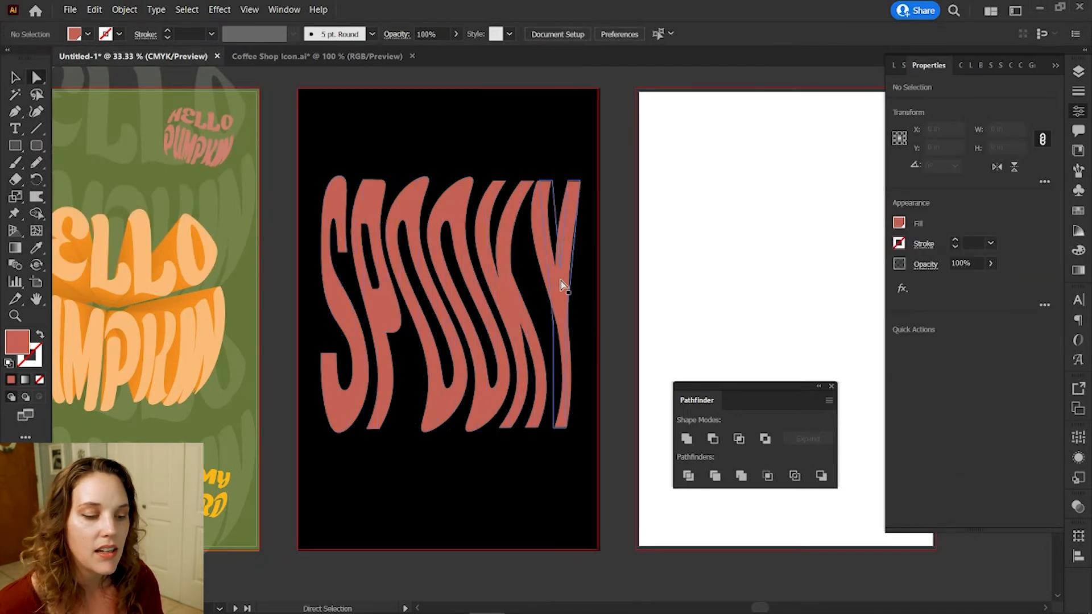
{"action": "left_click", "coordinate": [569, 284]}
{"action": "key", "text": "v"}
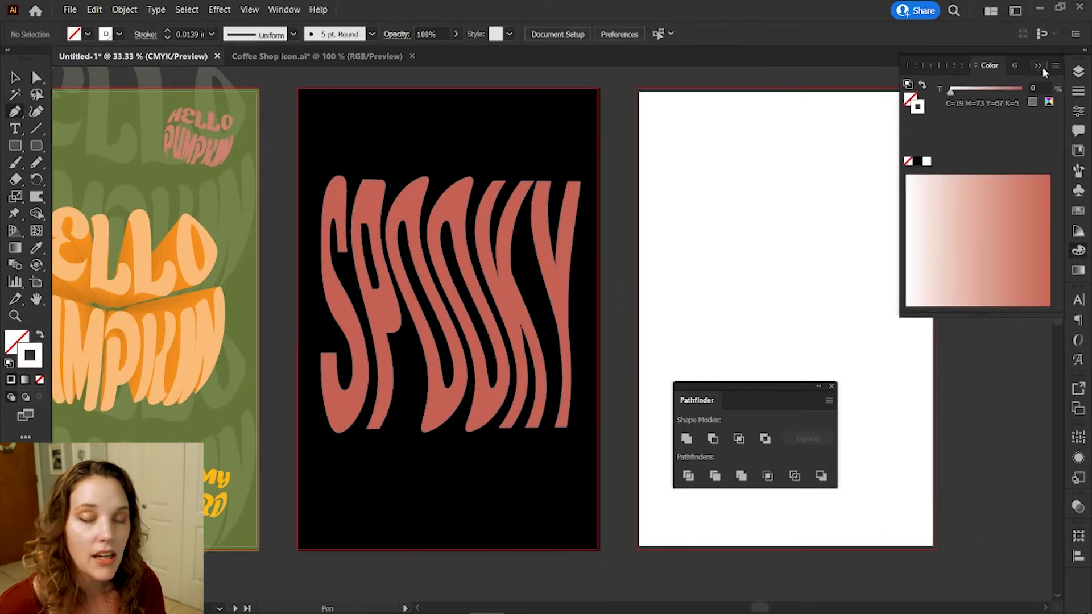
Draw a closed ghost outline with a scalloped hem below the S of SPOOKY using the Pen tool and a white stroke.
{"action": "left_click", "coordinate": [1043, 66]}
{"action": "left_click", "coordinate": [328, 546]}
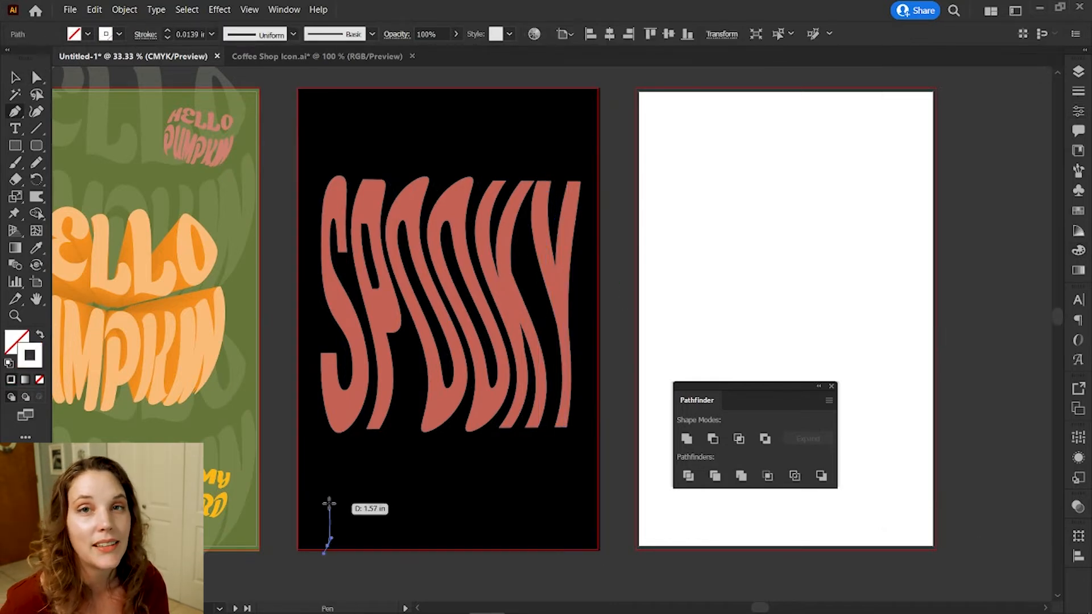
{"action": "left_click", "coordinate": [359, 491]}
{"action": "left_click_drag", "start_coordinate": [329, 504], "coordinate": [359, 538]}
{"action": "mouse_move", "coordinate": [361, 556]}
{"action": "left_mouse_down"}
{"action": "mouse_move", "coordinate": [339, 550]}
{"action": "mouse_move", "coordinate": [346, 556]}
{"action": "left_mouse_up"}
{"action": "left_click", "coordinate": [352, 549]}
{"action": "left_click", "coordinate": [337, 549]}
Refine the ghost outline's anchor points and handles to a rounded shape about 1.4 in wide and 2.1 in tall.
{"action": "key", "text": "a"}
{"action": "left_click", "coordinate": [360, 492]}
{"action": "left_click_drag", "start_coordinate": [332, 492], "coordinate": [329, 478]}
{"action": "left_click_drag", "start_coordinate": [329, 543], "coordinate": [327, 545]}
{"action": "left_click", "coordinate": [360, 490]}
{"action": "left_click", "coordinate": [328, 506], "text": "shift"}
Set the ghost outline's stroke weight to 0.125 in and move the ghost up from the poster's bottom edge.
{"action": "key", "text": "v"}
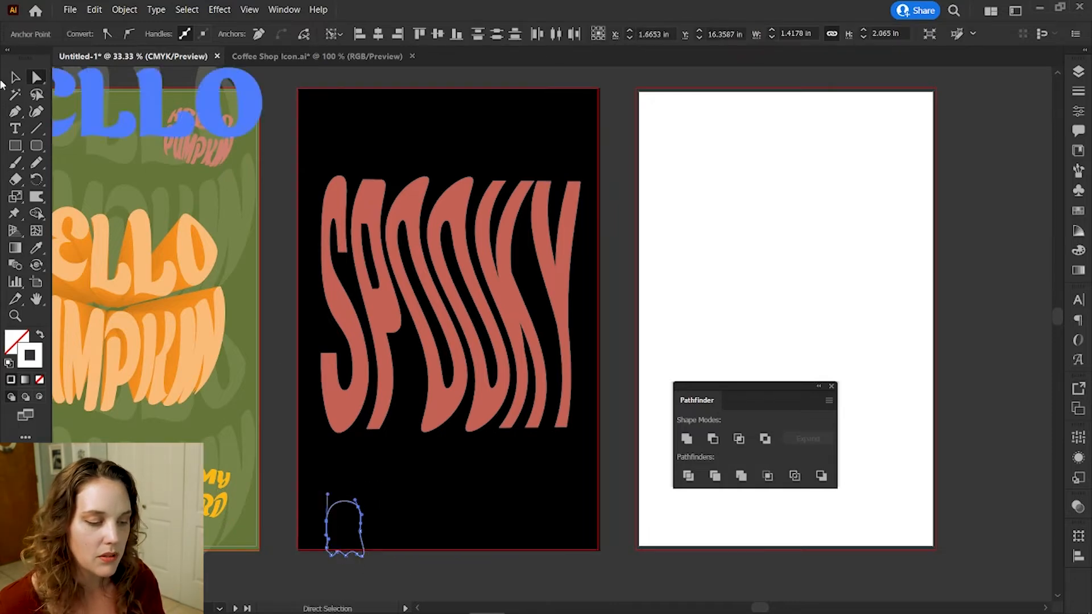
{"action": "left_click", "coordinate": [1078, 91]}
{"action": "left_click", "coordinate": [953, 84]}
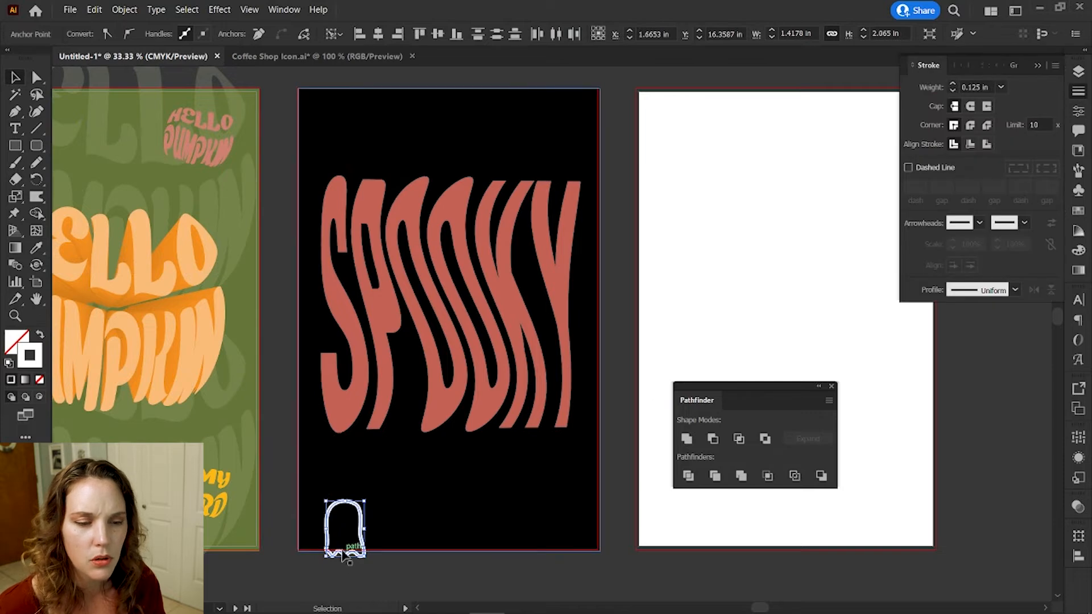
{"action": "left_click", "coordinate": [367, 492]}
{"action": "key", "text": "ctrl+2"}
{"action": "left_click_drag", "start_coordinate": [363, 556], "coordinate": [363, 515]}
Add the text GHOULS beside the ghost in Bebas Neue Pro Expanded ExtraBold and fill it with white.
{"action": "key", "text": "z"}
{"action": "left_click", "coordinate": [348, 535]}
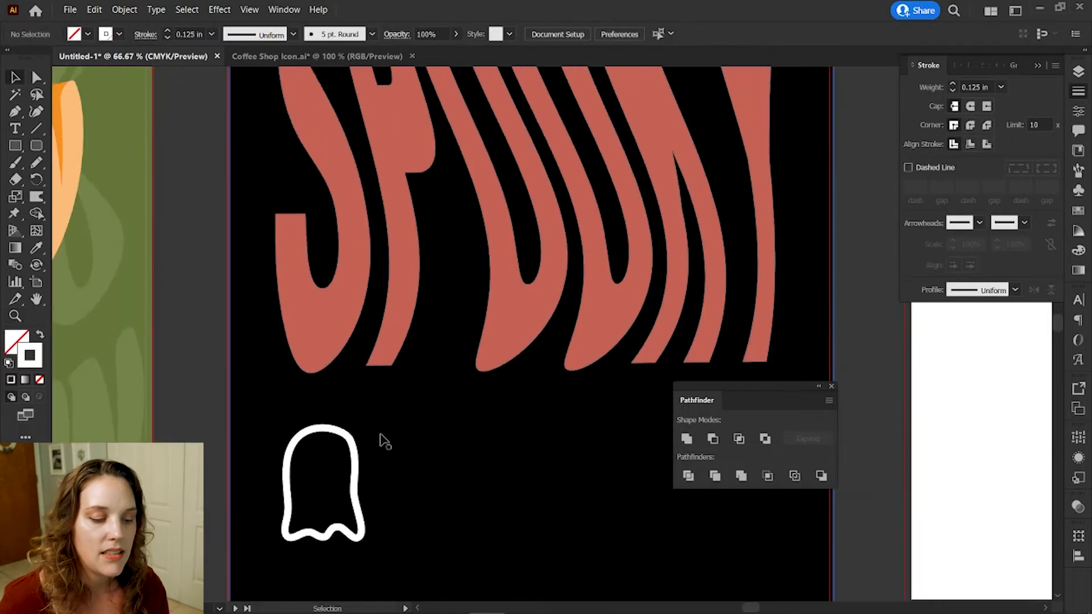
{"action": "key", "text": "t"}
{"action": "left_click", "coordinate": [416, 465]}
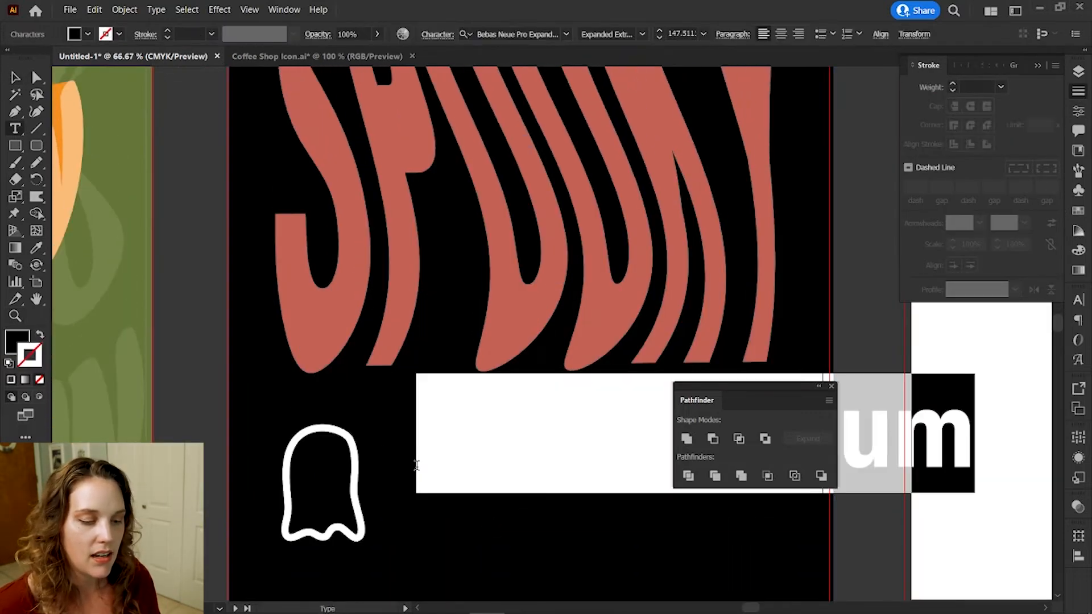
{"action": "type", "text": "Bo"}
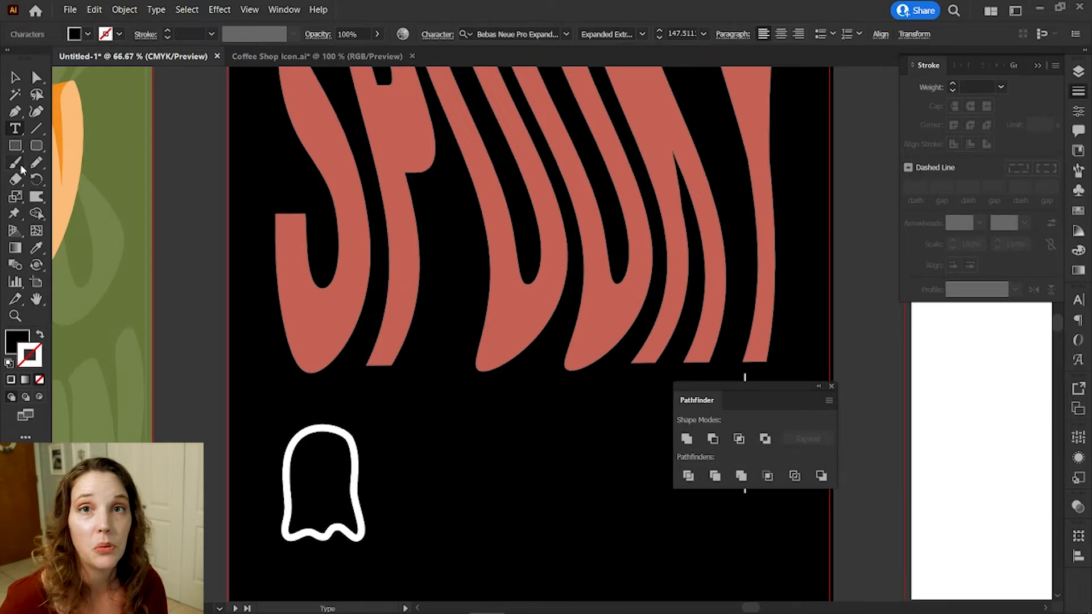
{"action": "key", "text": "Escape"}
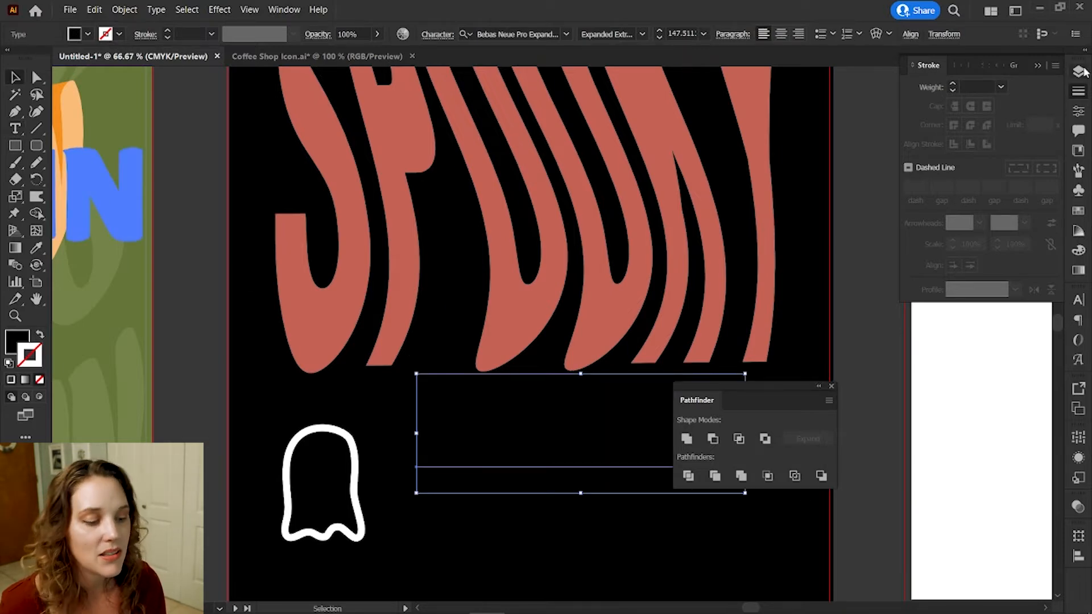
{"action": "left_click", "coordinate": [13, 342]}
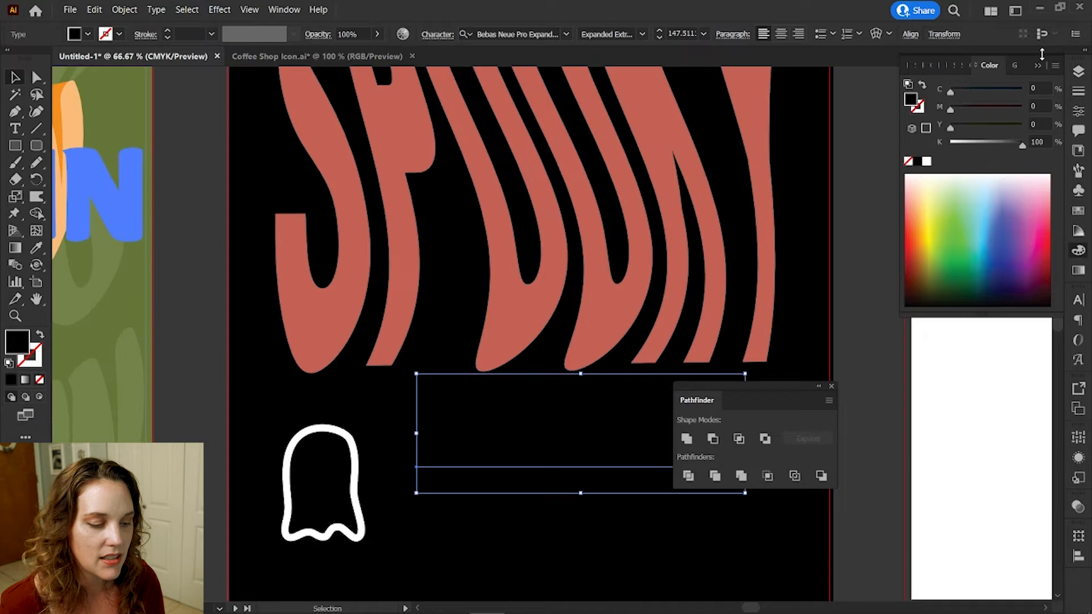
{"action": "left_click", "coordinate": [925, 162]}
Shrink the GHOULS text to about 62 pt over the ghost and widen the ghost outline to about 1.7 in.
{"action": "left_click_drag", "start_coordinate": [557, 454], "coordinate": [356, 499]}
{"action": "left_click_drag", "start_coordinate": [540, 535], "coordinate": [544, 537]}
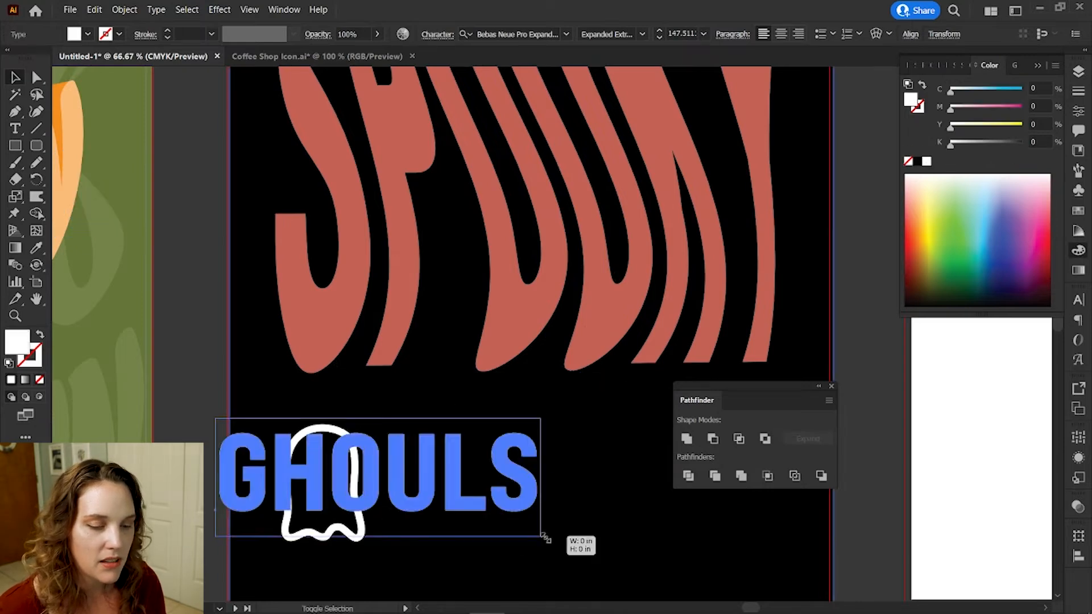
{"action": "left_click_drag", "start_coordinate": [545, 538], "coordinate": [395, 485]}
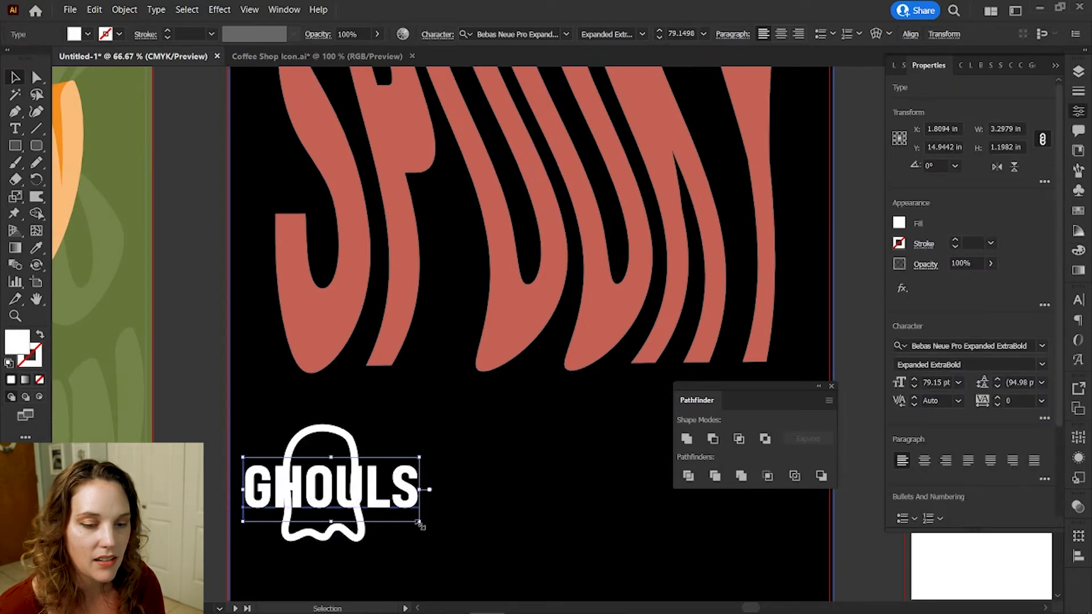
{"action": "left_click_drag", "start_coordinate": [421, 522], "coordinate": [373, 506]}
{"action": "mouse_move", "coordinate": [335, 480]}
{"action": "left_mouse_down"}
{"action": "mouse_move", "coordinate": [388, 485]}
{"action": "mouse_move", "coordinate": [378, 485]}
{"action": "left_mouse_up"}
{"action": "left_click", "coordinate": [359, 484]}
{"action": "left_click", "coordinate": [356, 472]}
{"action": "left_click_drag", "start_coordinate": [290, 451], "coordinate": [290, 449]}
Distort the GHOULS text into the ghost outline with an envelope made from the top object.
{"action": "left_click", "coordinate": [390, 493], "text": "shift"}
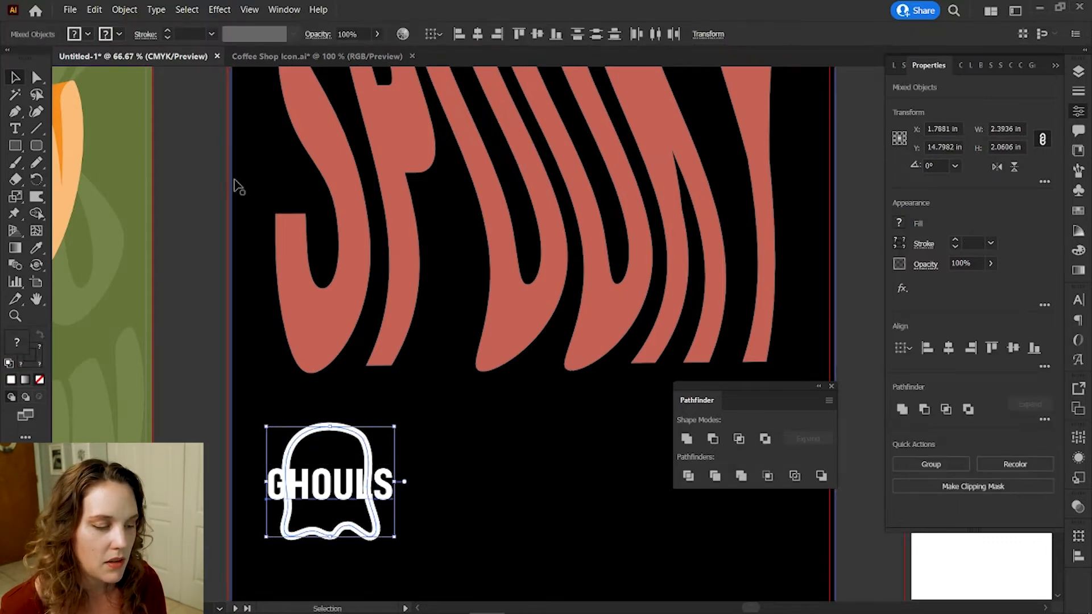
{"action": "left_click", "coordinate": [124, 10]}
{"action": "mouse_move", "coordinate": [253, 372]}
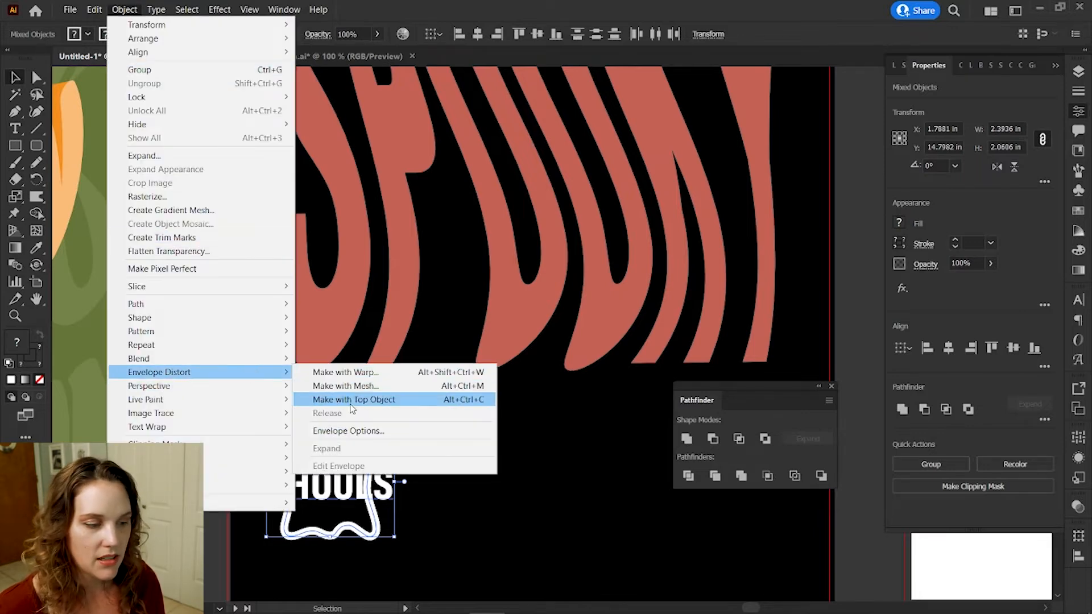
{"action": "left_click", "coordinate": [354, 401]}
{"action": "left_click", "coordinate": [202, 514]}
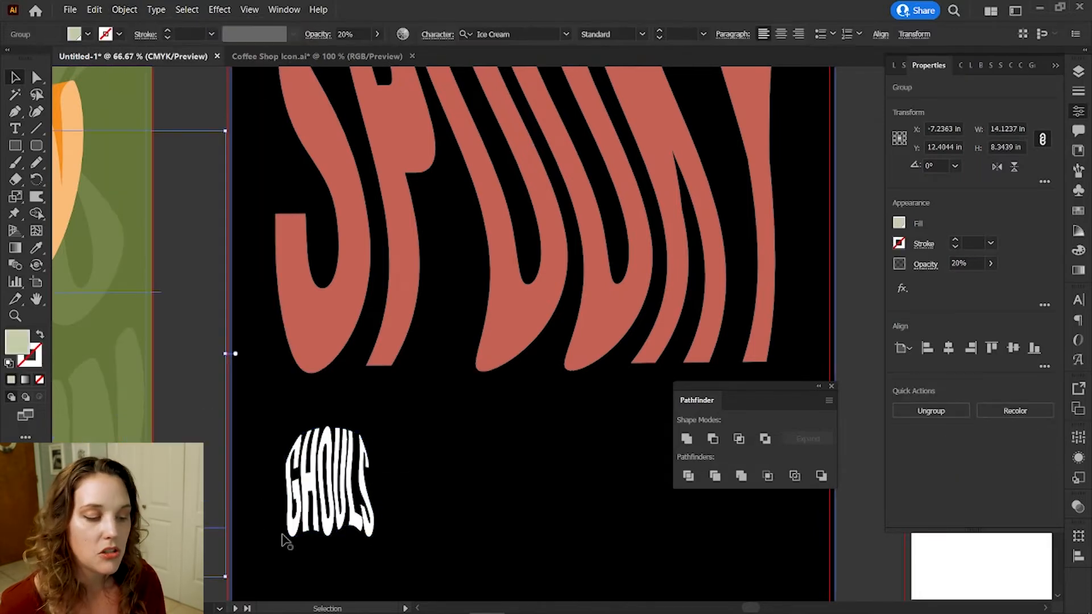
{"action": "left_click", "coordinate": [329, 517]}
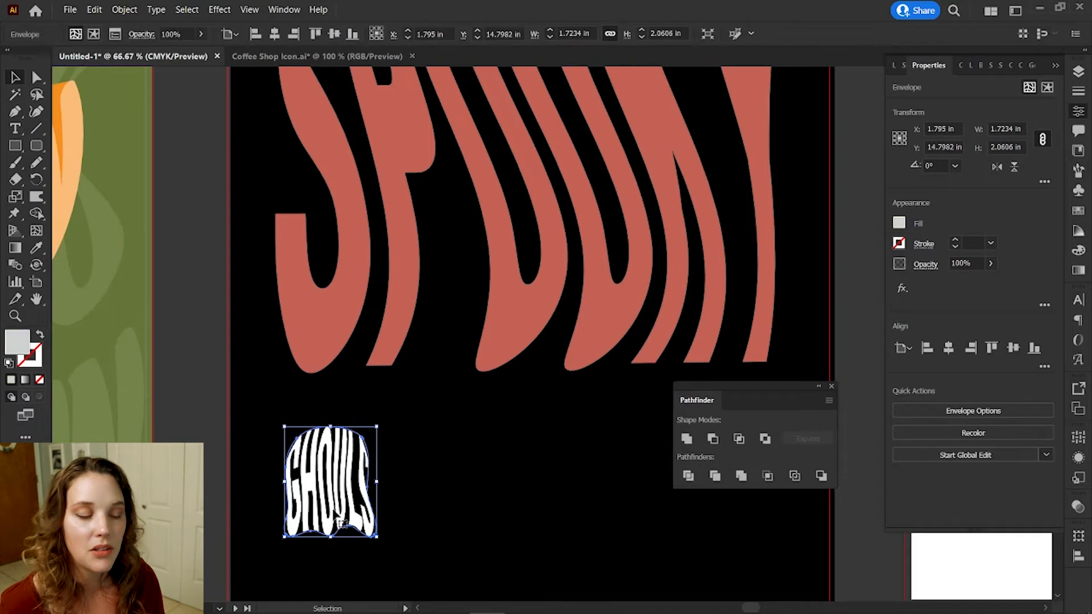
Copy the ghost-shaped GHOULS text and place duplicates above and below the SPOOKY lettering, spread across the poster.
{"action": "scroll", "coordinate": [327, 506], "scroll_direction": "down", "scroll_amount": 3}
{"action": "left_click_drag", "start_coordinate": [331, 405], "coordinate": [331, 409]}
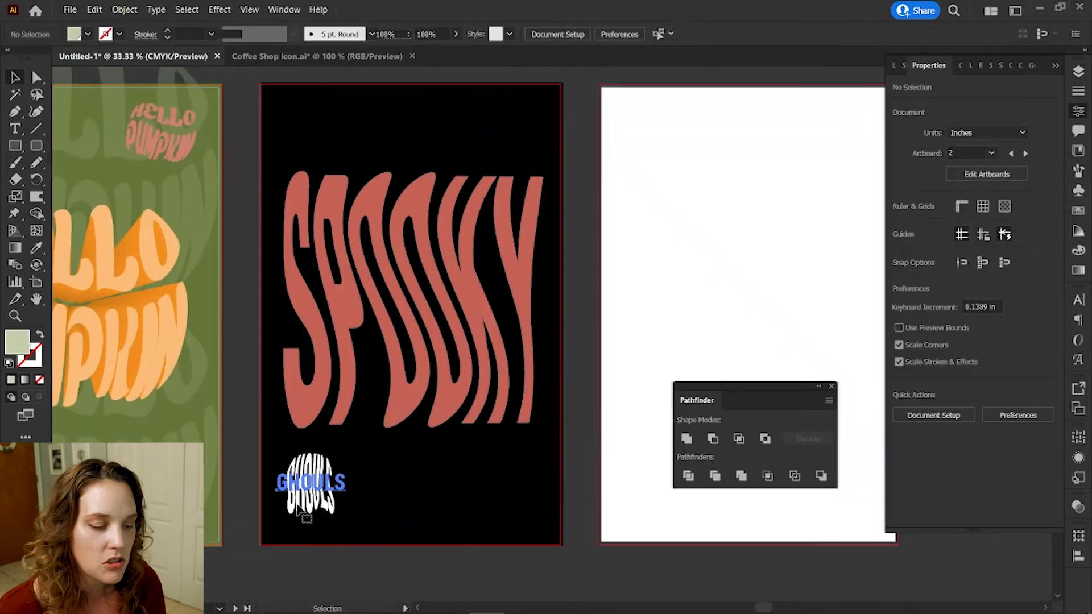
{"action": "left_click", "coordinate": [297, 506]}
{"action": "key", "text": "ctrl+c"}
{"action": "key", "text": "ctrl+v"}
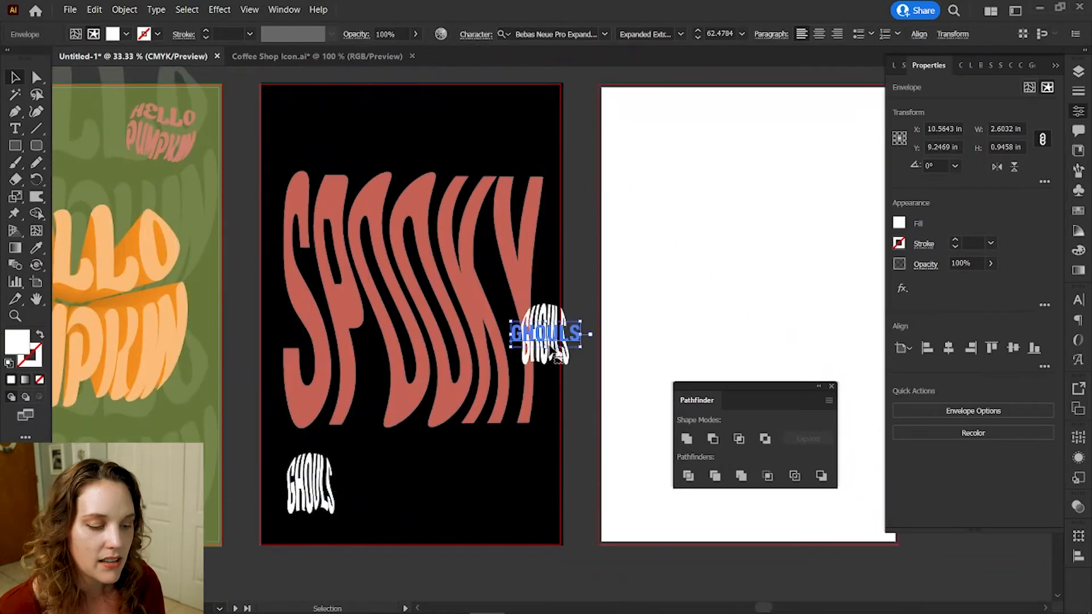
{"action": "left_click_drag", "start_coordinate": [560, 341], "coordinate": [502, 128]}
{"action": "key", "text": "ctrl+v"}
{"action": "left_click_drag", "start_coordinate": [561, 340], "coordinate": [441, 458]}
{"action": "key", "text": "ctrl+v"}
{"action": "left_click", "coordinate": [502, 149]}
{"action": "left_click_drag", "start_coordinate": [560, 341], "coordinate": [362, 142]}
{"action": "key", "text": "ctrl+v"}
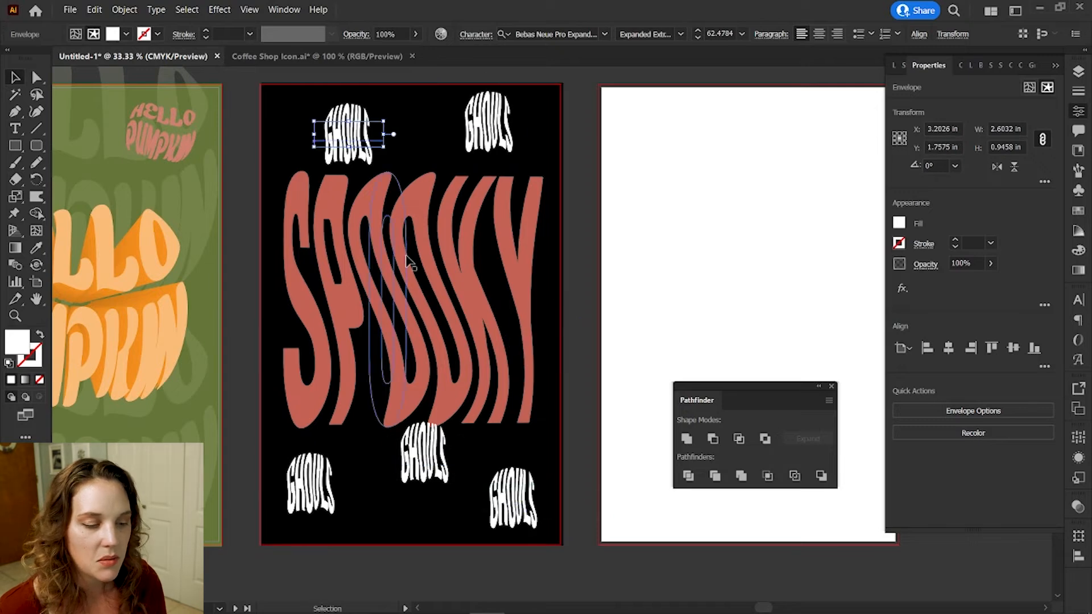
Duplicate the two upper GHOULS shapes down to the poster's middle, behind the SPOOKY lettering.
{"action": "left_click", "coordinate": [499, 133], "text": "shift"}
{"action": "left_click_drag", "start_coordinate": [499, 134], "coordinate": [497, 299]}
Nudge the GHOULS copy behind the P up and right toward the first O of SPOOKY.
{"action": "left_click", "coordinate": [364, 328]}
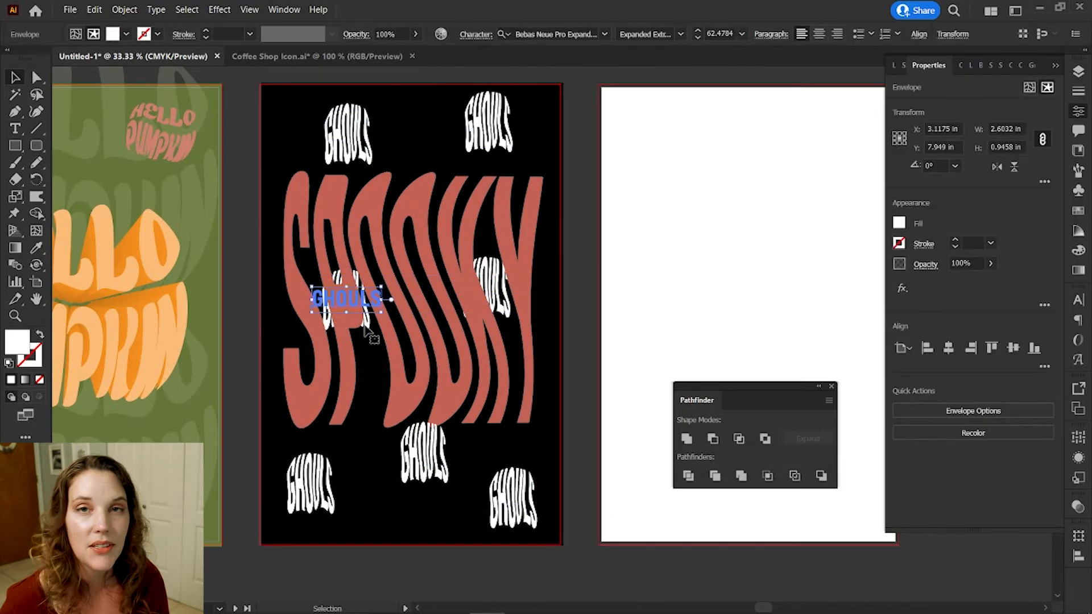
{"action": "key", "text": "shift+Up"}
{"action": "key", "text": "shift+Up"}
{"action": "key", "text": "shift+Up"}
{"action": "key", "text": "shift+Up"}
{"action": "key", "text": "shift+Up"}
{"action": "key", "text": "shift+Up"}
{"action": "key", "text": "shift+Up"}
{"action": "key", "text": "shift+Up"}
{"action": "key", "text": "shift+Right"}
{"action": "key", "text": "shift+Right"}
{"action": "key", "text": "shift+Right"}
{"action": "key", "text": "shift+Right"}
{"action": "key", "text": "shift+Right"}
{"action": "key", "text": "shift+Right"}
{"action": "key", "text": "shift+Right"}
{"action": "key", "text": "shift+Right"}
{"action": "key", "text": "shift+Right"}
Nudge the GHOULS copy behind the K down and slightly left.
{"action": "left_click", "coordinate": [508, 313]}
{"action": "left_click", "coordinate": [493, 288]}
{"action": "key", "text": "shift+Left"}
{"action": "key", "text": "shift+Down"}
{"action": "key", "text": "shift+Down"}
{"action": "key", "text": "shift+Down"}
{"action": "key", "text": "shift+Down"}
{"action": "key", "text": "shift+Down"}
{"action": "key", "text": "shift+Down"}
{"action": "key", "text": "shift+Down"}
{"action": "key", "text": "shift+Down"}
{"action": "key", "text": "shift+Down"}
{"action": "key", "text": "shift+Down"}
{"action": "key", "text": "shift+Down"}
Shift the upper-left and bottom-middle GHOULS copies left and duplicate the lower-left one up behind the S.
{"action": "left_click_drag", "start_coordinate": [363, 133], "coordinate": [326, 132]}
{"action": "left_click_drag", "start_coordinate": [438, 476], "coordinate": [407, 453]}
{"action": "left_click", "coordinate": [326, 483]}
{"action": "left_click_drag", "start_coordinate": [319, 481], "coordinate": [307, 351]}
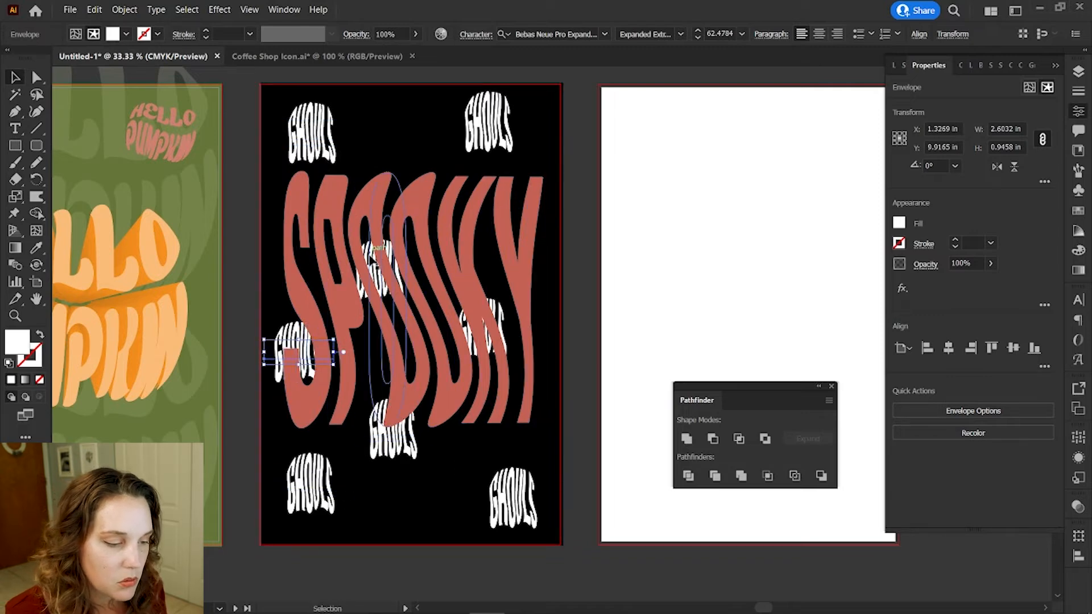
Nudge the GHOULS copy behind the two O's farther up, to about Y 5.87 in.
{"action": "left_click", "coordinate": [364, 294]}
{"action": "key", "text": "shift+Up"}
{"action": "key", "text": "shift+Up"}
{"action": "key", "text": "shift+Up"}
{"action": "key", "text": "shift+Up"}
{"action": "key", "text": "shift+Up"}
{"action": "key", "text": "shift+Up"}
{"action": "key", "text": "shift+Up"}
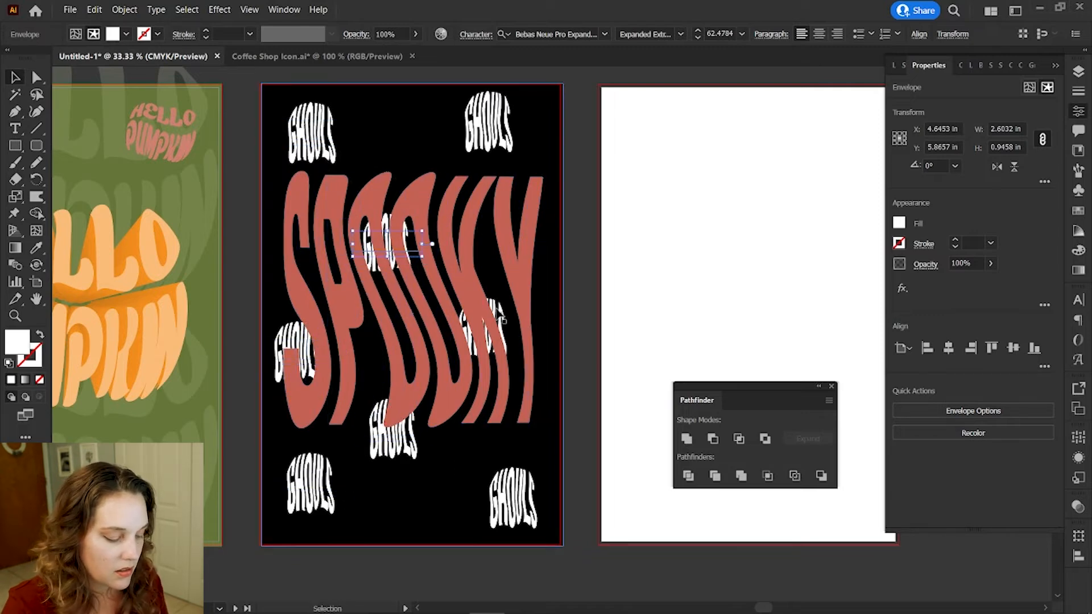
Change the text of the envelope behind the K and Y to GHOSTS.
{"action": "double_click", "coordinate": [507, 314]}
{"action": "left_click", "coordinate": [527, 320]}
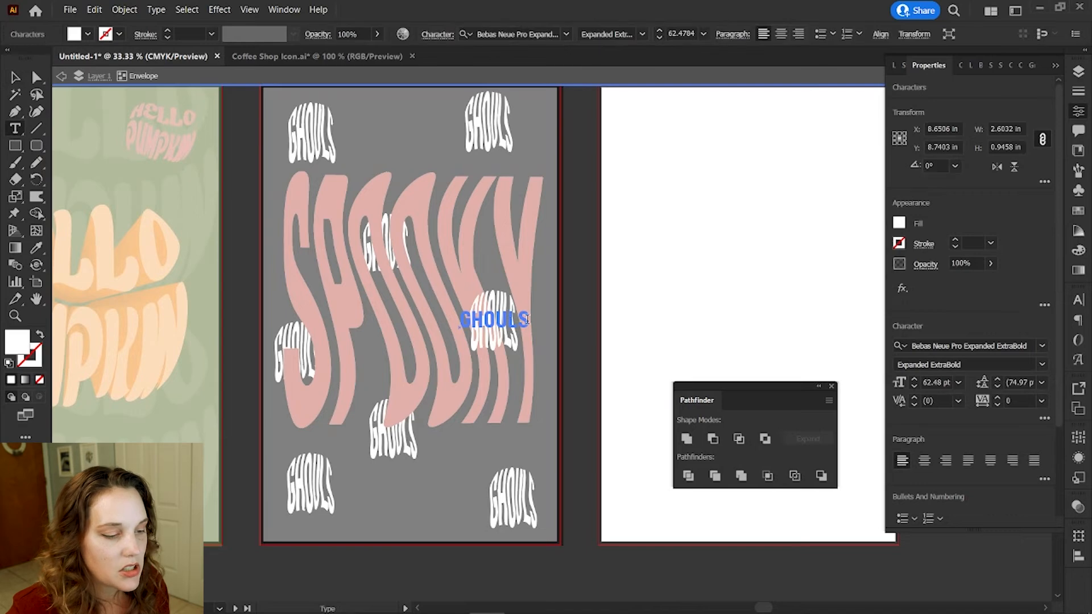
{"action": "type", "text": "sts"}
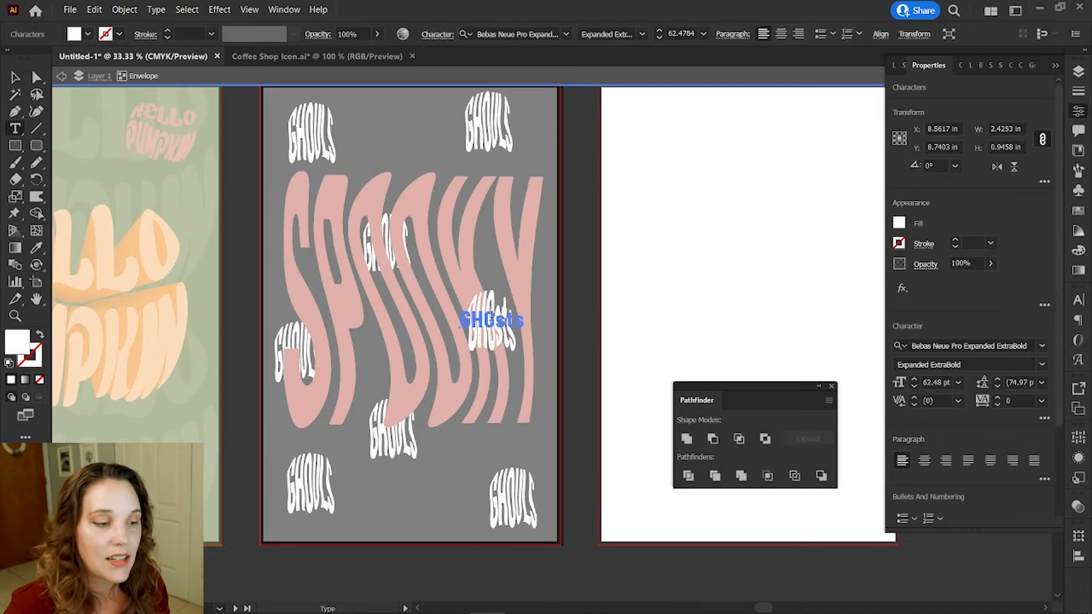
{"action": "key", "text": "Escape"}
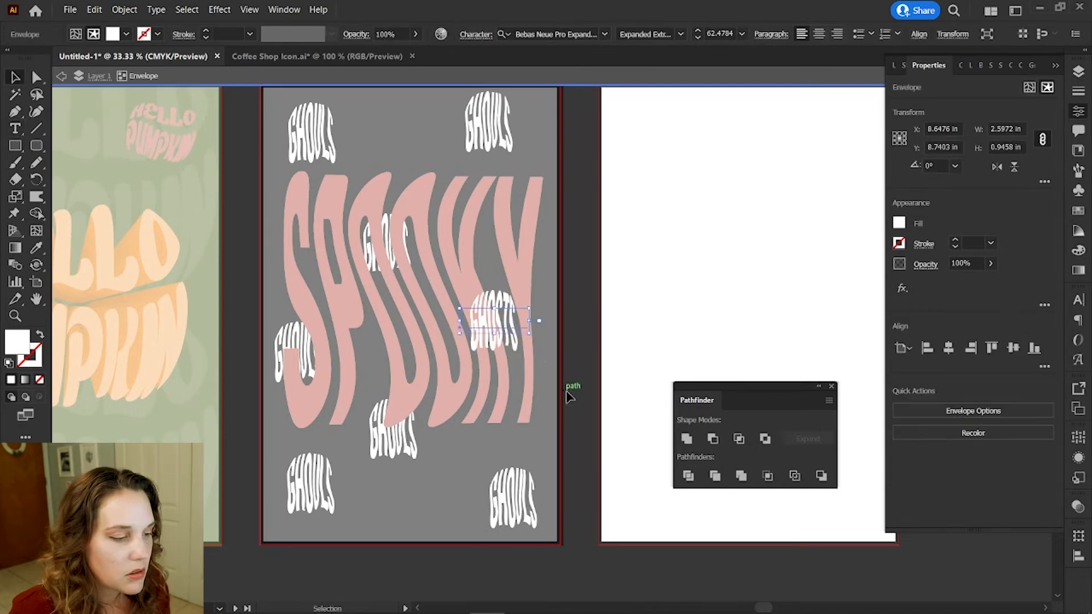
Leave the GHOSTS envelope and recolour the front SPOOKY lettering with the pale cream swatch.
{"action": "left_click", "coordinate": [62, 76]}
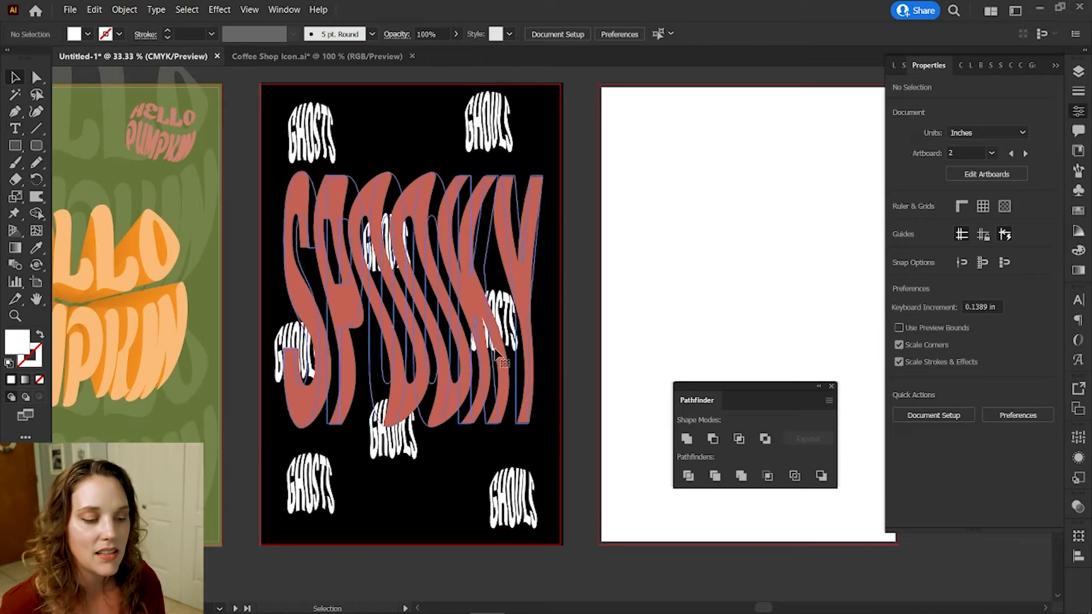
{"action": "left_click", "coordinate": [508, 370]}
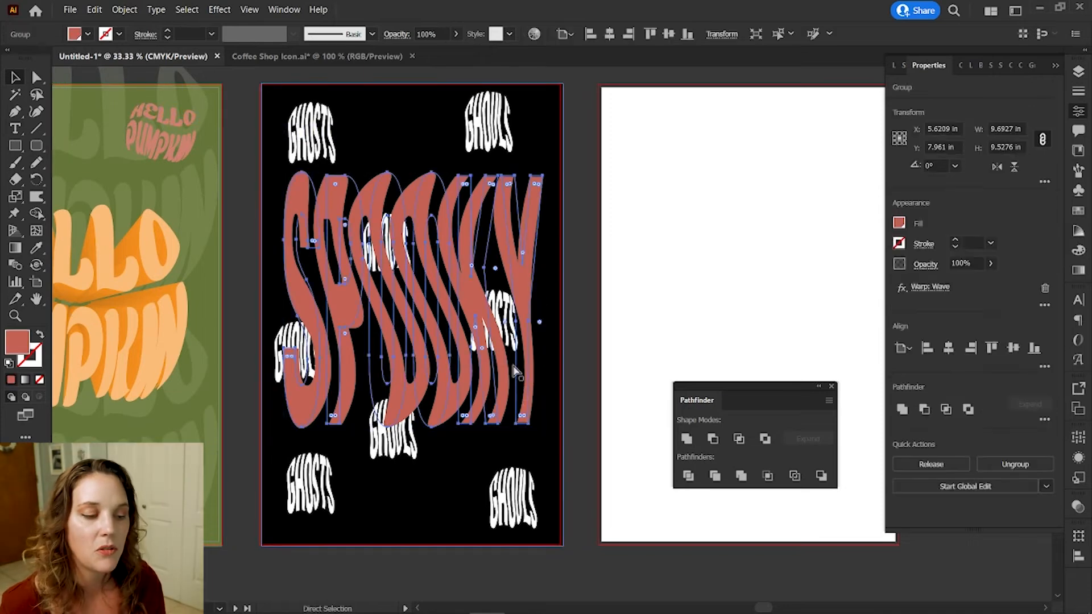
{"action": "key", "text": "v"}
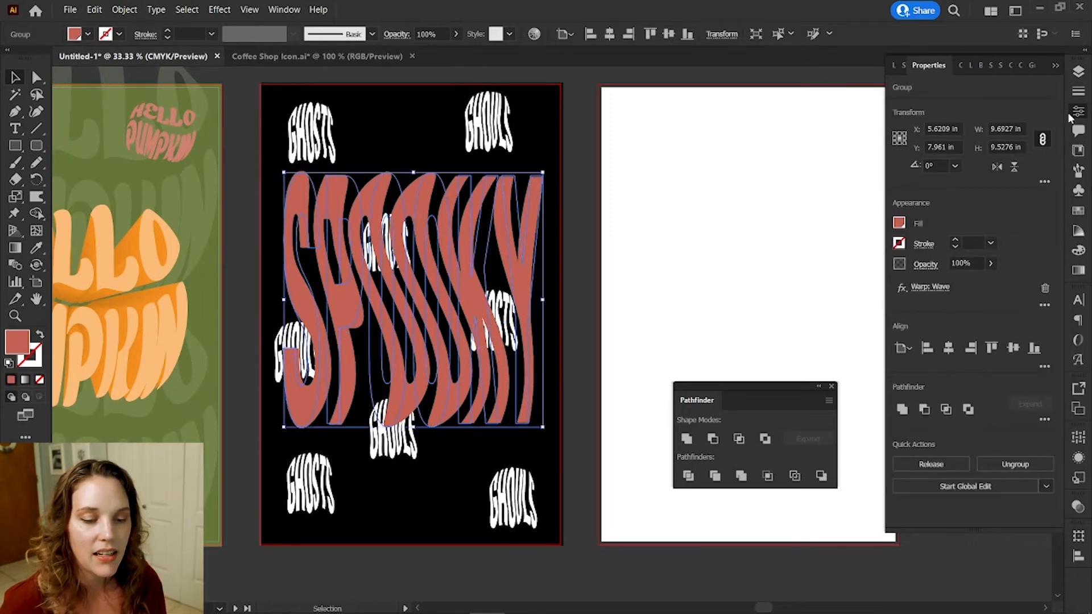
{"action": "left_click", "coordinate": [1082, 211]}
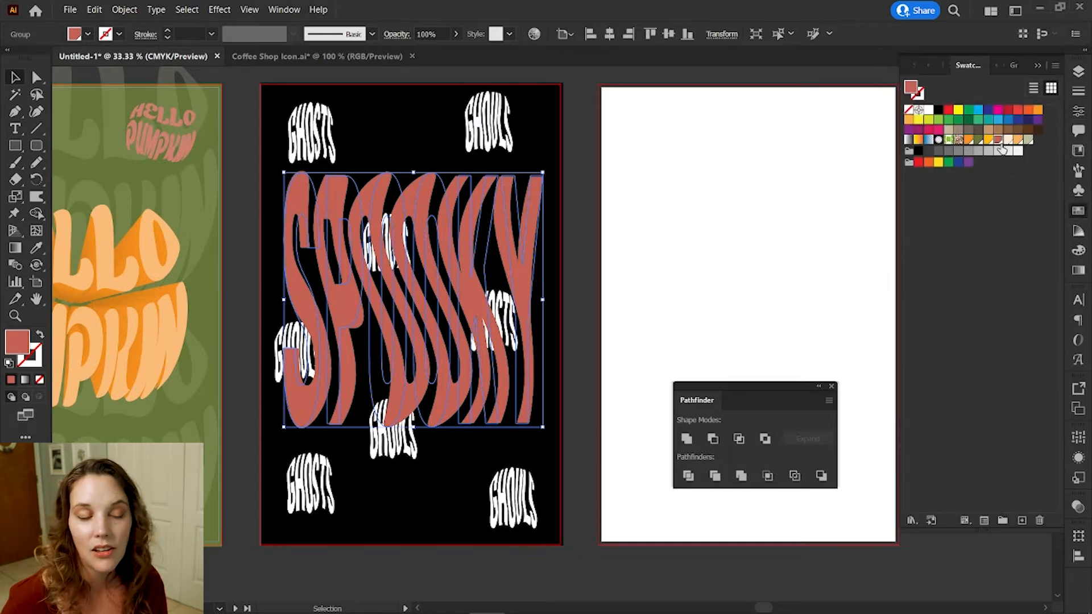
{"action": "left_click", "coordinate": [1007, 141]}
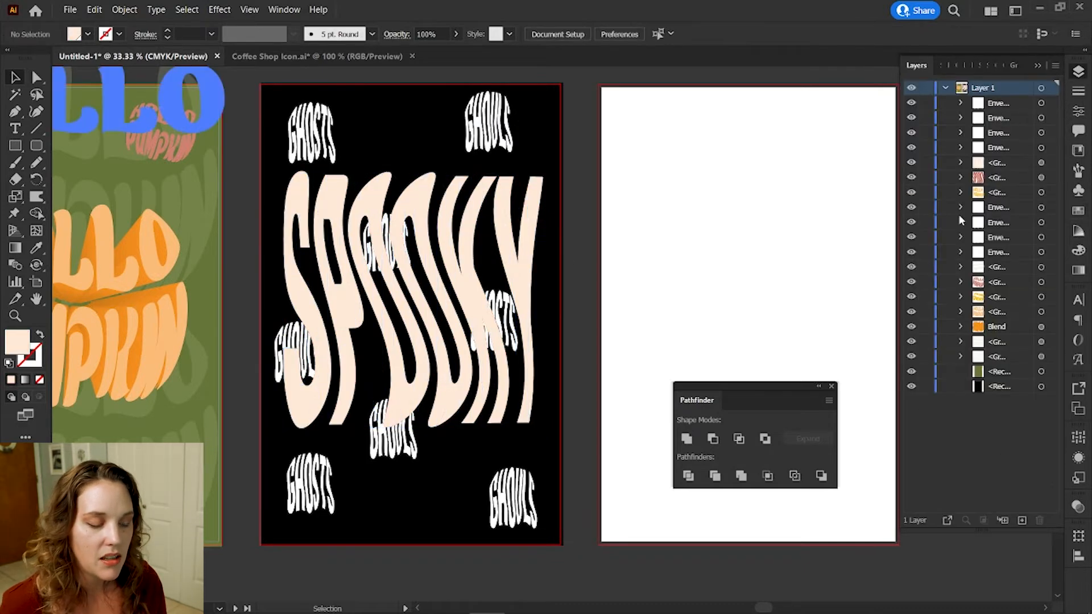
Scale the red SPOOKY copy behind the cream lettering down to a tiny word at the lettering's centre.
{"action": "left_click", "coordinate": [1041, 162]}
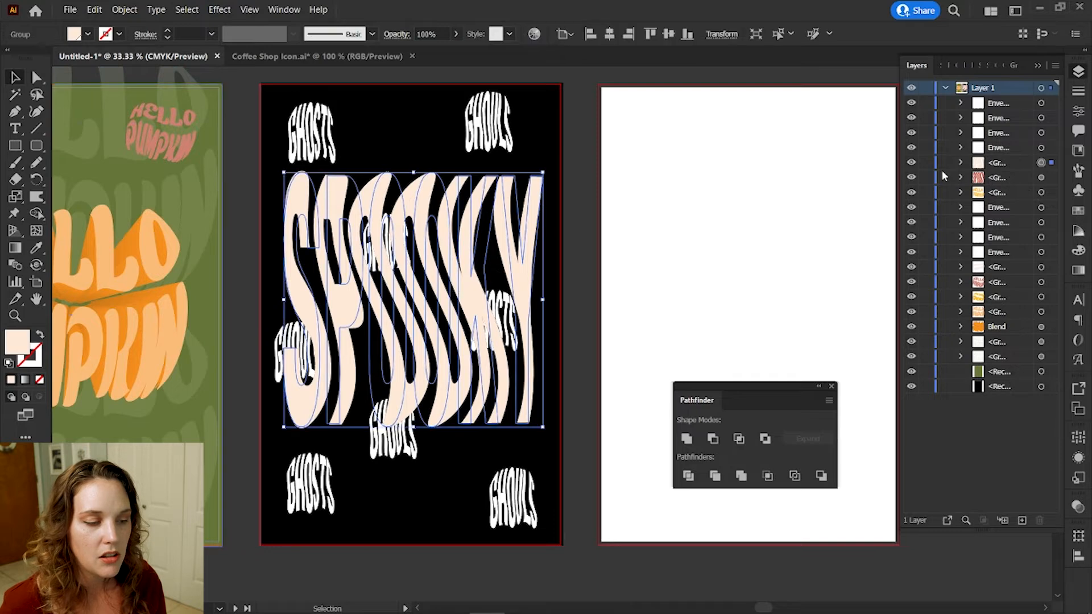
{"action": "left_click", "coordinate": [1041, 177]}
{"action": "left_click_drag", "start_coordinate": [542, 426], "coordinate": [434, 357]}
Blend the cream SPOOKY lettering with the tiny red SPOOKY copy to form a receding trail.
{"action": "left_click", "coordinate": [449, 348], "text": "shift"}
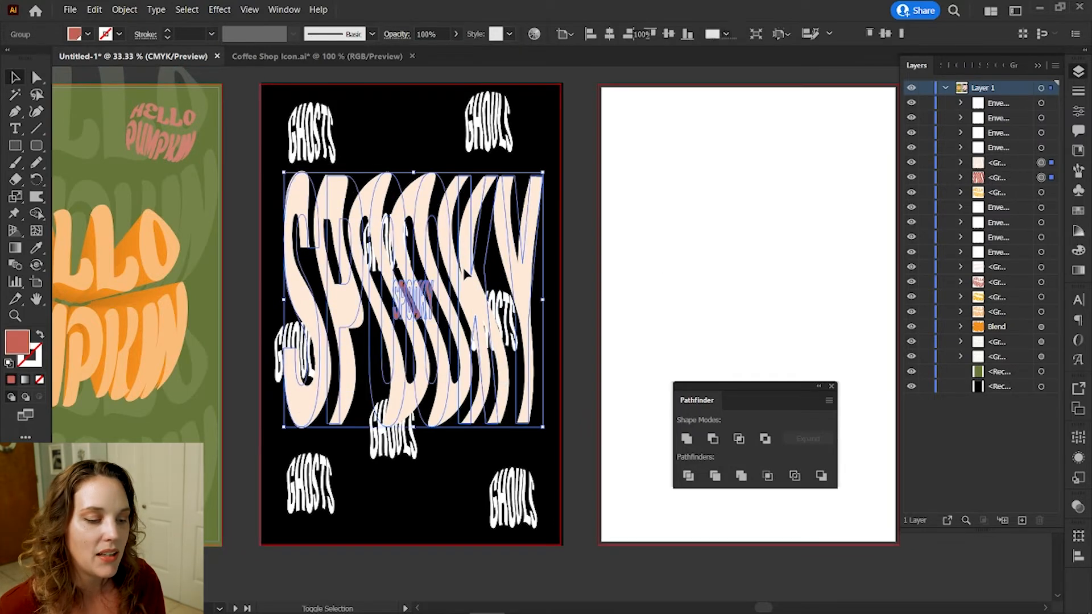
{"action": "left_click", "coordinate": [124, 9]}
{"action": "mouse_move", "coordinate": [233, 356]}
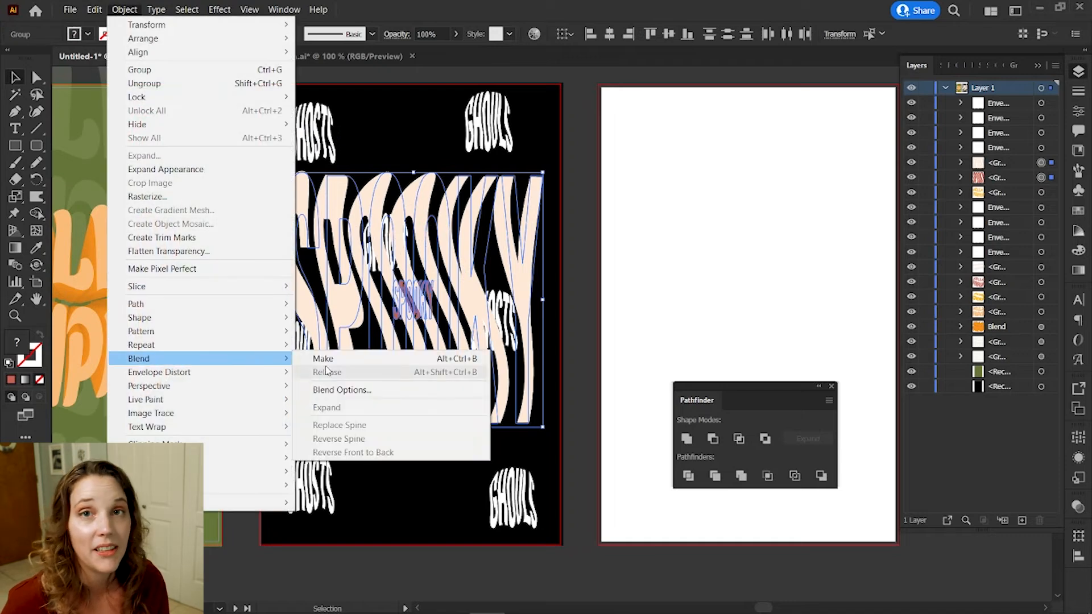
{"action": "left_click", "coordinate": [322, 356]}
{"action": "left_click", "coordinate": [572, 329]}
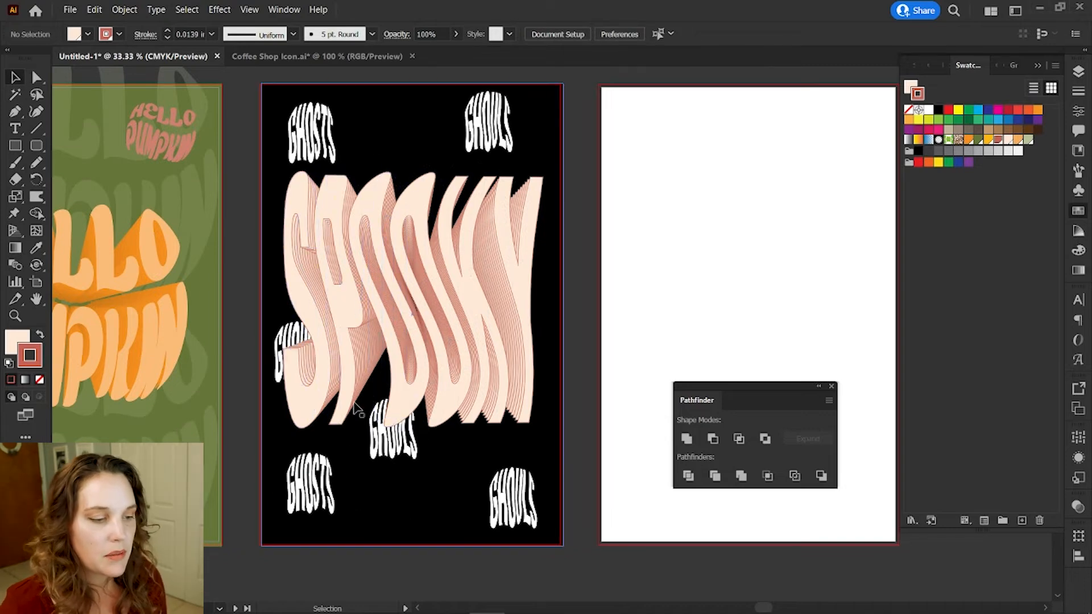
Shift the bottom-middle GHOULS word right and duplicate the lower-left GHOSTS word straight down, past the poster's bottom edge.
{"action": "left_click_drag", "start_coordinate": [405, 432], "coordinate": [419, 425]}
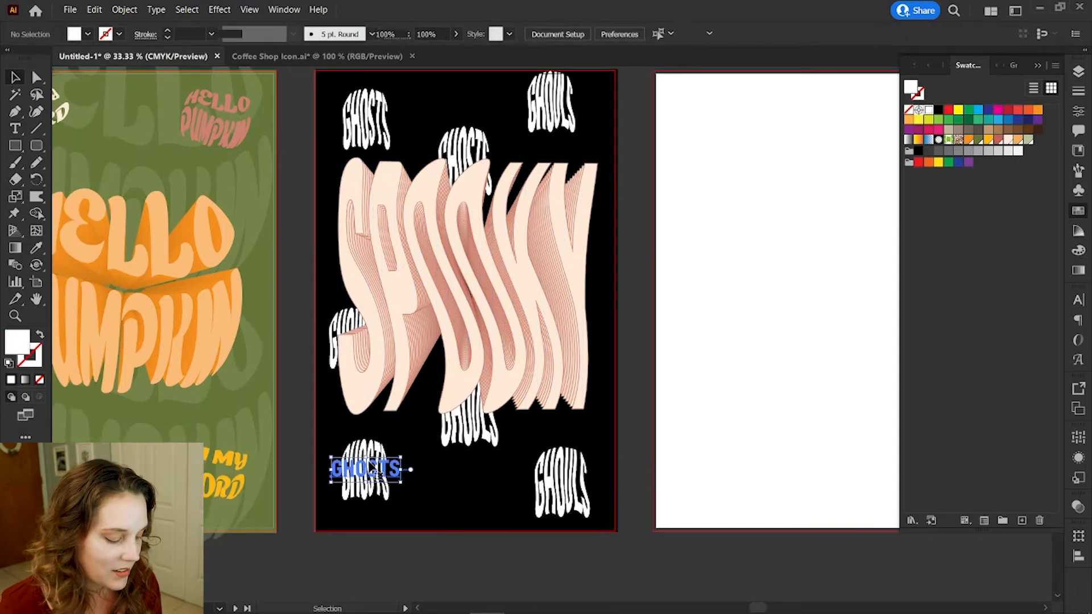
{"action": "left_click", "coordinate": [376, 471]}
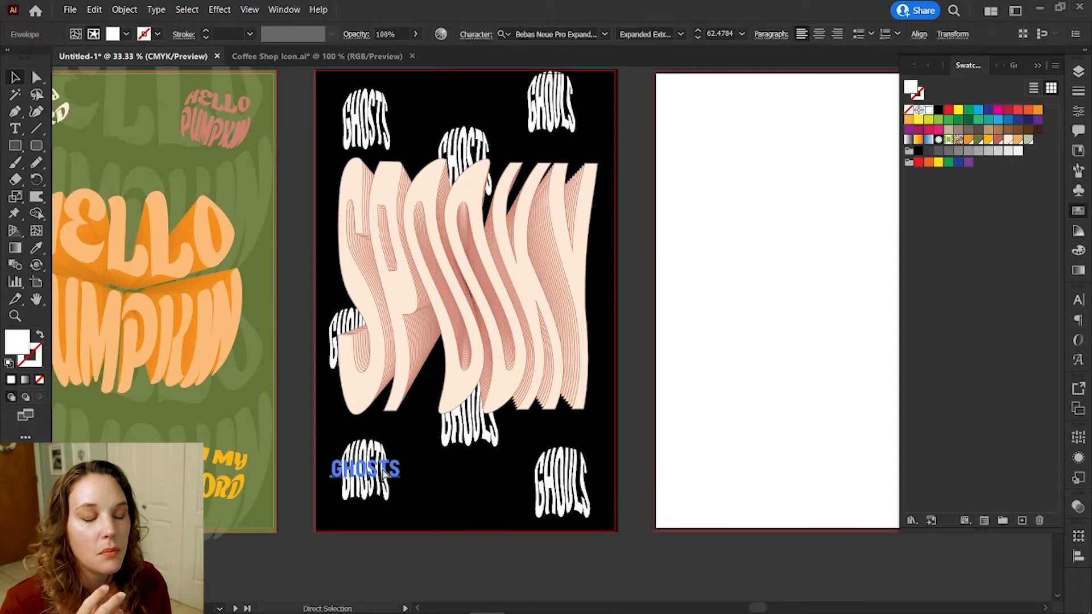
{"action": "left_click_drag", "start_coordinate": [385, 476], "coordinate": [373, 556]}
Blend the lower-left GHOSTS word with its copy below the artboard.
{"action": "left_click", "coordinate": [364, 469], "text": "shift"}
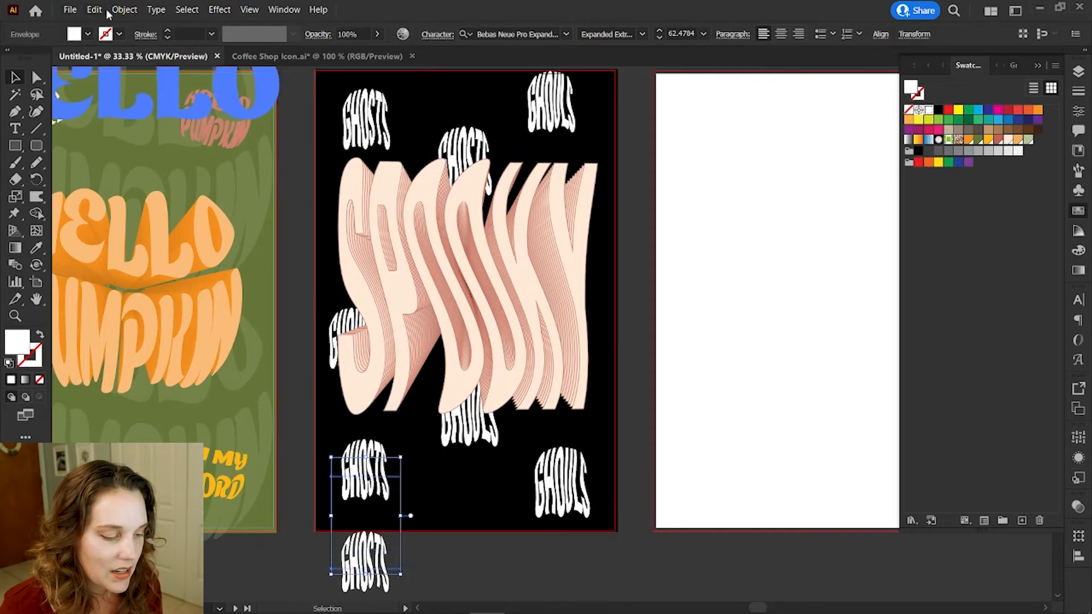
{"action": "left_click", "coordinate": [124, 9]}
{"action": "mouse_move", "coordinate": [253, 358]}
{"action": "left_click", "coordinate": [360, 359]}
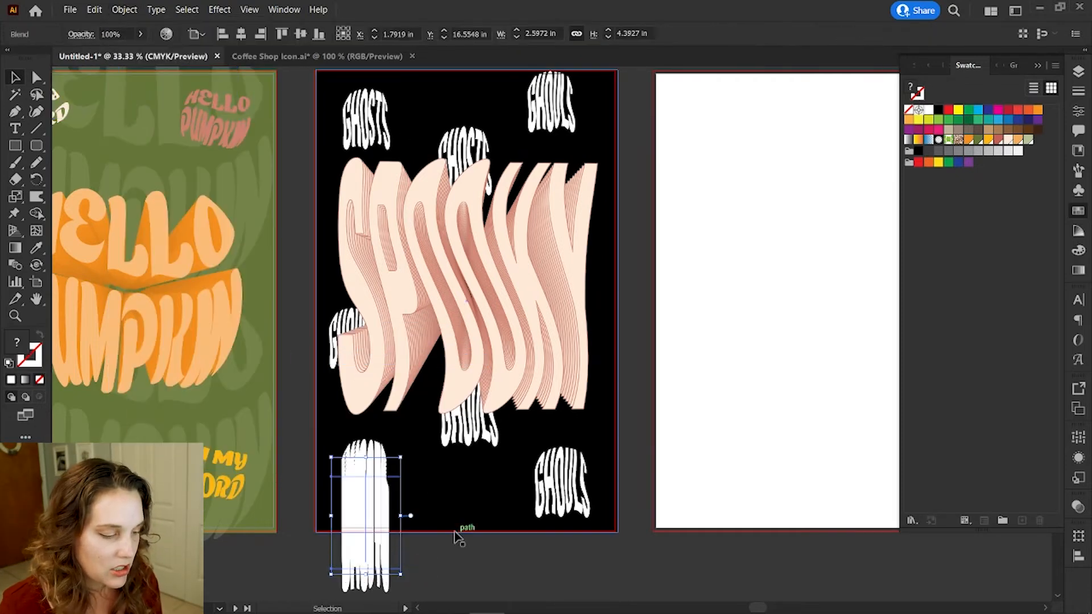
{"action": "left_click", "coordinate": [448, 556]}
Try a light grey stroke on the upper GHOSTS word inside the blend.
{"action": "left_click", "coordinate": [372, 495]}
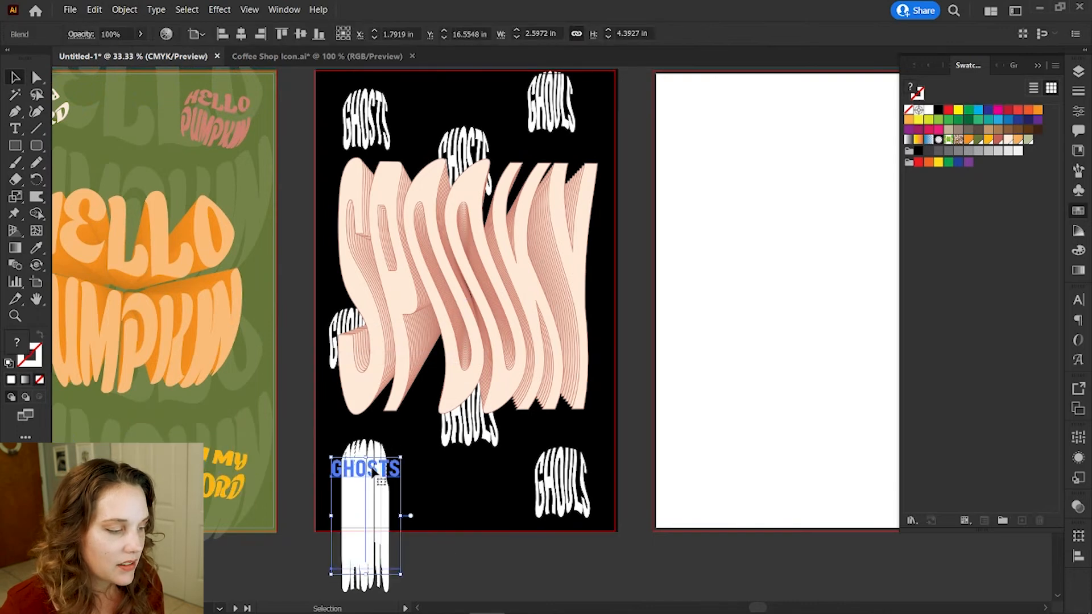
{"action": "double_click", "coordinate": [373, 472]}
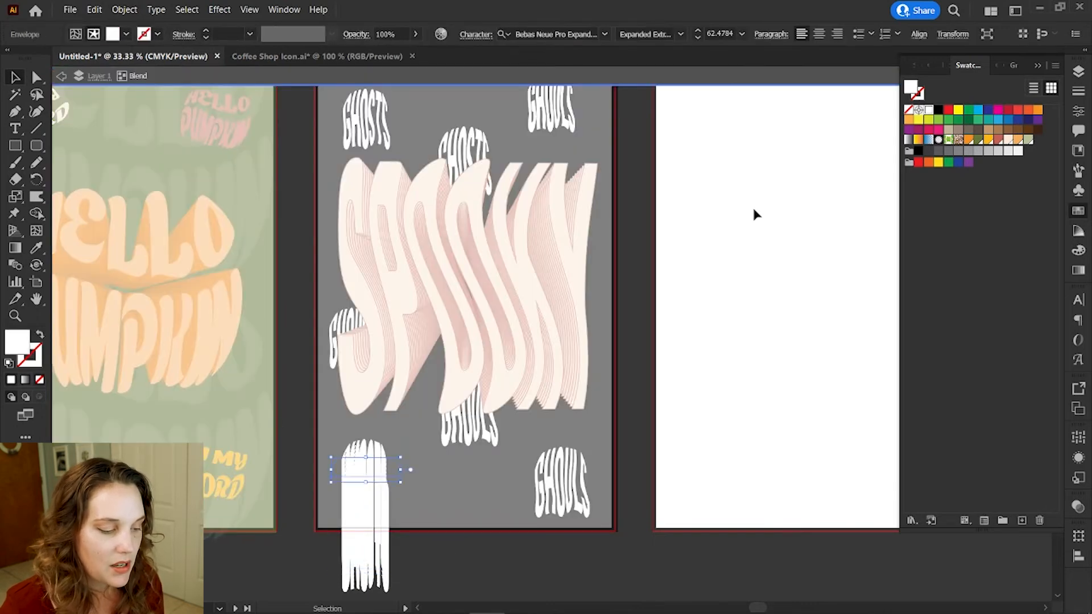
{"action": "left_click", "coordinate": [1007, 151]}
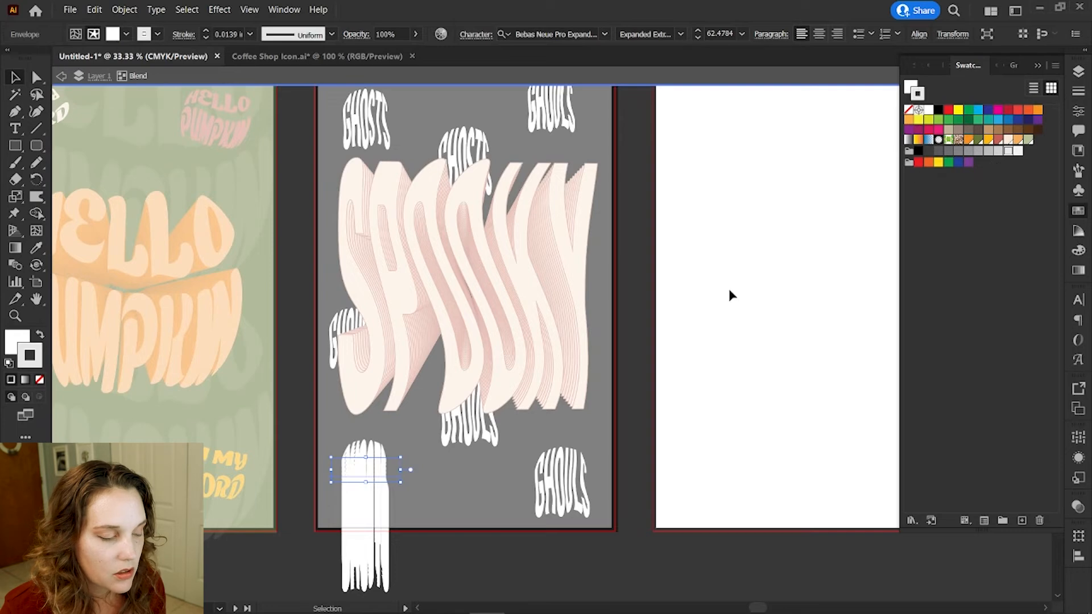
{"action": "left_click", "coordinate": [61, 76]}
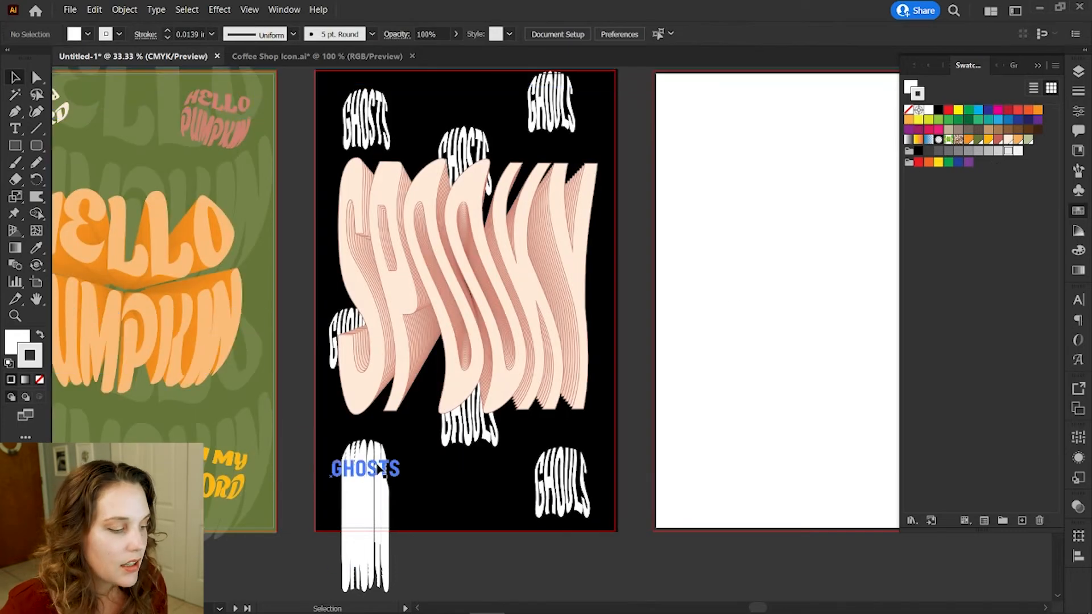
Set the GHOSTS blend's spacing to 22 specified steps.
{"action": "left_click", "coordinate": [378, 469]}
{"action": "left_click", "coordinate": [124, 10]}
{"action": "mouse_move", "coordinate": [146, 359]}
{"action": "left_click", "coordinate": [364, 398]}
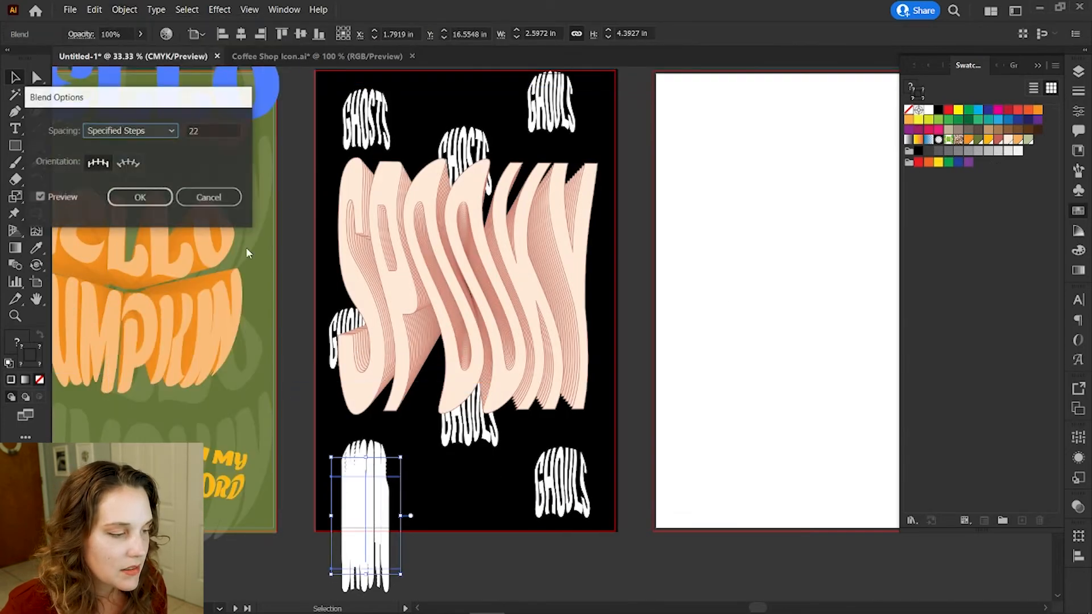
{"action": "key", "text": "Return"}
{"action": "left_click", "coordinate": [1078, 111]}
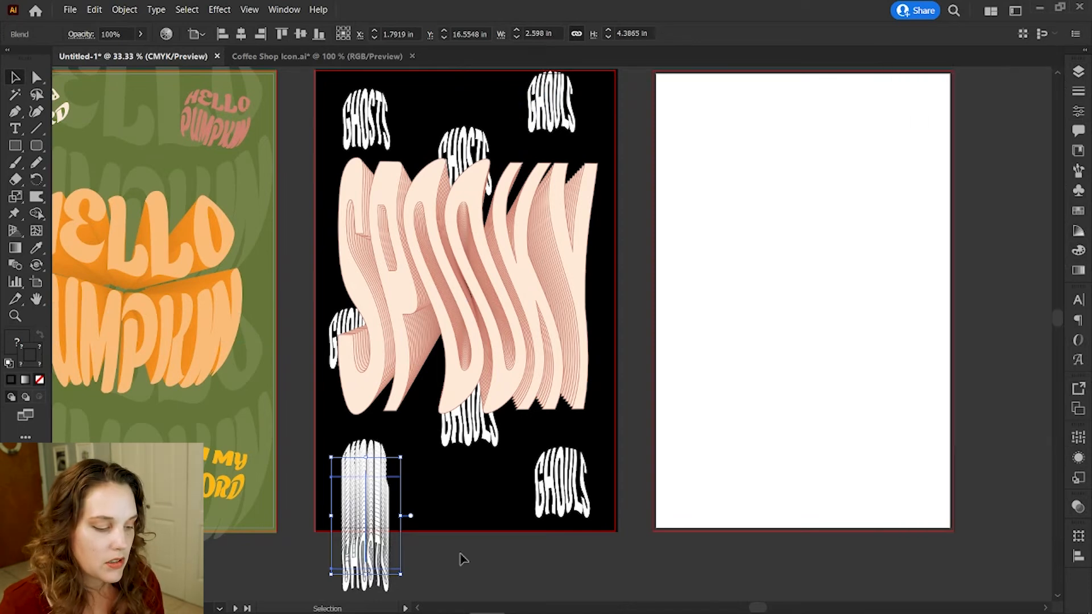
{"action": "left_click", "coordinate": [461, 559]}
Move the GHOSTS blend up inside the poster's lower-left corner, to about X 1.73 in, Y 14.02 in.
{"action": "scroll", "coordinate": [453, 551], "scroll_direction": "down", "scroll_amount": 3}
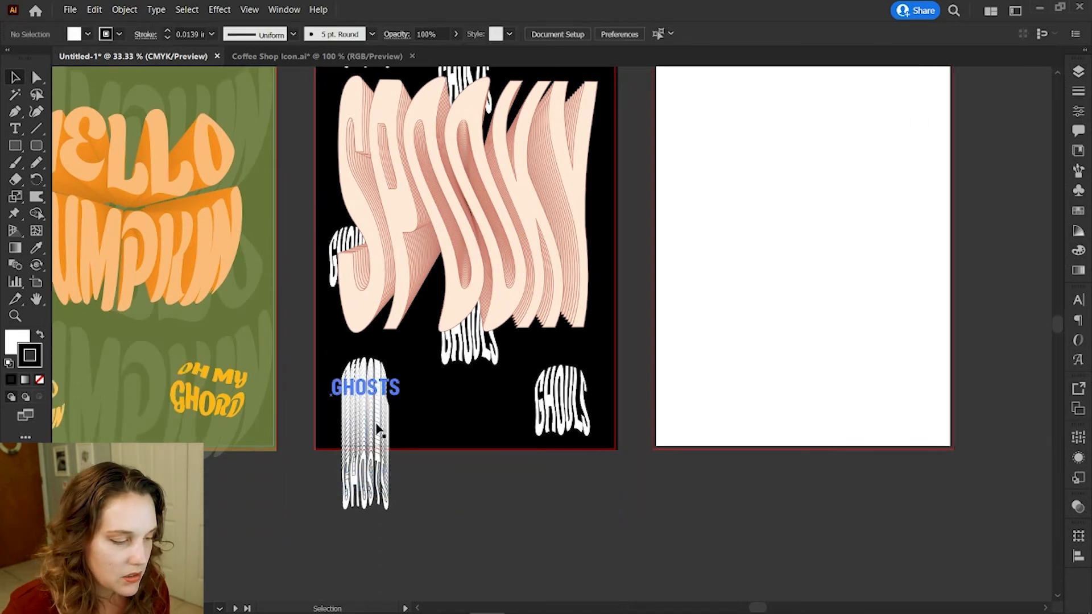
{"action": "left_click", "coordinate": [369, 475]}
{"action": "left_click", "coordinate": [125, 9]}
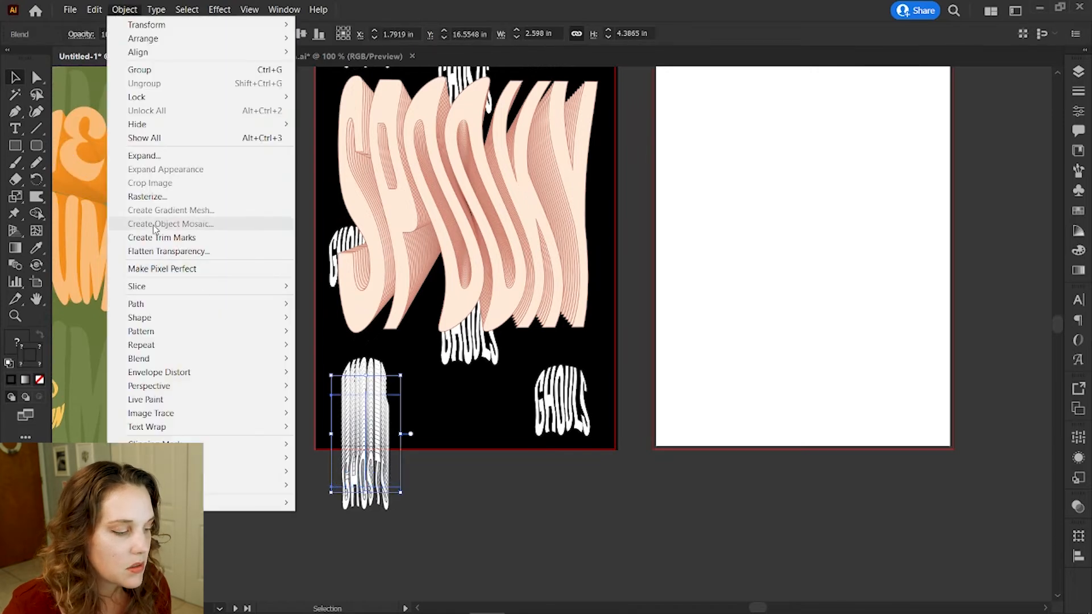
{"action": "mouse_move", "coordinate": [271, 373]}
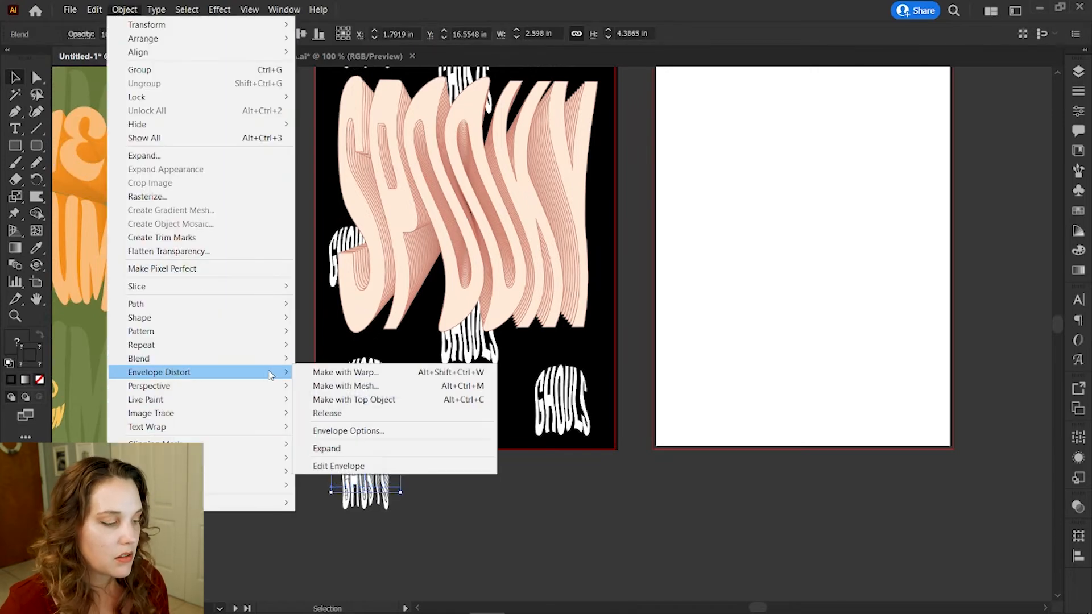
{"action": "left_click", "coordinate": [386, 453]}
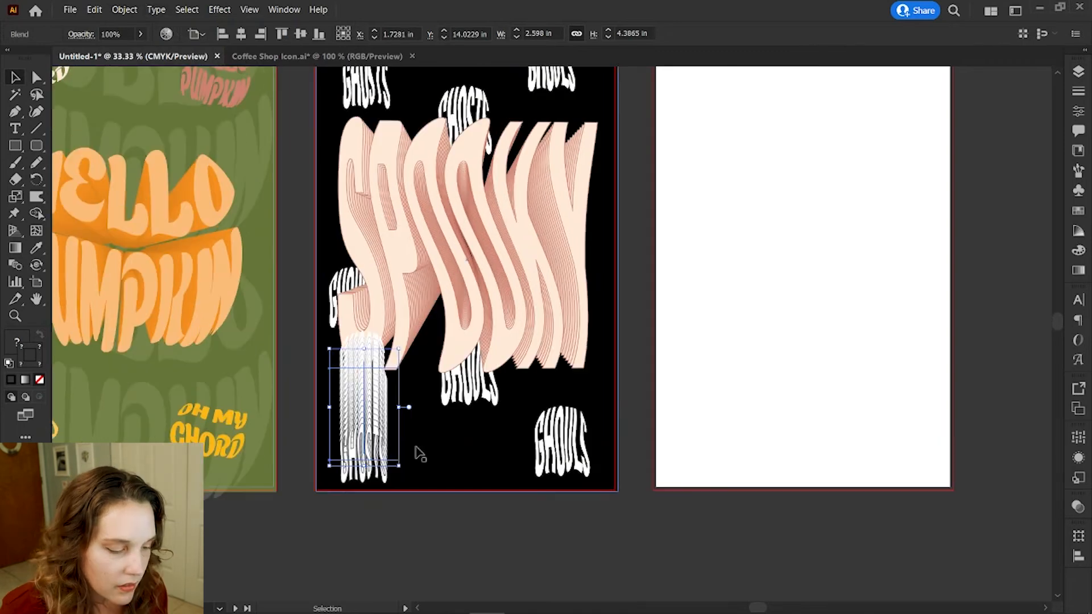
Inside the GHOSTS blend, move the outlined lower word up and the upper word slightly right to shorten and slant the trail.
{"action": "key", "text": "z"}
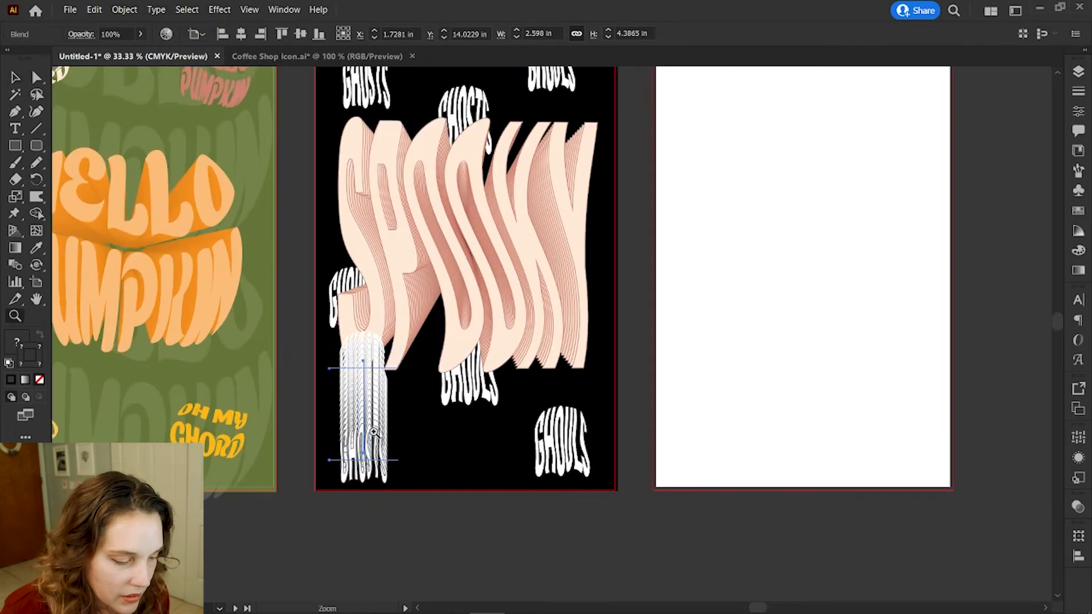
{"action": "left_click", "coordinate": [361, 423]}
{"action": "left_click", "coordinate": [545, 353]}
{"action": "left_click", "coordinate": [549, 341]}
{"action": "left_click_drag", "start_coordinate": [571, 243], "coordinate": [477, 324]}
{"action": "key", "text": "a"}
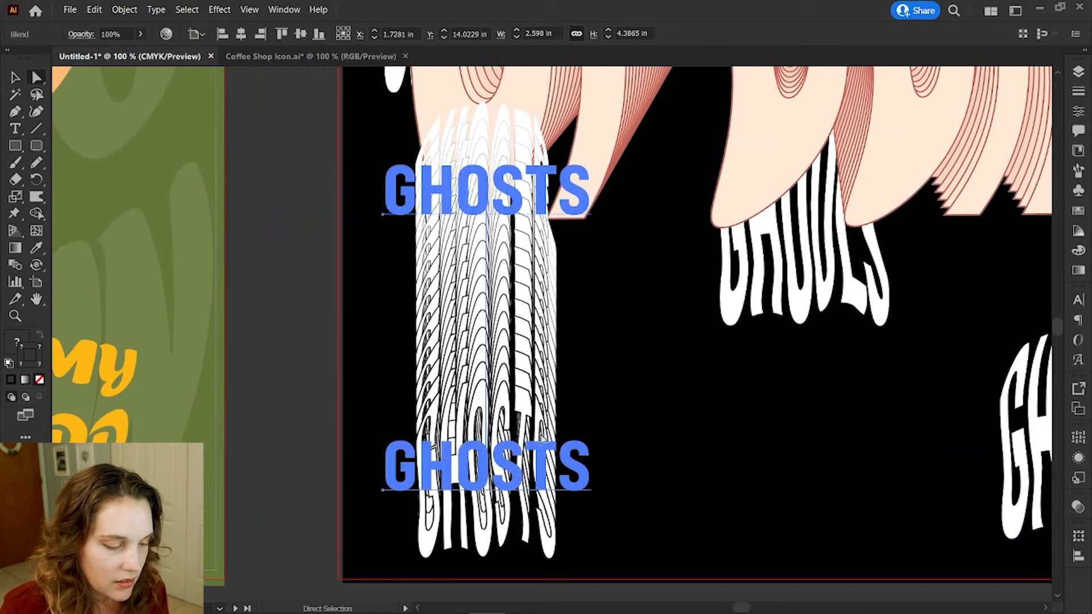
{"action": "key", "text": "v"}
{"action": "double_click", "coordinate": [526, 486]}
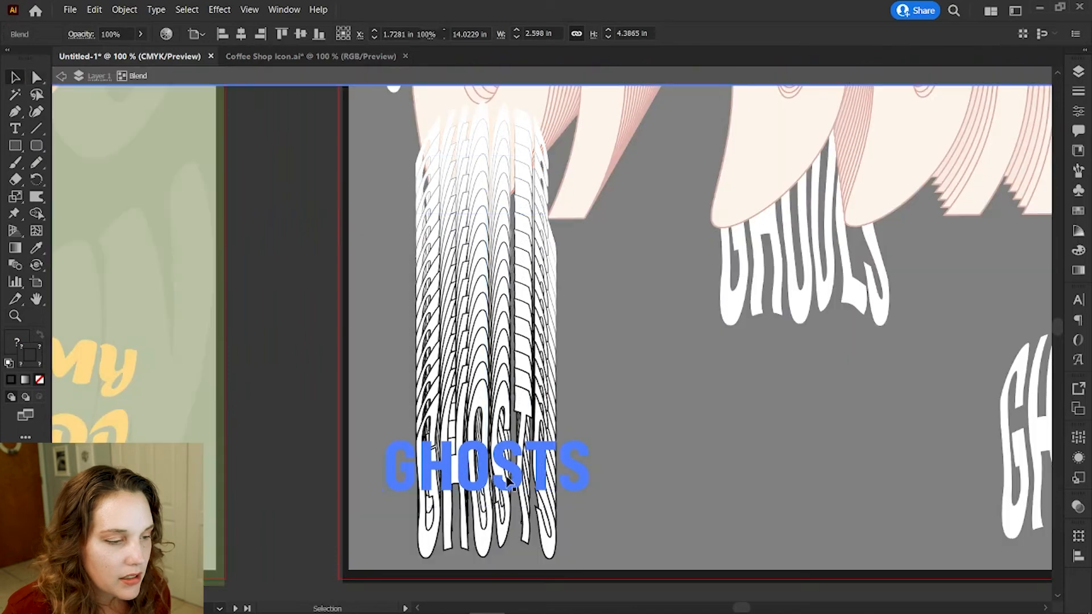
{"action": "left_click_drag", "start_coordinate": [526, 486], "coordinate": [512, 386]}
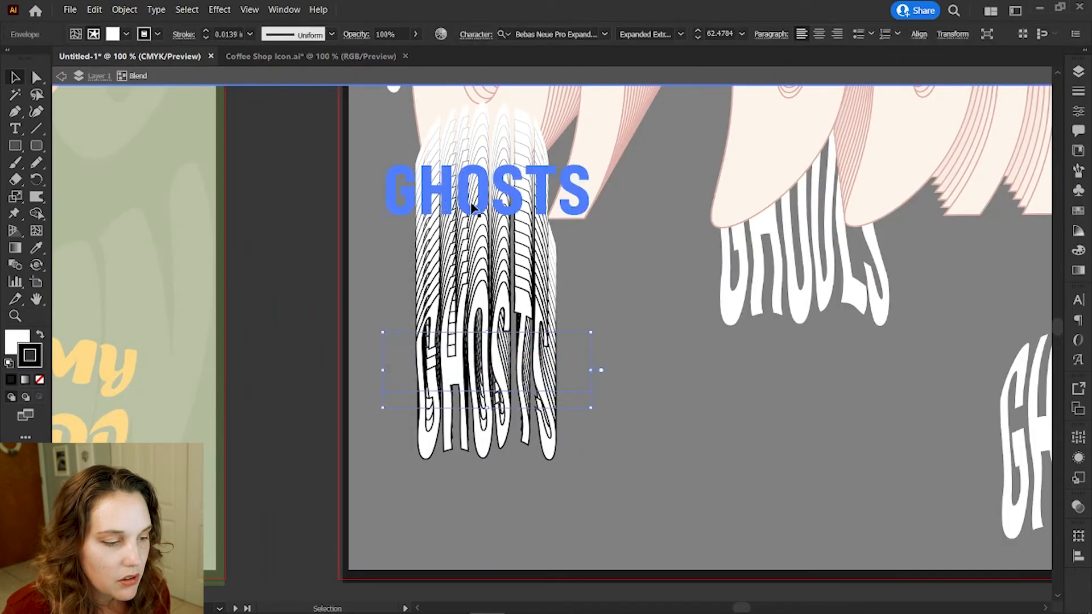
{"action": "mouse_move", "coordinate": [502, 202]}
{"action": "left_mouse_down"}
{"action": "mouse_move", "coordinate": [501, 259]}
{"action": "mouse_move", "coordinate": [514, 204]}
{"action": "left_mouse_up"}
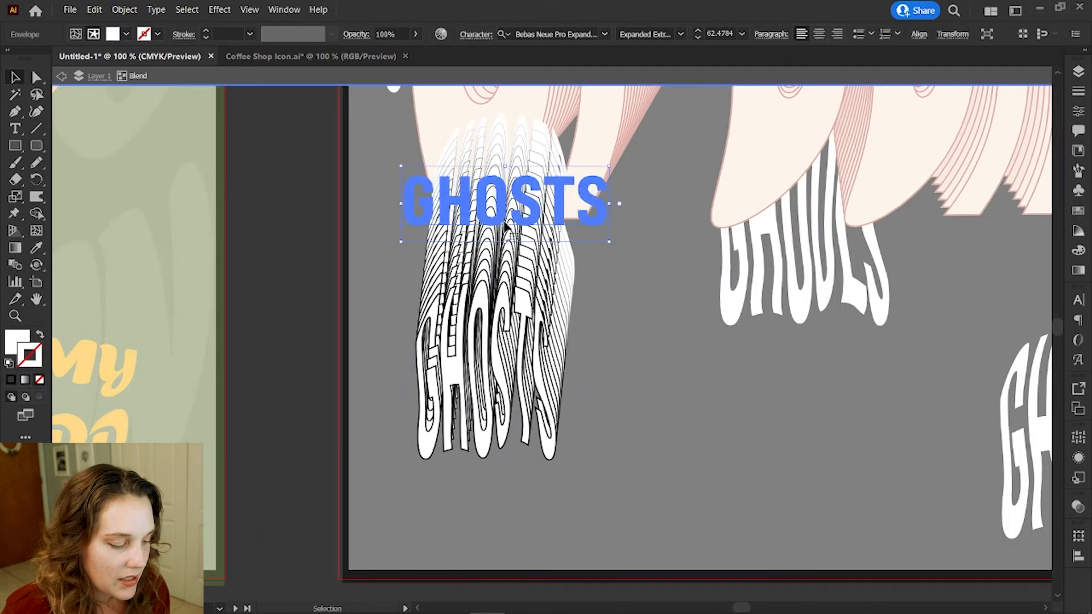
{"action": "left_click", "coordinate": [62, 76]}
Move the shortened GHOSTS blend down, clear of the SPOOKY lettering and near the poster's bottom edge.
{"action": "left_click_drag", "start_coordinate": [495, 330], "coordinate": [496, 446]}
{"action": "left_click", "coordinate": [300, 437]}
{"action": "left_click", "coordinate": [305, 589]}
Nudge the lower-left GHOSTS blend up to about X 1.86 in, Y 14.79 in, and the lower-right blend slightly up and left.
{"action": "key", "text": "z"}
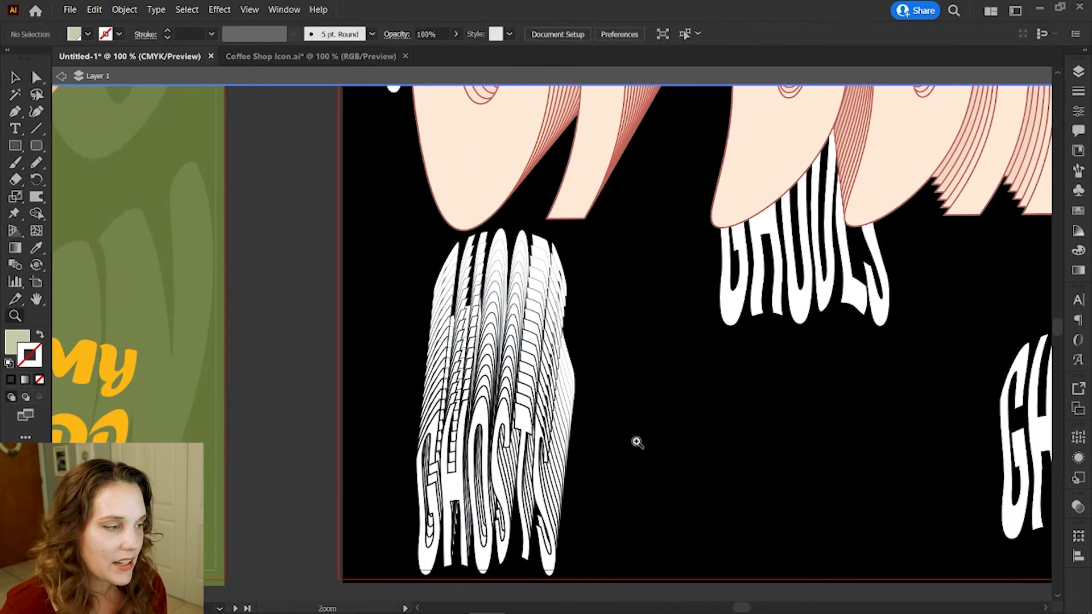
{"action": "left_click", "coordinate": [637, 442], "text": "alt"}
{"action": "left_click", "coordinate": [636, 447], "text": "alt"}
{"action": "left_click", "coordinate": [567, 276], "text": "alt"}
{"action": "left_click", "coordinate": [568, 278], "text": "alt"}
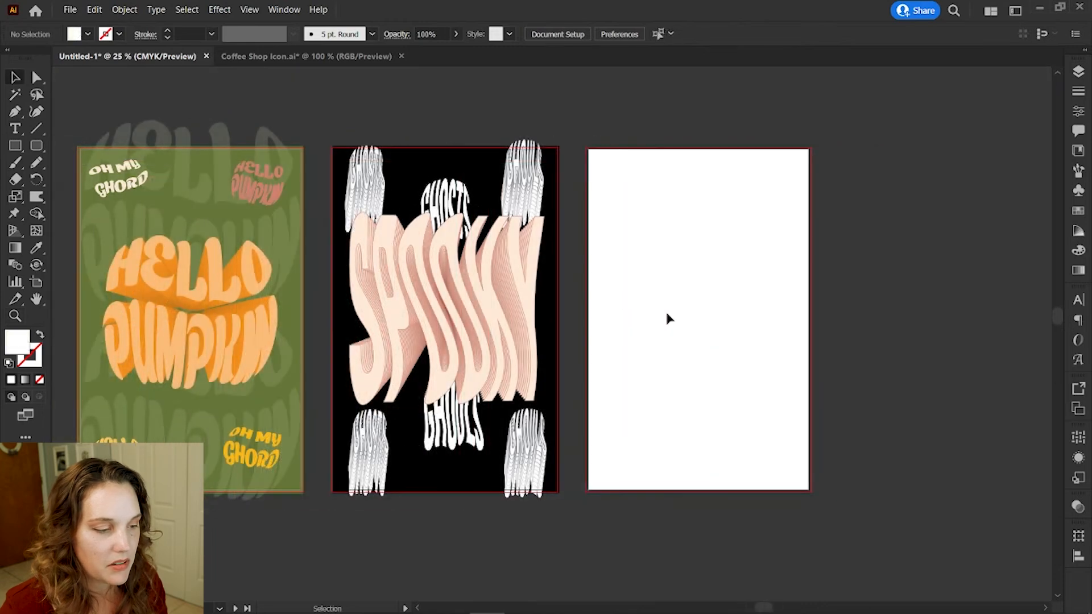
{"action": "scroll", "coordinate": [664, 310], "scroll_direction": "right", "scroll_amount": 1}
{"action": "key", "text": "v"}
{"action": "left_click", "coordinate": [376, 425]}
{"action": "left_click_drag", "start_coordinate": [385, 421], "coordinate": [390, 415]}
{"action": "left_click_drag", "start_coordinate": [366, 449], "coordinate": [365, 445]}
{"action": "key", "text": "a"}
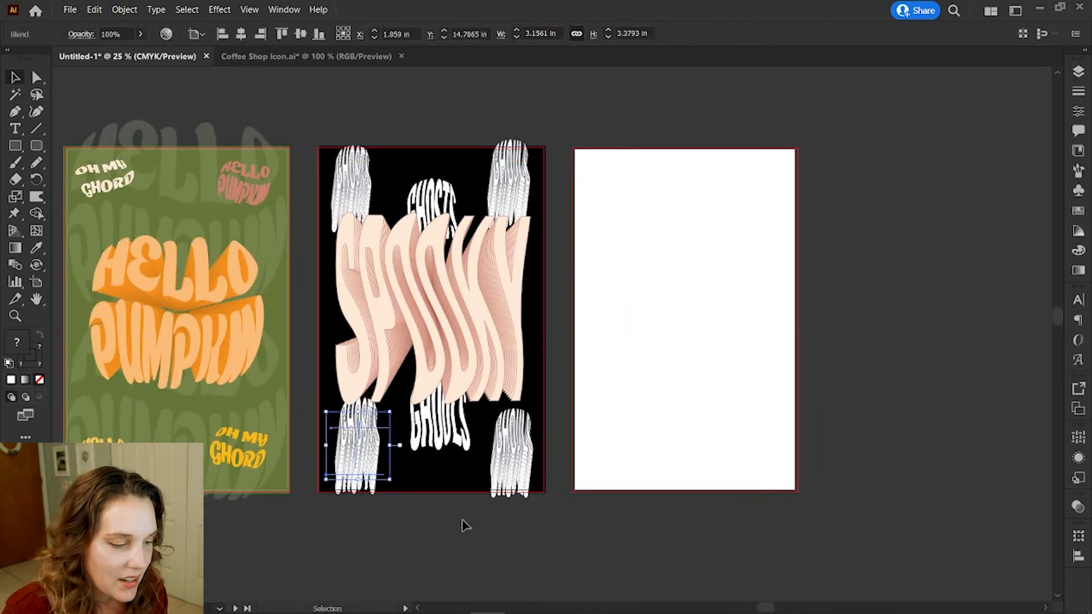
{"action": "left_click", "coordinate": [463, 524]}
{"action": "left_click_drag", "start_coordinate": [519, 487], "coordinate": [514, 484]}
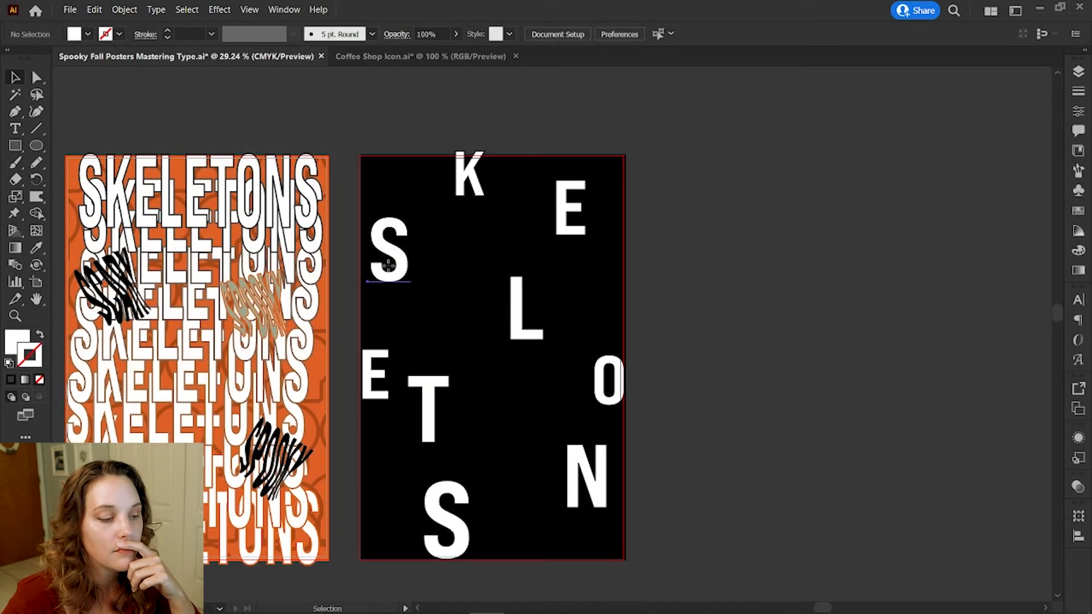
On the black poster with scattered SKELETONS letters, move the upper-left S slightly left and show the document's layers.
{"action": "left_click_drag", "start_coordinate": [388, 264], "coordinate": [384, 269]}
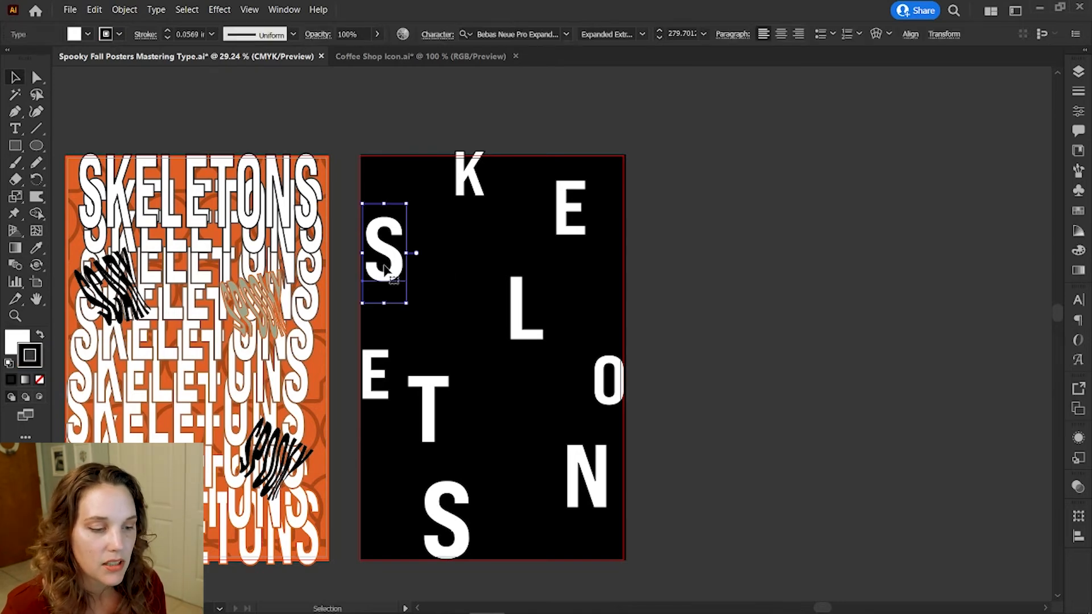
{"action": "left_click", "coordinate": [748, 316]}
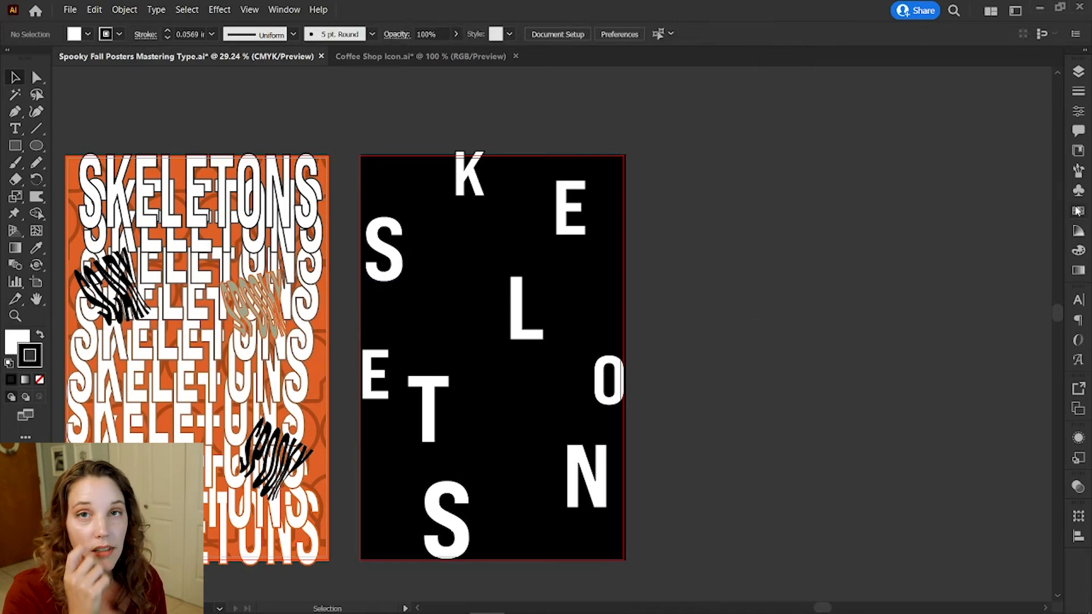
{"action": "left_click", "coordinate": [1078, 71]}
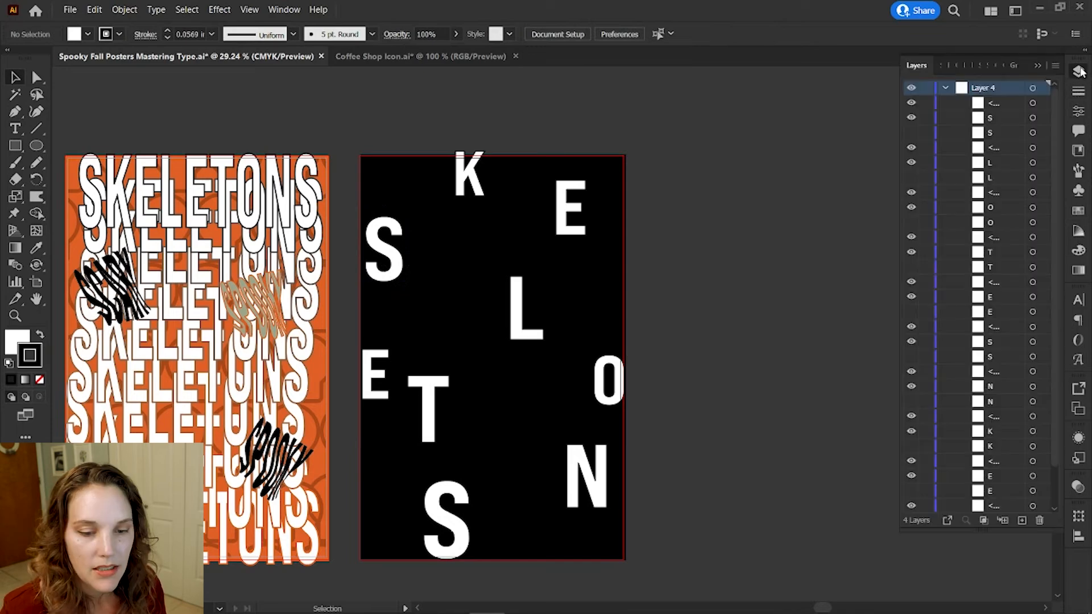
Show the hidden small S near the black poster's centre and set the upper-left S's stroke weight to 0.03 in.
{"action": "left_click", "coordinate": [1078, 71]}
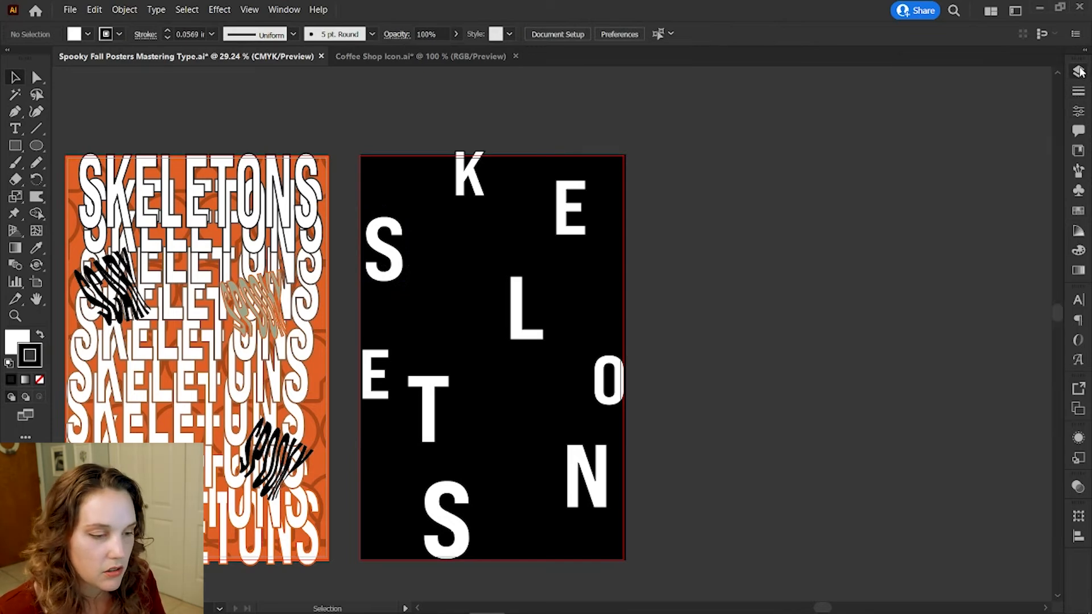
{"action": "left_click", "coordinate": [1079, 71]}
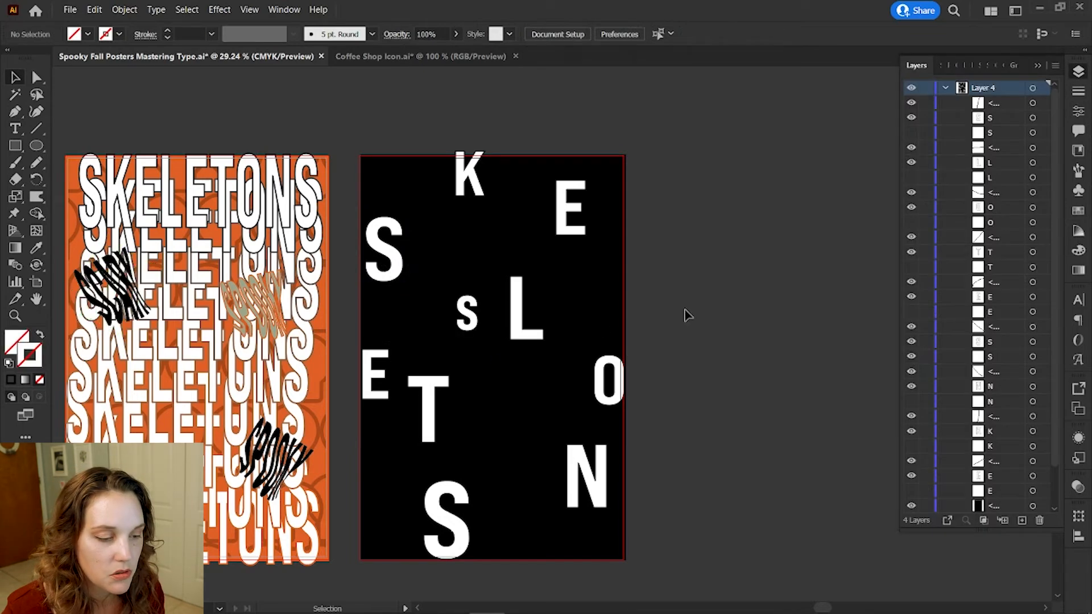
{"action": "left_click", "coordinate": [376, 273]}
{"action": "left_click", "coordinate": [475, 315], "text": "shift"}
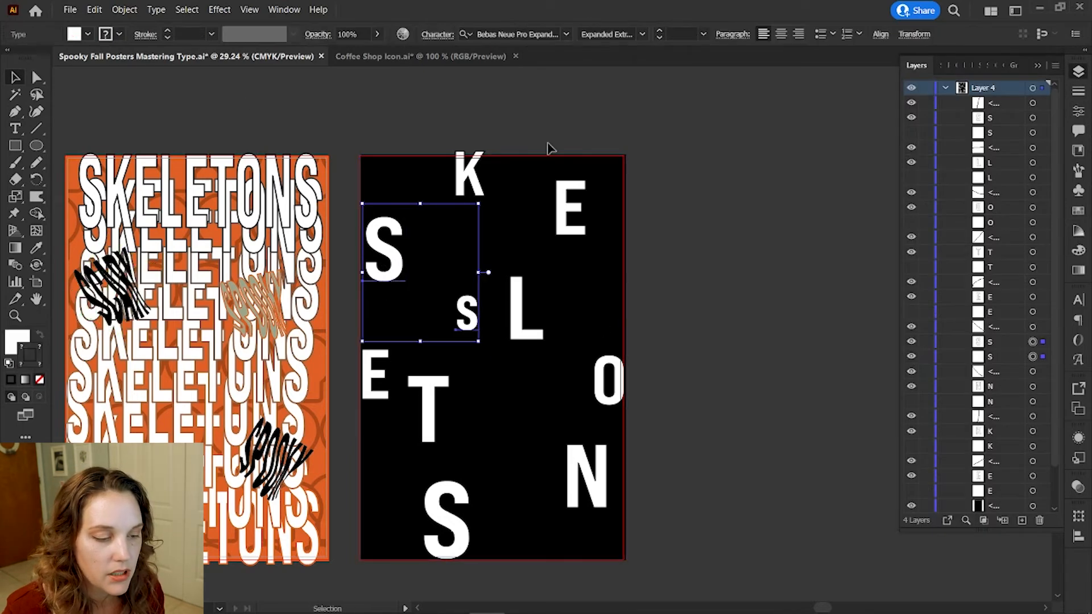
{"action": "left_click", "coordinate": [725, 294]}
{"action": "left_click", "coordinate": [389, 259]}
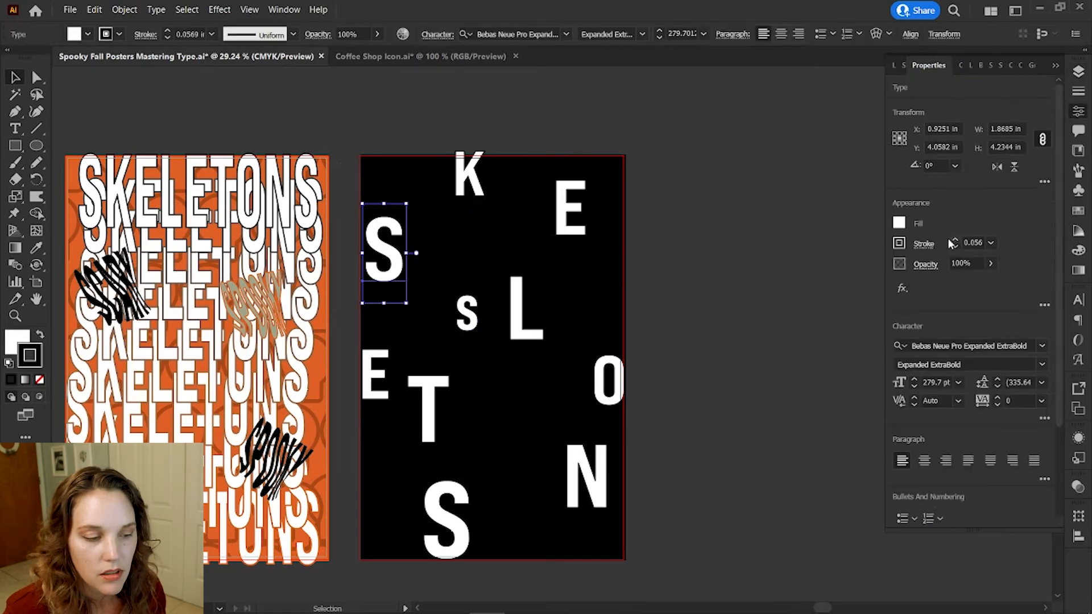
{"action": "type", "text": "0.03"}
{"action": "key", "text": "Return"}
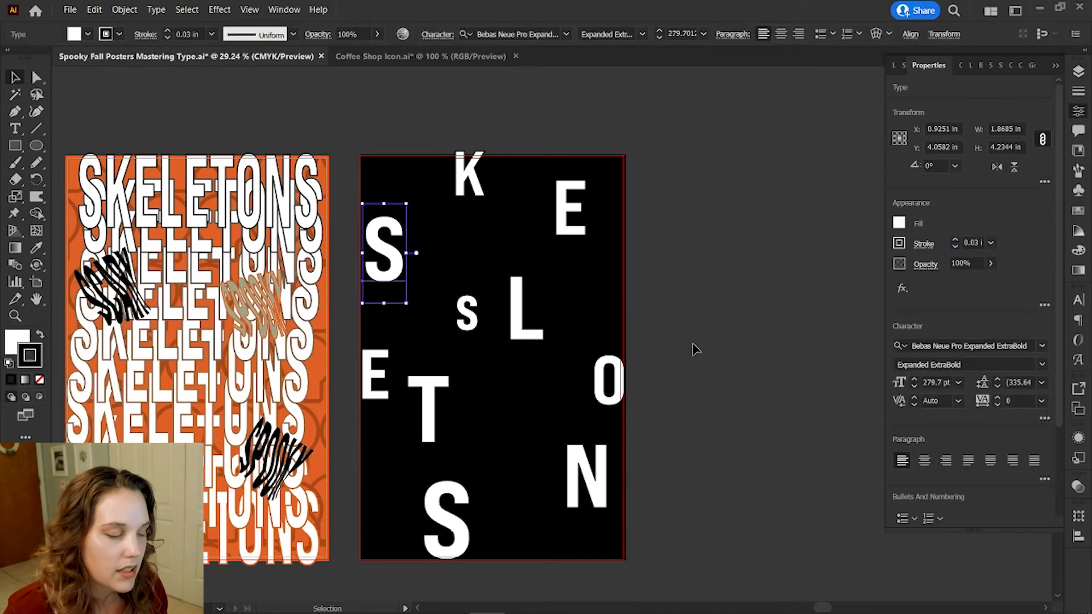
Blend the large upper-left S with the small S near the poster's centre.
{"action": "left_click", "coordinate": [474, 324], "text": "shift"}
{"action": "key", "text": "ctrl+alt+b"}
{"action": "left_click", "coordinate": [744, 298]}
{"action": "scroll", "coordinate": [744, 298], "scroll_direction": "up", "scroll_amount": 2}
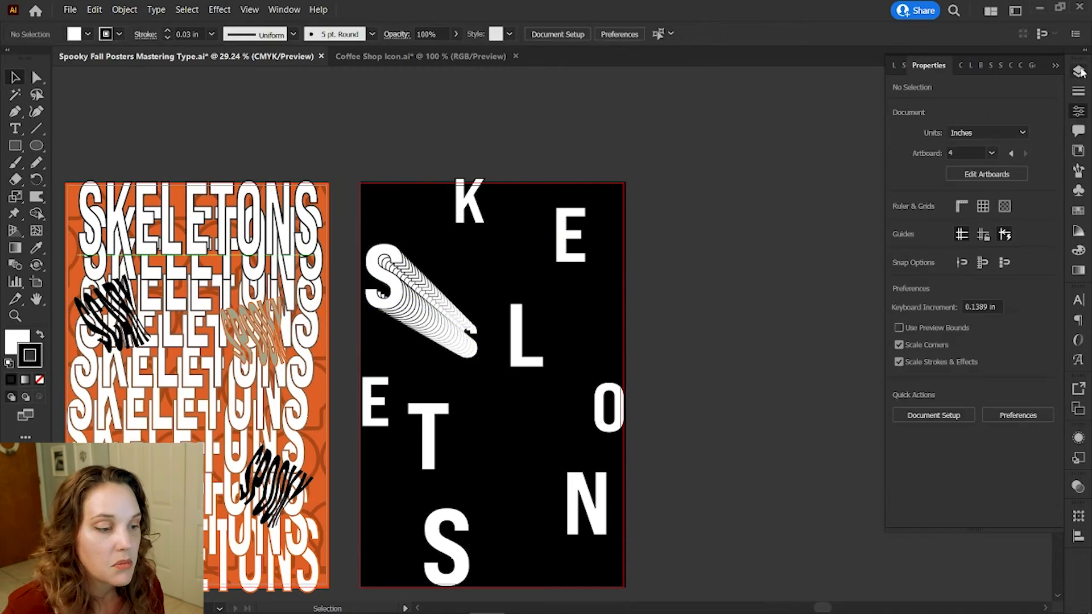
Show the hidden small K and blend it with the large K at the poster's upper edge.
{"action": "left_click", "coordinate": [1080, 72]}
{"action": "left_click", "coordinate": [910, 432]}
{"action": "left_click", "coordinate": [464, 221]}
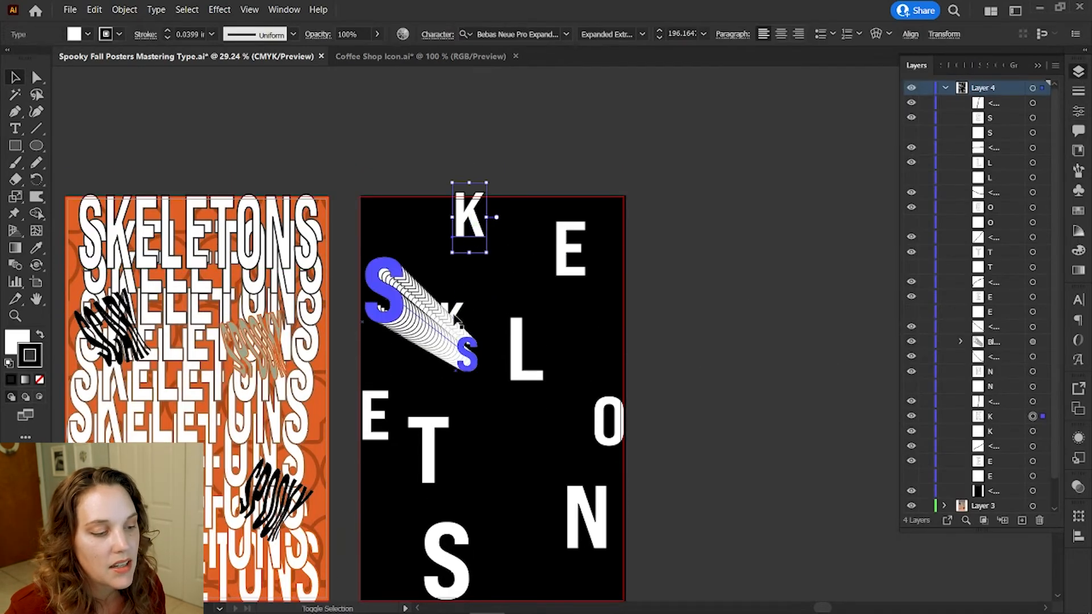
{"action": "left_click", "coordinate": [457, 318], "text": "shift"}
{"action": "key", "text": "ctrl+alt+b"}
{"action": "key", "text": "ctrl+z"}
{"action": "left_click", "coordinate": [714, 284]}
{"action": "left_click", "coordinate": [458, 307]}
{"action": "left_click", "coordinate": [471, 197], "text": "shift"}
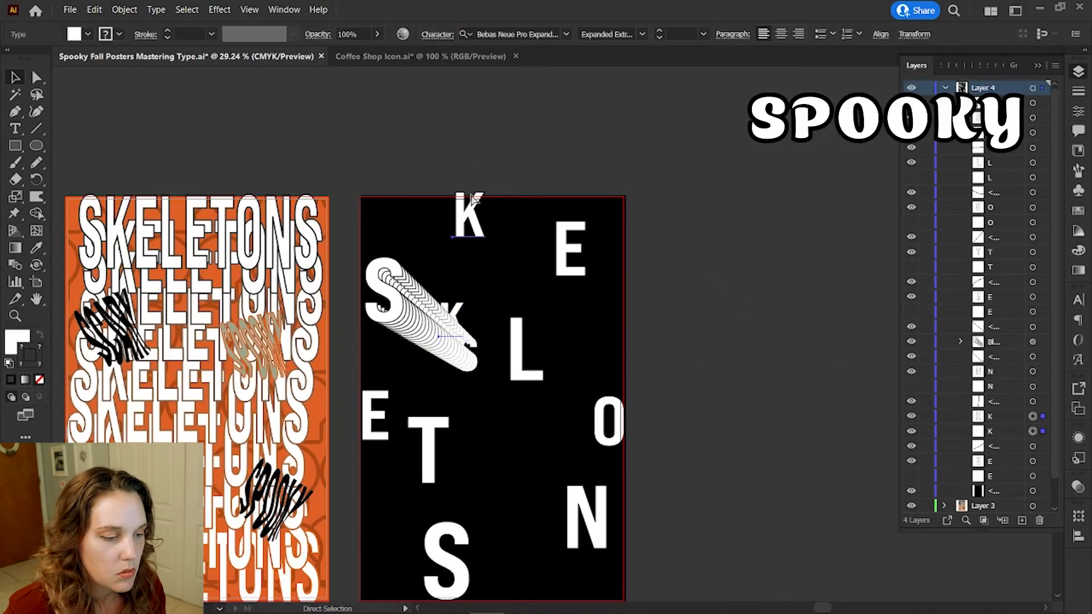
{"action": "key", "text": "ctrl+alt+b"}
{"action": "left_click", "coordinate": [736, 336]}
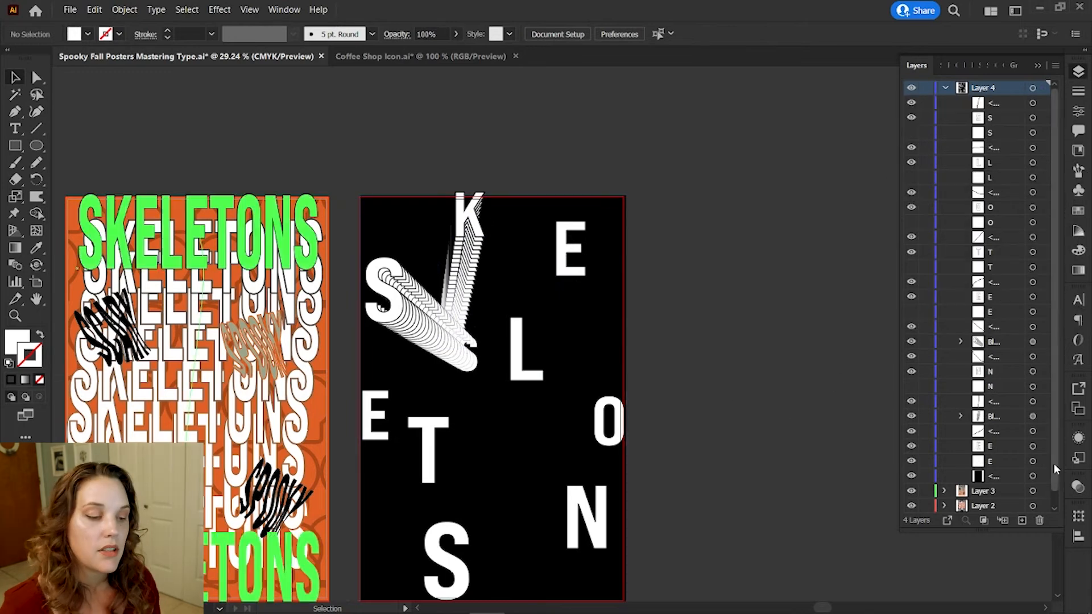
Blend the upper-right E, the L and the left E each with its own small copy near the poster's centre.
{"action": "left_click", "coordinate": [461, 316]}
{"action": "left_click", "coordinate": [573, 244], "text": "shift"}
{"action": "key", "text": "ctrl+alt+b"}
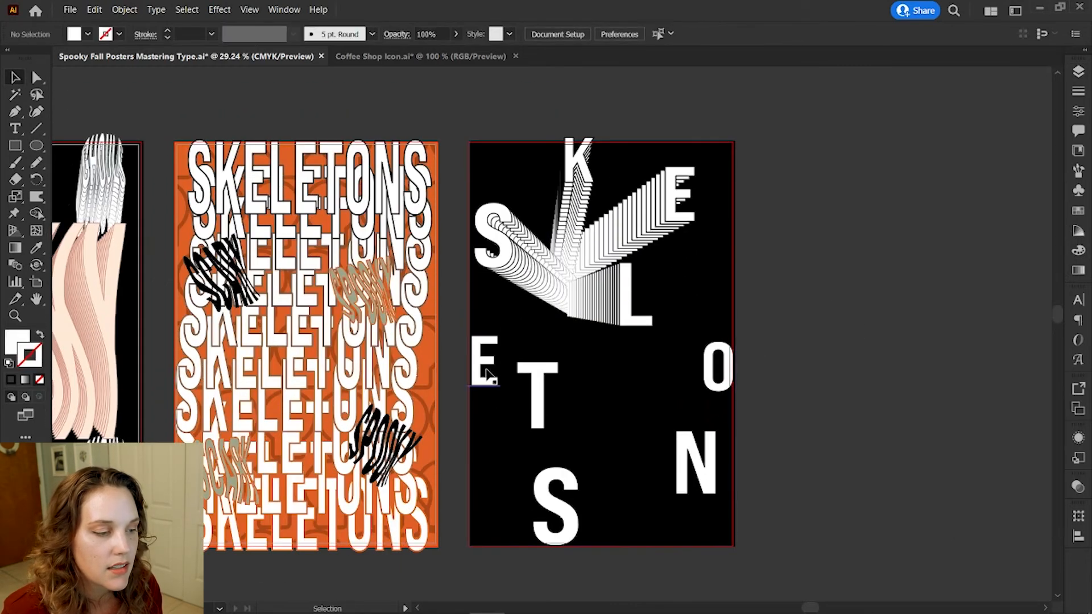
{"action": "left_click", "coordinate": [1078, 71]}
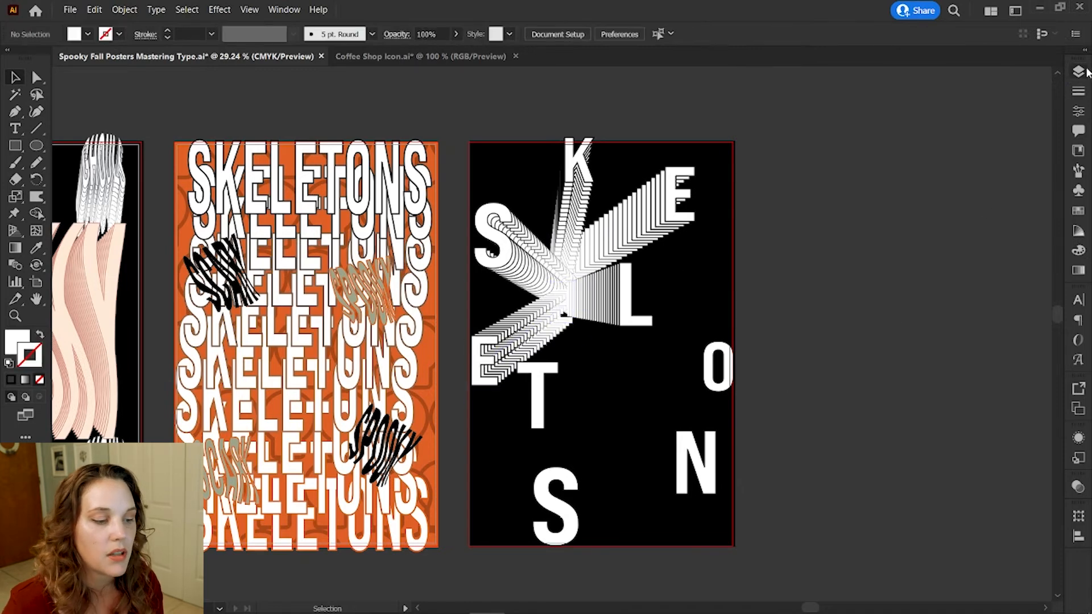
Show the hidden small T in Layer 4 and blend it with the large T.
{"action": "left_click", "coordinate": [1081, 72]}
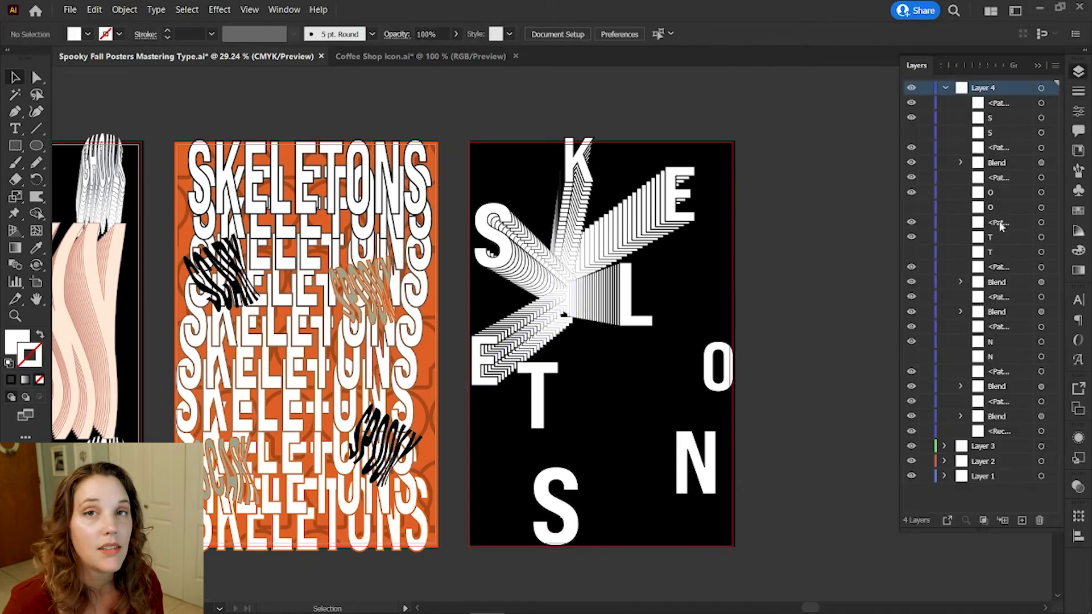
{"action": "left_click", "coordinate": [1046, 238]}
{"action": "left_click", "coordinate": [842, 250]}
{"action": "left_click", "coordinate": [911, 252]}
{"action": "left_click", "coordinate": [1042, 252]}
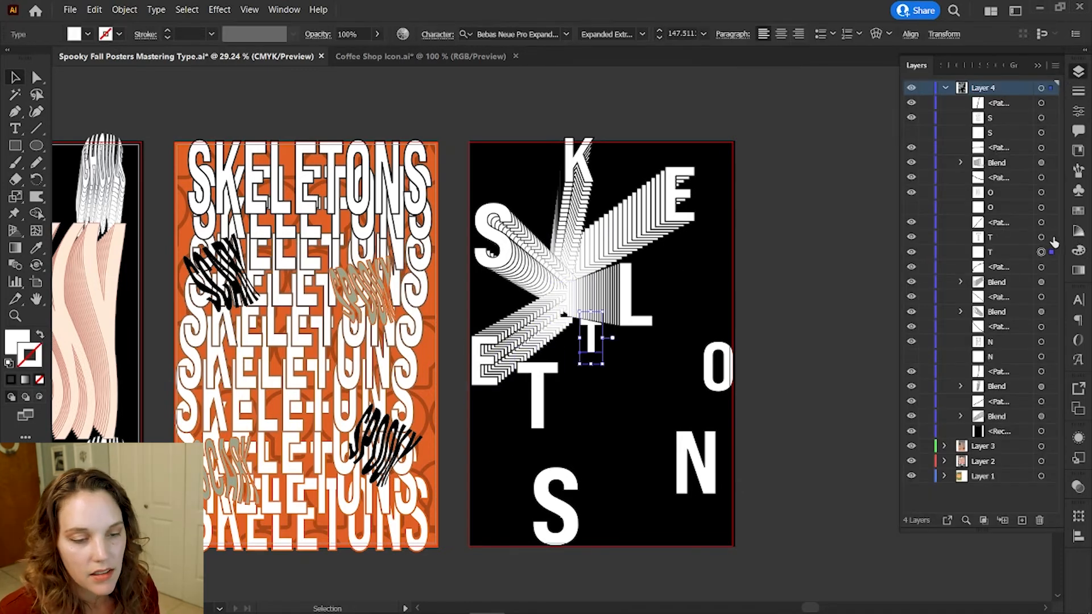
{"action": "left_click", "coordinate": [1042, 237], "text": "shift"}
{"action": "left_click", "coordinate": [1078, 72]}
{"action": "key", "text": "ctrl+alt+b"}
Curve the T blend's spine by making its end anchor on the large T smooth.
{"action": "key", "text": "a"}
{"action": "left_click", "coordinate": [539, 394]}
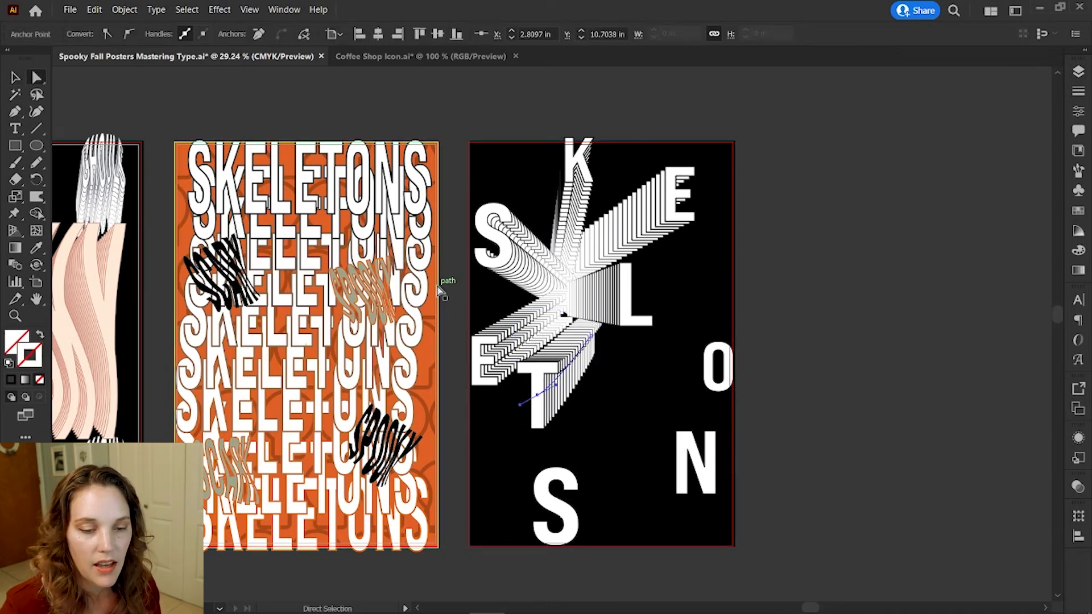
{"action": "key", "text": "v"}
{"action": "left_click", "coordinate": [733, 385]}
Show the hidden small O in Layer 4 and blend it with the large O at the poster's right edge.
{"action": "left_click", "coordinate": [1078, 71]}
{"action": "left_click", "coordinate": [912, 207]}
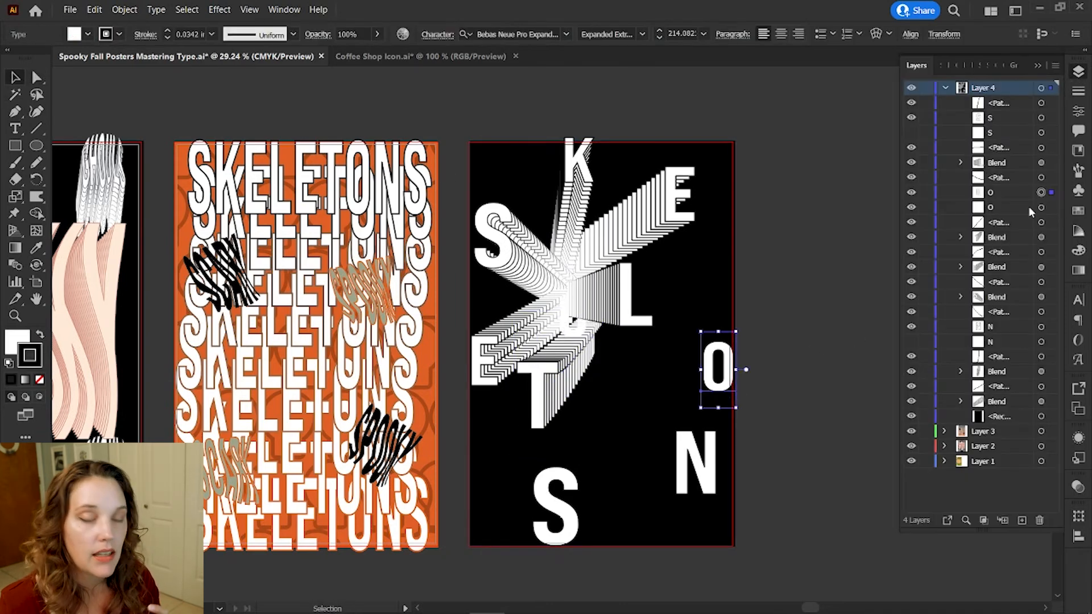
{"action": "left_click", "coordinate": [1043, 208], "text": "shift"}
{"action": "left_click", "coordinate": [1078, 71]}
{"action": "key", "text": "ctrl+alt+b"}
{"action": "left_click", "coordinate": [634, 395]}
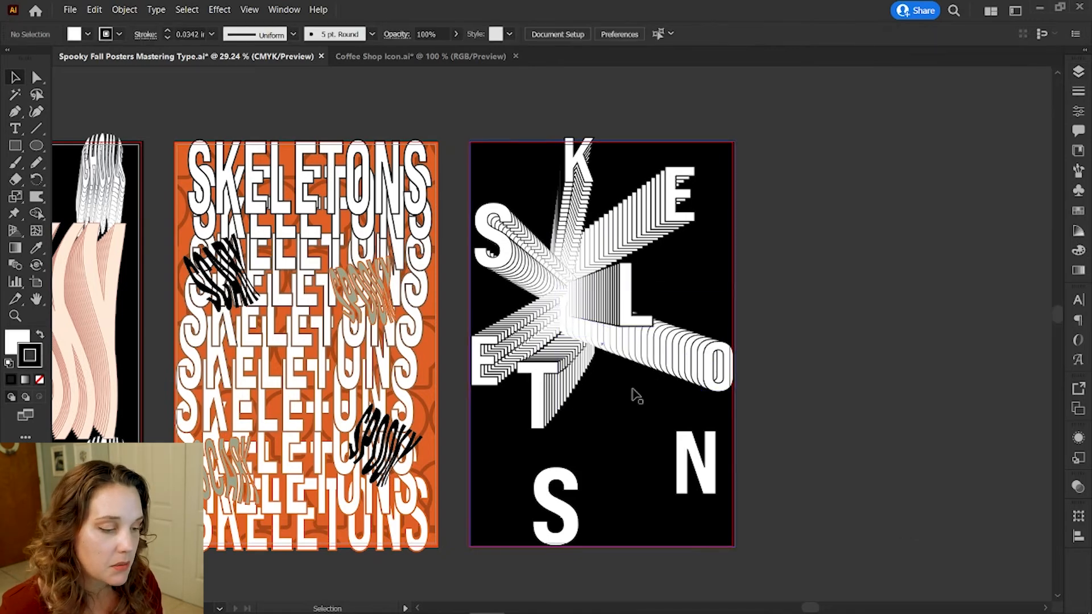
Try to bend the O blend's spine from its end anchor on the large O, and undo the change.
{"action": "left_click", "coordinate": [549, 393]}
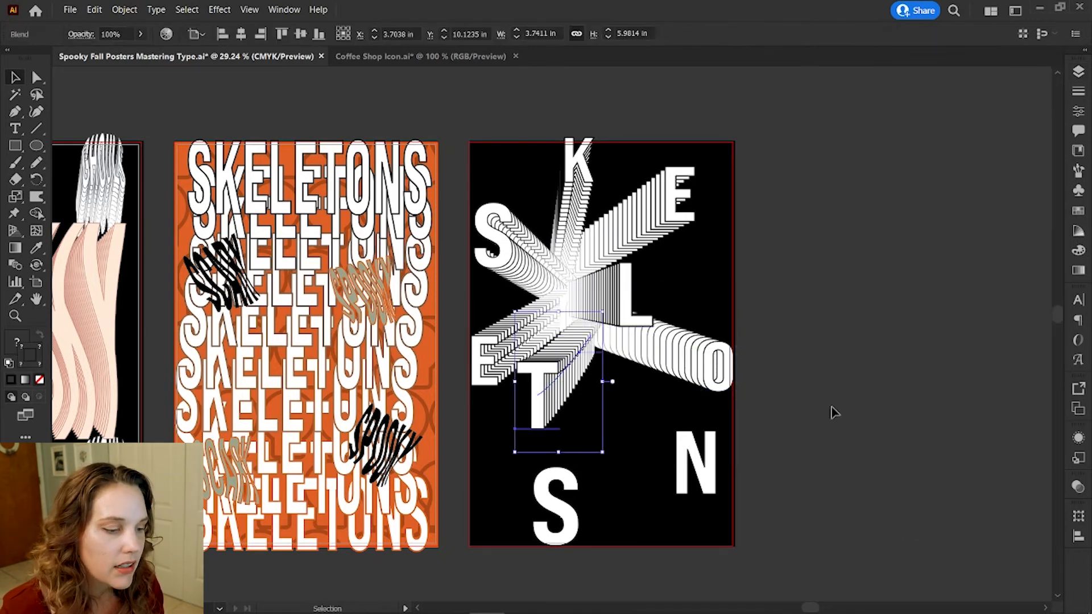
{"action": "left_click", "coordinate": [715, 367]}
{"action": "key", "text": "a"}
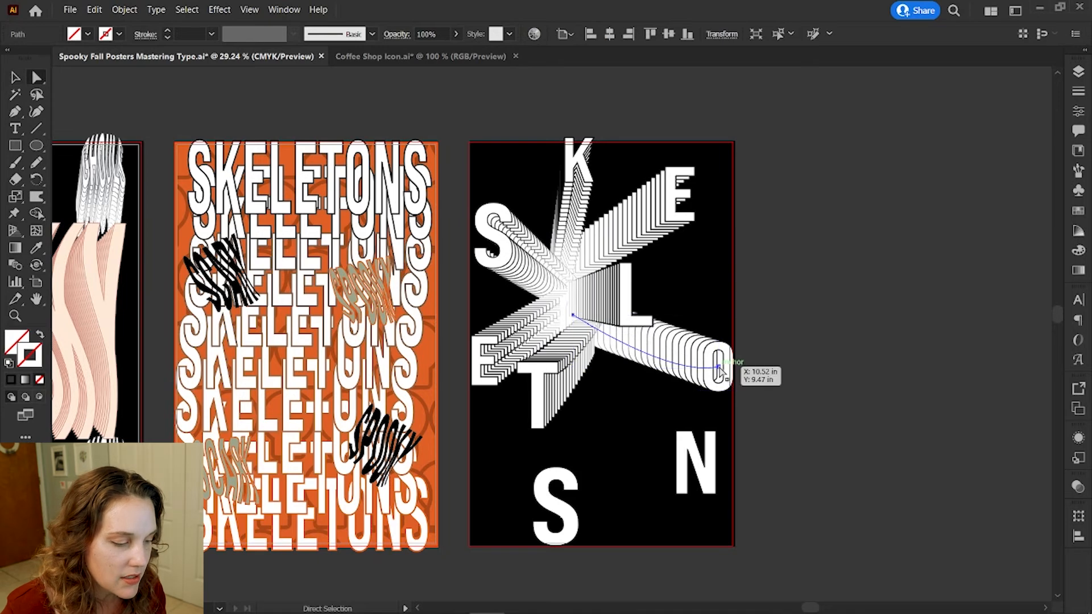
{"action": "left_click", "coordinate": [718, 367]}
{"action": "left_click_drag", "start_coordinate": [672, 378], "coordinate": [670, 378]}
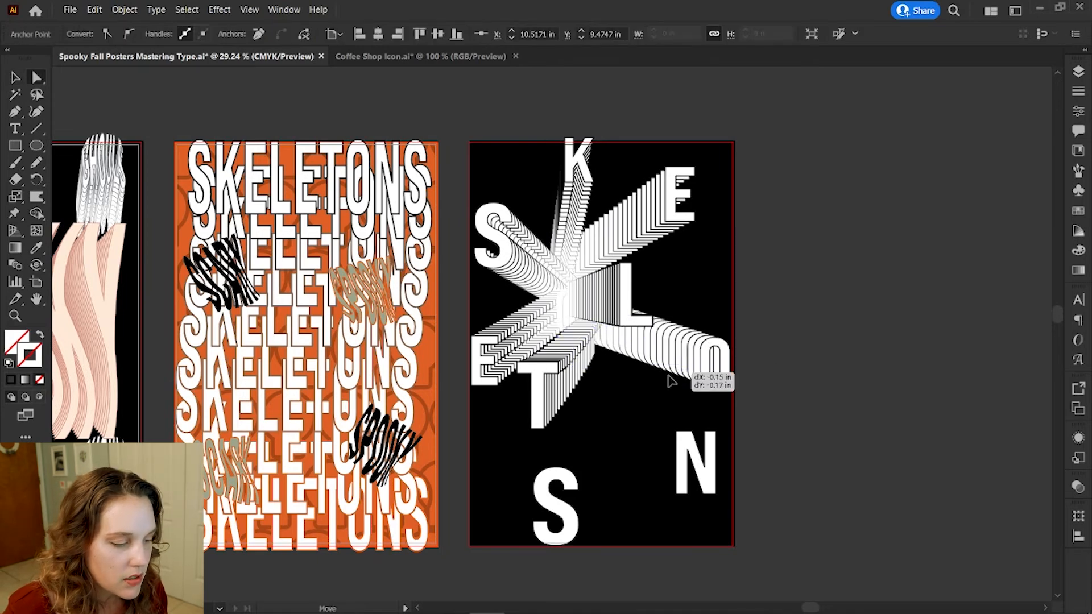
{"action": "key", "text": "ctrl+z"}
{"action": "key", "text": "ctrl+z"}
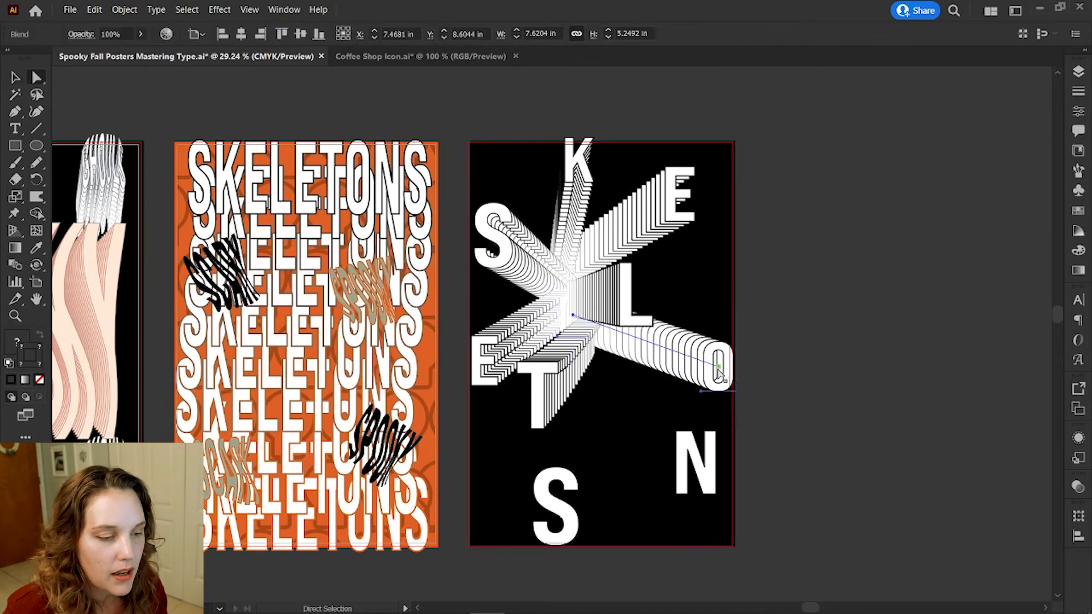
Convert the O blend's outer spine anchor to smooth and swing its handle so the trail sags downward into the O.
{"action": "left_click", "coordinate": [717, 369]}
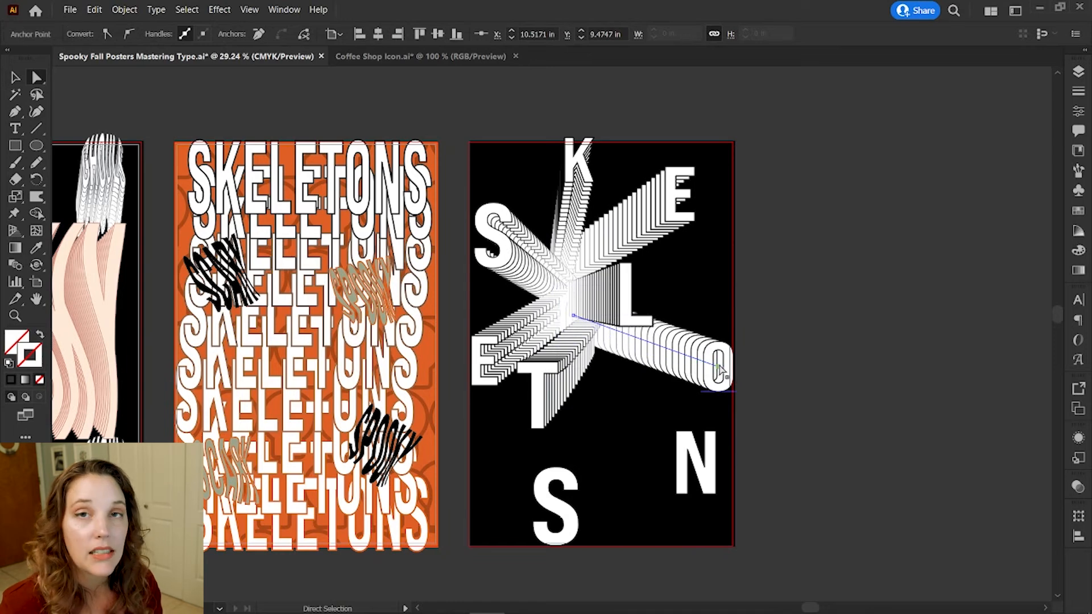
{"action": "left_click", "coordinate": [129, 35]}
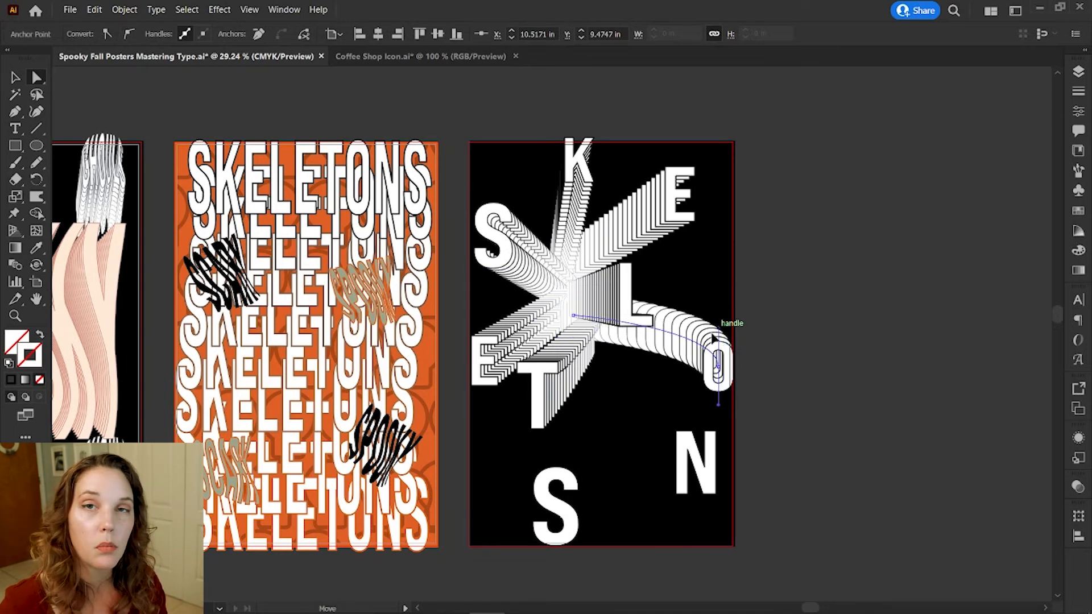
{"action": "left_click_drag", "start_coordinate": [713, 339], "coordinate": [685, 375]}
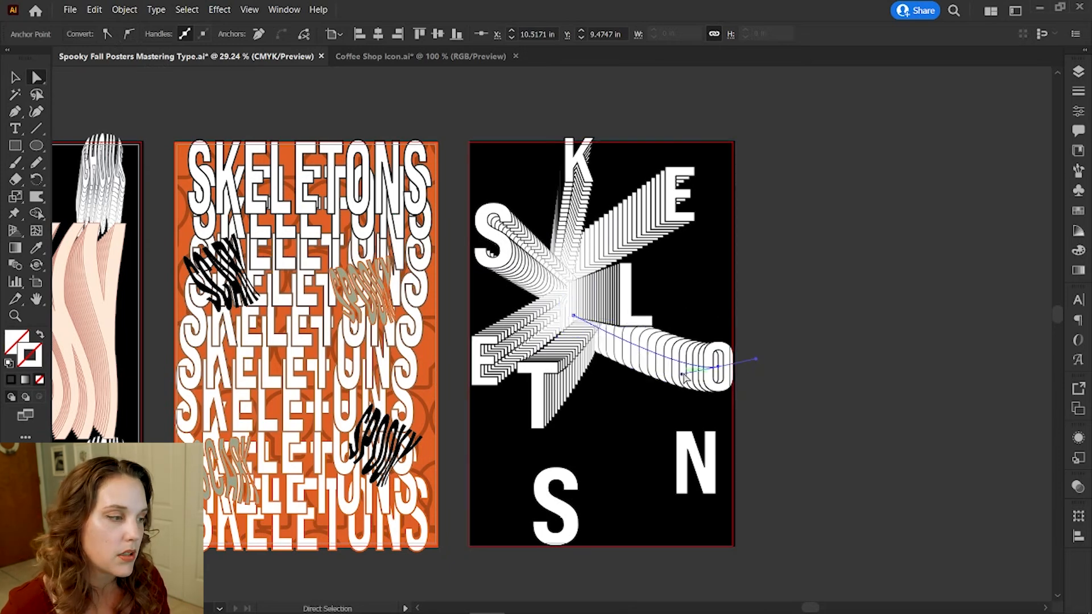
{"action": "key", "text": "v"}
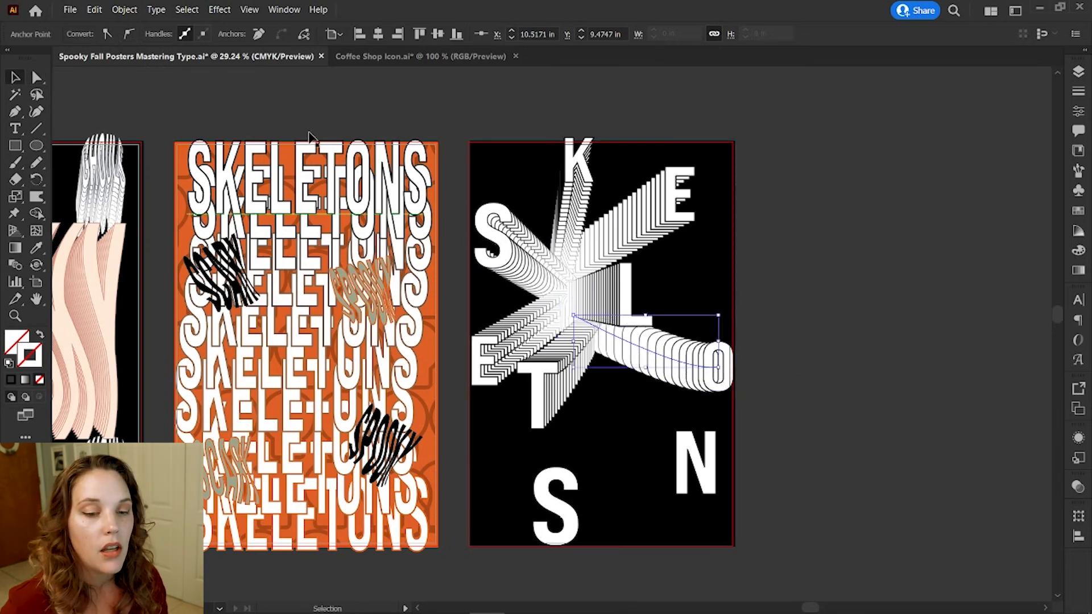
Change the number of specified steps in the O blend's spacing.
{"action": "left_click", "coordinate": [124, 10]}
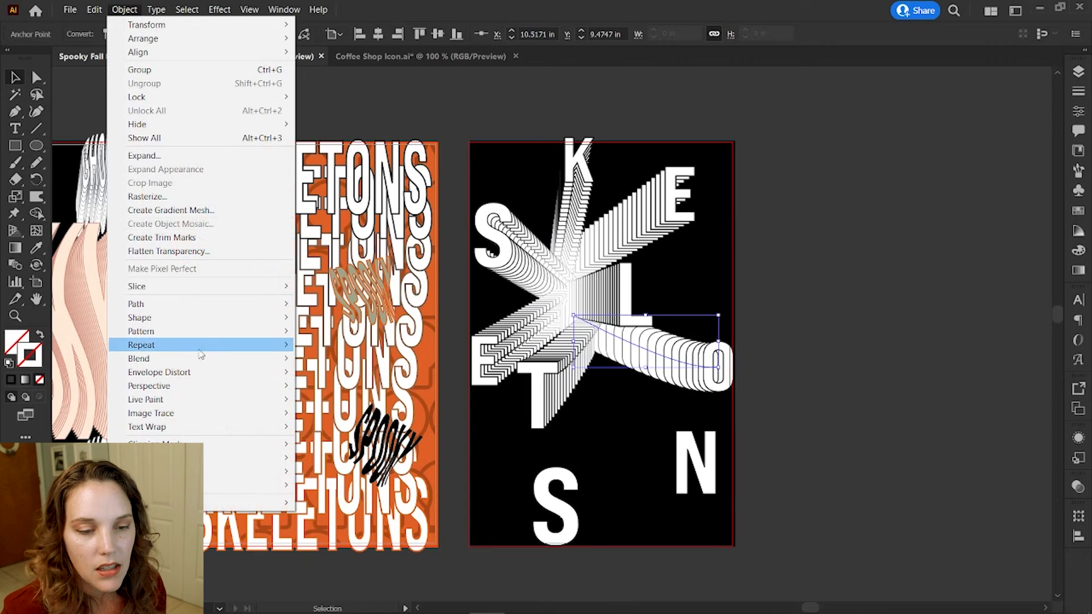
{"action": "mouse_move", "coordinate": [205, 362]}
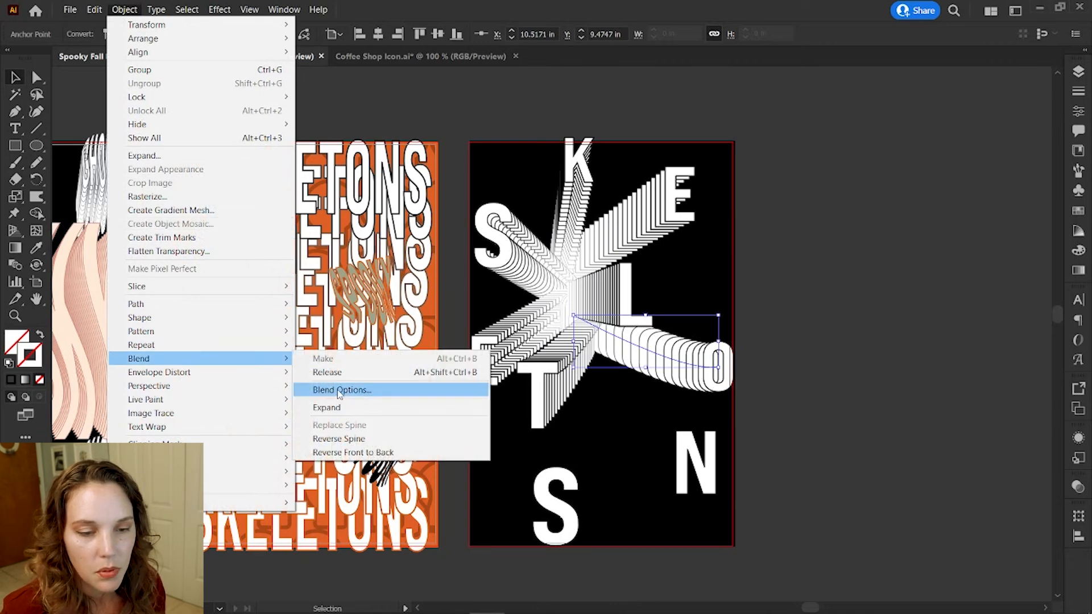
{"action": "left_click", "coordinate": [341, 390]}
{"action": "left_click", "coordinate": [206, 131]}
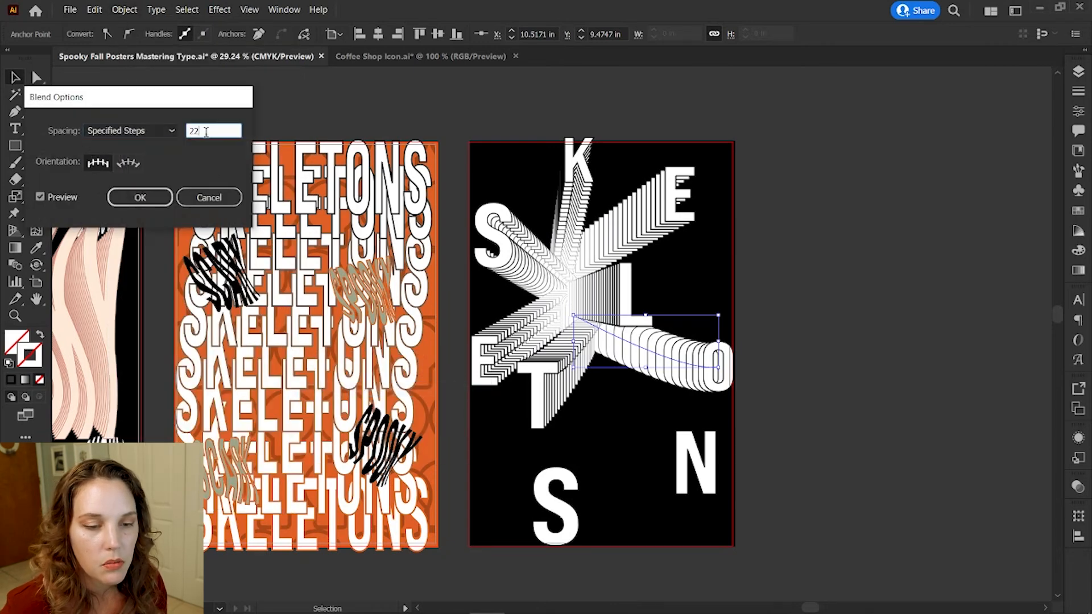
{"action": "type", "text": "7"}
{"action": "key", "text": "Return"}
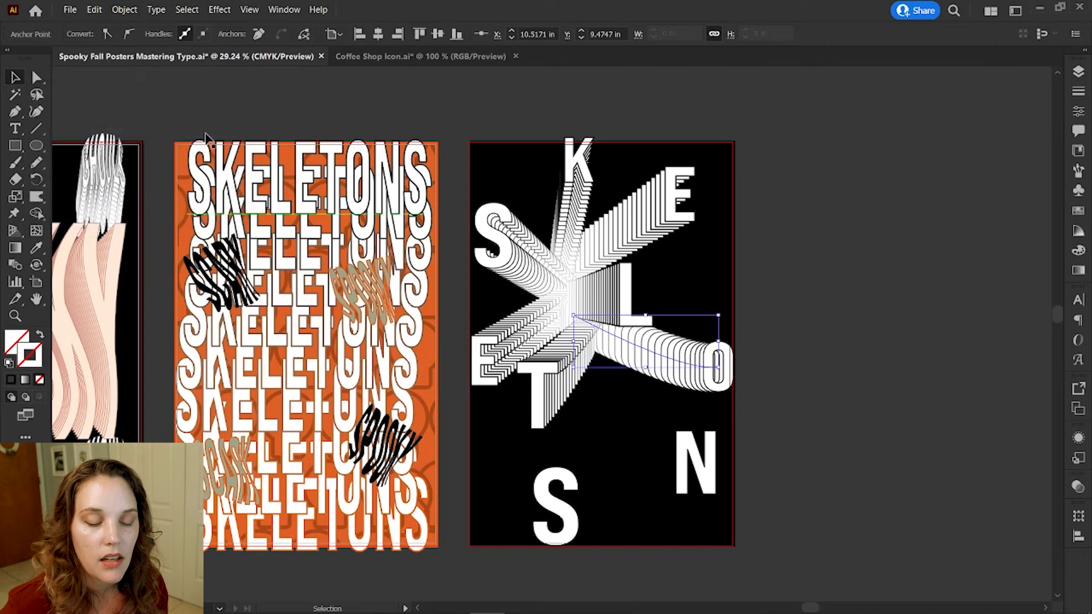
{"action": "left_click", "coordinate": [775, 413]}
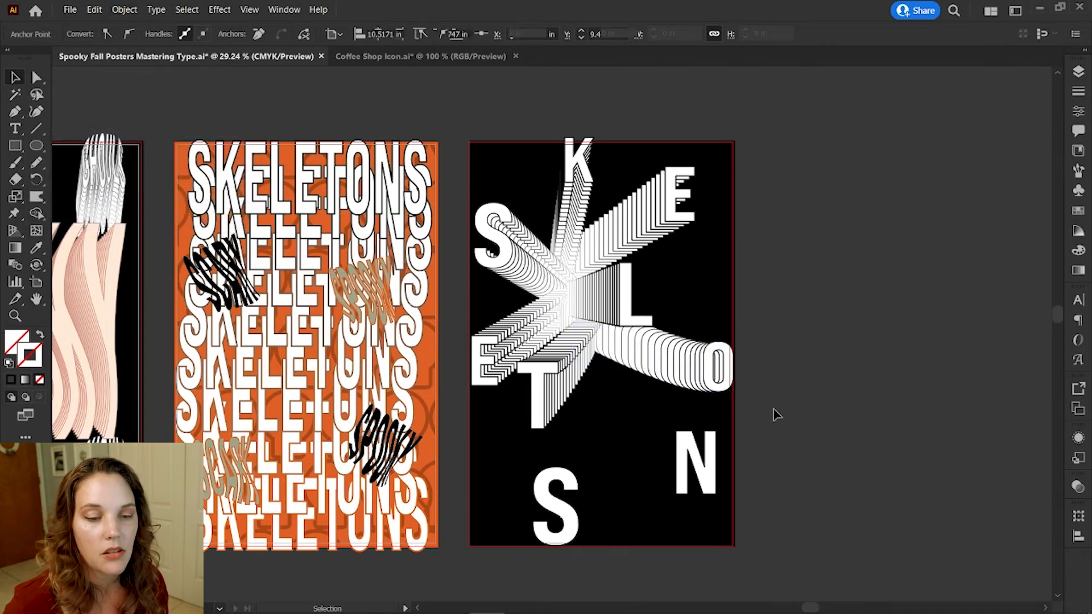
Show the hidden small N in Layer 4 and blend it with the large N at the lower right of the poster.
{"action": "left_click", "coordinate": [1078, 71]}
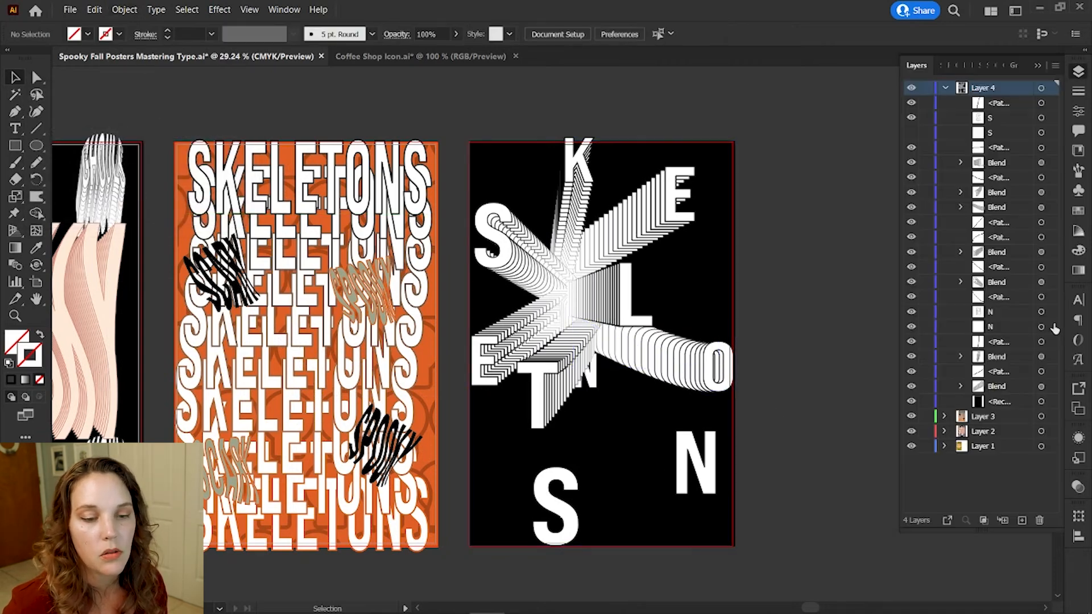
{"action": "left_click", "coordinate": [1049, 326]}
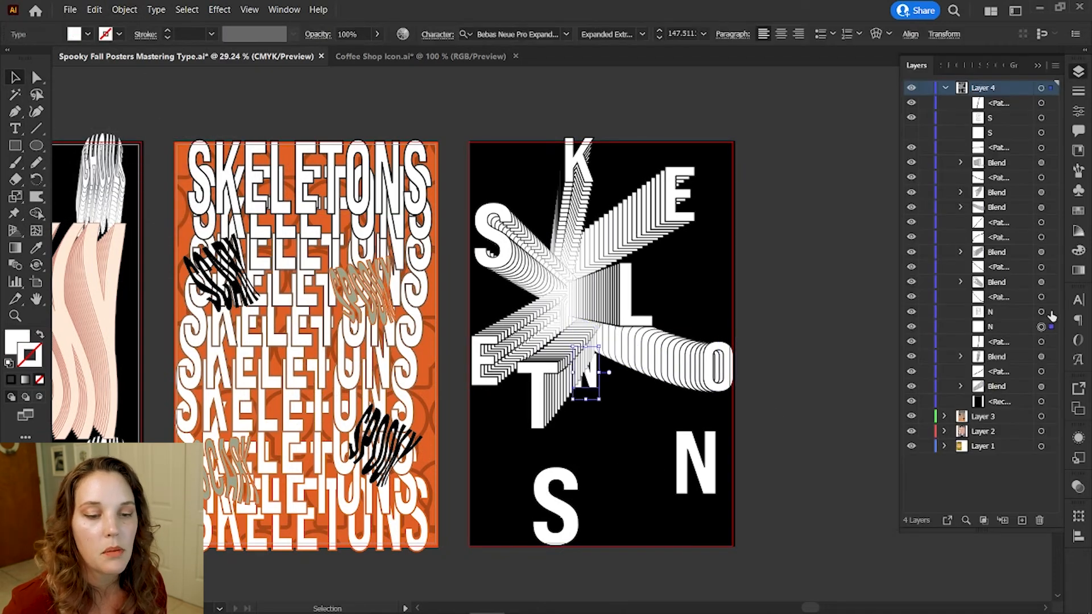
{"action": "left_click", "coordinate": [1050, 312], "text": "shift"}
{"action": "left_click", "coordinate": [1045, 64]}
{"action": "key", "text": "ctrl+alt+b"}
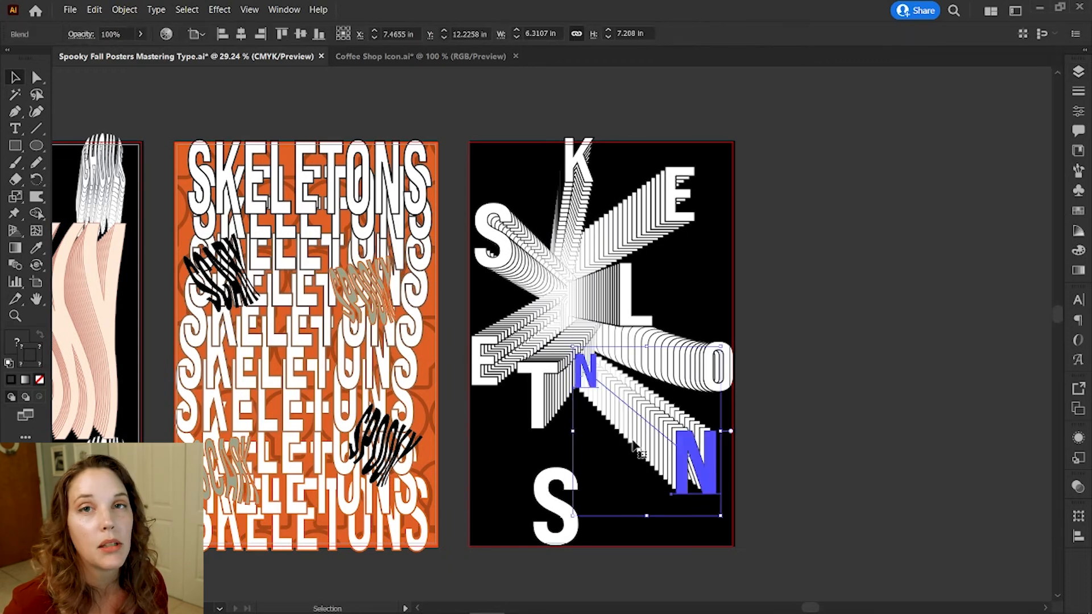
Convert the N blend's outer spine anchor to smooth and angle its handle so the trail bows downward toward the large N.
{"action": "key", "text": "a"}
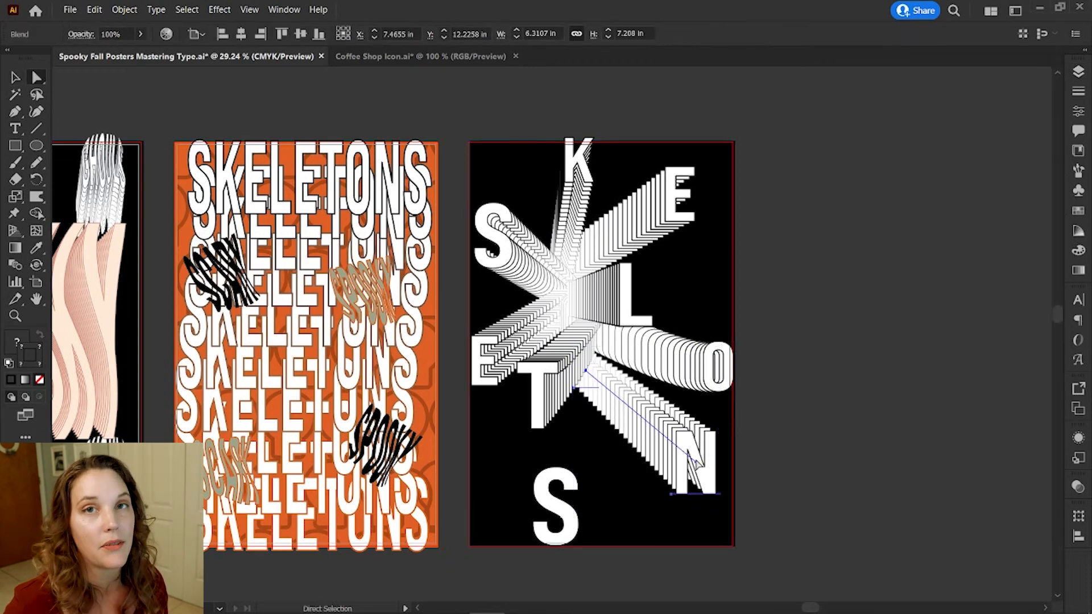
{"action": "left_click", "coordinate": [694, 458]}
{"action": "left_click", "coordinate": [129, 33]}
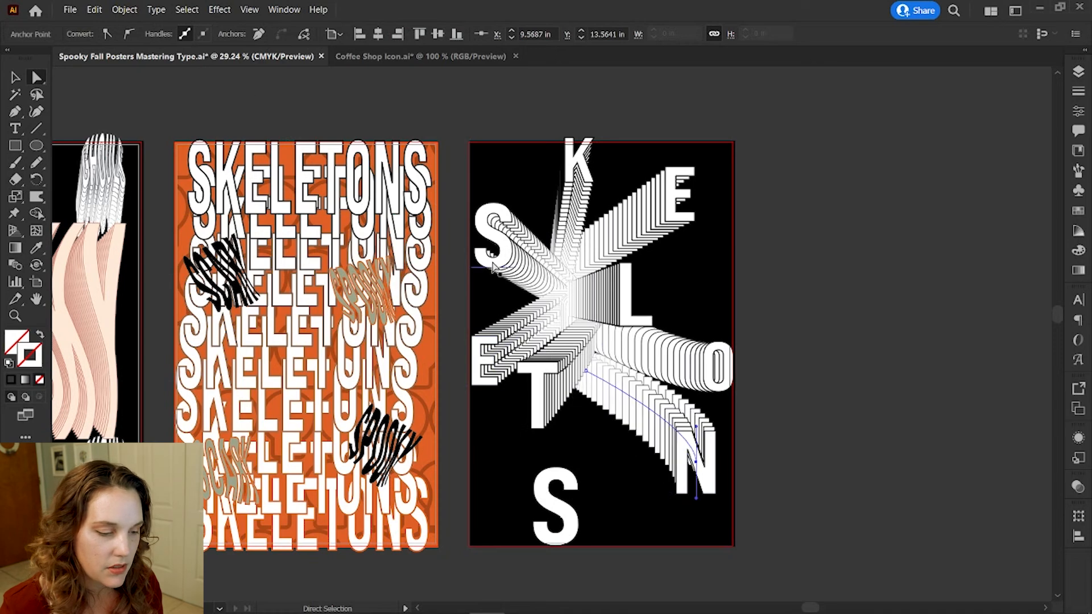
{"action": "left_click_drag", "start_coordinate": [696, 499], "coordinate": [729, 475]}
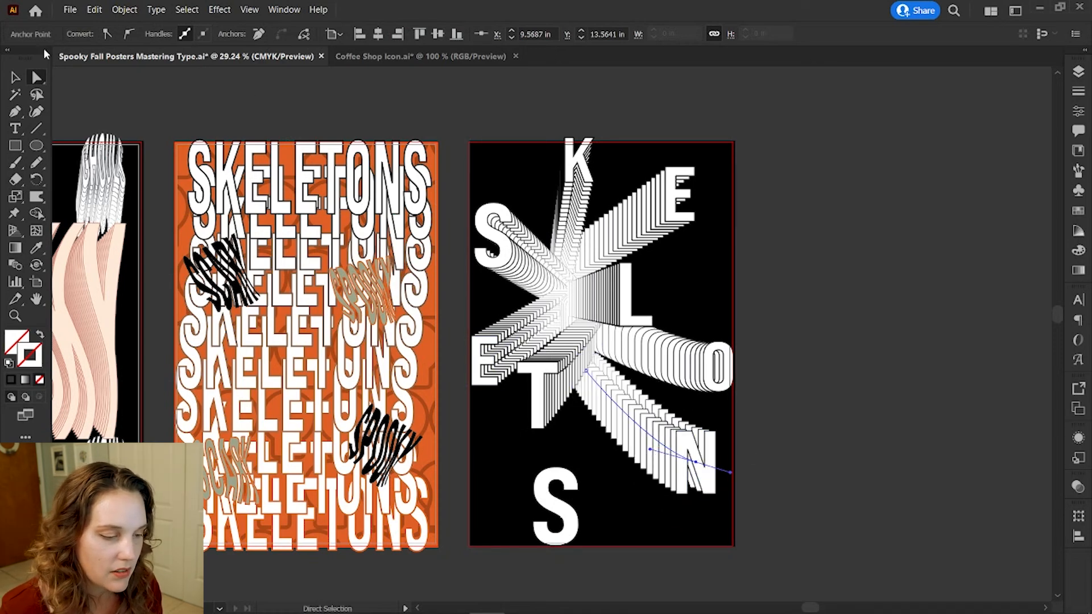
Show the hidden small S in Layer 4 and blend it with the large S at the bottom of the poster.
{"action": "left_click", "coordinate": [16, 77]}
{"action": "left_click", "coordinate": [460, 123]}
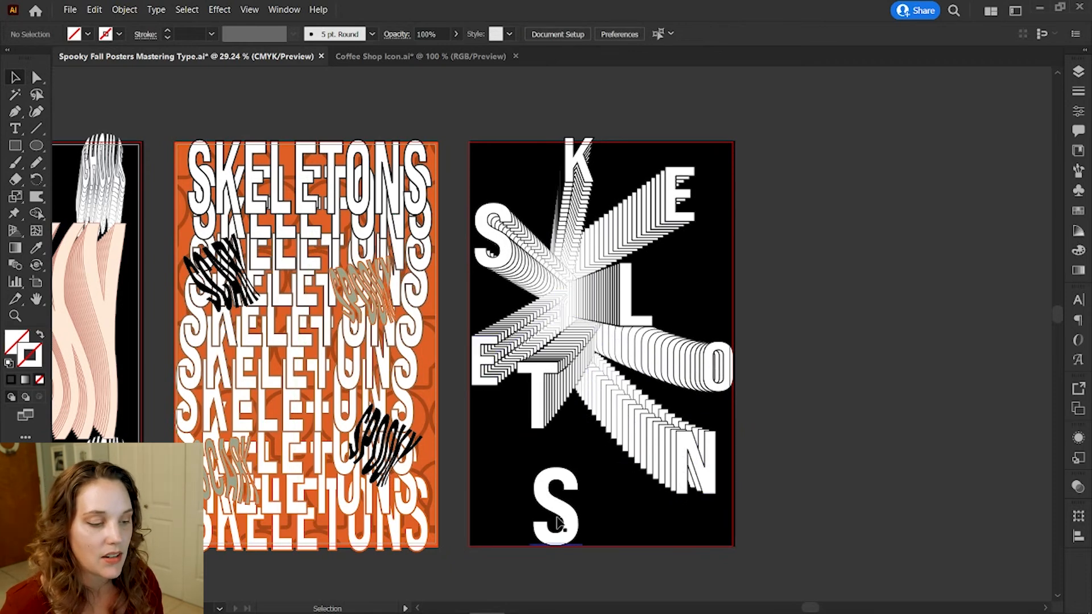
{"action": "left_click", "coordinate": [1078, 70]}
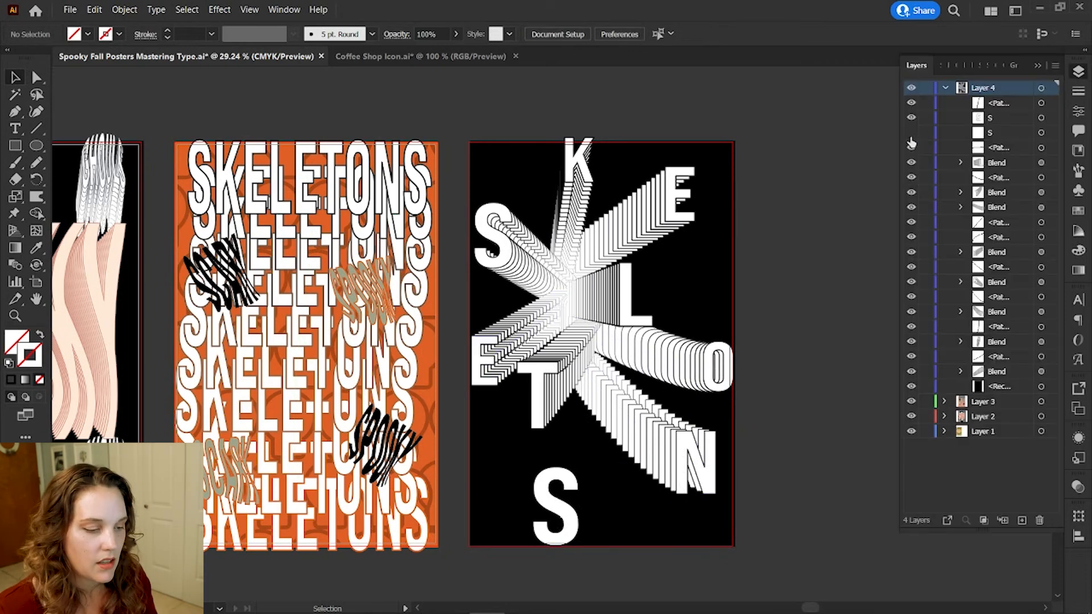
{"action": "left_click", "coordinate": [1051, 118], "text": "shift"}
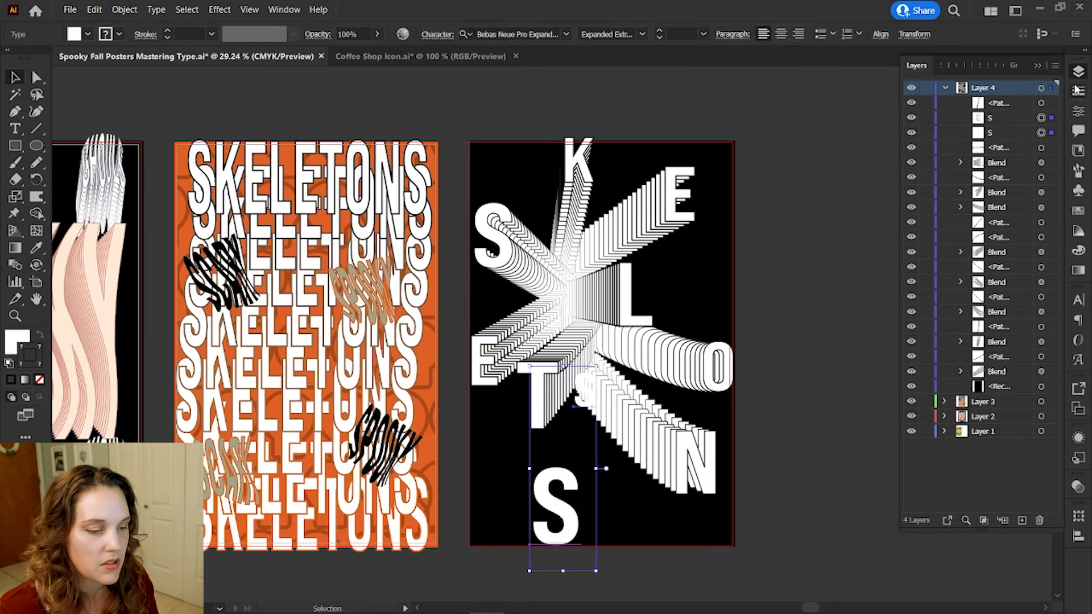
{"action": "left_click", "coordinate": [1038, 65]}
{"action": "key", "text": "ctrl+alt+b"}
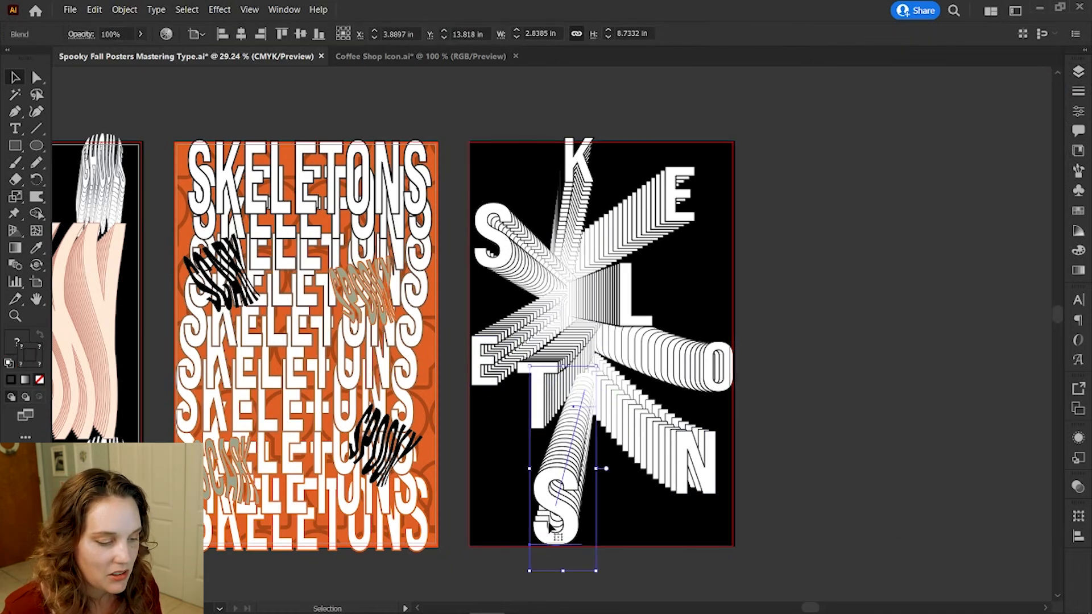
Convert the lower S blend's spine anchors to smooth and point the outer anchor's handle upward so the trail curves into the large S.
{"action": "key", "text": "a"}
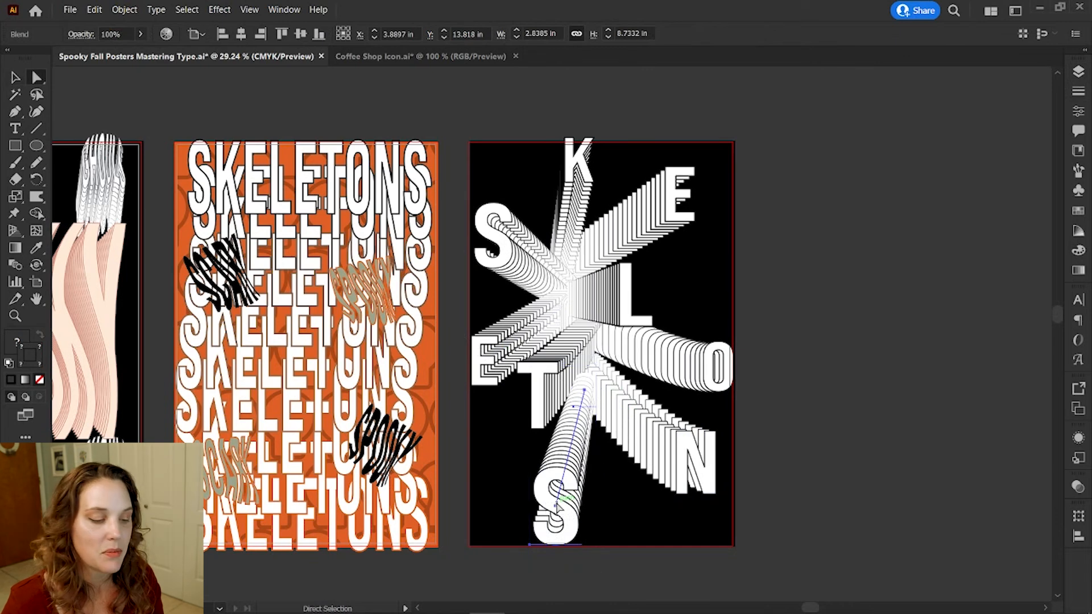
{"action": "left_click", "coordinate": [562, 515]}
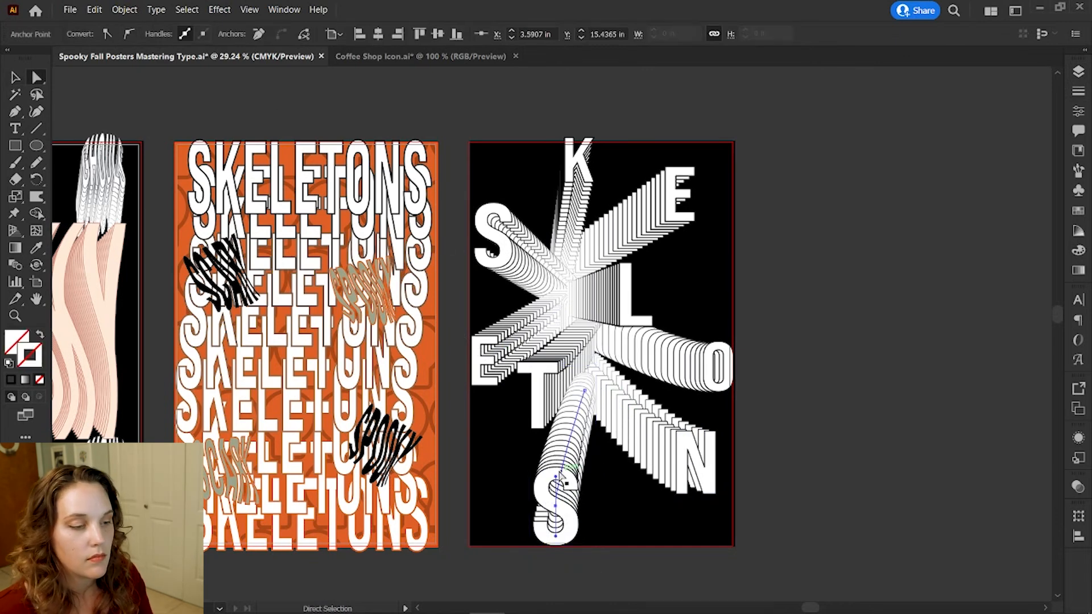
{"action": "left_click_drag", "start_coordinate": [555, 477], "coordinate": [553, 476]}
{"action": "left_click", "coordinate": [585, 391]}
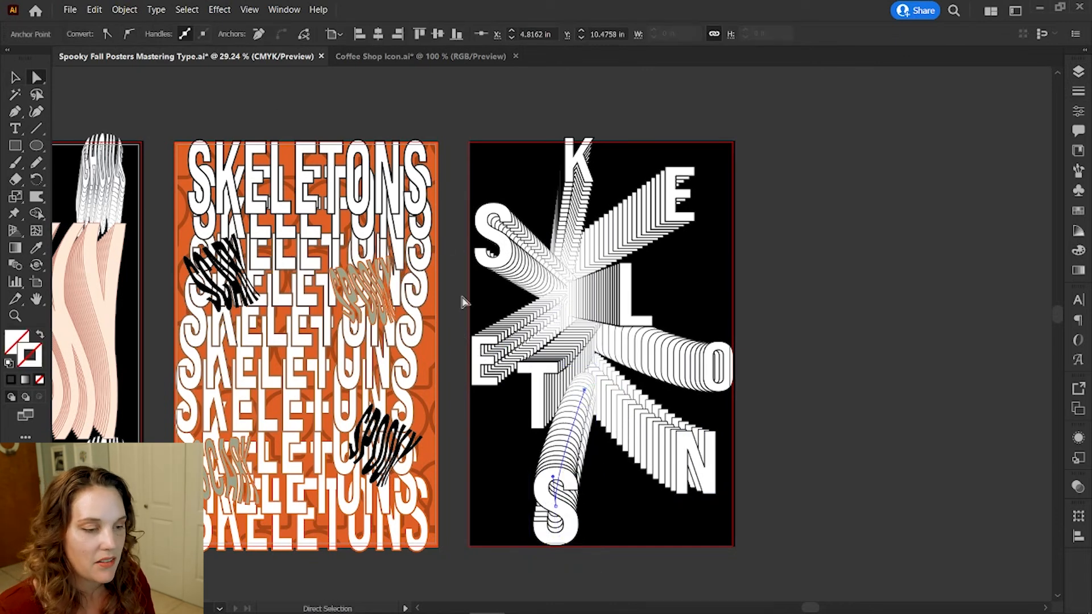
{"action": "left_click", "coordinate": [129, 35]}
{"action": "key", "text": "v"}
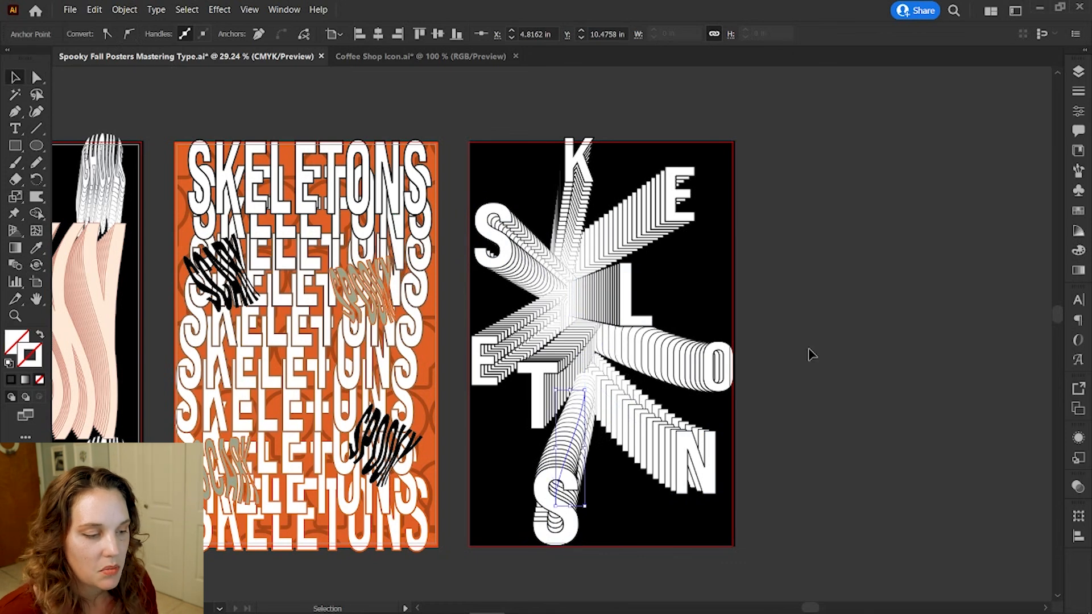
{"action": "left_click", "coordinate": [811, 353]}
Nudge the N blend and the lower S blend slightly upward on the poster.
{"action": "left_click_drag", "start_coordinate": [681, 467], "coordinate": [680, 461]}
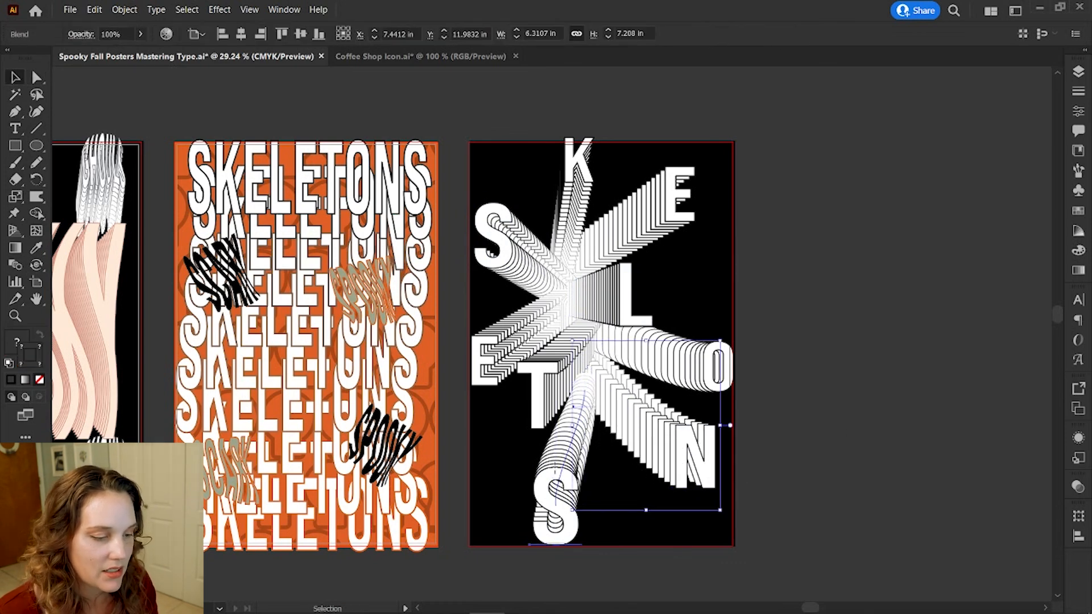
{"action": "left_click_drag", "start_coordinate": [563, 482], "coordinate": [565, 476]}
{"action": "left_click", "coordinate": [597, 478]}
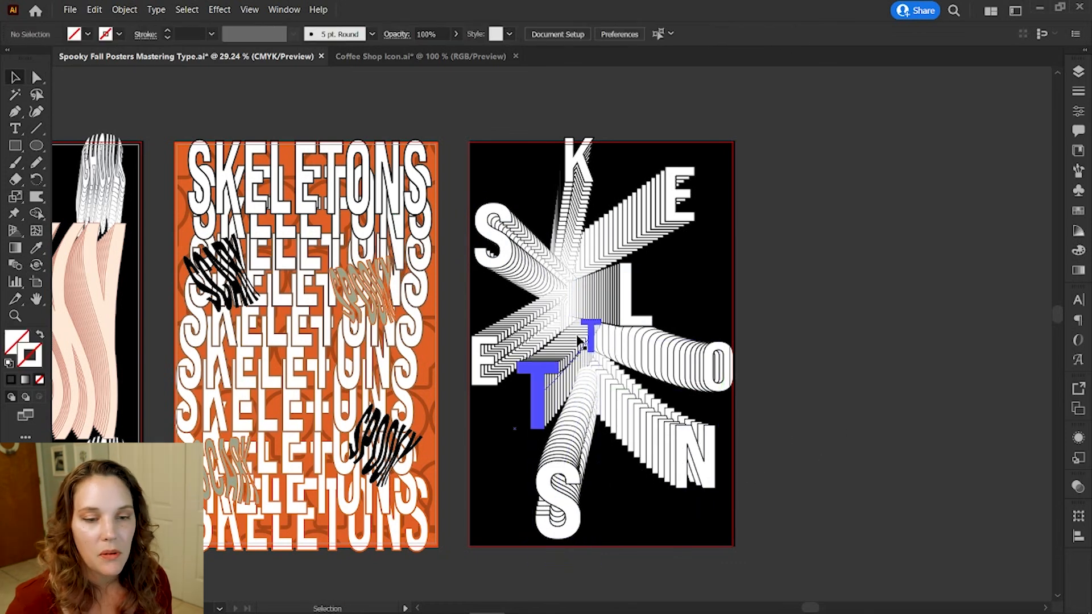
Set the T blend's spacing to 18 specified steps.
{"action": "left_click", "coordinate": [550, 382]}
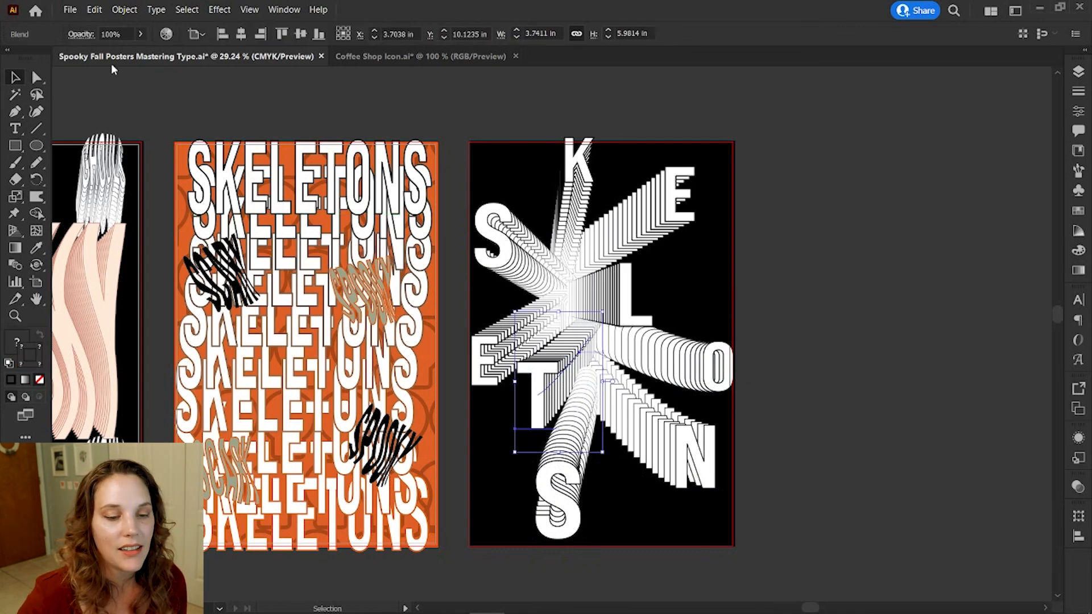
{"action": "left_click", "coordinate": [115, 10]}
{"action": "mouse_move", "coordinate": [245, 358]}
{"action": "left_click", "coordinate": [353, 387]}
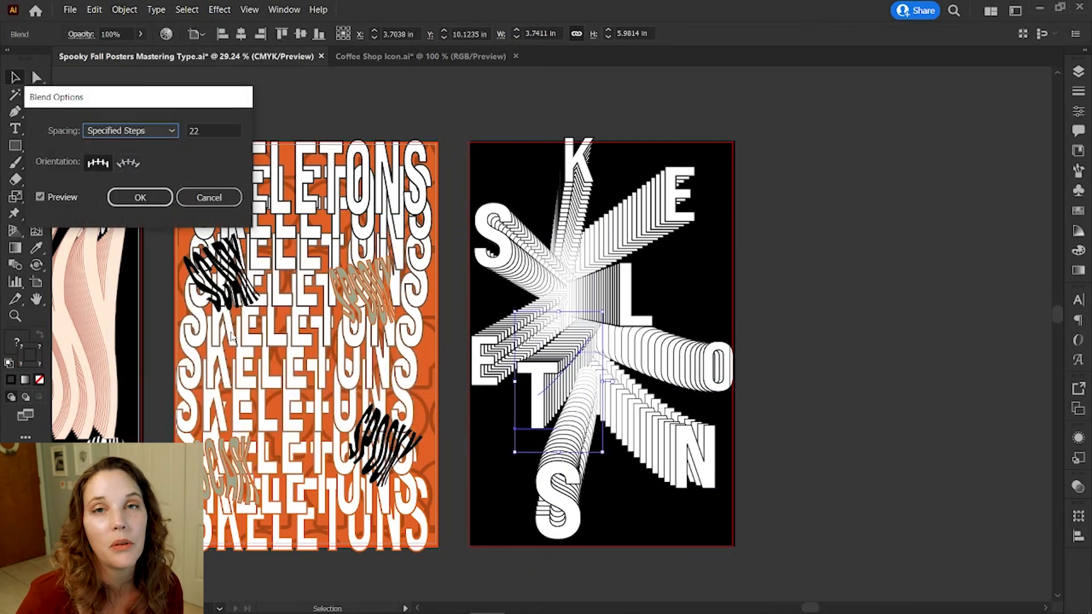
{"action": "double_click", "coordinate": [213, 131]}
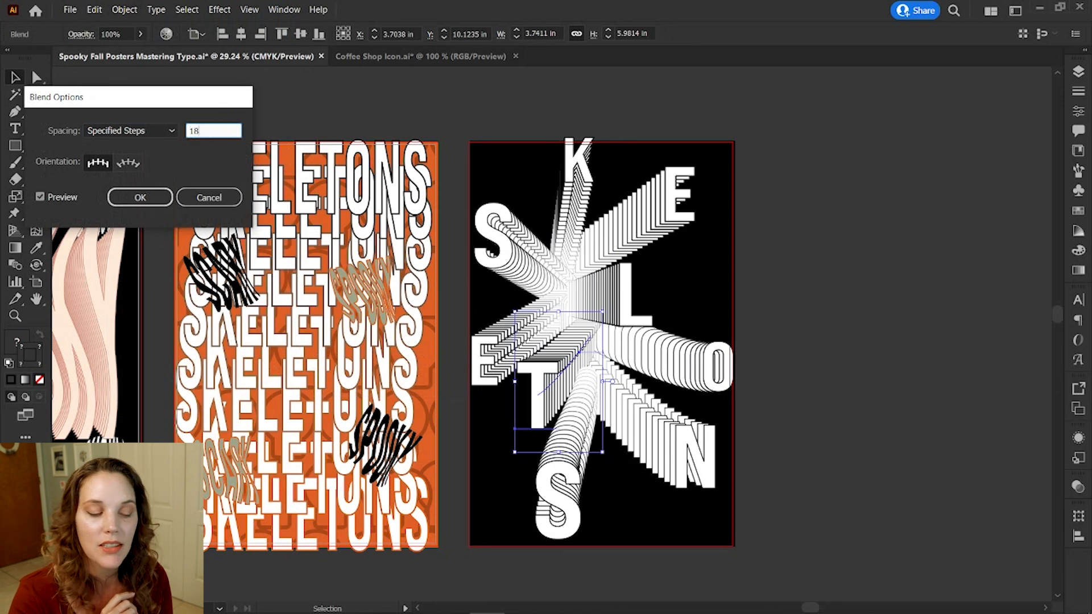
{"action": "type", "text": "18"}
{"action": "key", "text": "Return"}
{"action": "left_click", "coordinate": [783, 321]}
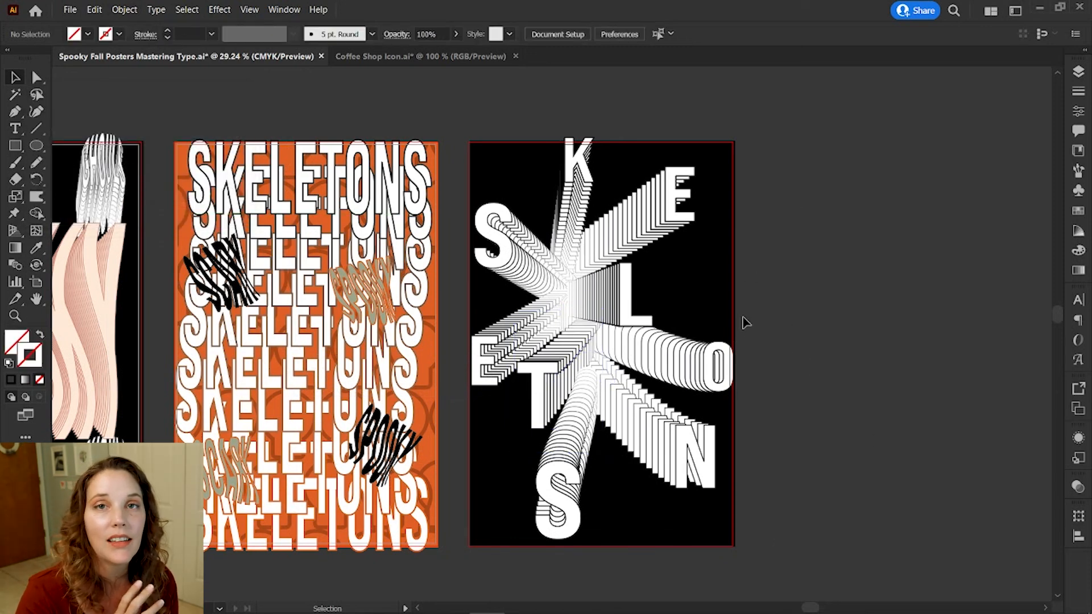
Fit all artboards in view, isolate the lower S blend and move its large S slightly down toward the poster's edge.
{"action": "left_click", "coordinate": [276, 10]}
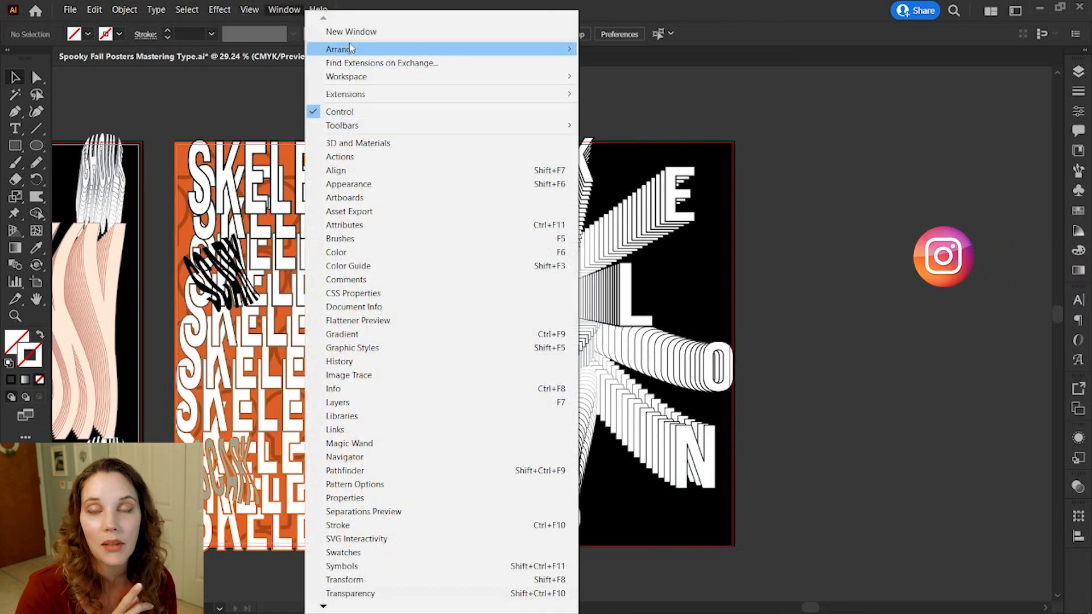
{"action": "mouse_move", "coordinate": [239, 9]}
{"action": "left_click", "coordinate": [316, 198]}
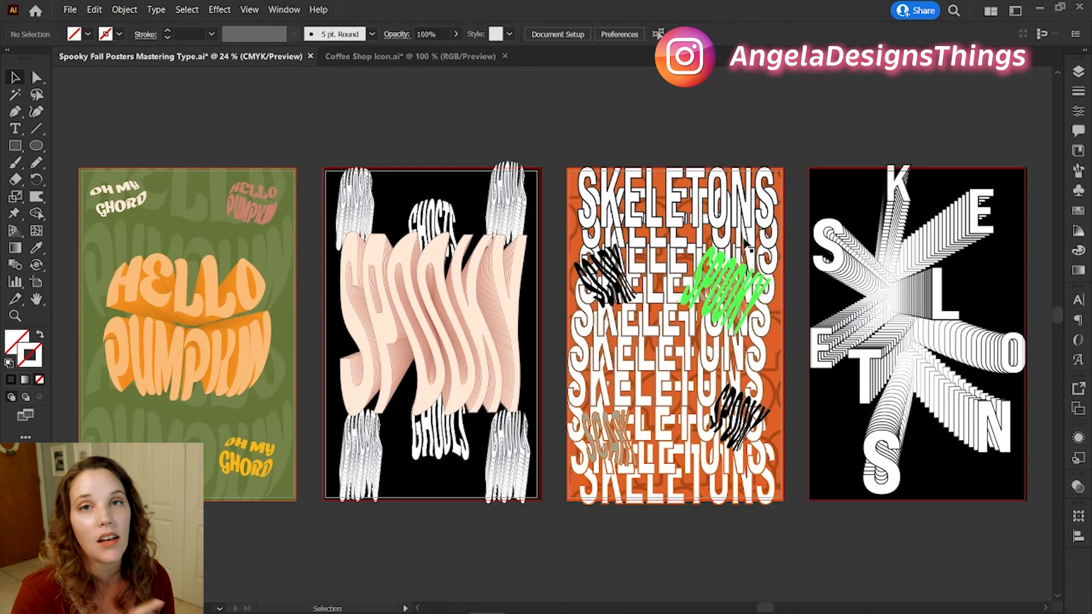
{"action": "double_click", "coordinate": [882, 490]}
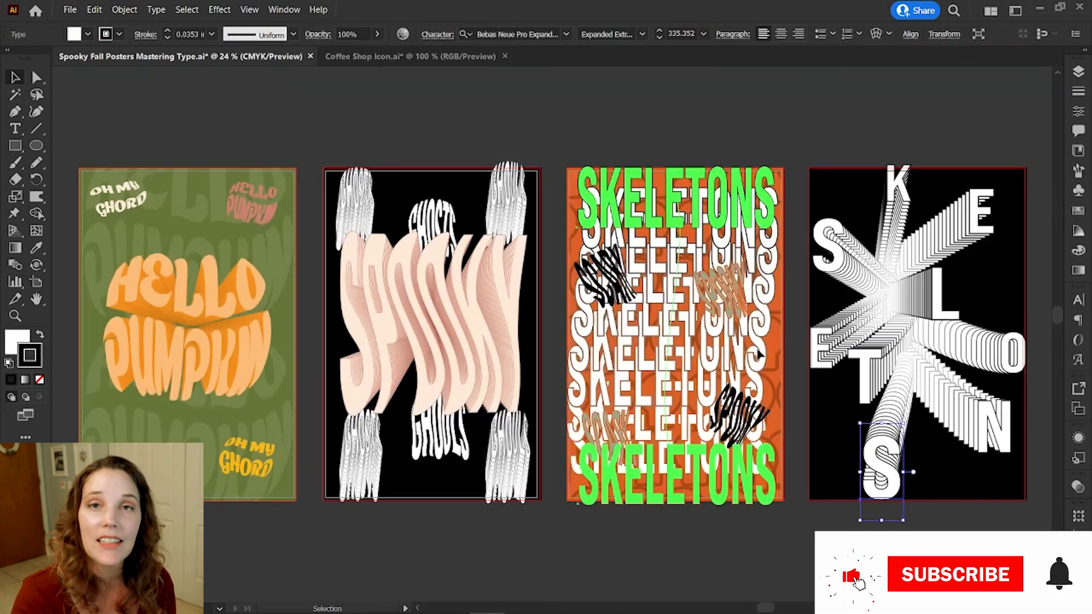
{"action": "key", "text": "Escape"}
{"action": "left_click", "coordinate": [680, 537]}
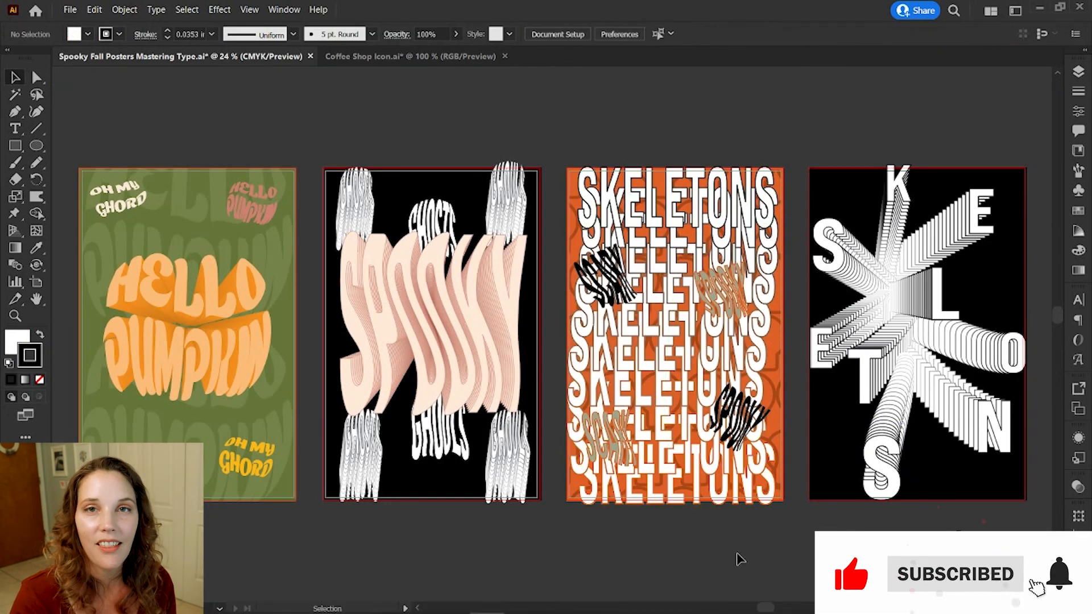
Isolate the T blend and move its large T slightly to the right, away from the E.
{"action": "double_click", "coordinate": [866, 386]}
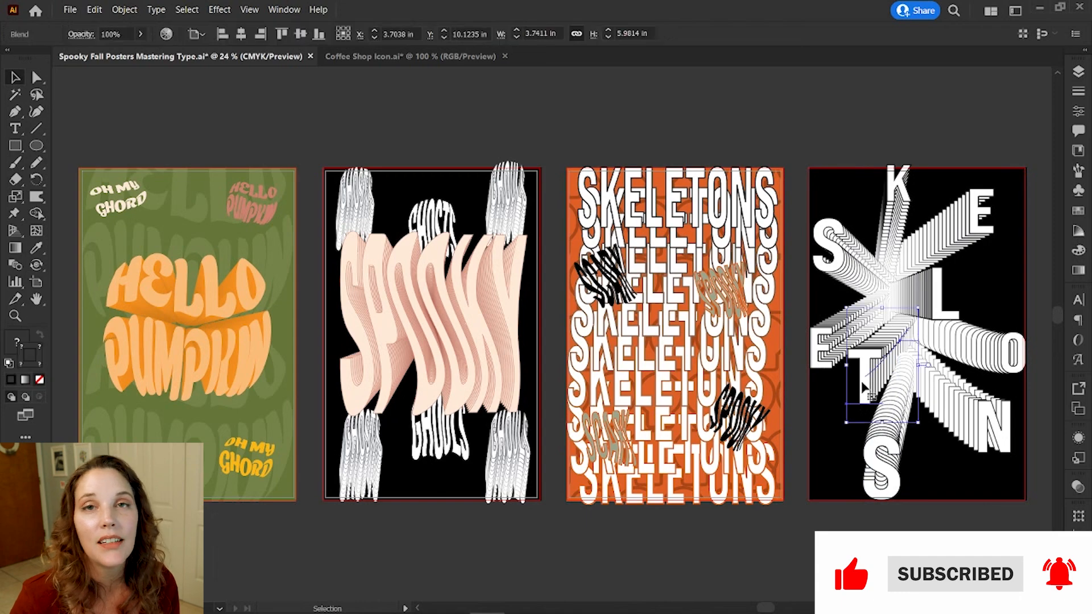
{"action": "left_click_drag", "start_coordinate": [872, 382], "coordinate": [875, 382]}
{"action": "key", "text": "Escape"}
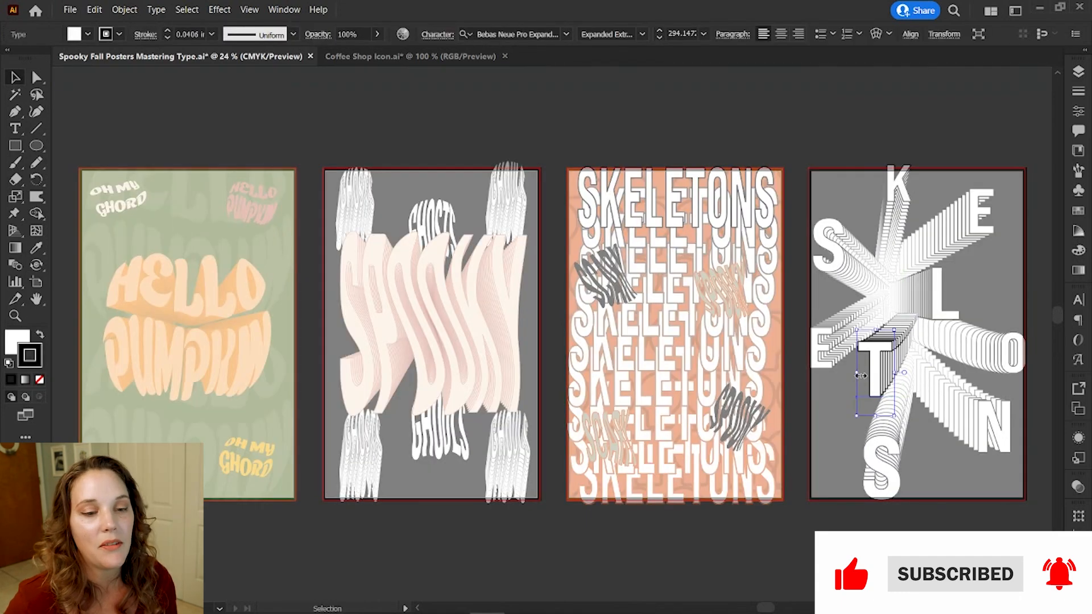
{"action": "left_click", "coordinate": [903, 518]}
Open the blend options of the E trail beside the T and accept 22 specified steps.
{"action": "left_click", "coordinate": [828, 372]}
{"action": "left_click", "coordinate": [125, 9]}
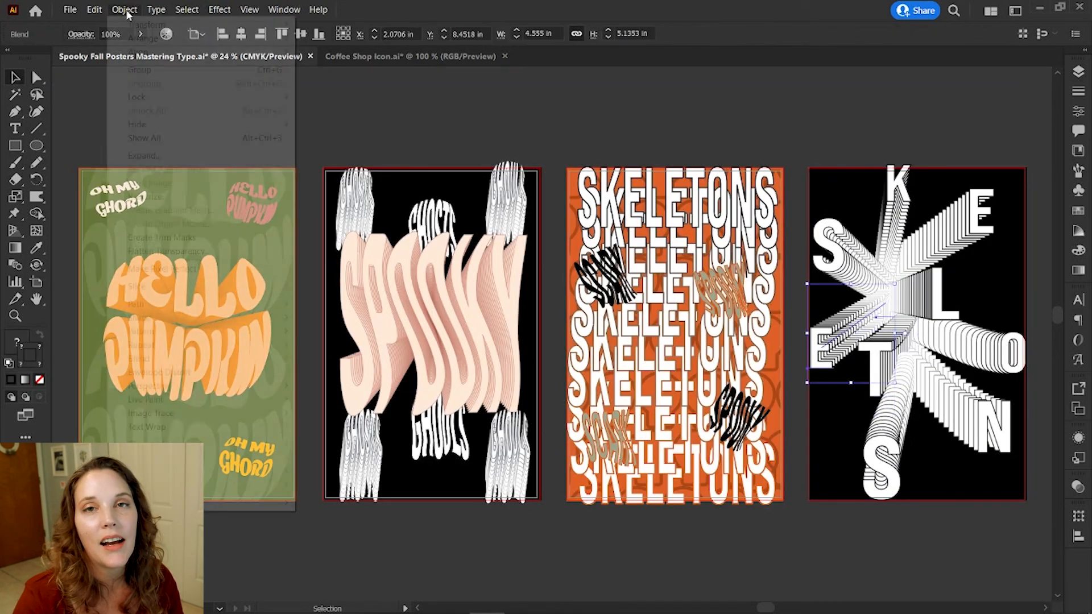
{"action": "mouse_move", "coordinate": [238, 358]}
{"action": "left_click", "coordinate": [327, 390]}
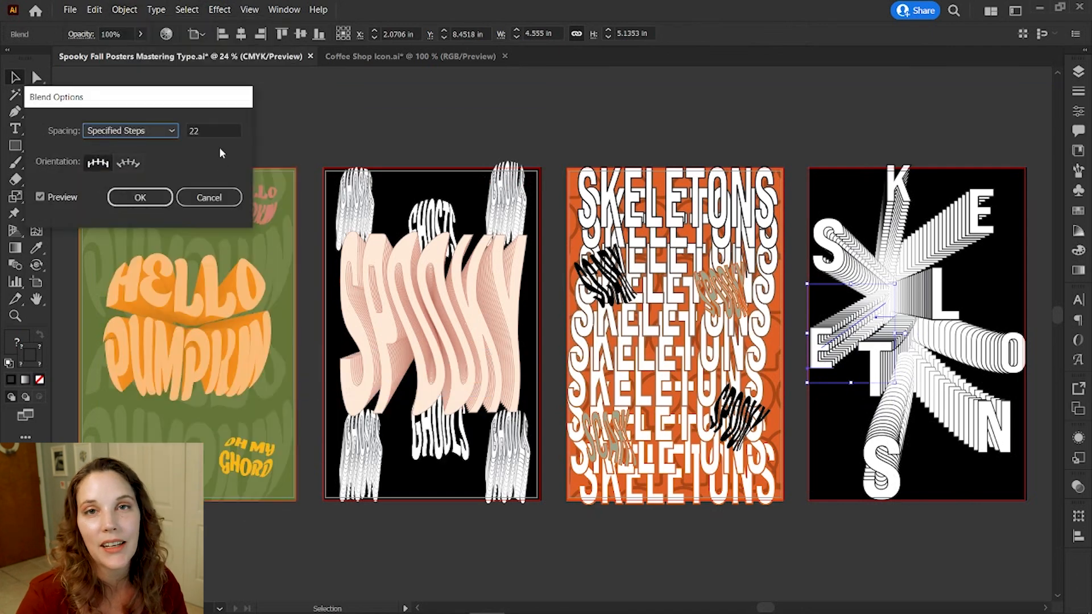
{"action": "key", "text": "Return"}
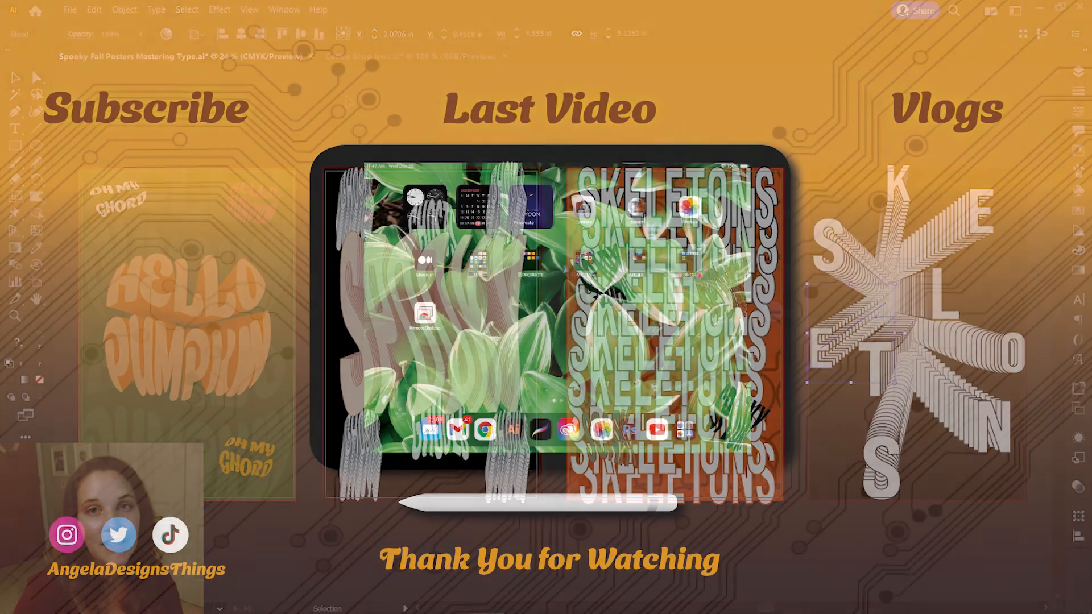